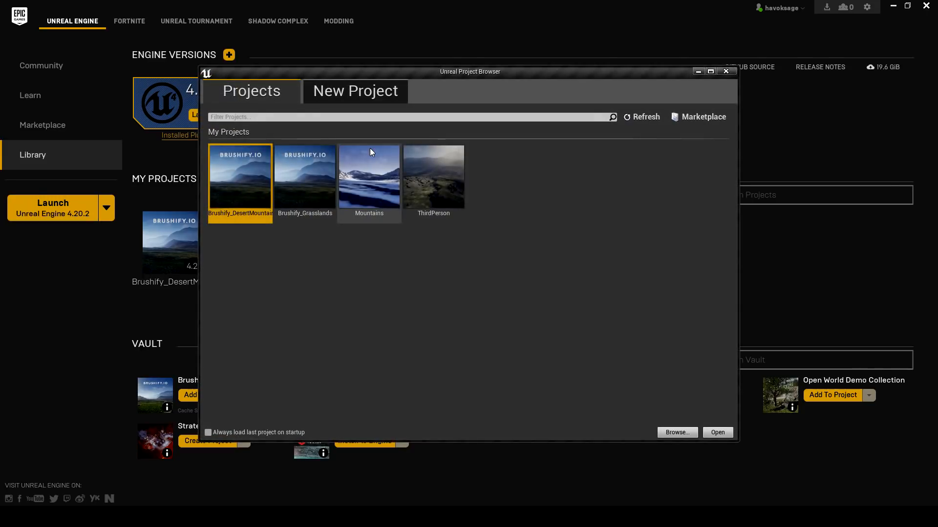
- Set up a new Blueprint project using the Third Person template with No Starter Content
{"action": "left_click", "coordinate": [383, 93]}
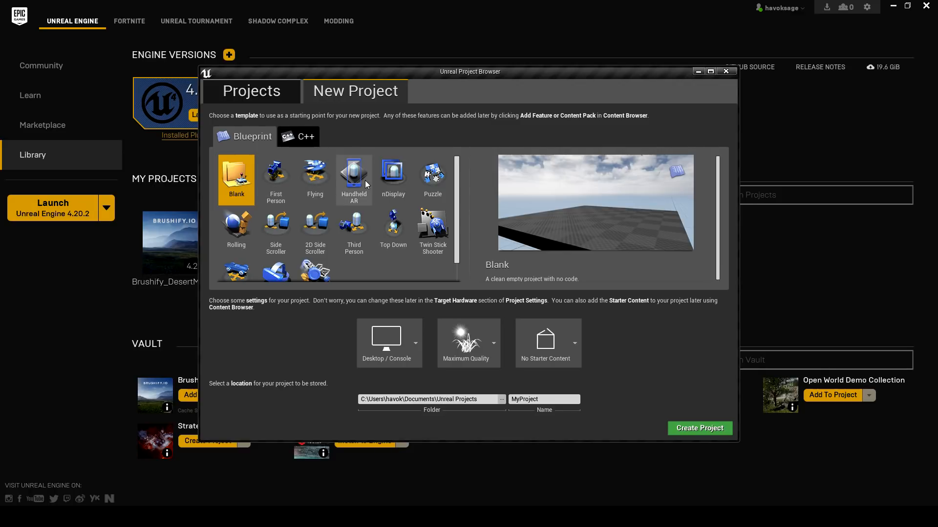
{"action": "scroll", "coordinate": [438, 224], "scroll_direction": "down", "scroll_amount": 1}
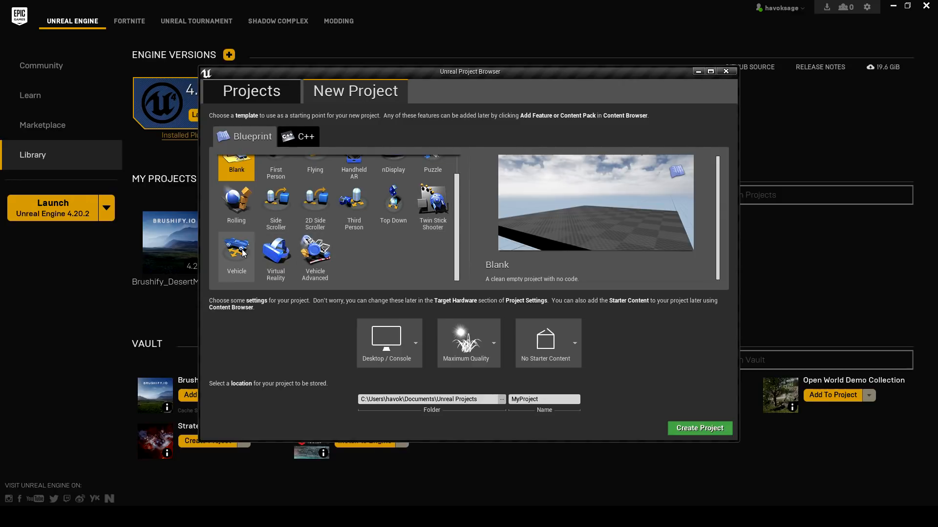
{"action": "scroll", "coordinate": [244, 249], "scroll_direction": "up", "scroll_amount": 1}
{"action": "left_click", "coordinate": [356, 230]}
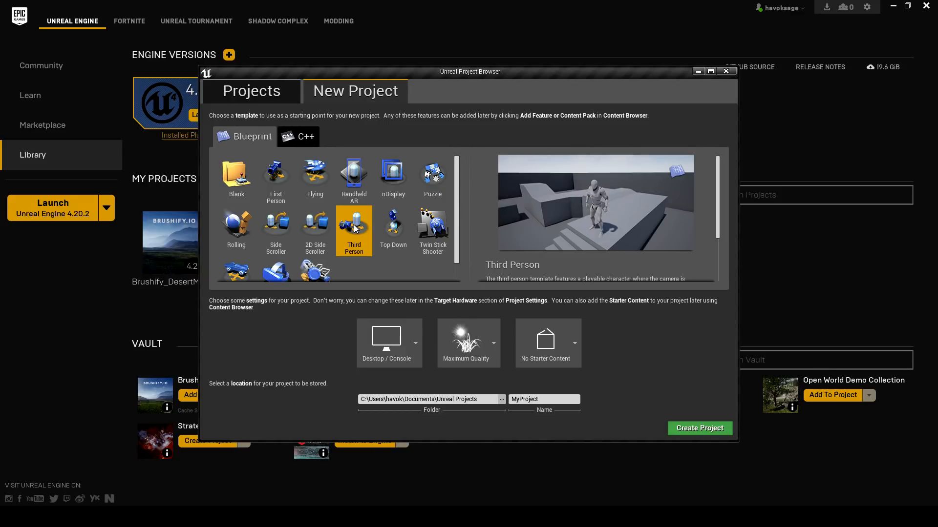
{"action": "scroll", "coordinate": [356, 230], "scroll_direction": "down", "scroll_amount": 1}
{"action": "left_click", "coordinate": [541, 399]}
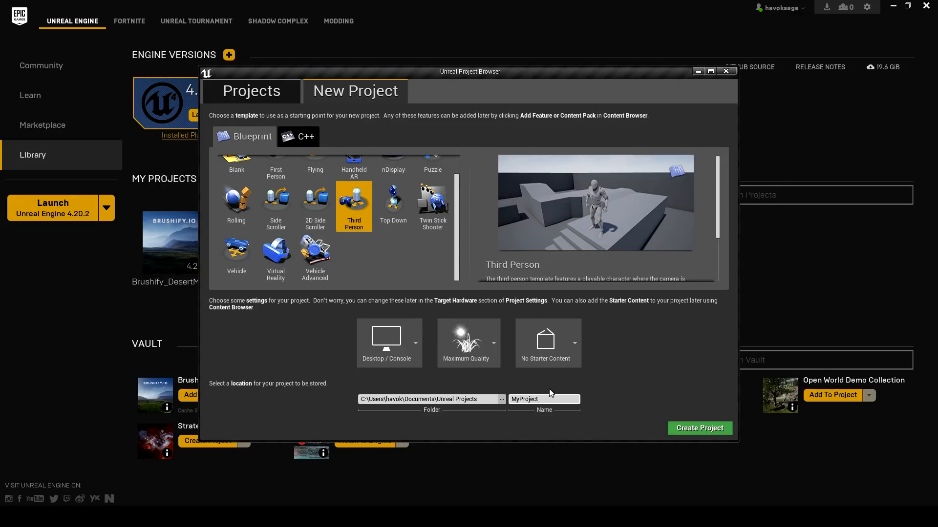
{"action": "left_click", "coordinate": [561, 348]}
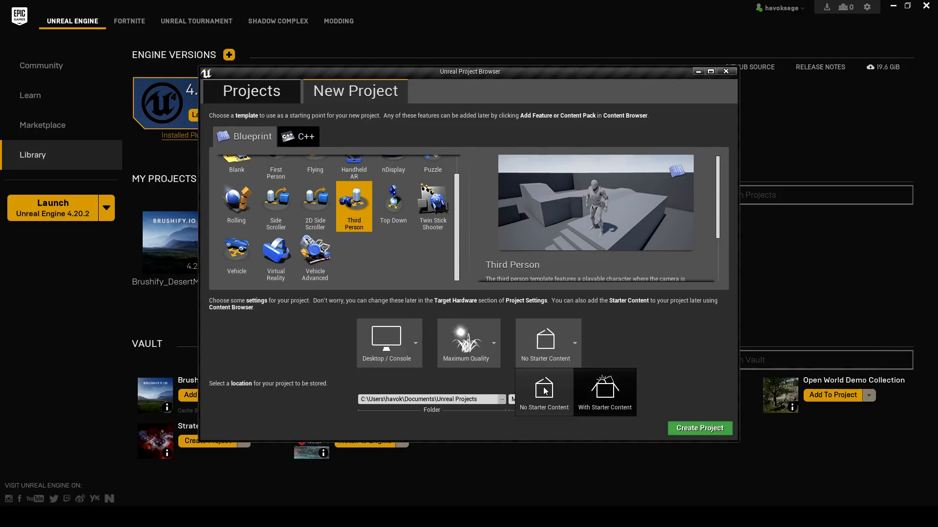
{"action": "left_click", "coordinate": [560, 405]}
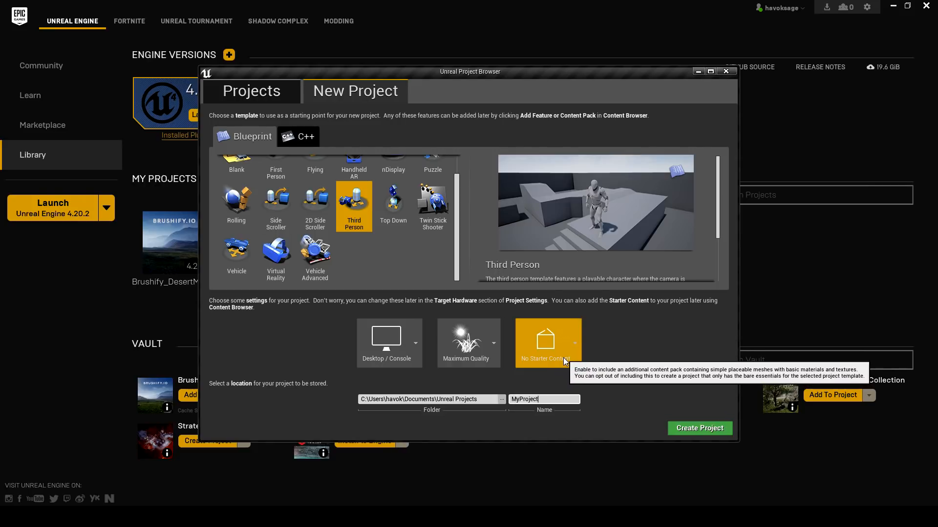
- Name the project SixtyFourKmTest and create it
{"action": "key", "text": "ctrl+a"}
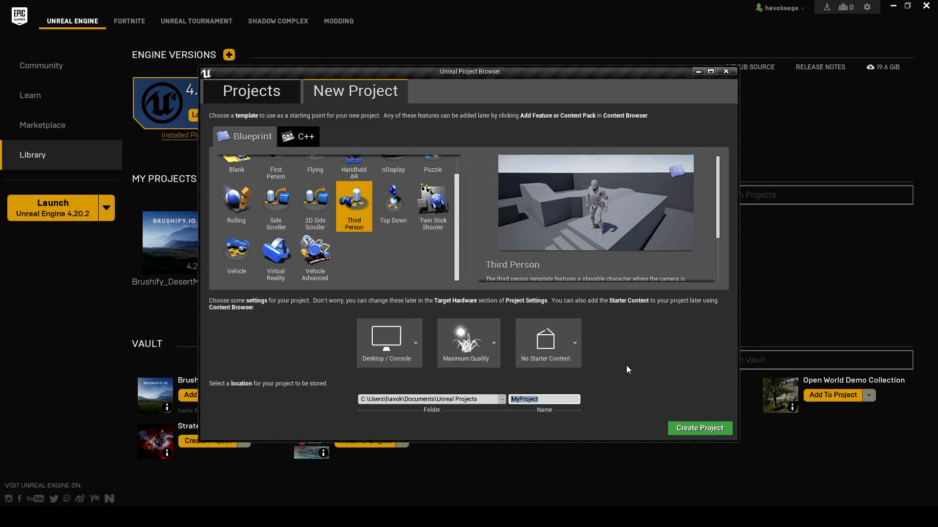
{"action": "key", "text": "BackSpace"}
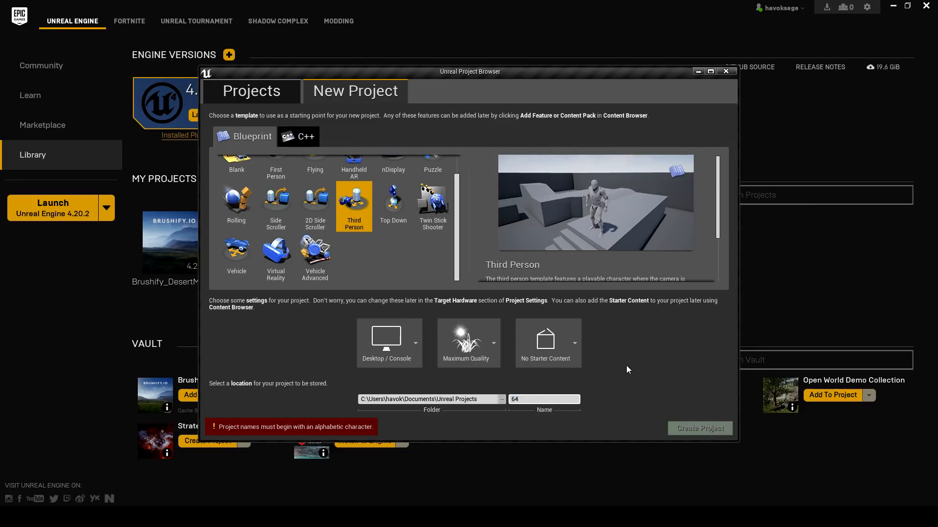
{"action": "type", "text": "Six"}
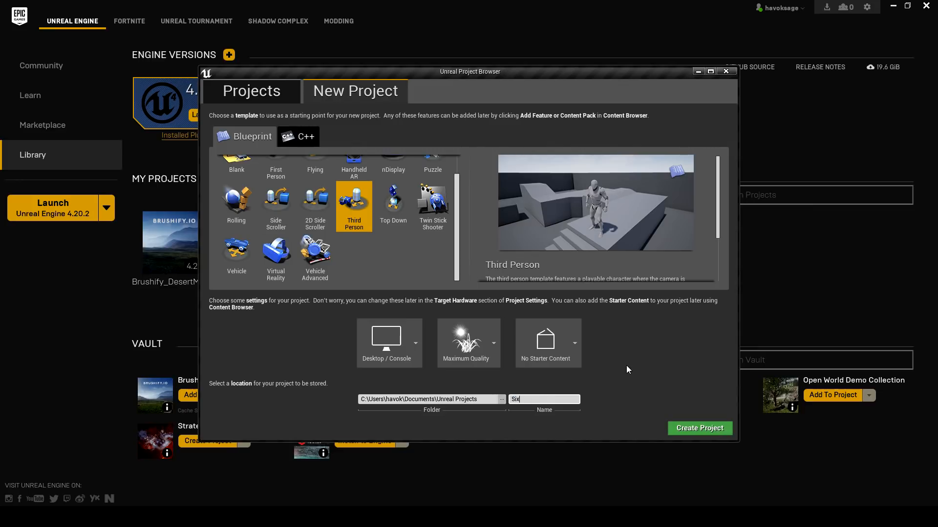
{"action": "type", "text": "tyFourKmTest"}
{"action": "left_click", "coordinate": [677, 429]}
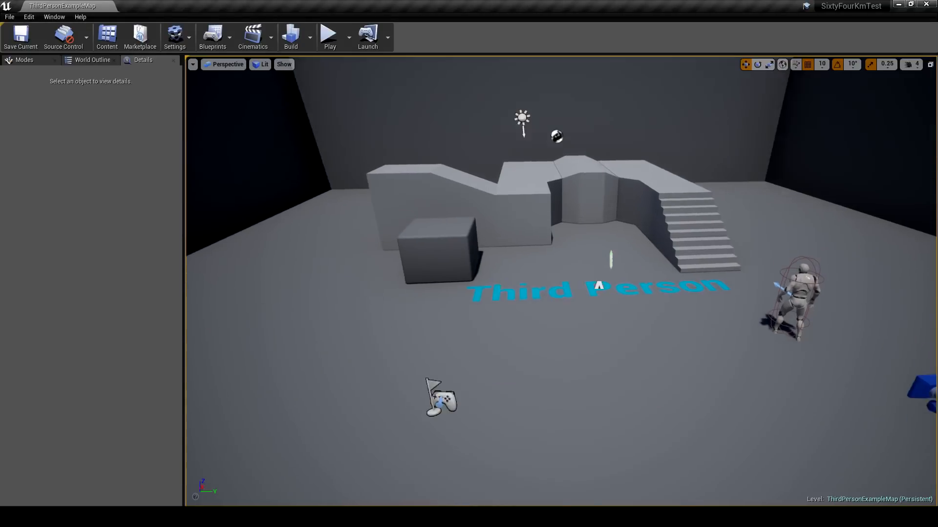
{"action": "key", "text": "s"}
{"action": "right_click_drag", "start_coordinate": [374, 140], "coordinate": [374, 140]}
{"action": "key", "text": "w"}
{"action": "right_click_drag", "start_coordinate": [339, 59], "coordinate": [339, 58]}
{"action": "key", "text": "w"}
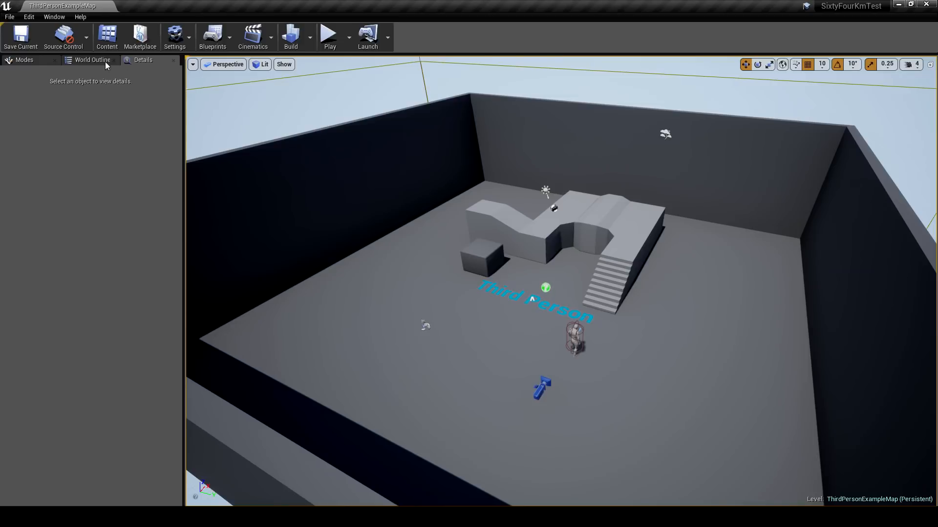
- Open the engine's Rendering section in the Project Settings
{"action": "left_click", "coordinate": [32, 19]}
{"action": "left_click", "coordinate": [56, 154]}
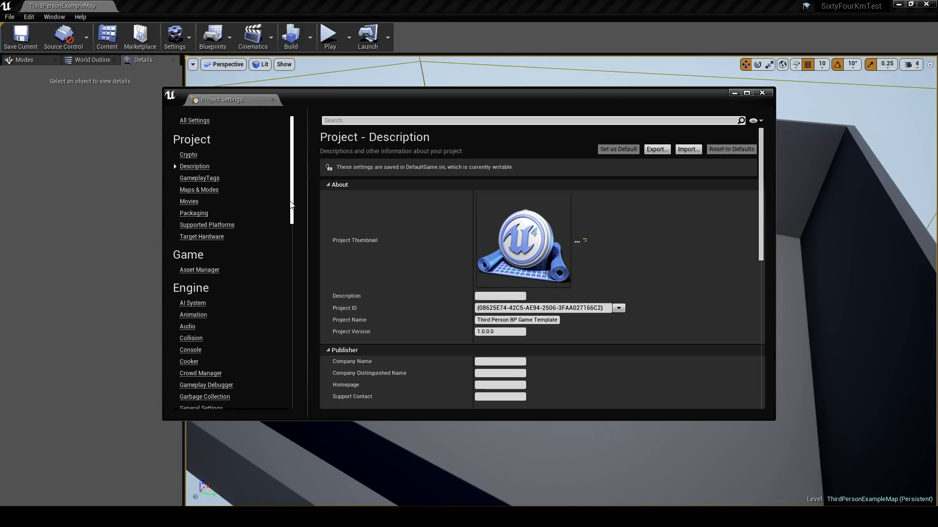
{"action": "left_click_drag", "start_coordinate": [293, 203], "coordinate": [292, 264]}
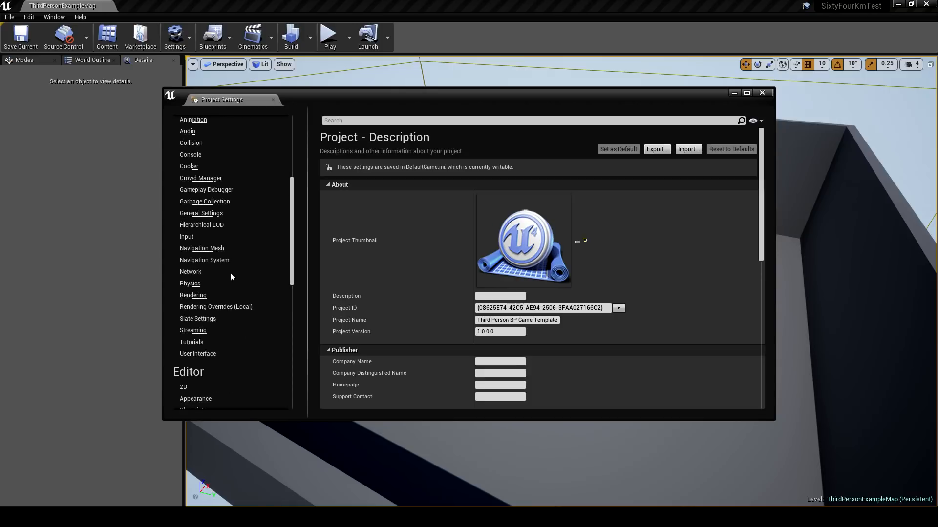
{"action": "left_click", "coordinate": [193, 296]}
{"action": "scroll", "coordinate": [389, 303], "scroll_direction": "down", "scroll_amount": 10}
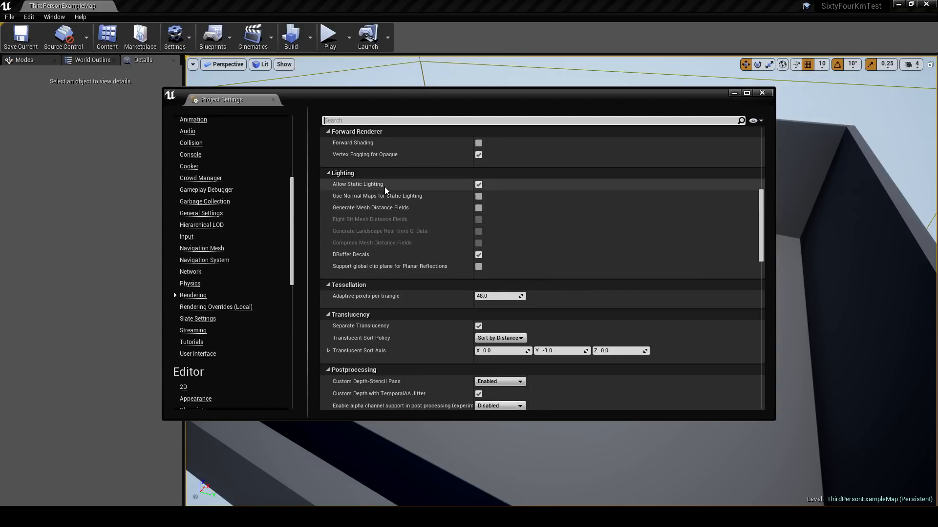
- Search the settings for "static", turn off Allow Static Lighting, and close the settings without restarting the editor
{"action": "left_click", "coordinate": [351, 120]}
{"action": "type", "text": "static"}
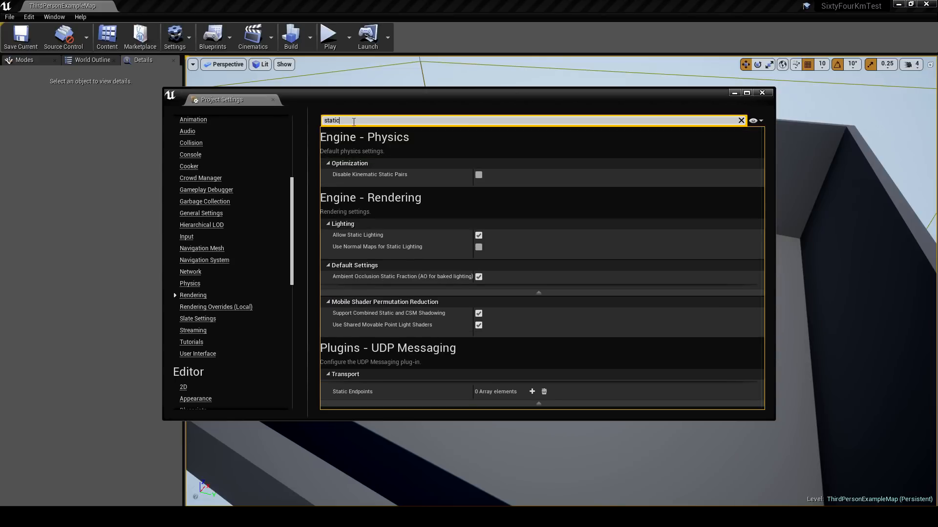
{"action": "mouse_move", "coordinate": [345, 239]}
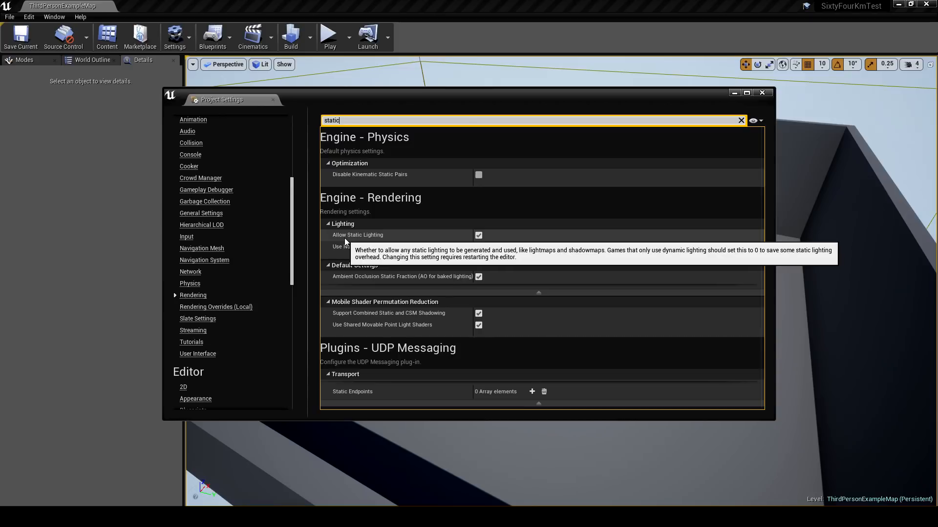
{"action": "left_click", "coordinate": [478, 236]}
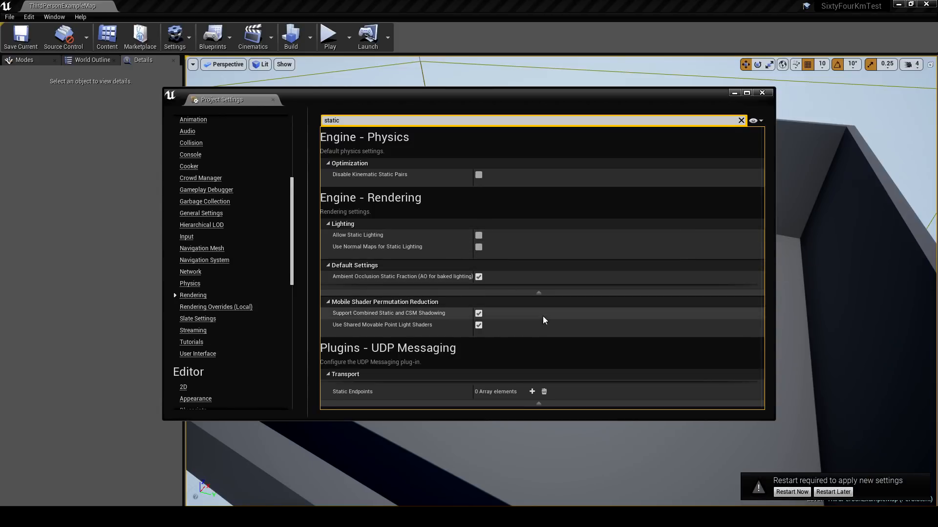
{"action": "left_click", "coordinate": [832, 492]}
{"action": "left_click", "coordinate": [762, 93]}
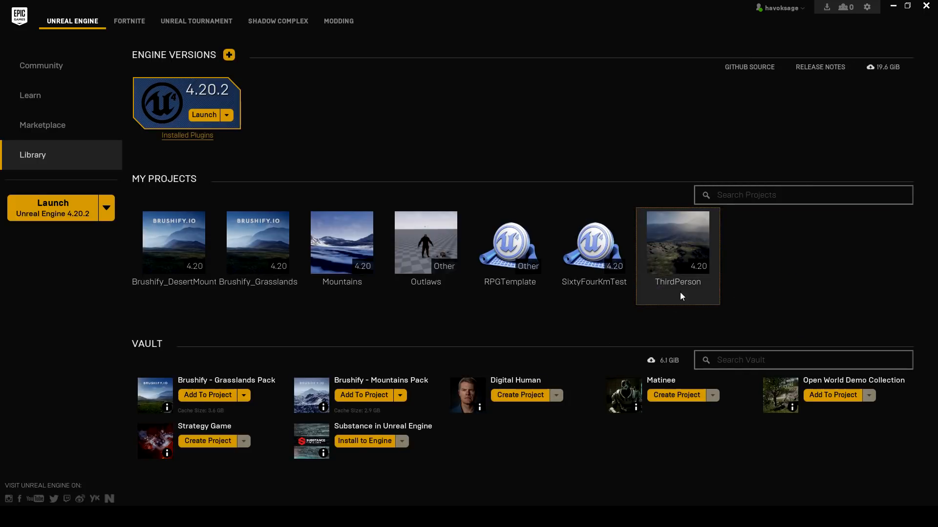
- Switch to the Epic Games Launcher and open the Brushify - Grasslands Pack page from the Marketplace's Environments category
{"action": "left_click", "coordinate": [577, 248]}
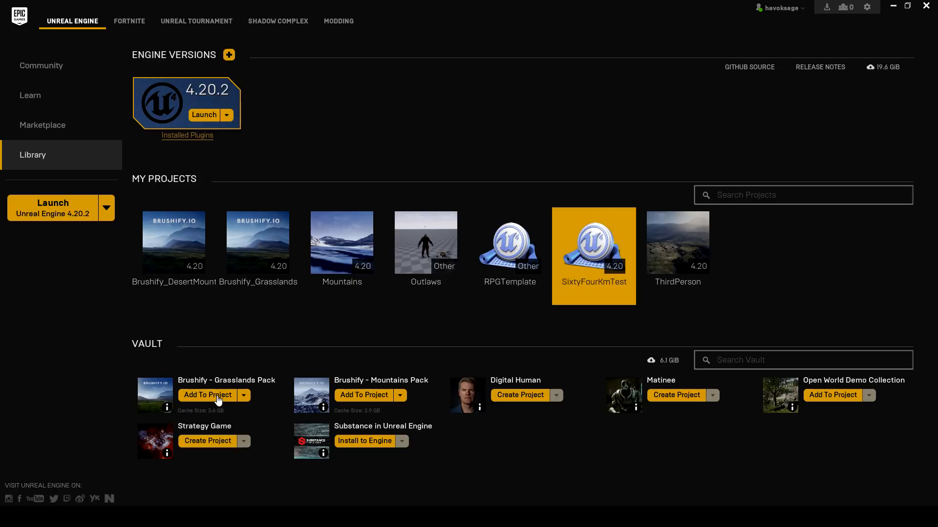
{"action": "left_click", "coordinate": [72, 129]}
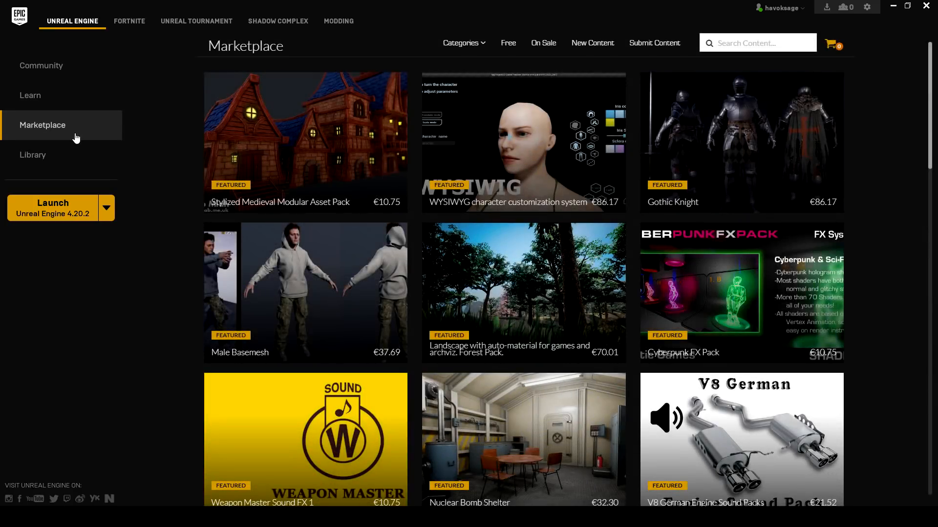
{"action": "left_click", "coordinate": [462, 44]}
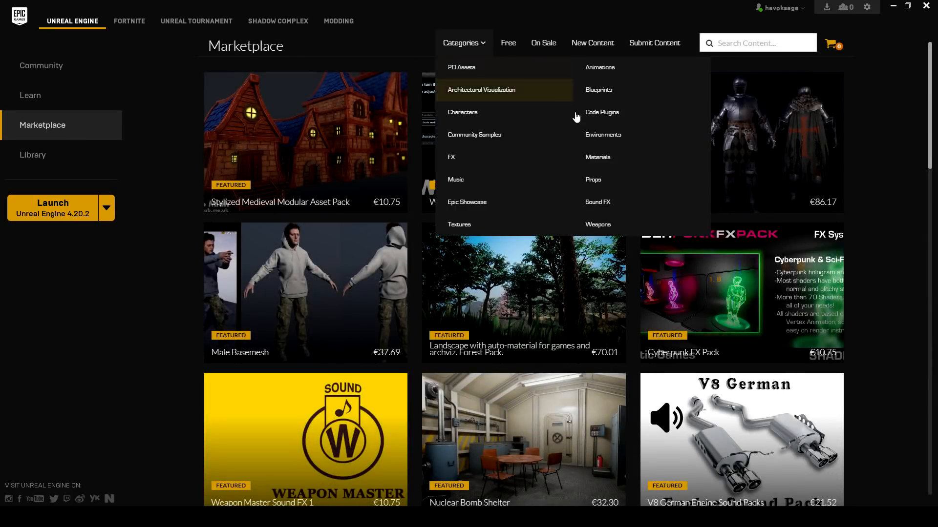
{"action": "left_click", "coordinate": [591, 136]}
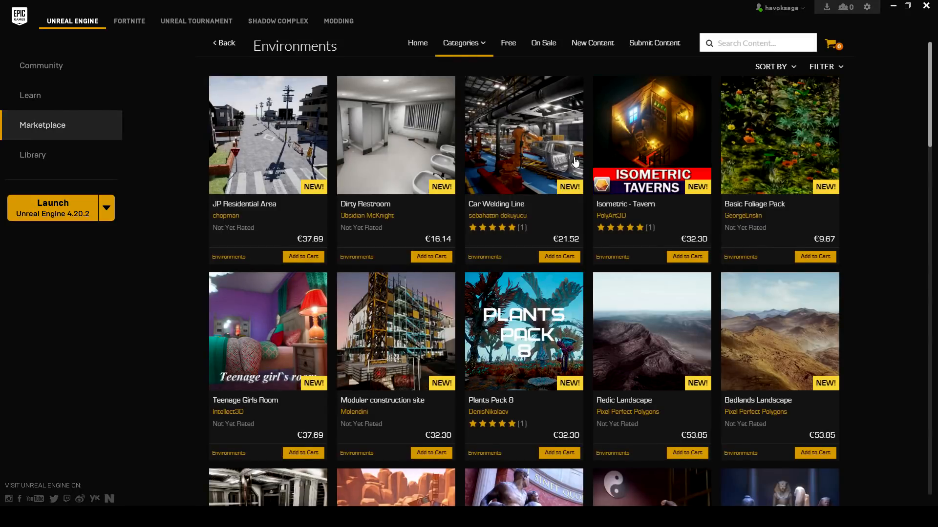
{"action": "scroll", "coordinate": [535, 184], "scroll_direction": "down", "scroll_amount": 1}
{"action": "scroll", "coordinate": [535, 183], "scroll_direction": "down", "scroll_amount": 10}
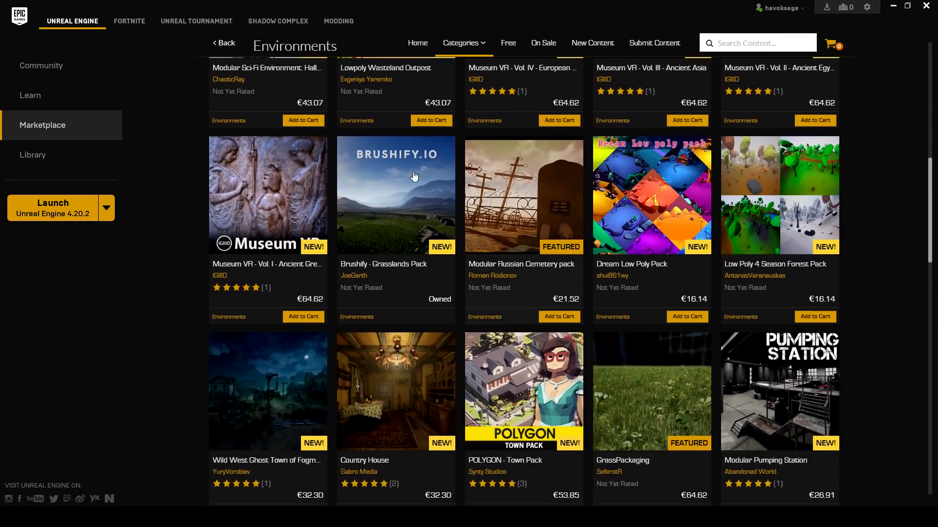
{"action": "left_click", "coordinate": [381, 168]}
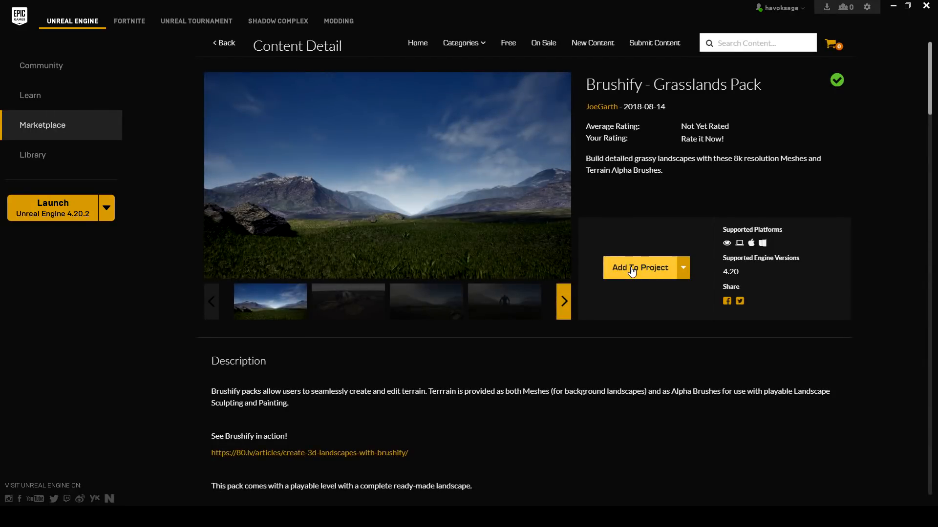
- Add the Brushify - Grasslands Pack to the SixtyFourKmTest project
{"action": "left_click", "coordinate": [632, 270]}
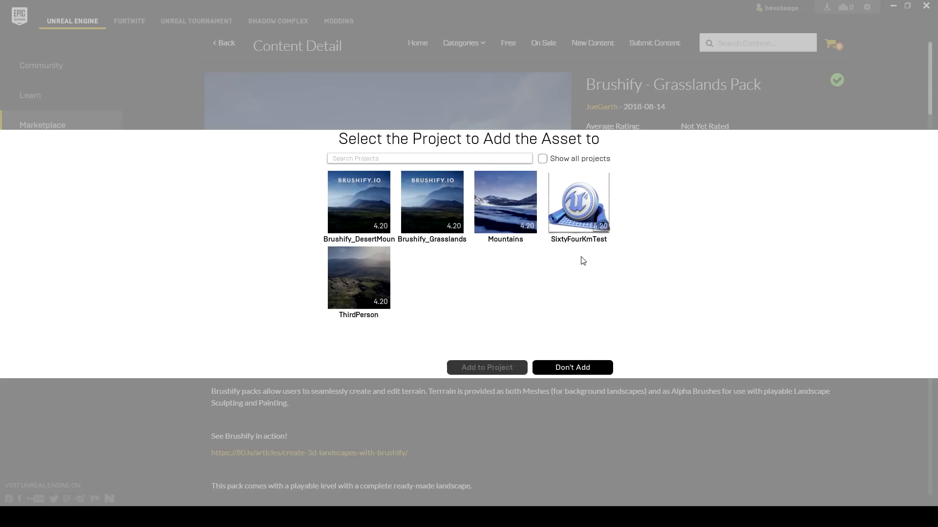
{"action": "left_click", "coordinate": [581, 218]}
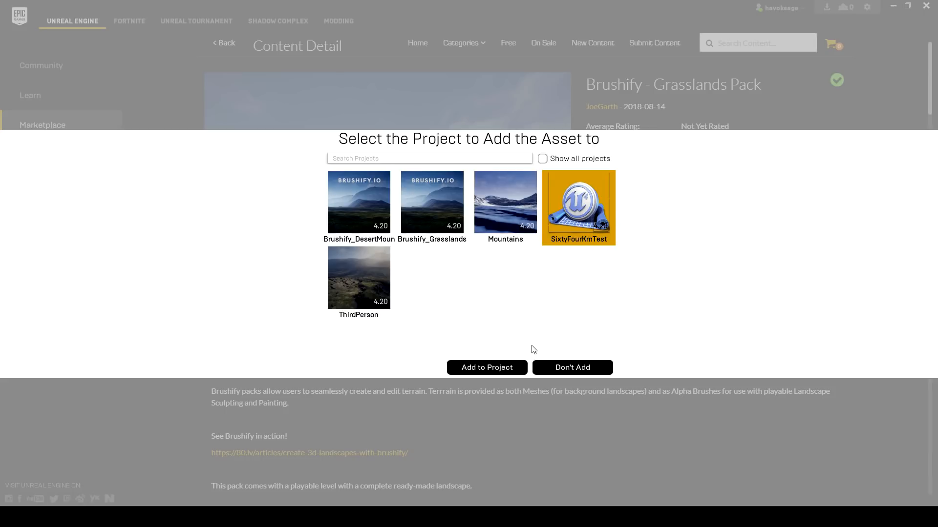
{"action": "left_click", "coordinate": [482, 368]}
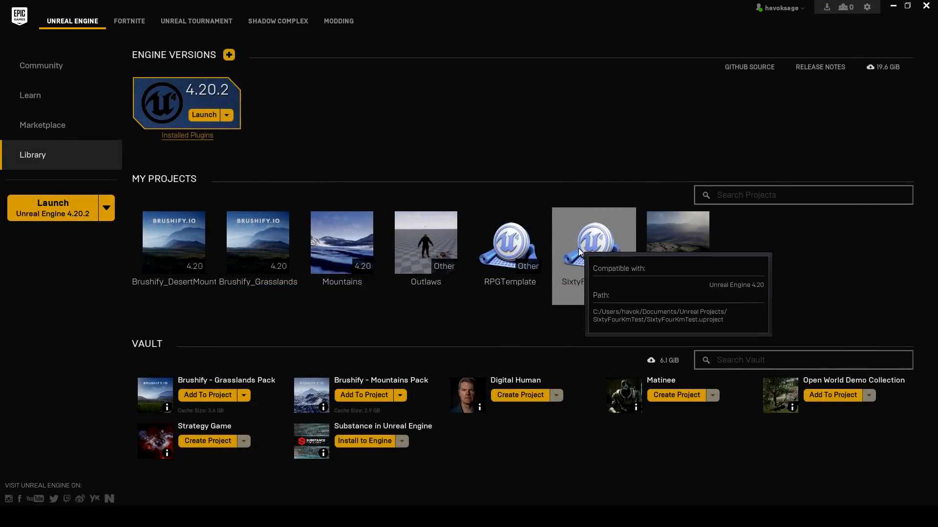
- Open the SixtyFourKmTest project from the launcher's library in the Unreal Editor
{"action": "double_click", "coordinate": [578, 248]}
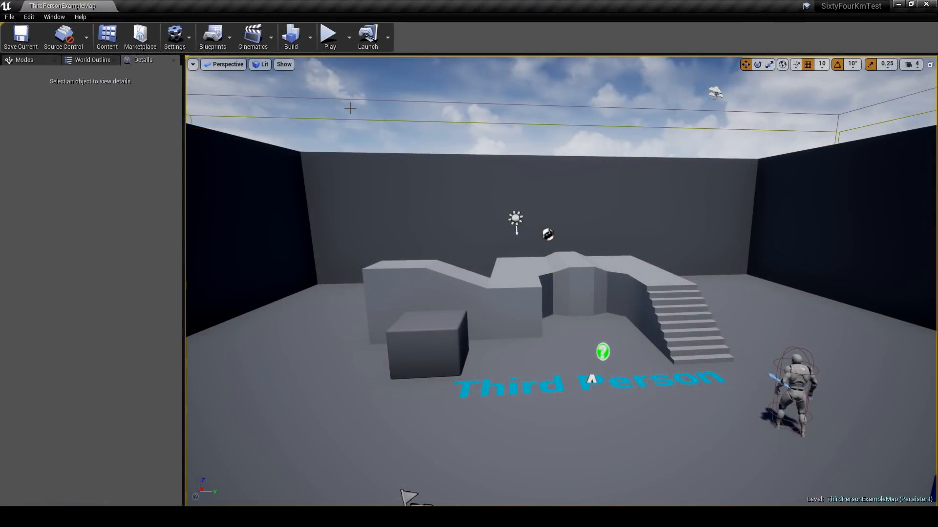
{"action": "right_click_drag", "start_coordinate": [349, 106], "coordinate": [303, 144]}
{"action": "key", "text": "s"}
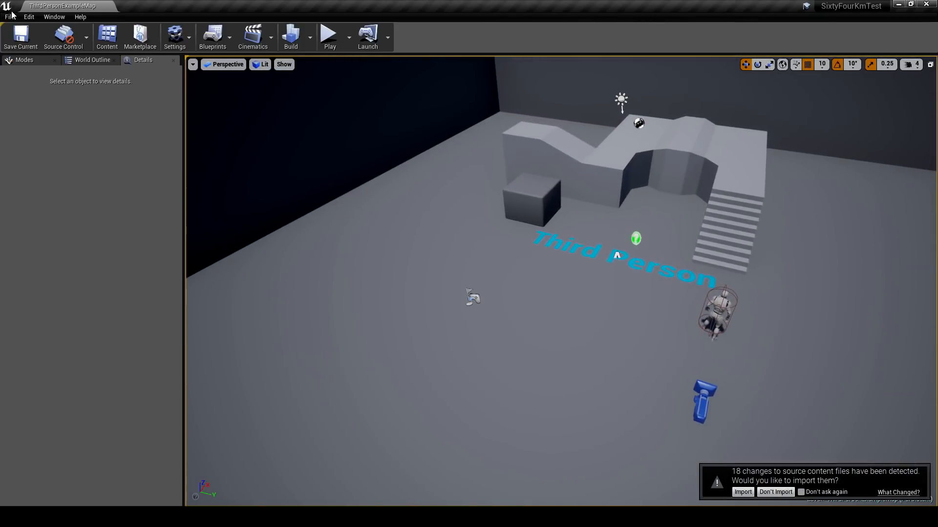
- Open the Grasslands level from the Brushify content's Maps/Grasslands folder
{"action": "left_click", "coordinate": [10, 17]}
{"action": "left_click", "coordinate": [20, 43]}
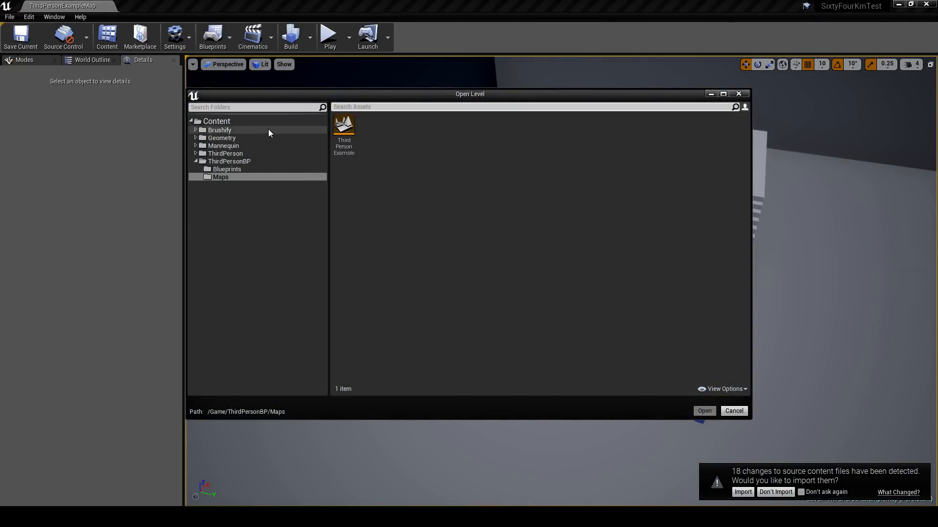
{"action": "left_click", "coordinate": [230, 130]}
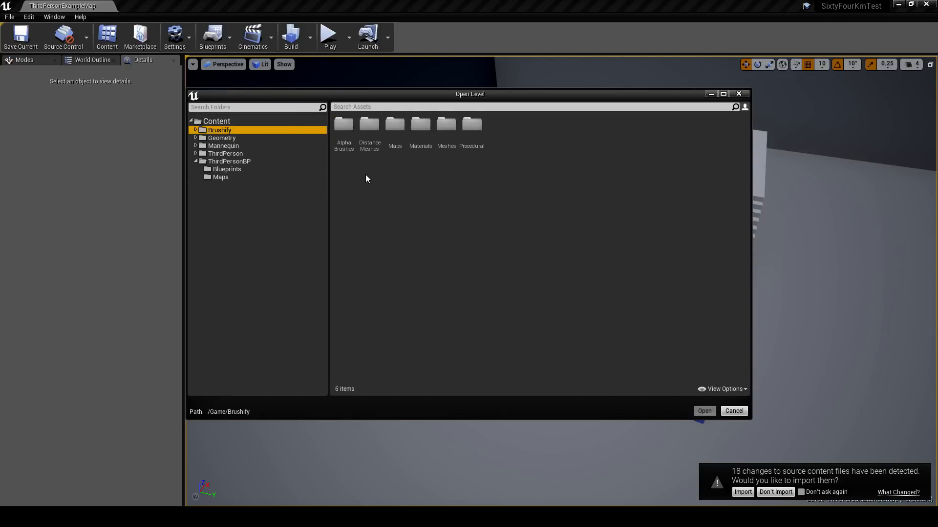
{"action": "double_click", "coordinate": [394, 142]}
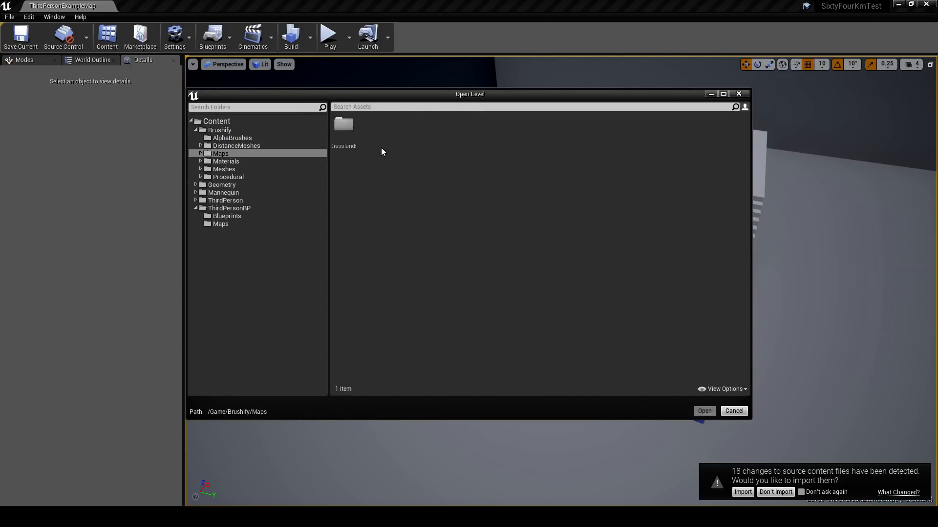
{"action": "double_click", "coordinate": [350, 139]}
{"action": "double_click", "coordinate": [374, 139]}
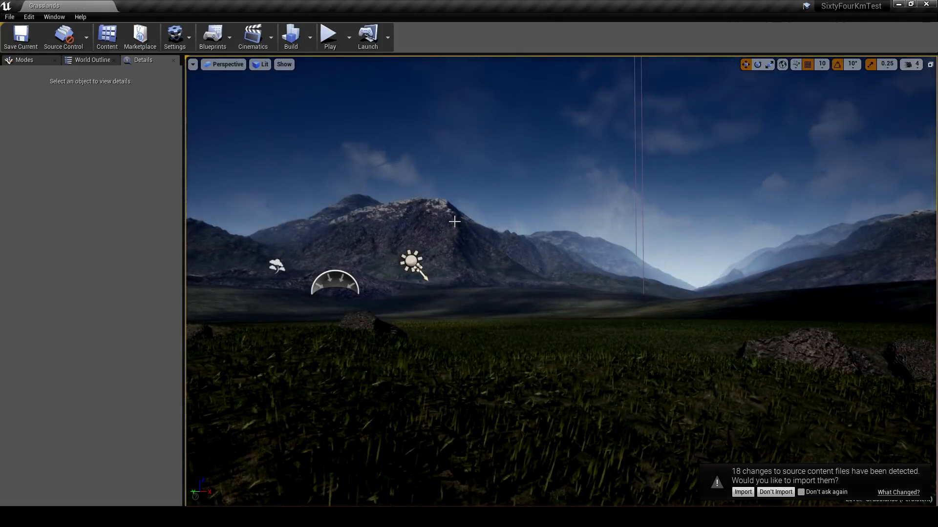
- Decline importing the changed source content files and opt out of being asked again
{"action": "left_click", "coordinate": [801, 493]}
{"action": "left_click", "coordinate": [778, 493]}
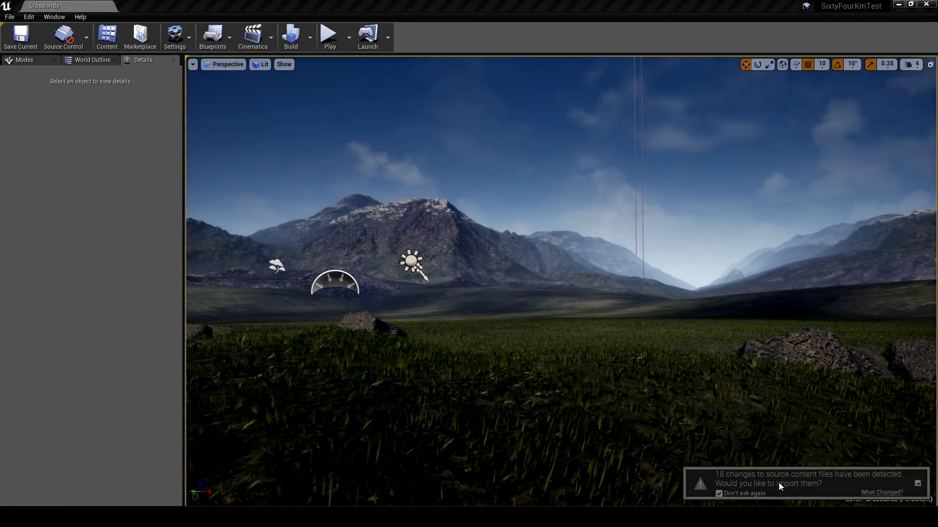
- Examine the Grasslands level's grass, rocks and surrounding mountains from ground level and from the air with the editor icons hidden
{"action": "right_click_drag", "start_coordinate": [666, 358], "coordinate": [926, 354]}
{"action": "key", "text": "g"}
{"action": "key", "text": "a"}
{"action": "key", "text": "w"}
{"action": "right_click_drag", "start_coordinate": [403, 358], "coordinate": [193, 360]}
{"action": "key", "text": "s"}
{"action": "right_click_drag", "start_coordinate": [560, 312], "coordinate": [440, 304]}
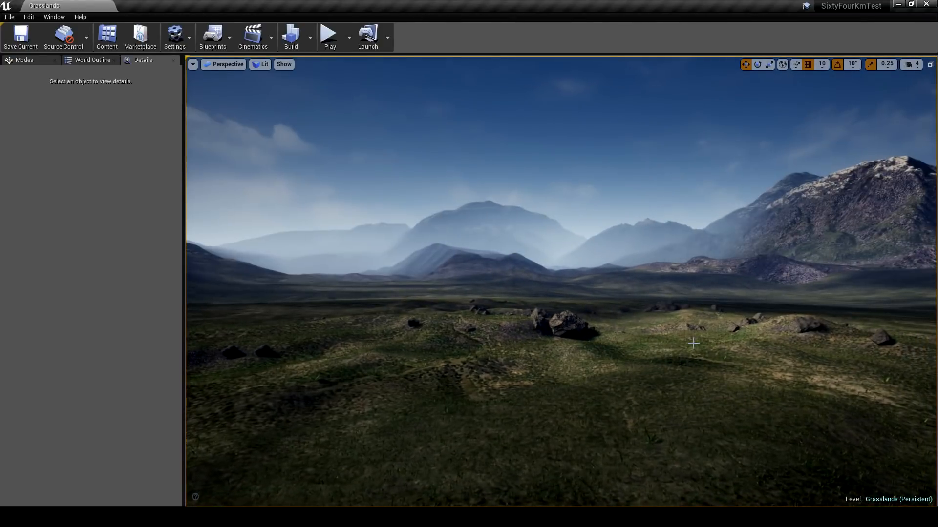
{"action": "key", "text": "g"}
{"action": "right_click_drag", "start_coordinate": [693, 344], "coordinate": [731, 288]}
{"action": "right_click_drag", "start_coordinate": [663, 274], "coordinate": [559, 273]}
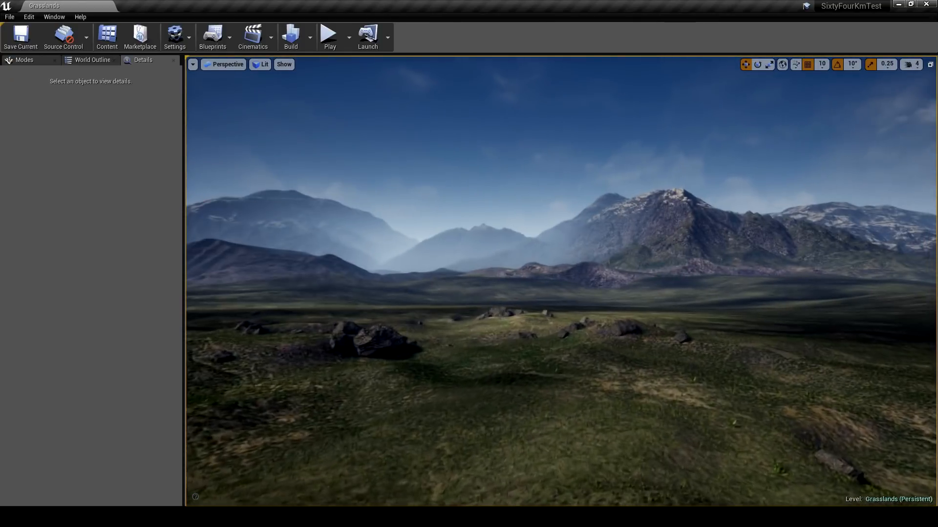
{"action": "right_click_drag", "start_coordinate": [635, 274], "coordinate": [771, 243]}
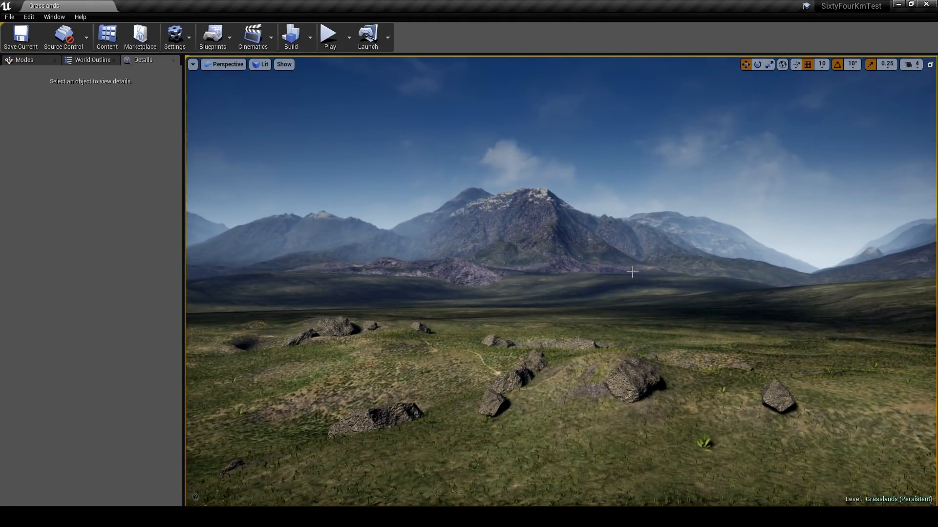
{"action": "right_click_drag", "start_coordinate": [632, 273], "coordinate": [397, 327]}
{"action": "key", "text": "w"}
{"action": "key", "text": "s"}
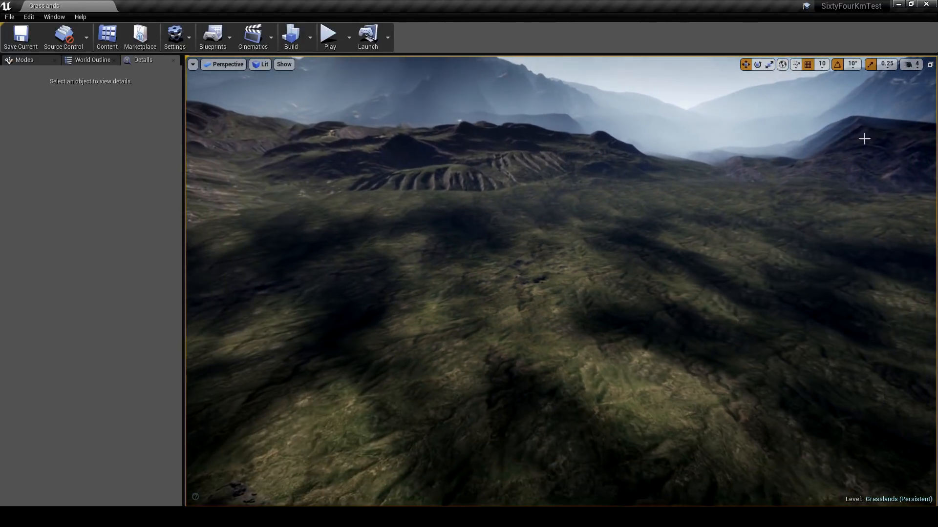
- Set the viewport camera speed to 8 and view the whole Grasslands terrain from far above
{"action": "left_click", "coordinate": [917, 67]}
{"action": "key", "text": "s"}
{"action": "right_click_drag", "start_coordinate": [732, 205], "coordinate": [733, 220]}
{"action": "right_click_drag", "start_coordinate": [616, 237], "coordinate": [617, 245]}
{"action": "key", "text": "w"}
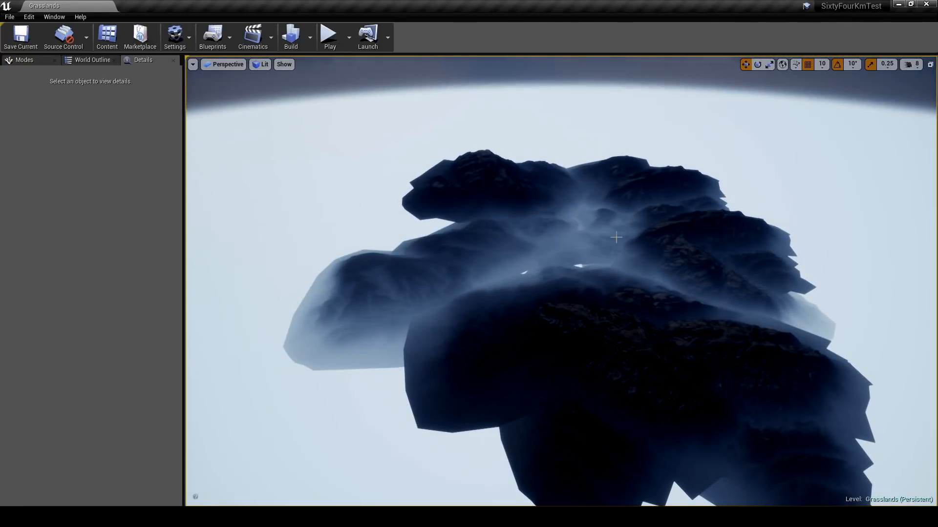
- Inspect the central landscape and the surrounding background mountain meshes by selecting them one at a time
{"action": "left_click", "coordinate": [568, 257]}
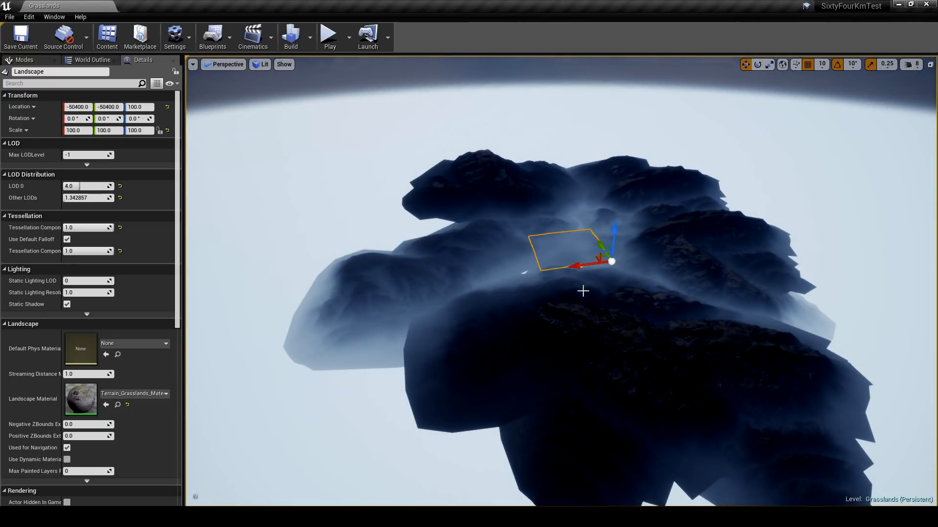
{"action": "key", "text": "w"}
{"action": "right_click_drag", "start_coordinate": [583, 291], "coordinate": [484, 197]}
{"action": "left_click", "coordinate": [477, 187]}
{"action": "left_click", "coordinate": [655, 201]}
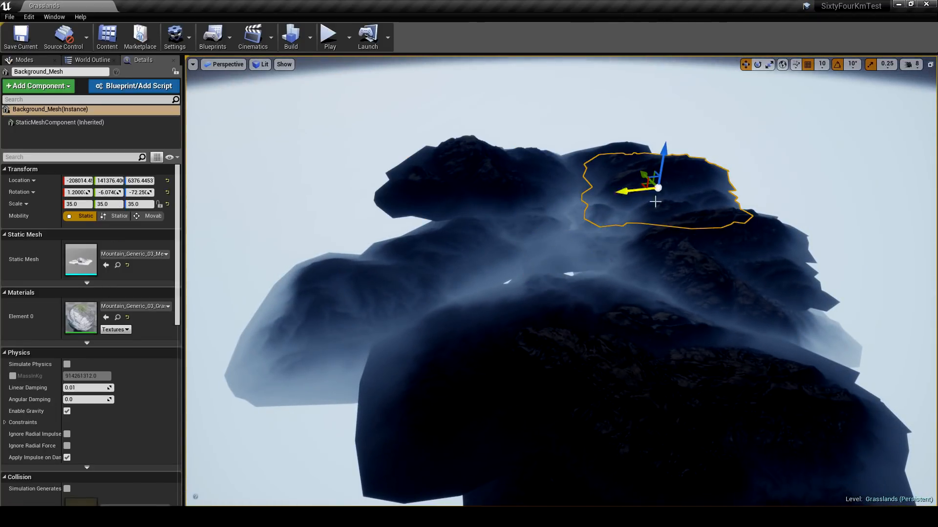
{"action": "left_click", "coordinate": [673, 317]}
{"action": "right_click_drag", "start_coordinate": [649, 310], "coordinate": [665, 317]}
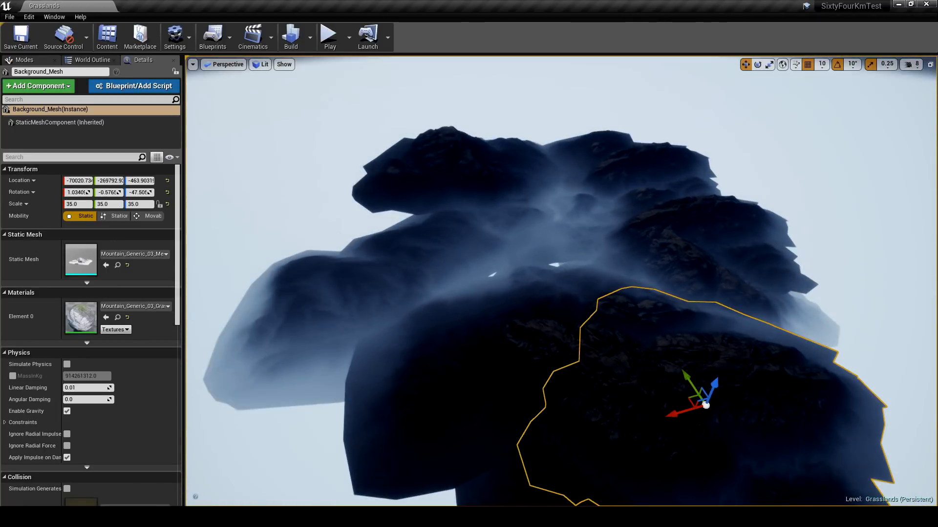
{"action": "mouse_move", "coordinate": [609, 299]}
{"action": "right_mouse_down"}
{"action": "mouse_move", "coordinate": [624, 292]}
{"action": "mouse_move", "coordinate": [615, 283]}
{"action": "right_mouse_up"}
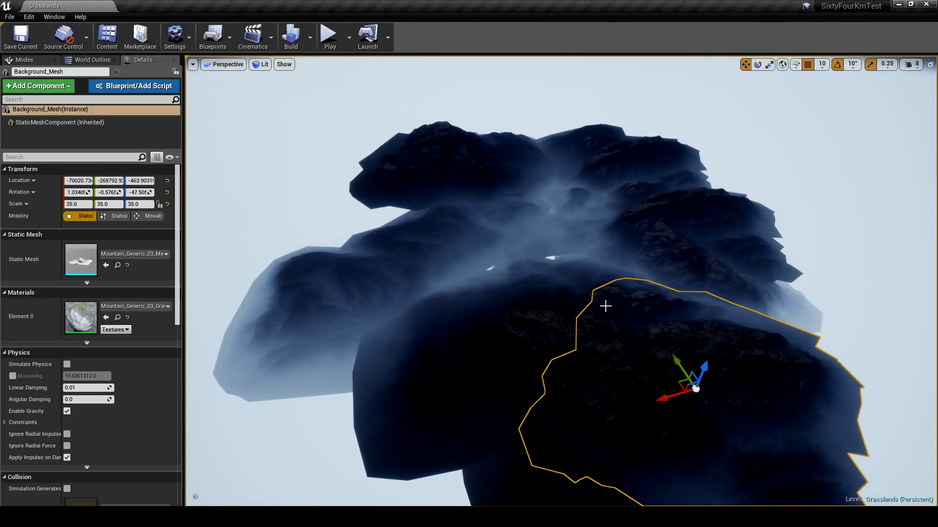
- Delete all the background mountain meshes, from the first Background_Mesh through Background_Mesh4, from the level
{"action": "left_click", "coordinate": [105, 60]}
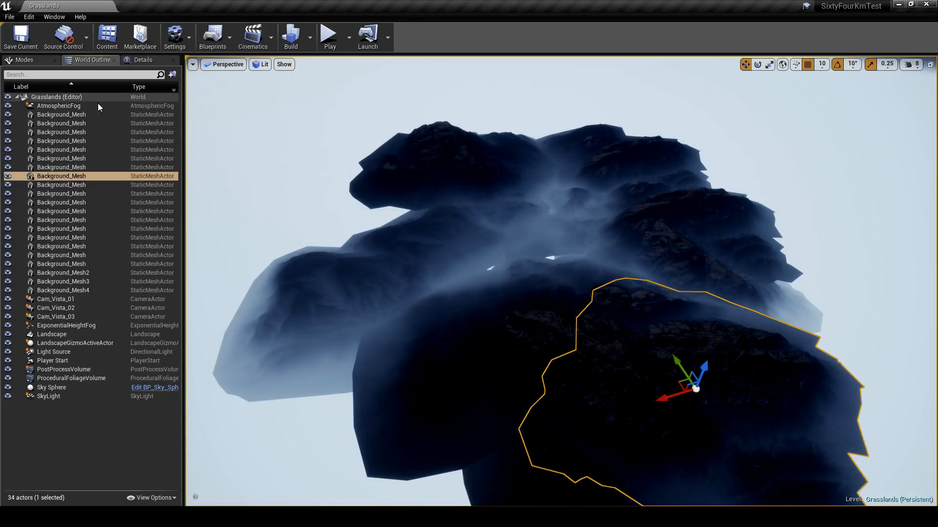
{"action": "left_click", "coordinate": [383, 246]}
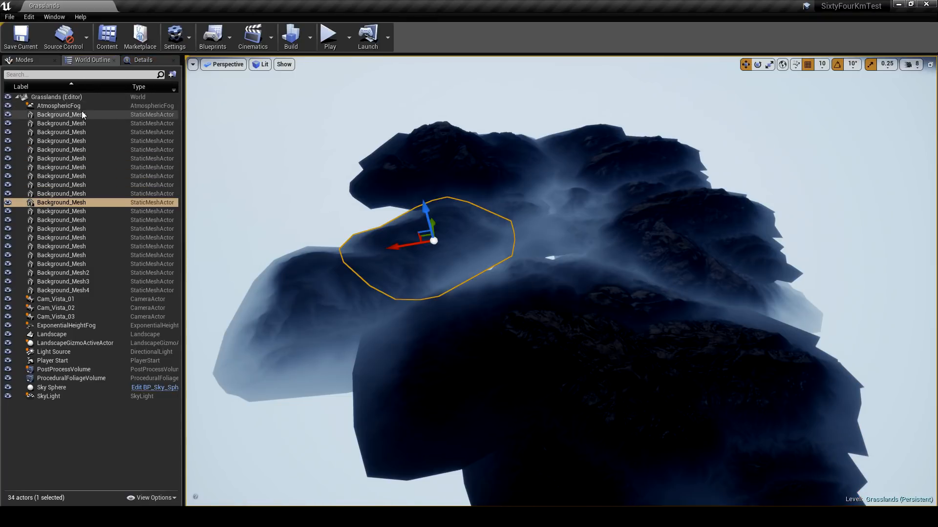
{"action": "left_click", "coordinate": [61, 114]}
{"action": "left_click", "coordinate": [83, 290], "text": "shift"}
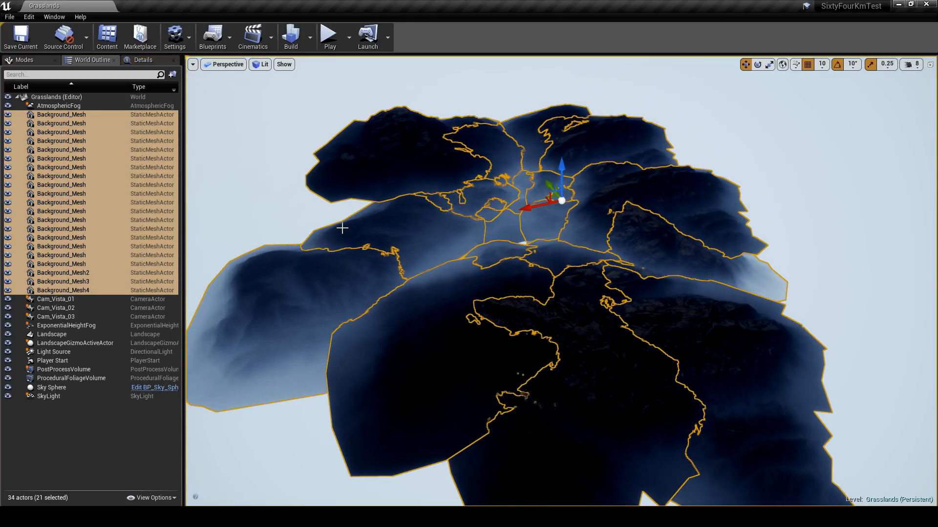
{"action": "key", "text": "Delete"}
- Delete the existing Landscape actor from the Grasslands level
{"action": "left_click", "coordinate": [478, 215]}
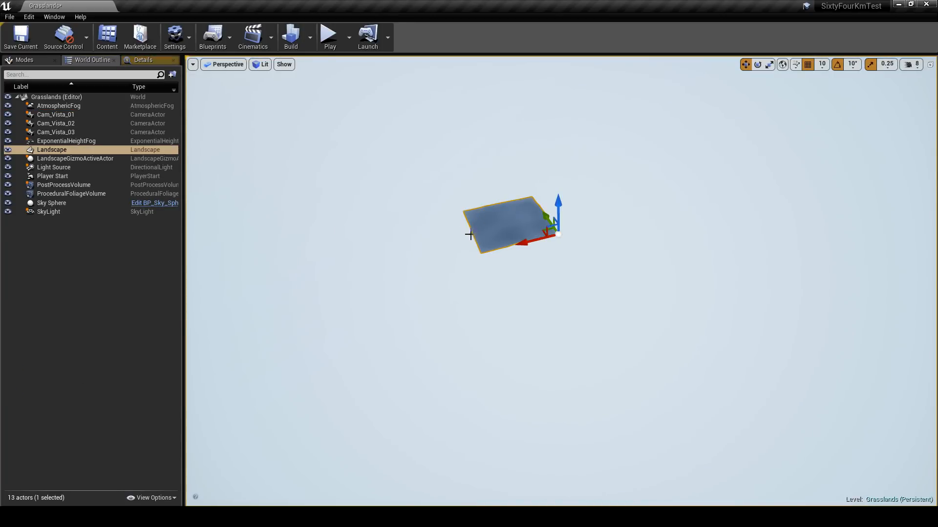
{"action": "key", "text": "f"}
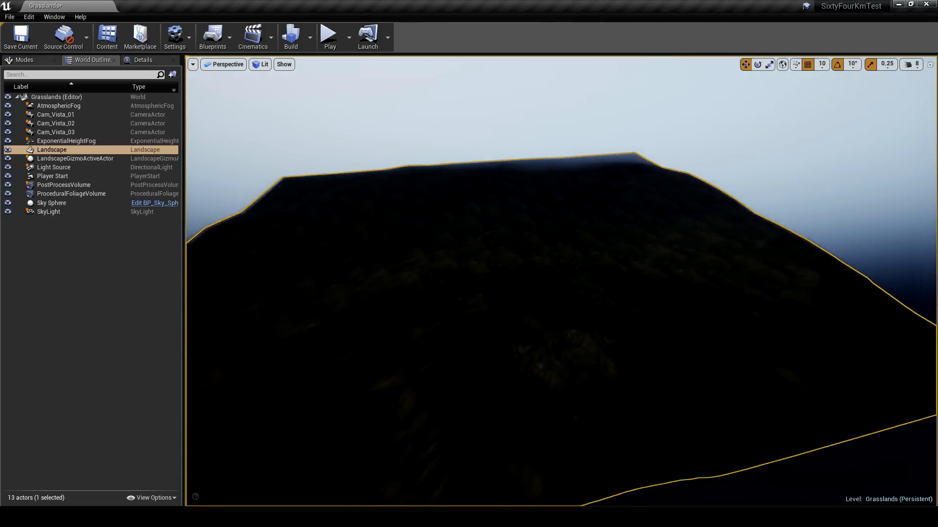
{"action": "key", "text": "Delete"}
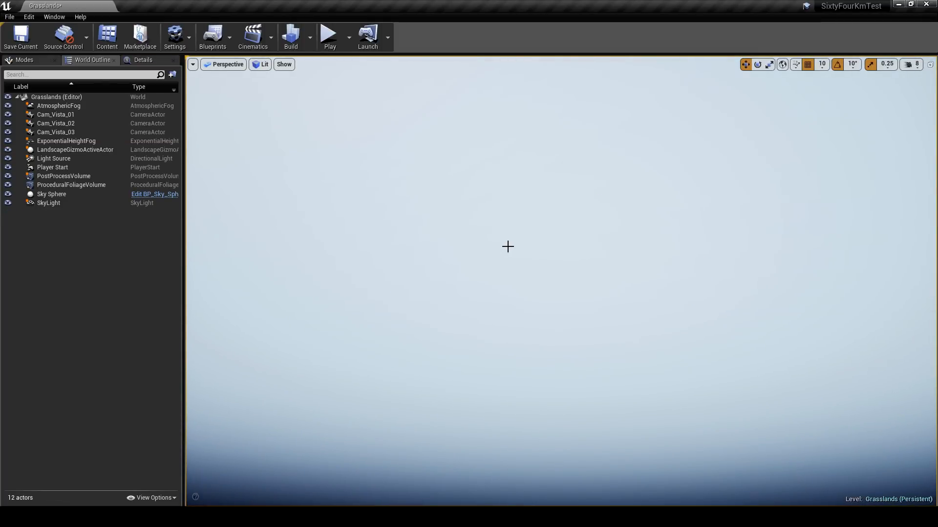
{"action": "right_click_drag", "start_coordinate": [507, 247], "coordinate": [507, 203]}
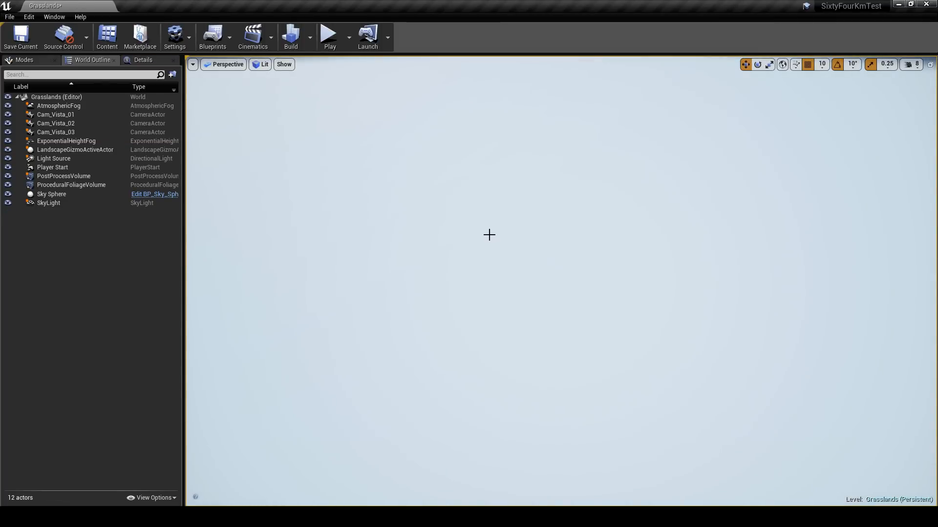
{"action": "right_click_drag", "start_coordinate": [488, 234], "coordinate": [486, 279]}
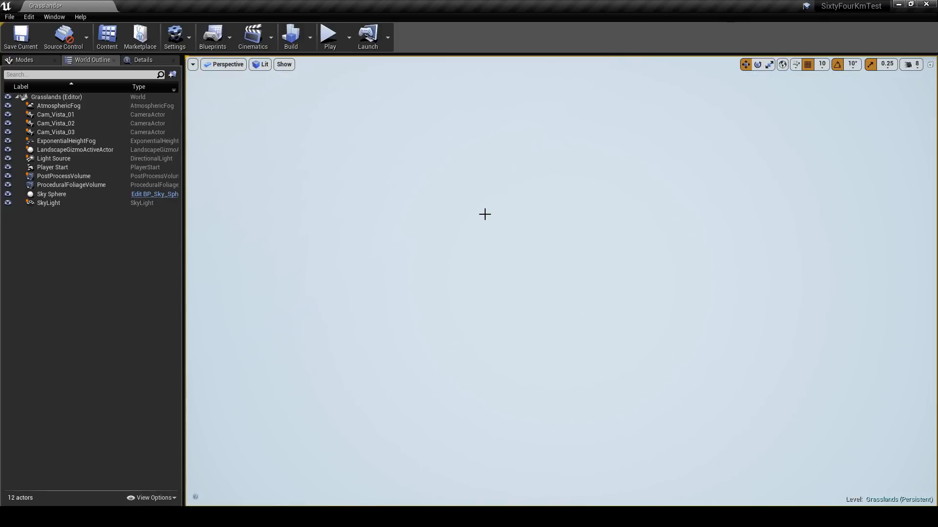
- Find the Landscape actor among the placeable classes and place it in the level to start a new landscape
{"action": "left_click", "coordinate": [33, 61]}
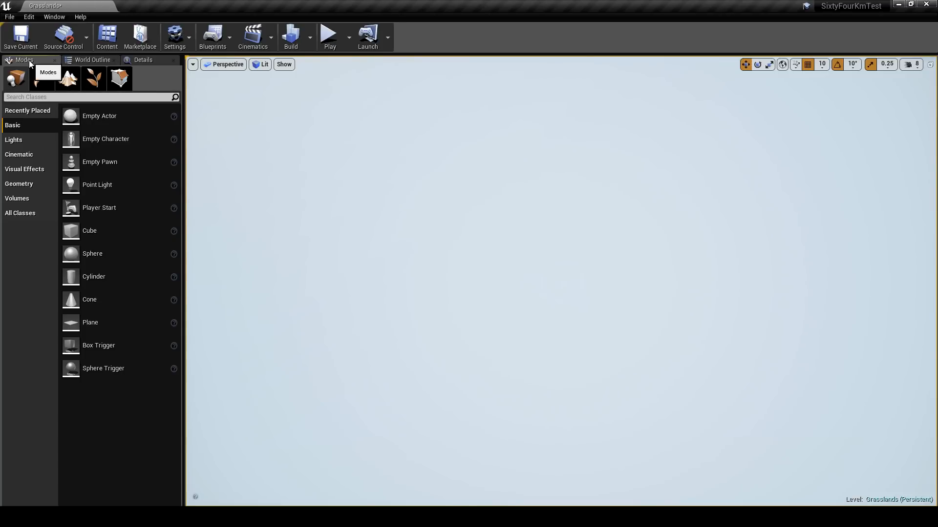
{"action": "left_click", "coordinate": [41, 97]}
{"action": "type", "text": "landsca"}
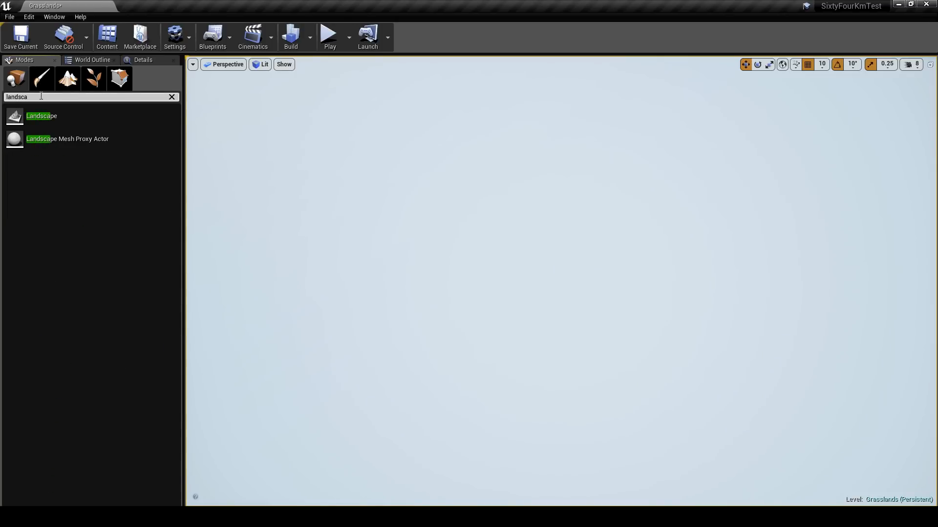
{"action": "left_click_drag", "start_coordinate": [46, 116], "coordinate": [453, 241]}
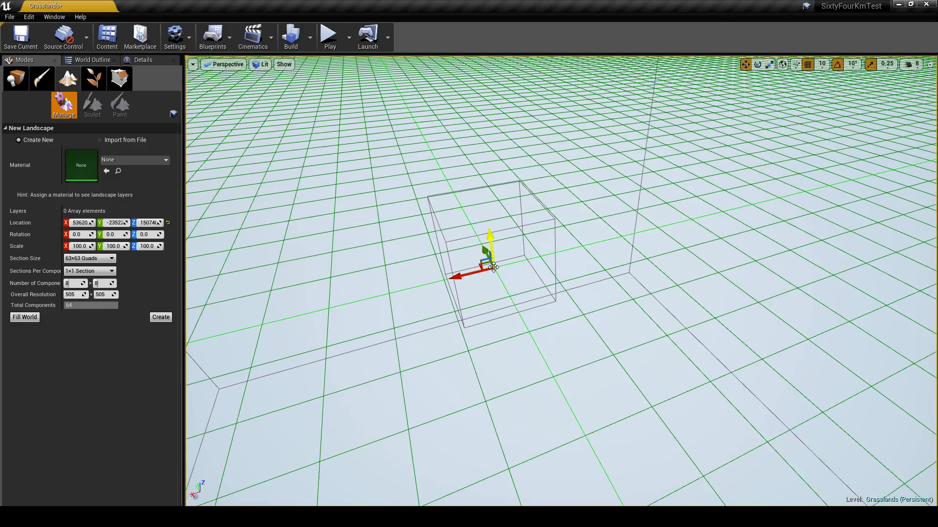
{"action": "key", "text": "s"}
{"action": "right_click_drag", "start_coordinate": [513, 259], "coordinate": [508, 255]}
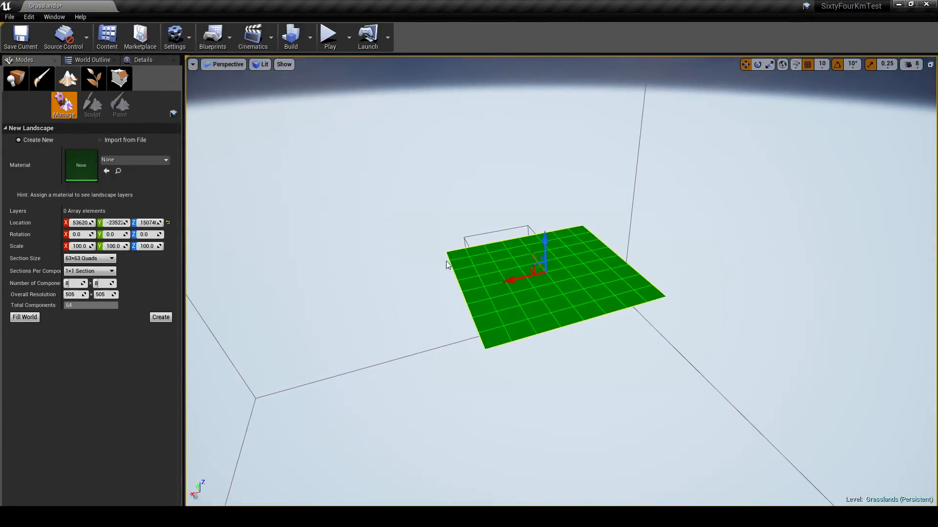
- Reset the new landscape's location to the default and set its Z location to 0
{"action": "left_click", "coordinate": [168, 223]}
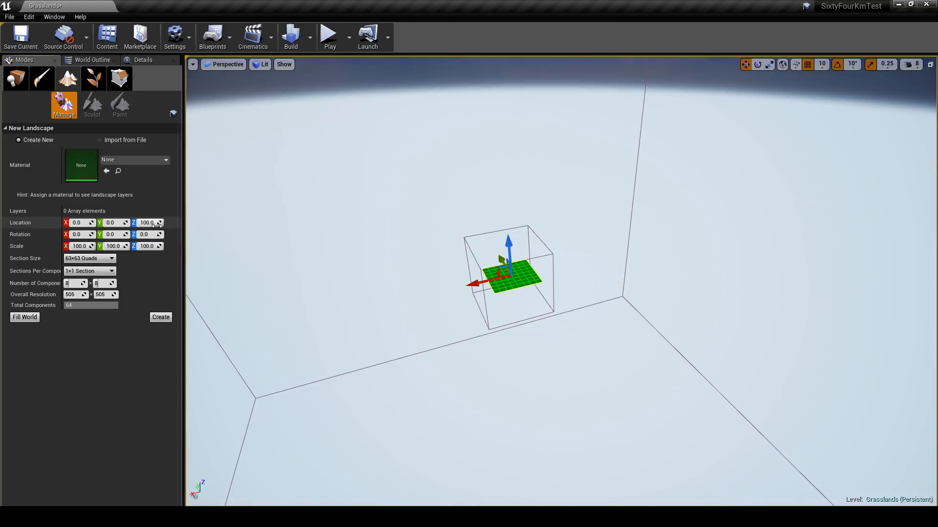
{"action": "left_click", "coordinate": [155, 224]}
{"action": "type", "text": "0"}
{"action": "key", "text": "Return"}
- Examine the new landscape's preview grid at the origin from several angles and distances
{"action": "right_click_drag", "start_coordinate": [465, 247], "coordinate": [455, 264]}
{"action": "key", "text": "w"}
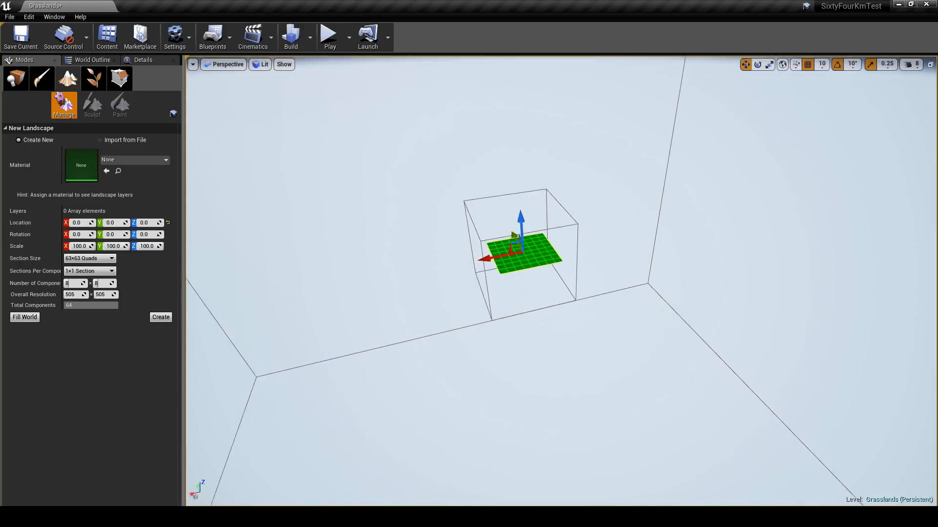
{"action": "key", "text": "w"}
{"action": "mouse_move", "coordinate": [562, 281]}
{"action": "right_mouse_down"}
{"action": "mouse_move", "coordinate": [542, 239]}
{"action": "mouse_move", "coordinate": [562, 234]}
{"action": "mouse_move", "coordinate": [562, 280]}
{"action": "right_mouse_up"}
{"action": "key", "text": "s"}
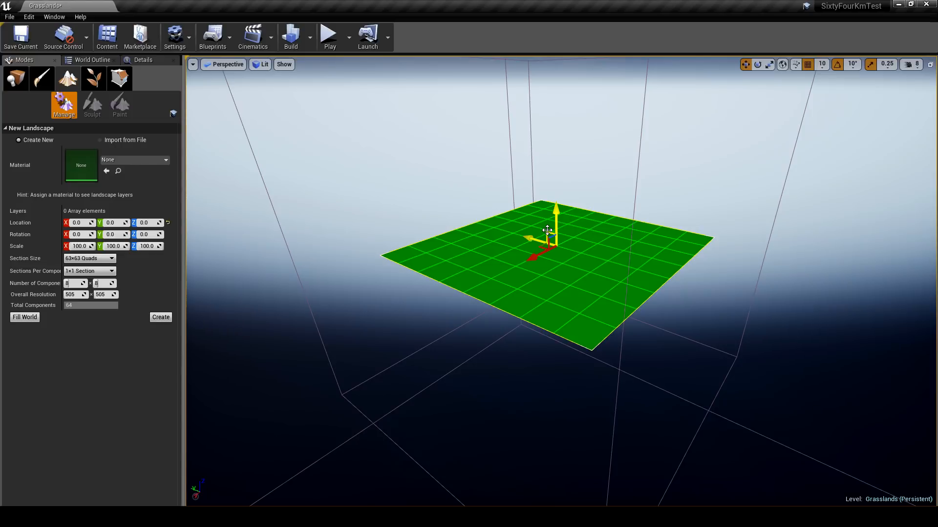
{"action": "mouse_move", "coordinate": [583, 220]}
{"action": "right_mouse_down"}
{"action": "mouse_move", "coordinate": [603, 219]}
{"action": "mouse_move", "coordinate": [618, 195]}
{"action": "mouse_move", "coordinate": [657, 196]}
{"action": "mouse_move", "coordinate": [586, 211]}
{"action": "right_mouse_up"}
{"action": "key", "text": "s"}
{"action": "key", "text": "a"}
{"action": "key", "text": "d"}
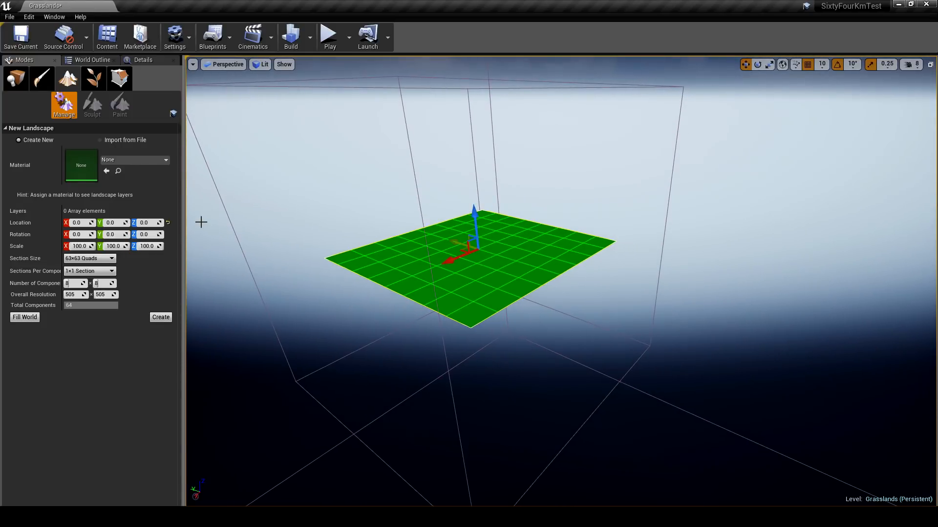
- Set the new landscape's Section Size to 255×255 Quads and Sections Per Component to 2×2 Sections
{"action": "left_click", "coordinate": [95, 261]}
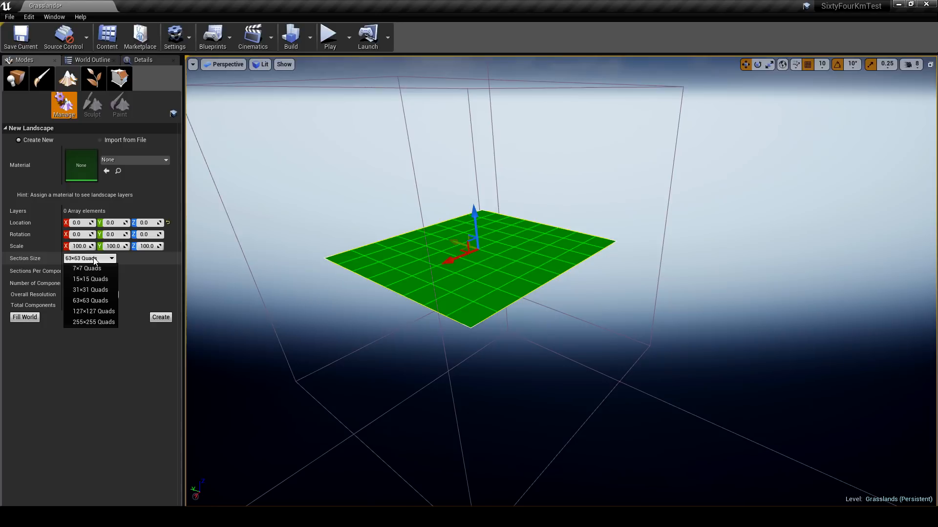
{"action": "left_click", "coordinate": [98, 323]}
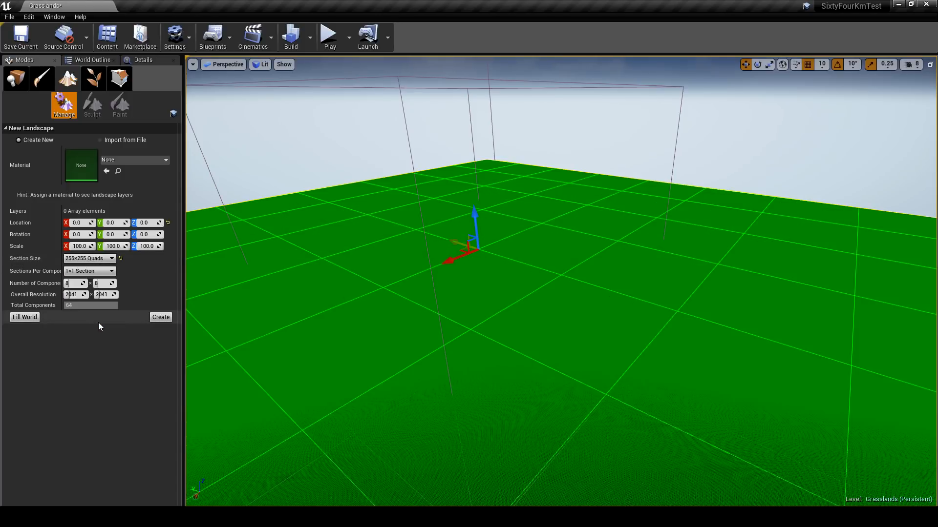
{"action": "left_click", "coordinate": [77, 275]}
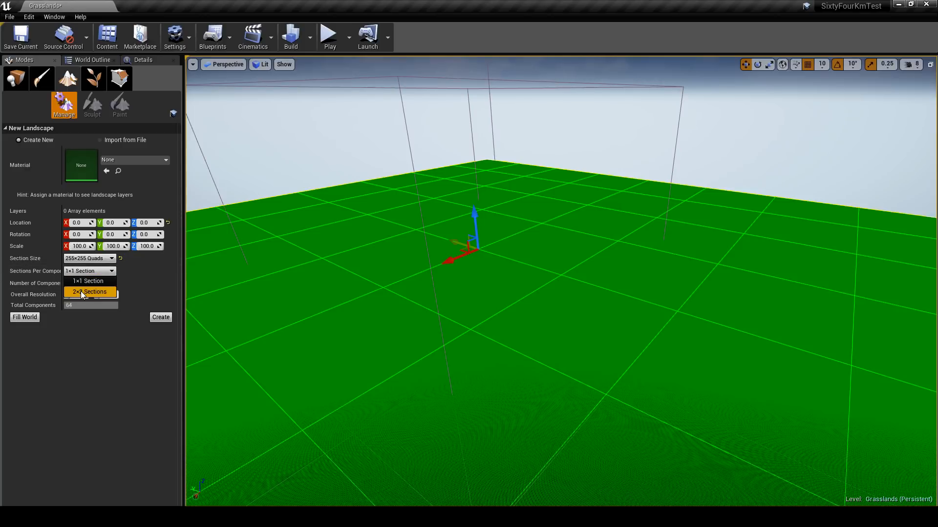
{"action": "left_click", "coordinate": [84, 292]}
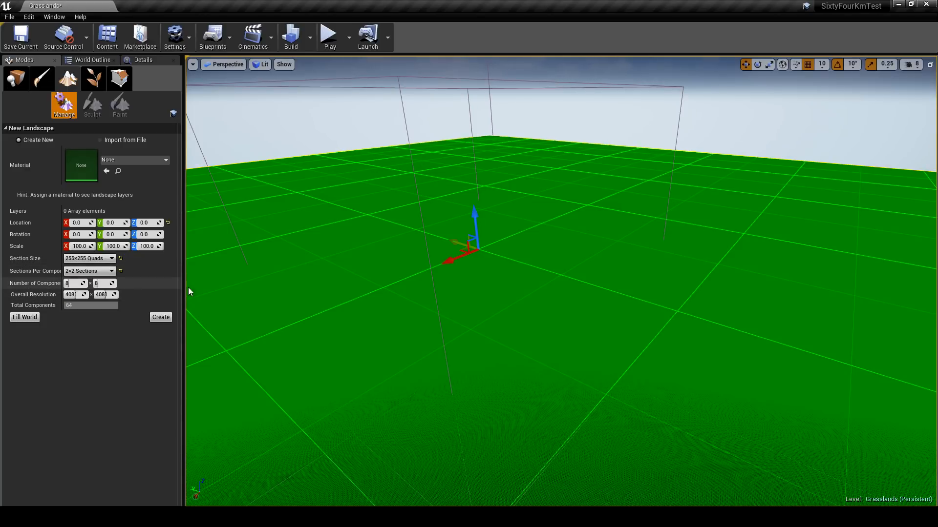
{"action": "key", "text": "s"}
{"action": "right_click_drag", "start_coordinate": [320, 271], "coordinate": [320, 272]}
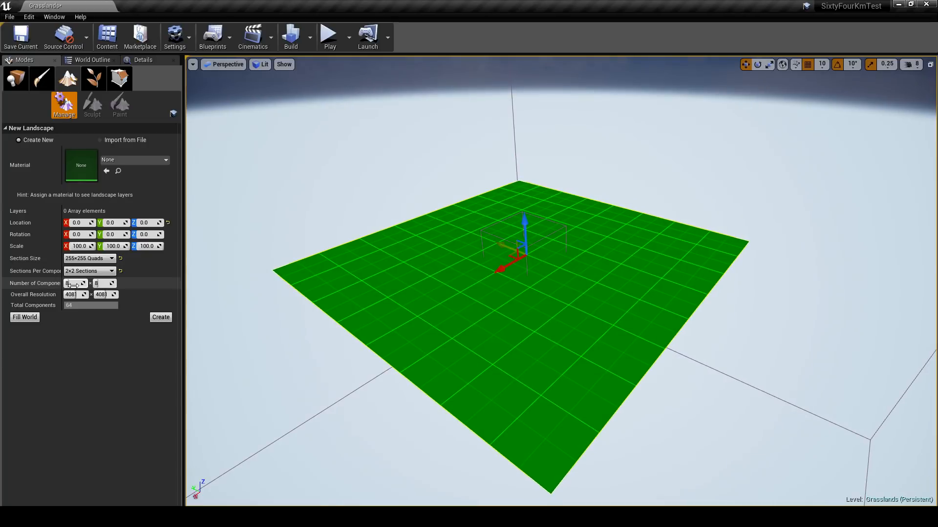
- Set the new landscape's Number of Components to 16 × 16 and view the whole preview grid
{"action": "left_click_drag", "start_coordinate": [70, 284], "coordinate": [103, 283]}
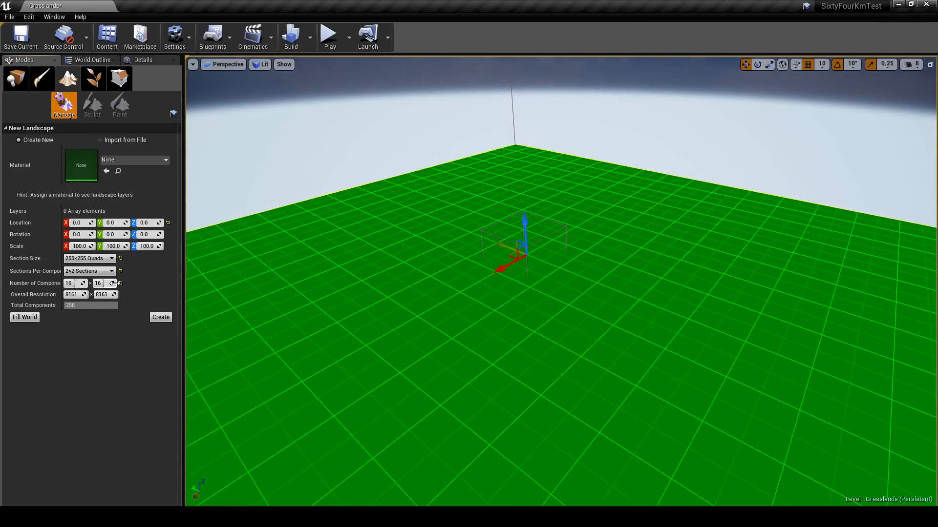
{"action": "scroll", "coordinate": [456, 215], "scroll_direction": "down", "scroll_amount": 5}
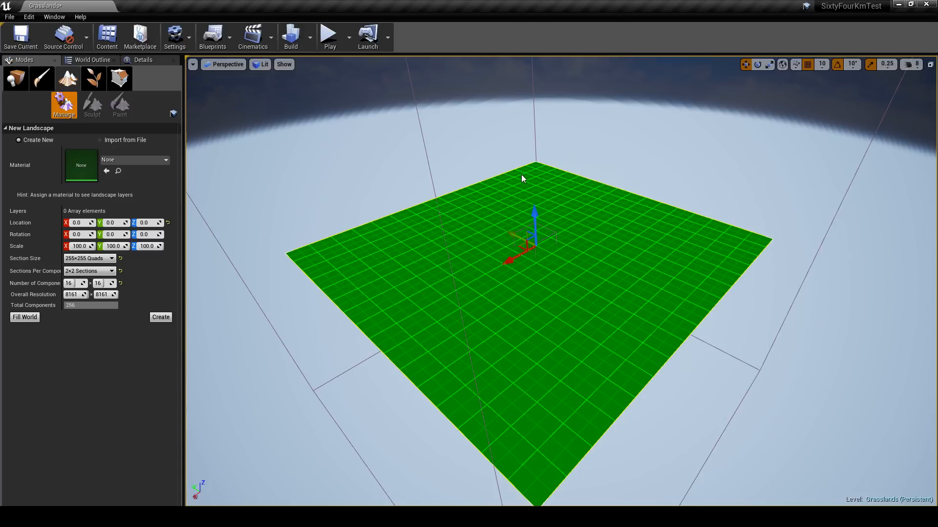
{"action": "right_click_drag", "start_coordinate": [522, 177], "coordinate": [361, 448]}
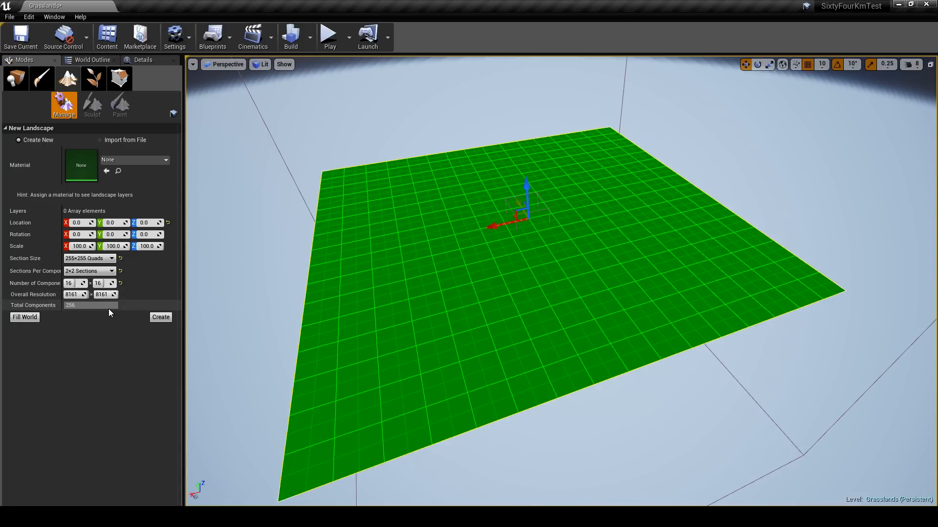
- Keep Sections Per Component at 2×2 Sections and create the new landscape
{"action": "left_click", "coordinate": [80, 306]}
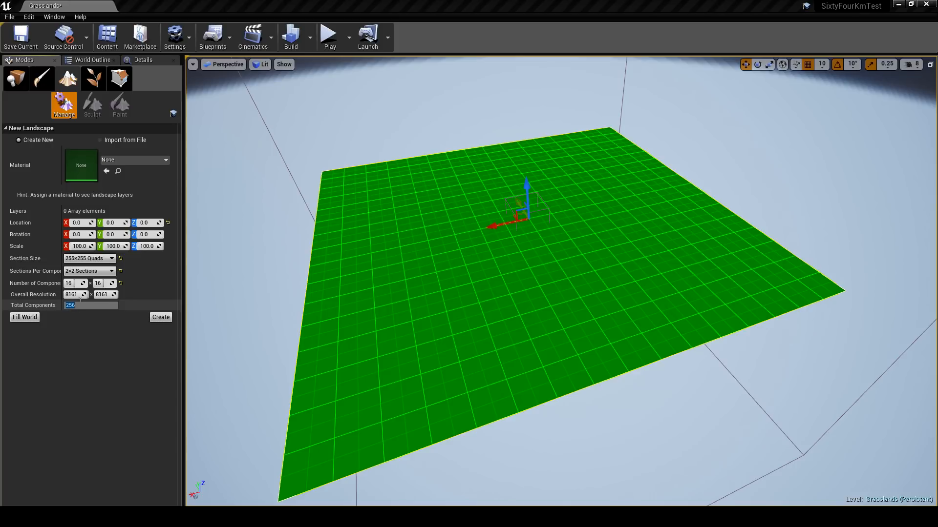
{"action": "left_click", "coordinate": [85, 272]}
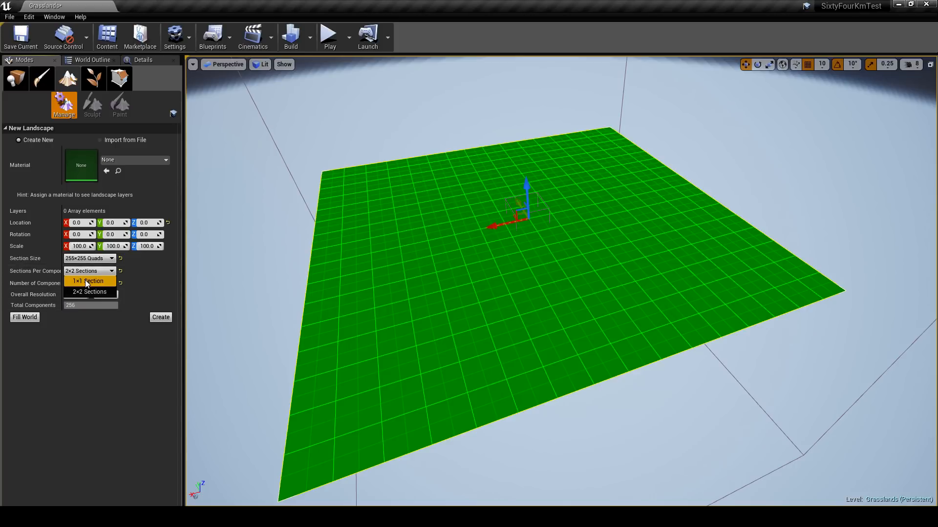
{"action": "left_click", "coordinate": [87, 282]}
{"action": "left_click_drag", "start_coordinate": [74, 283], "coordinate": [108, 283]}
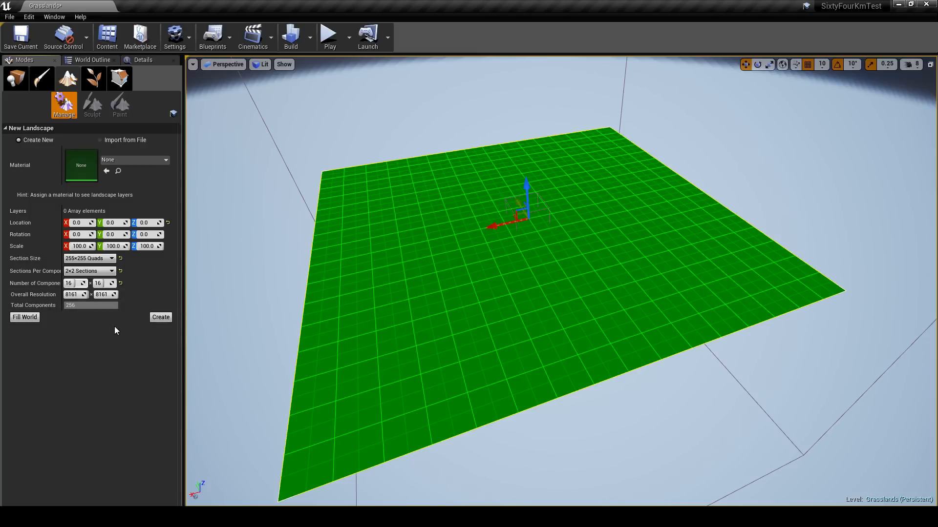
{"action": "left_click", "coordinate": [160, 318]}
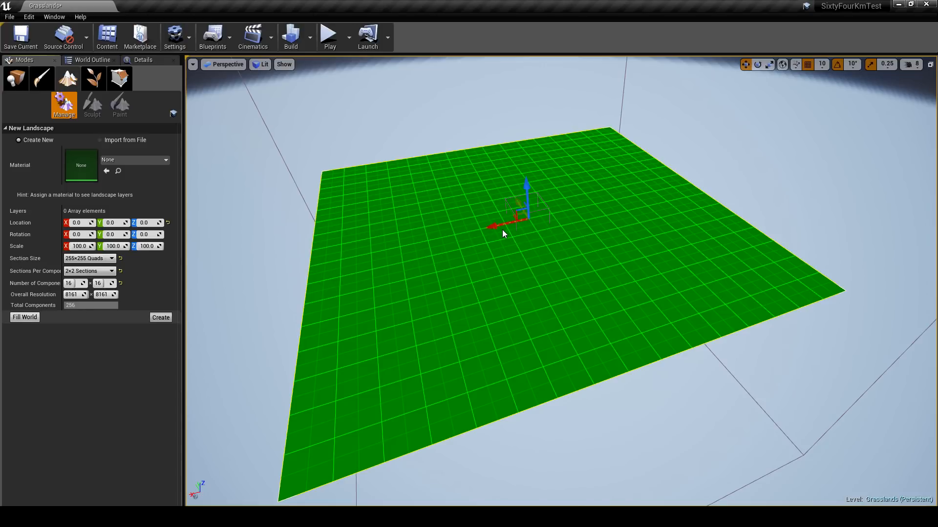
{"action": "mouse_move", "coordinate": [502, 230]}
{"action": "right_mouse_down"}
{"action": "mouse_move", "coordinate": [516, 249]}
{"action": "mouse_move", "coordinate": [517, 215]}
{"action": "mouse_move", "coordinate": [495, 230]}
{"action": "mouse_move", "coordinate": [452, 221]}
{"action": "mouse_move", "coordinate": [571, 221]}
{"action": "right_mouse_up"}
{"action": "key", "text": "w"}
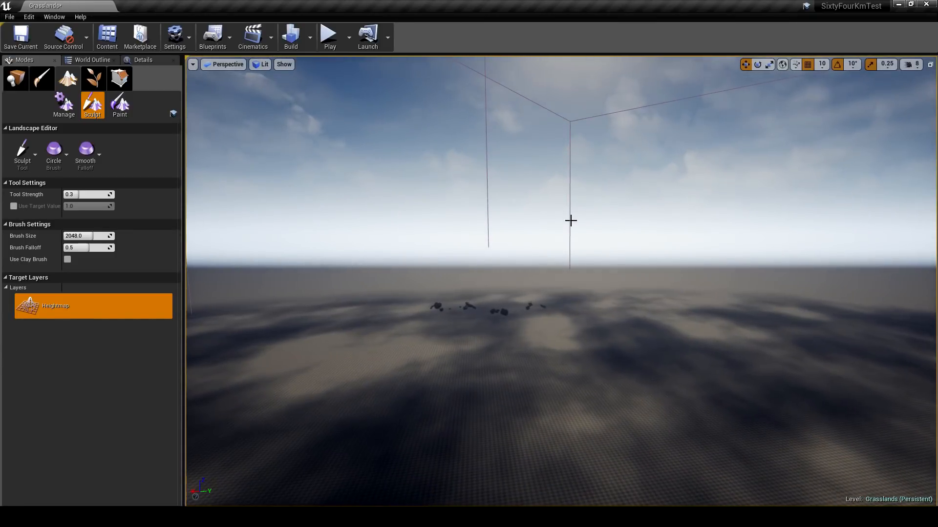
- Switch to Place mode, select the procedural foliage volume and examine its brush and foliage settings
{"action": "left_click", "coordinate": [16, 78]}
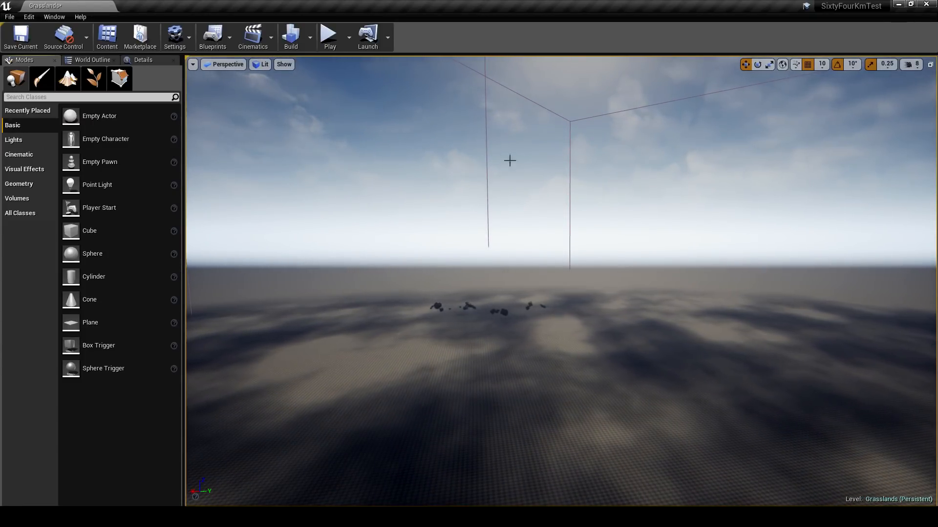
{"action": "left_click", "coordinate": [569, 168]}
{"action": "left_click", "coordinate": [143, 59]}
{"action": "scroll", "coordinate": [143, 307], "scroll_direction": "down", "scroll_amount": 3}
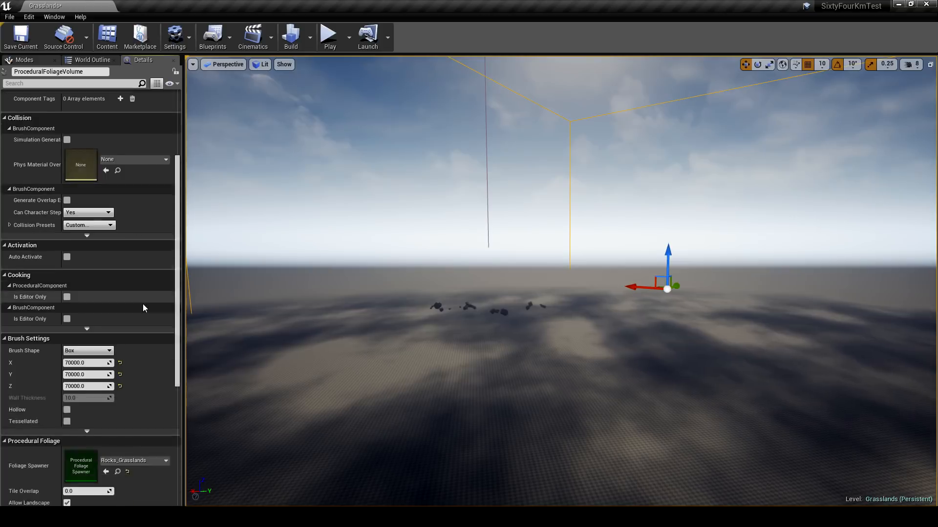
{"action": "scroll", "coordinate": [143, 303], "scroll_direction": "down", "scroll_amount": 6}
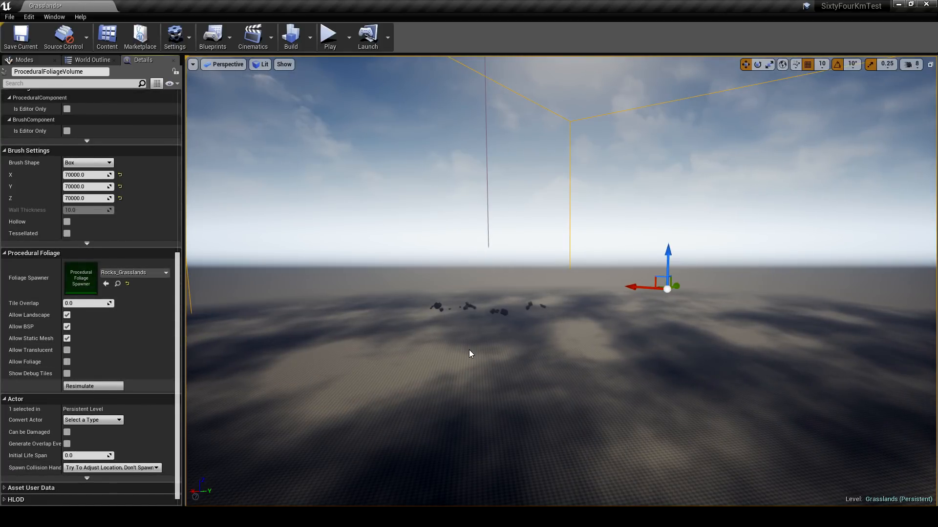
- Select the new landscape and assign Terrain_Grasslands_Material from Brushify/Materials/Landscape as its Landscape Material
{"action": "right_click_drag", "start_coordinate": [469, 350], "coordinate": [498, 275]}
{"action": "left_click", "coordinate": [523, 321]}
{"action": "left_click", "coordinate": [494, 277]}
{"action": "key", "text": "q"}
{"action": "key", "text": "e"}
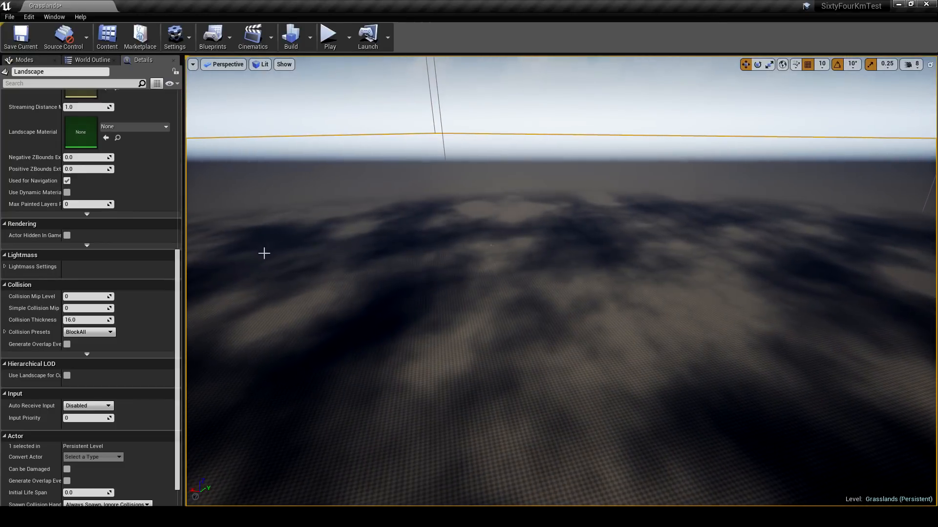
{"action": "scroll", "coordinate": [181, 302], "scroll_direction": "up", "scroll_amount": 4}
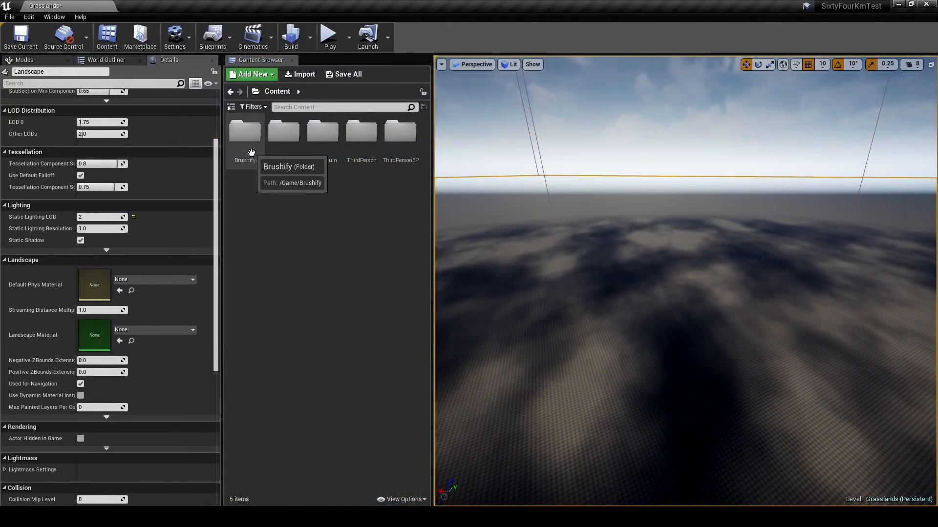
{"action": "double_click", "coordinate": [249, 144]}
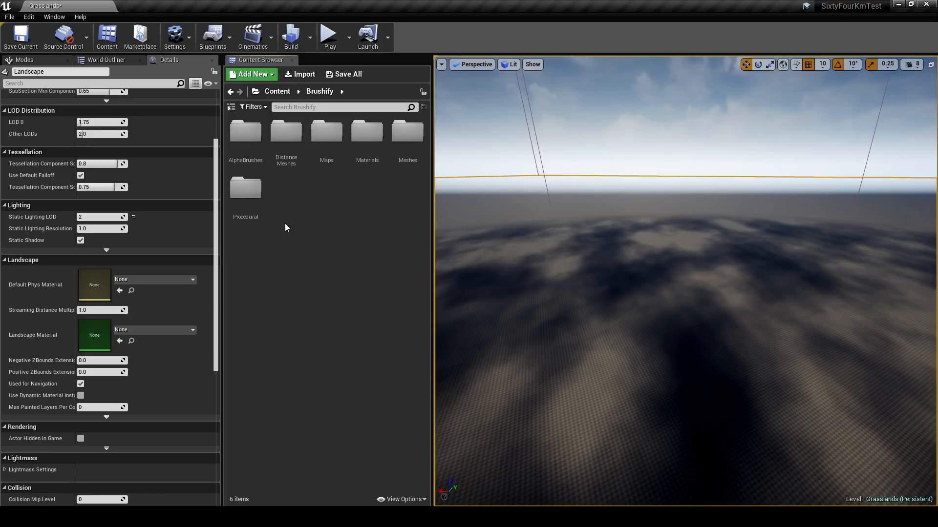
{"action": "double_click", "coordinate": [367, 130]}
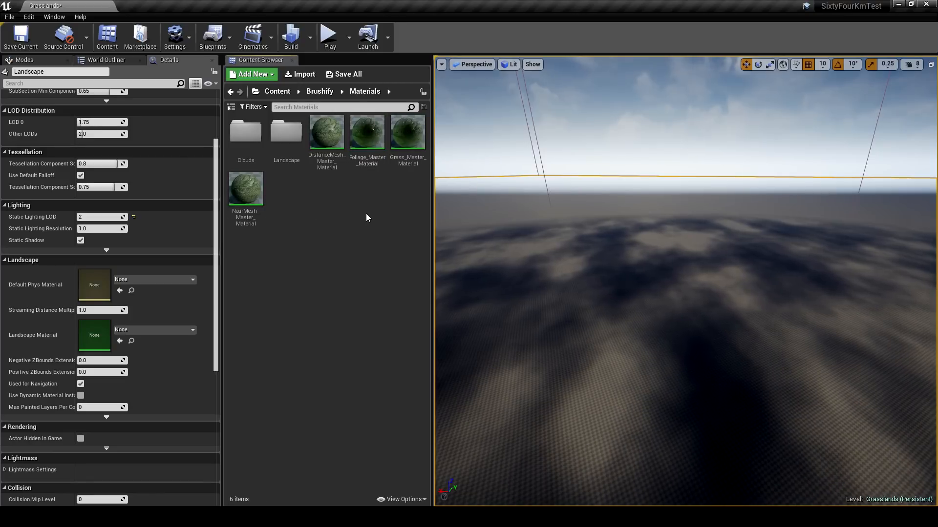
{"action": "double_click", "coordinate": [293, 159]}
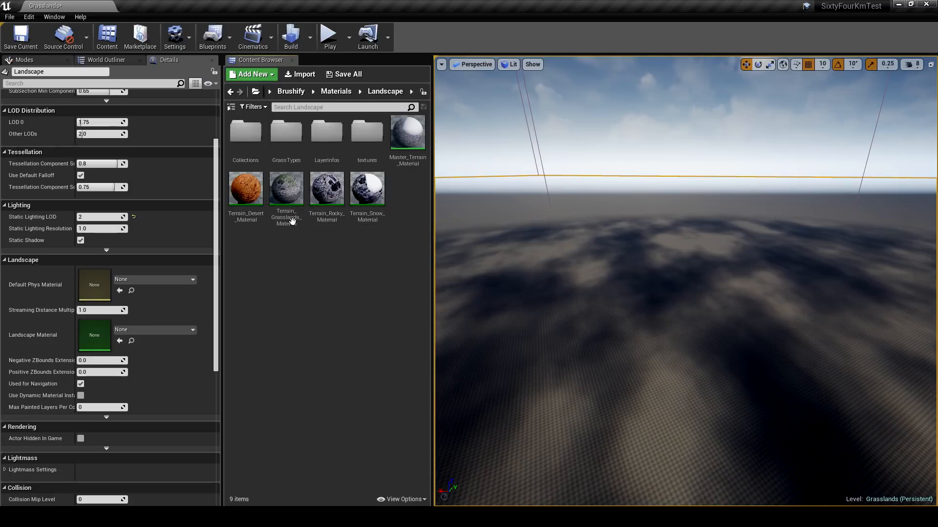
{"action": "left_click_drag", "start_coordinate": [292, 221], "coordinate": [85, 337]}
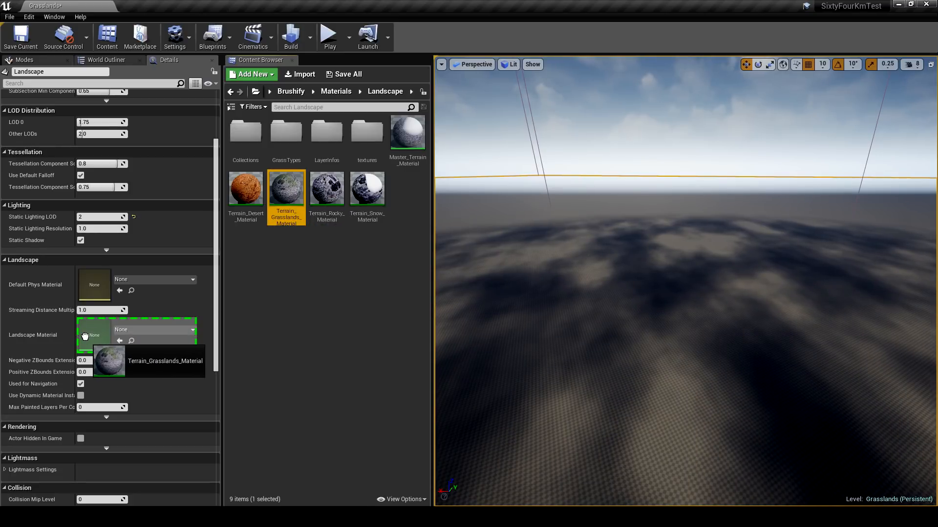
{"action": "left_click_drag", "start_coordinate": [87, 336], "coordinate": [87, 336]}
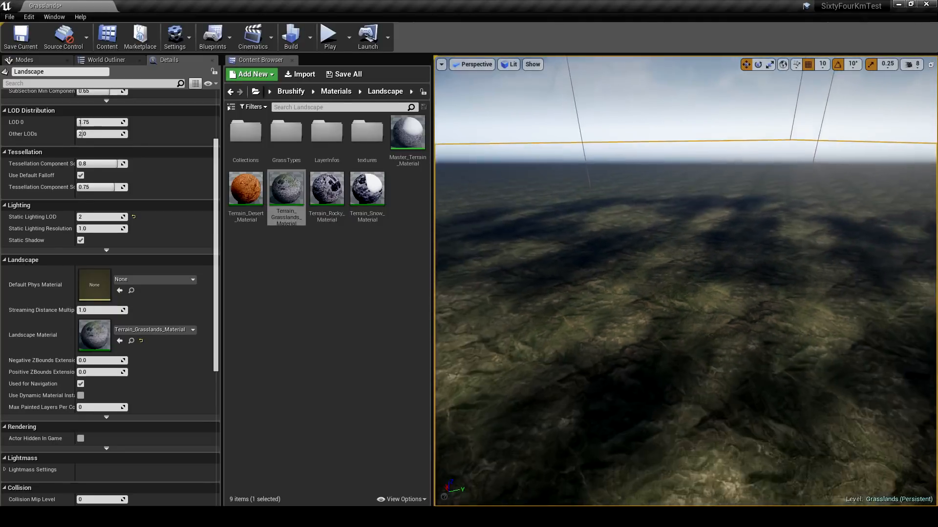
- Return to landscape sculpting with the Alpha brush and set the brush texture to Brushify_Erosion
{"action": "right_click_drag", "start_coordinate": [678, 227], "coordinate": [693, 240]}
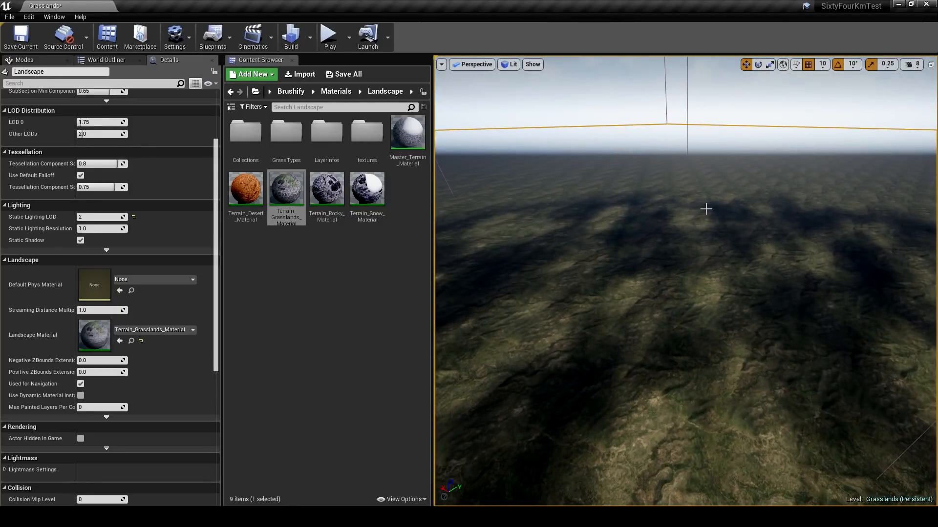
{"action": "right_click_drag", "start_coordinate": [557, 251], "coordinate": [462, 250]}
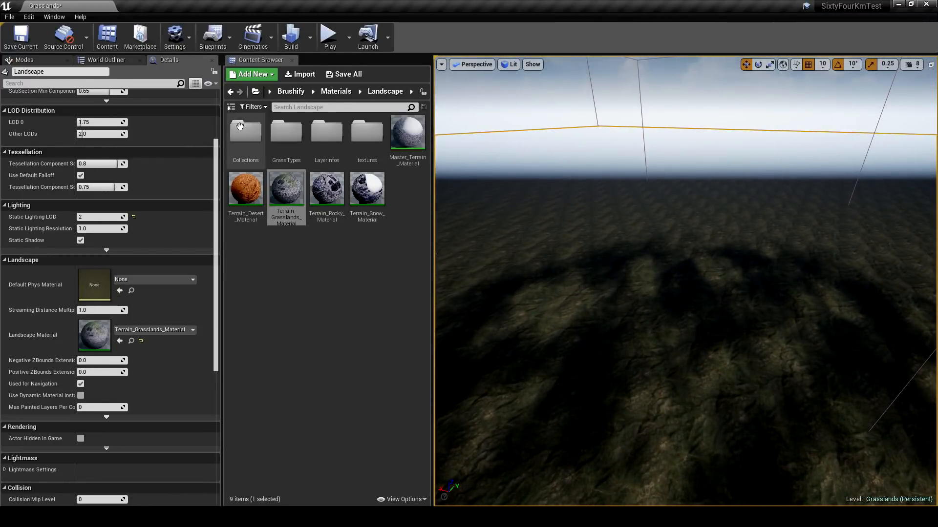
{"action": "left_click", "coordinate": [39, 62]}
{"action": "left_click", "coordinate": [69, 83]}
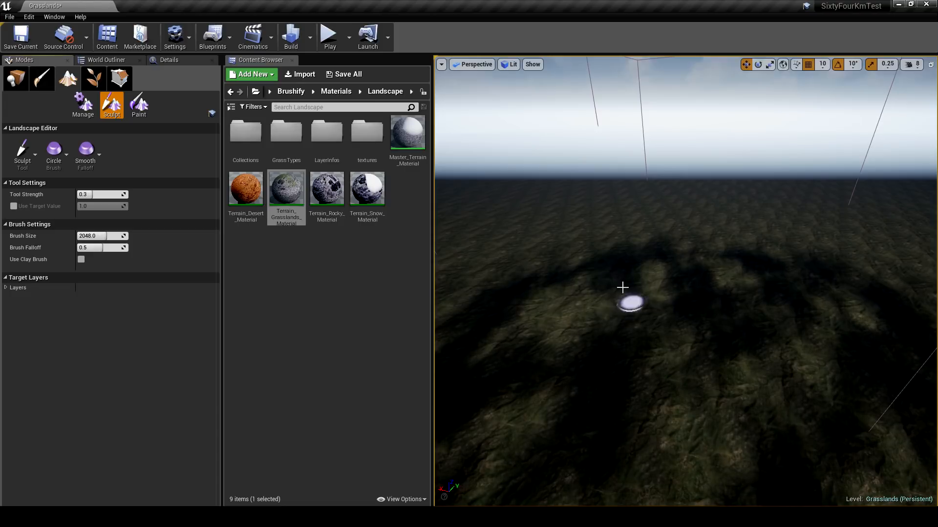
{"action": "left_click", "coordinate": [16, 78]}
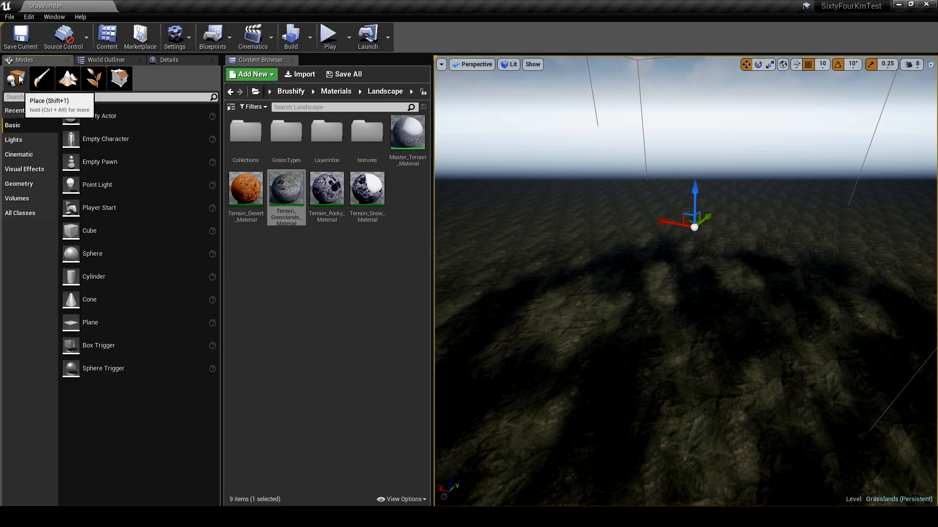
{"action": "left_click", "coordinate": [68, 78]}
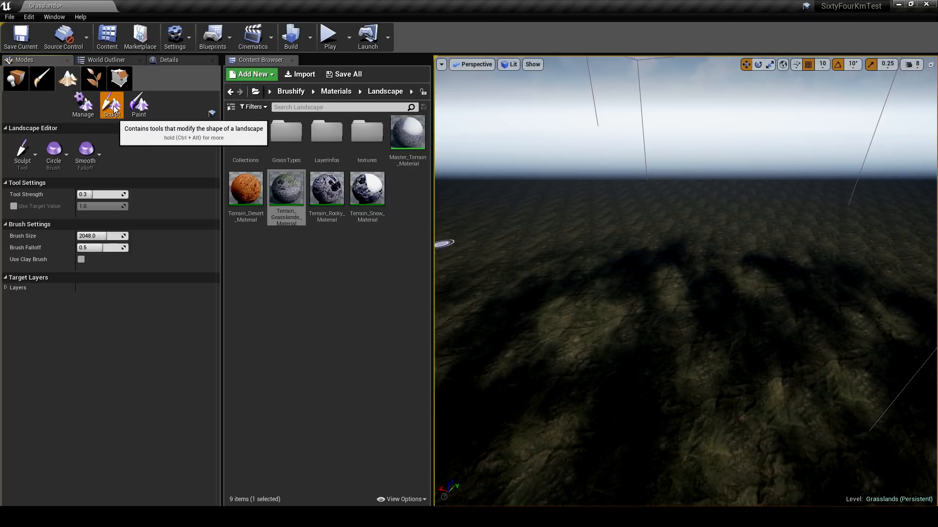
{"action": "left_click", "coordinate": [60, 159]}
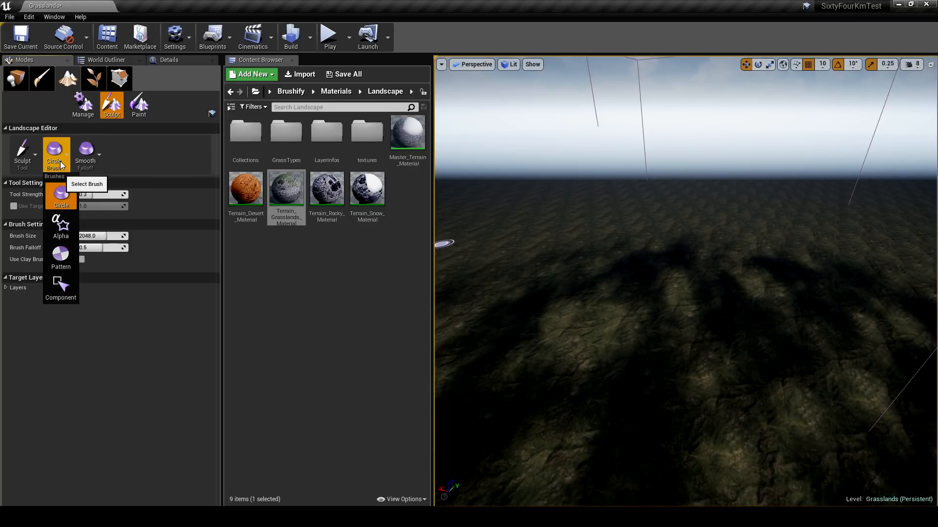
{"action": "left_click", "coordinate": [67, 229]}
{"action": "left_click", "coordinate": [129, 249]}
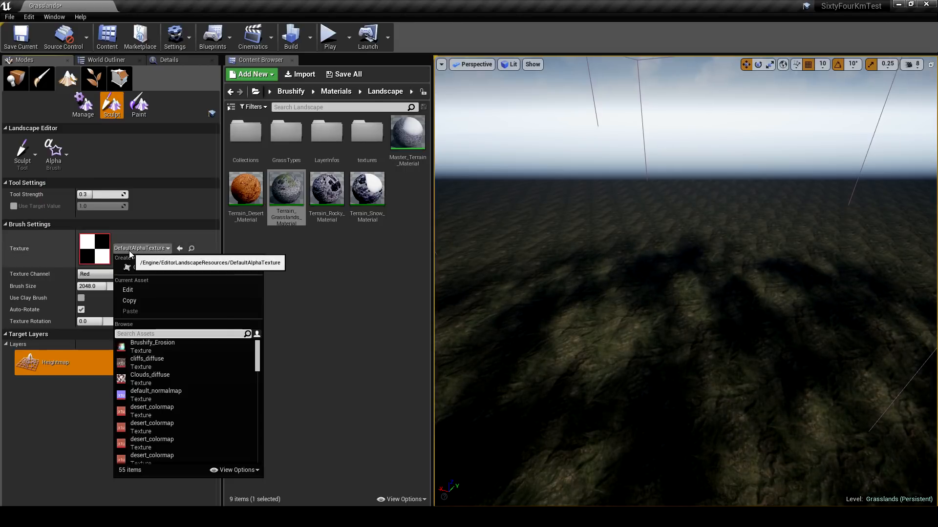
{"action": "left_click", "coordinate": [161, 344]}
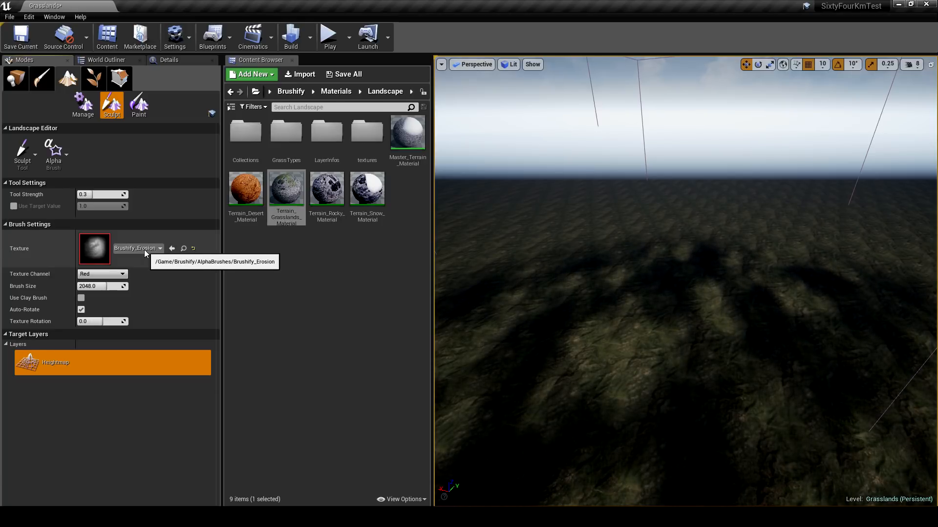
- Compare the channels of the erosion brush texture and set Texture Channel to Green
{"action": "left_click", "coordinate": [105, 274]}
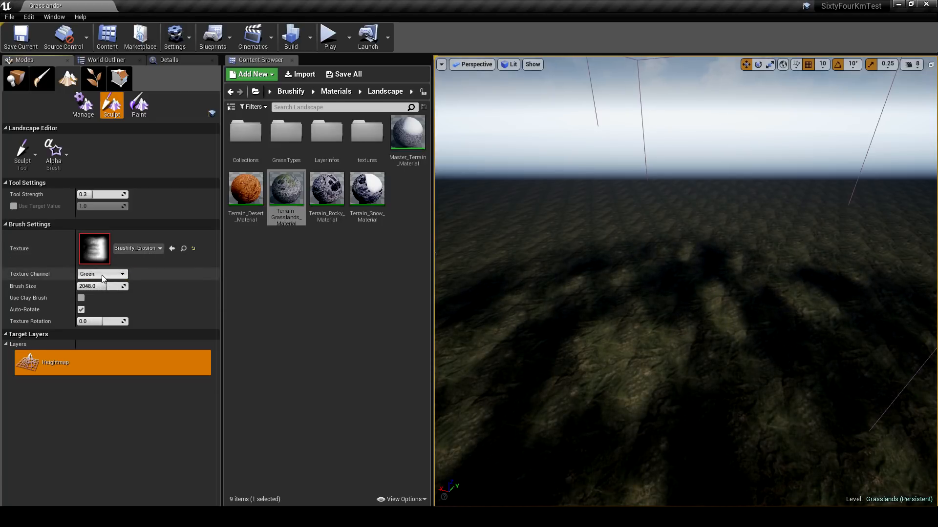
{"action": "left_click", "coordinate": [101, 294]}
{"action": "left_click", "coordinate": [102, 278]}
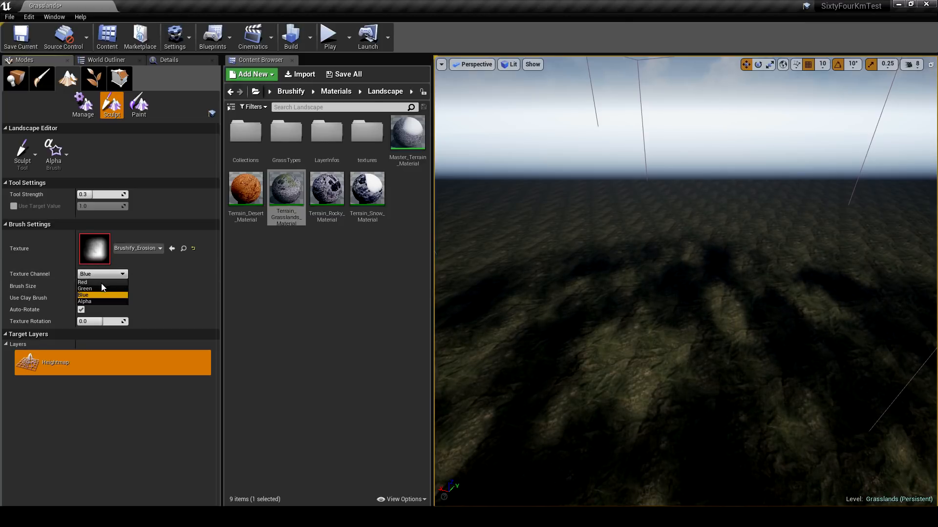
{"action": "left_click", "coordinate": [101, 283]}
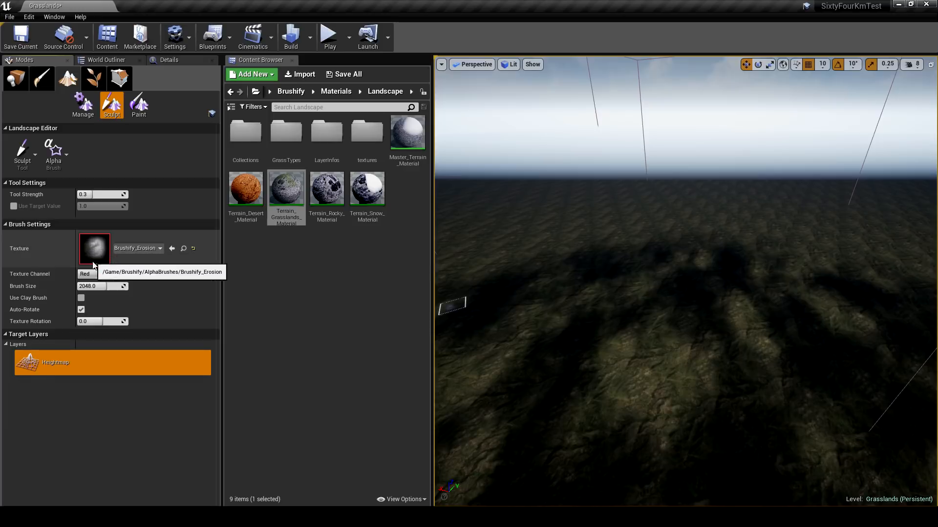
{"action": "left_click", "coordinate": [101, 274]}
{"action": "left_click", "coordinate": [95, 289]}
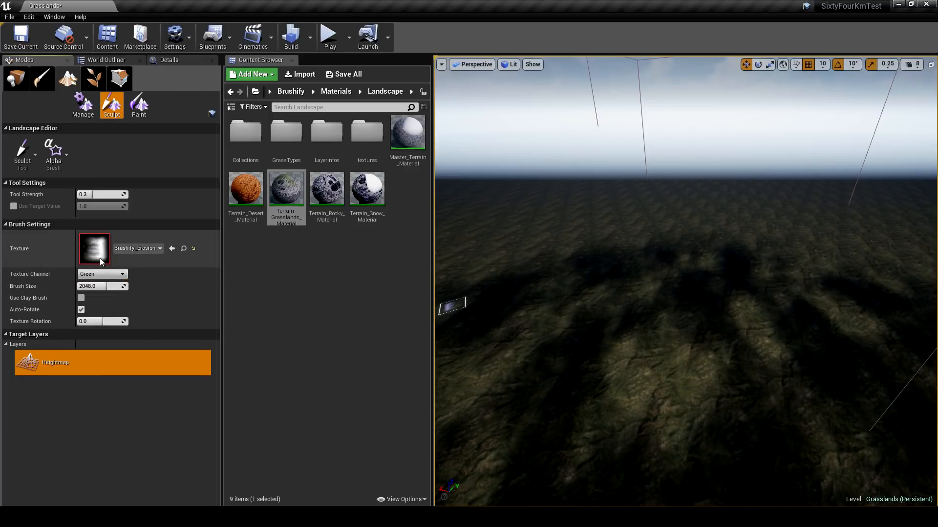
- Configure the Alpha brush with Brush Size 36000, Auto-Rotate off and Texture Rotation about -20.57
{"action": "left_click", "coordinate": [102, 287]}
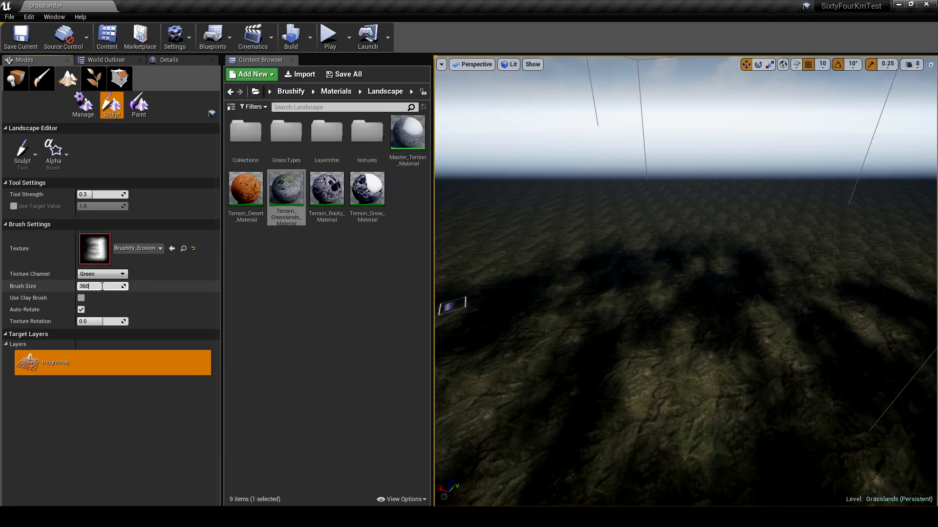
{"action": "key", "text": "Return"}
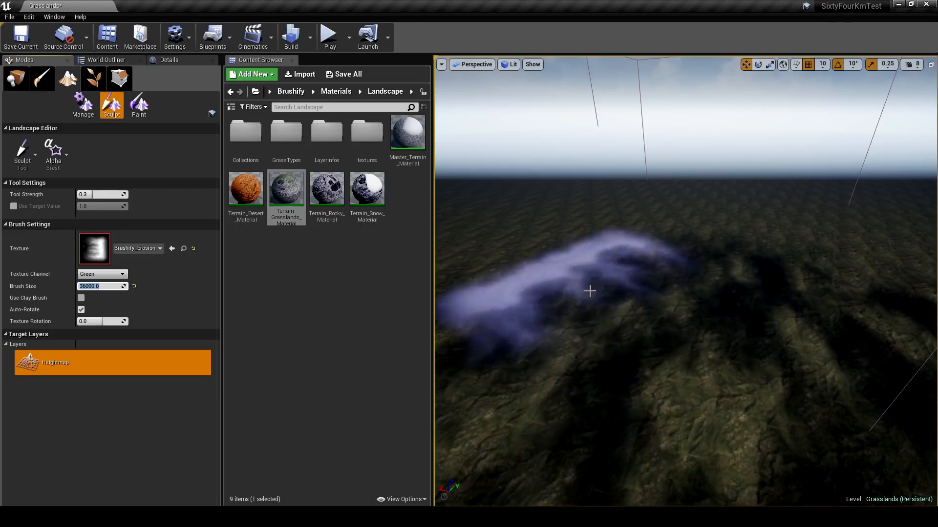
{"action": "left_click", "coordinate": [81, 310]}
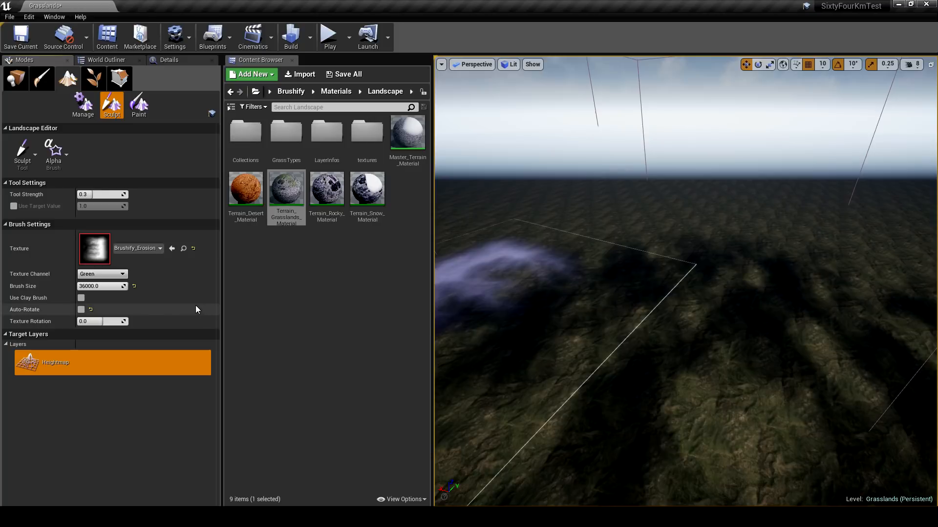
{"action": "mouse_move", "coordinate": [100, 321]}
{"action": "left_mouse_down"}
{"action": "mouse_move", "coordinate": [113, 322]}
{"action": "mouse_move", "coordinate": [95, 321]}
{"action": "left_mouse_up"}
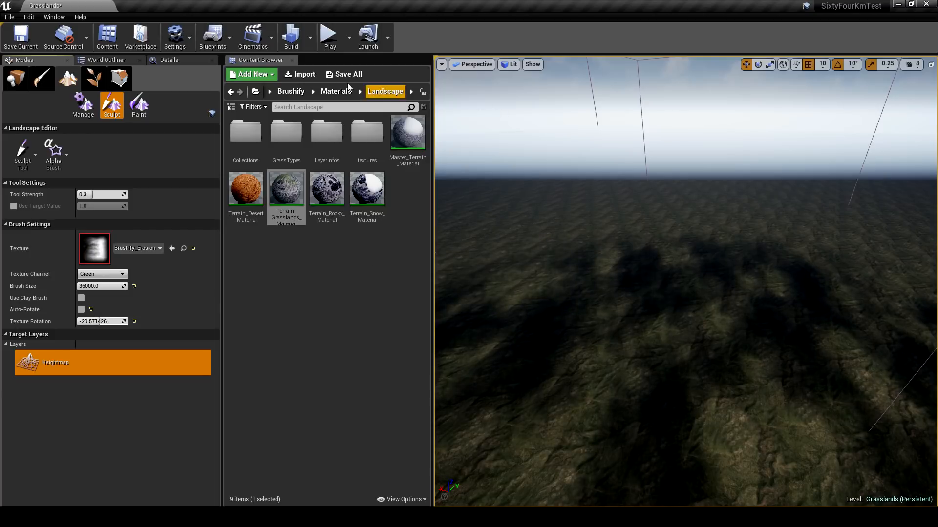
- Close the Content Browser and widen the viewport for sculpting
{"action": "left_click", "coordinate": [293, 60]}
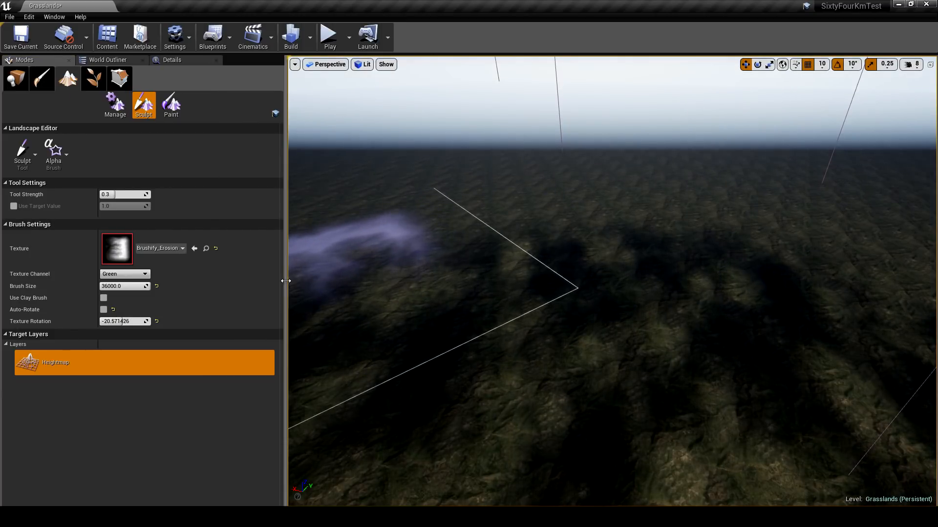
{"action": "left_click_drag", "start_coordinate": [284, 277], "coordinate": [189, 286]}
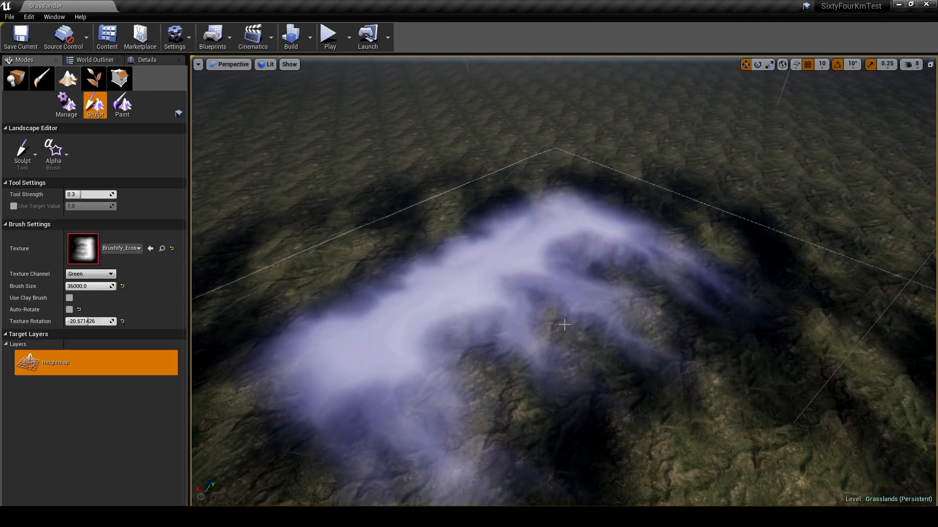
- Try a sculpt stroke with the erosion Alpha brush on the landscape and undo it
{"action": "mouse_move", "coordinate": [563, 324]}
{"action": "right_mouse_down"}
{"action": "mouse_move", "coordinate": [557, 291]}
{"action": "mouse_move", "coordinate": [557, 312]}
{"action": "mouse_move", "coordinate": [556, 302]}
{"action": "right_mouse_up"}
{"action": "key", "text": "ctrl+z"}
- Set the sculpt tool's Tool Strength to 4 and enable Use Clay Brush for the Alpha brush
{"action": "key", "text": "w"}
{"action": "left_click", "coordinate": [80, 197]}
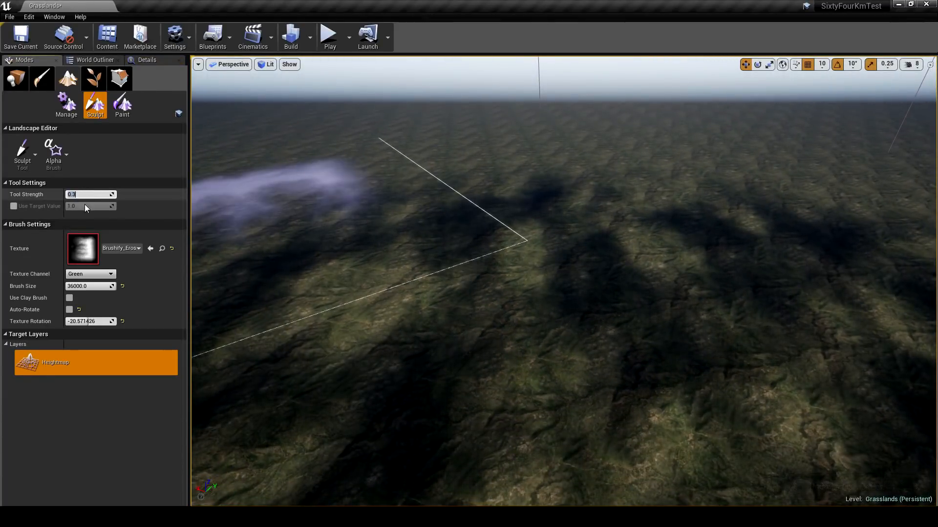
{"action": "type", "text": "3"}
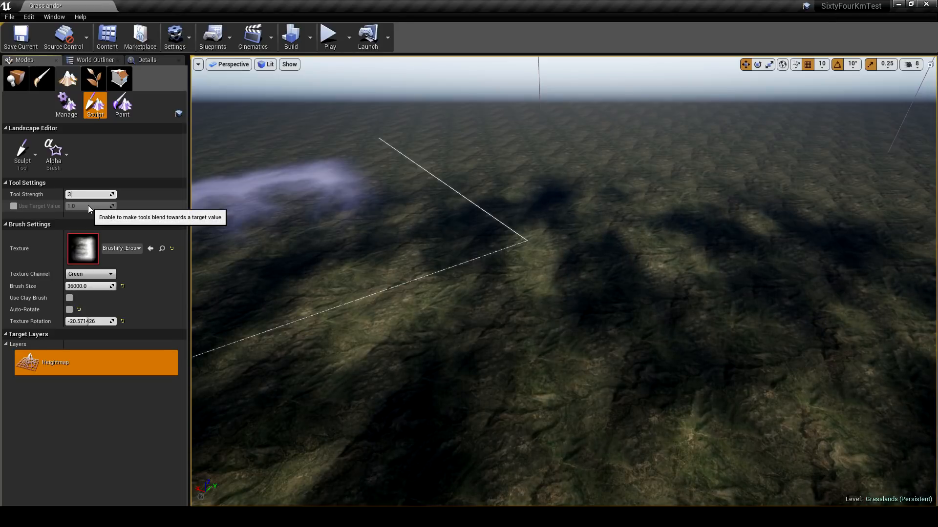
{"action": "key", "text": "BackSpace"}
{"action": "type", "text": "4"}
{"action": "key", "text": "Return"}
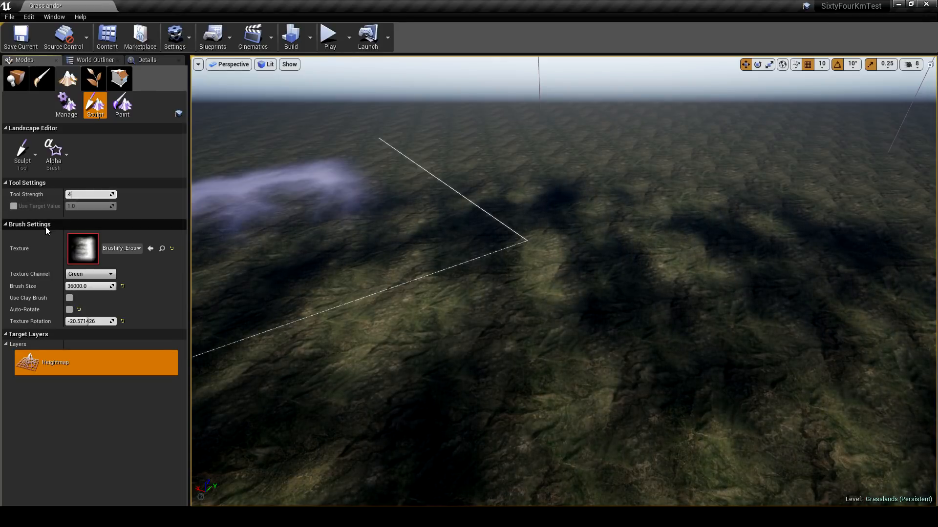
{"action": "left_click", "coordinate": [70, 298]}
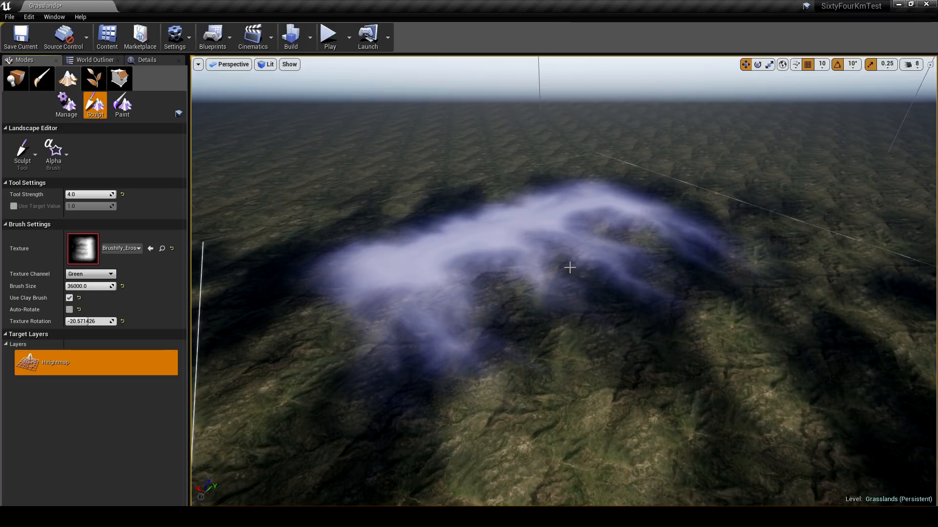
- Sculpt an eroded mountain with the Green-channel Alpha brush, inspect it outside Landscape mode and return to sculpting
{"action": "left_click_drag", "start_coordinate": [570, 262], "coordinate": [638, 318]}
{"action": "left_click", "coordinate": [16, 78]}
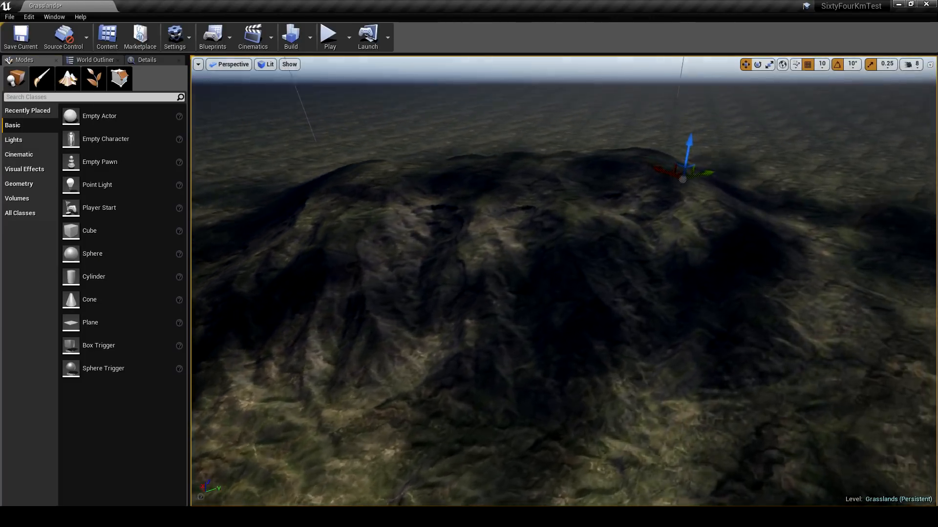
{"action": "right_click_drag", "start_coordinate": [563, 281], "coordinate": [584, 257]}
{"action": "left_click", "coordinate": [94, 79]}
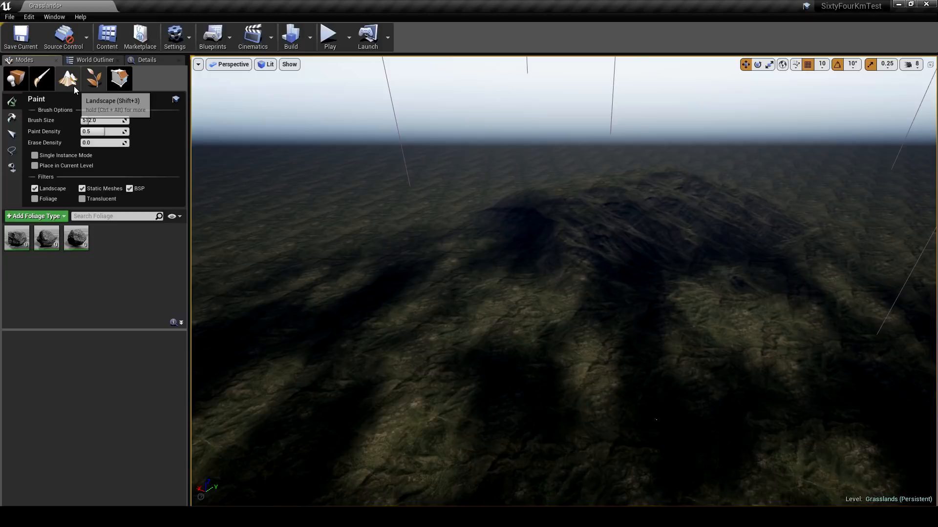
{"action": "left_click", "coordinate": [68, 78]}
{"action": "right_click_drag", "start_coordinate": [477, 298], "coordinate": [445, 294]}
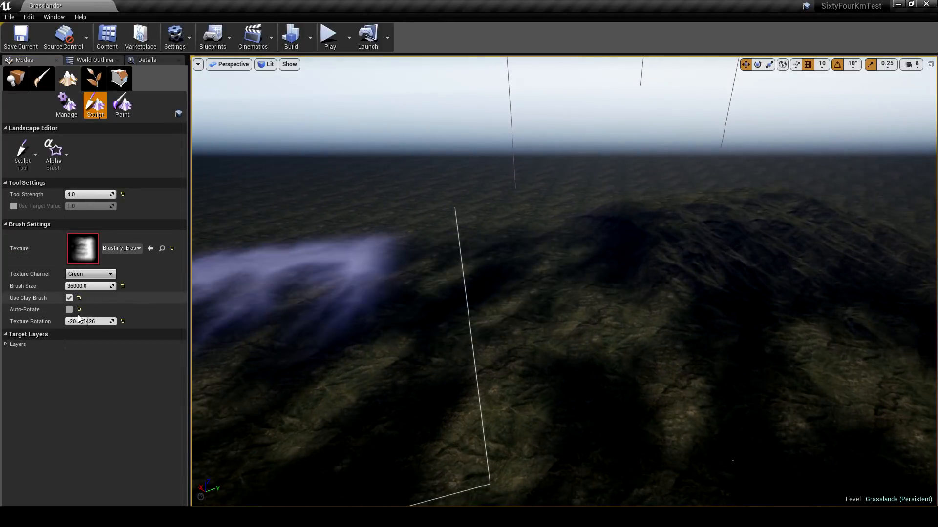
- Sculpt an eroded hill beside the first mountain with Texture Channel Red and Texture Rotation about -68.57
{"action": "left_click_drag", "start_coordinate": [89, 321], "coordinate": [93, 321]}
{"action": "left_click", "coordinate": [90, 274]}
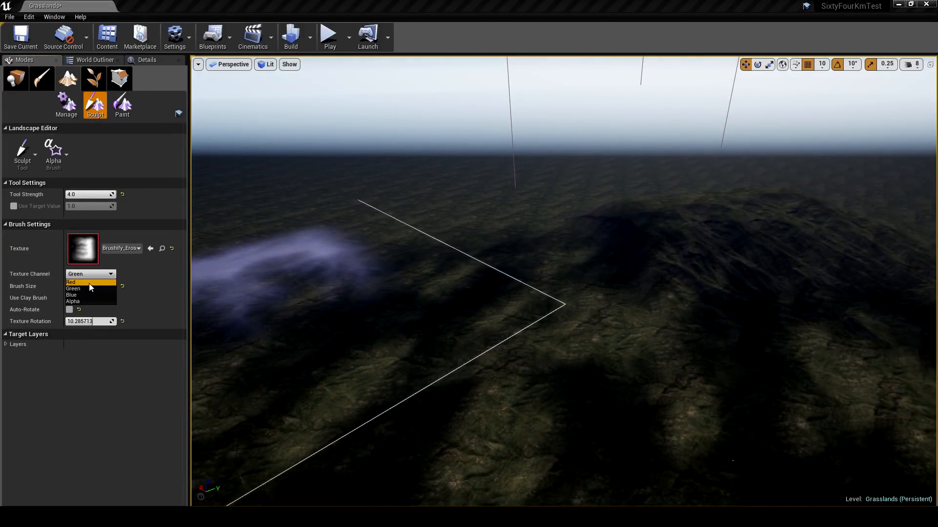
{"action": "left_click", "coordinate": [89, 283]}
{"action": "right_click_drag", "start_coordinate": [464, 293], "coordinate": [481, 298]}
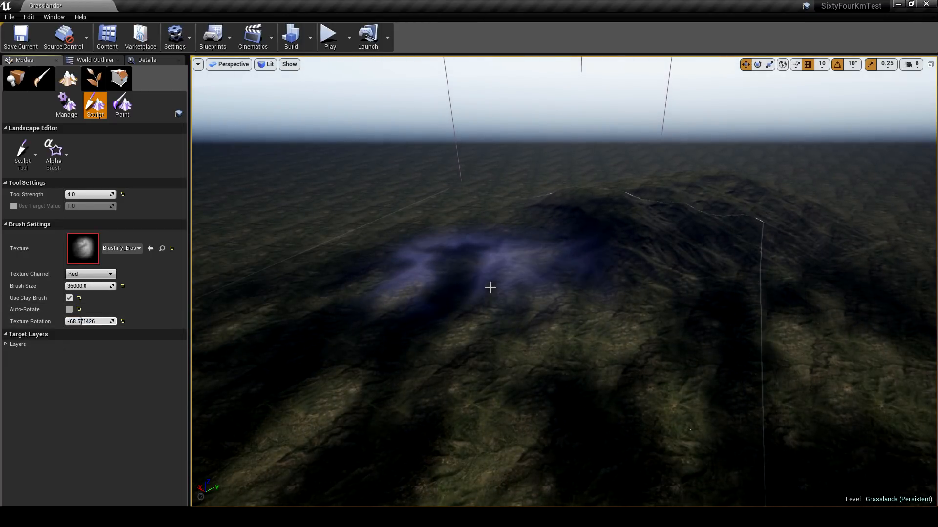
{"action": "key", "text": "w"}
{"action": "mouse_move", "coordinate": [564, 282]}
{"action": "right_mouse_down"}
{"action": "mouse_move", "coordinate": [538, 274]}
{"action": "mouse_move", "coordinate": [522, 250]}
{"action": "right_mouse_up"}
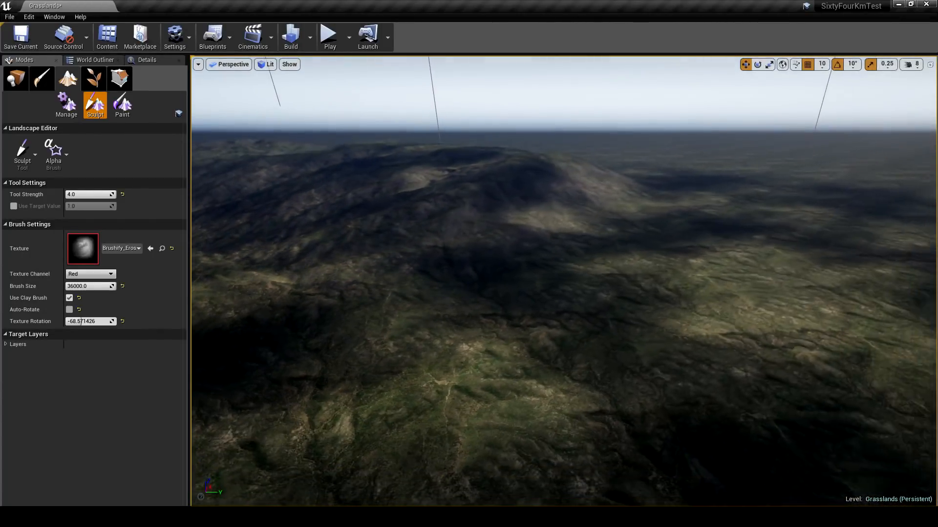
- Extend the mountains with Alpha strokes at Texture Rotation about 37.71, using the Blue and Red texture channels
{"action": "left_click", "coordinate": [96, 274]}
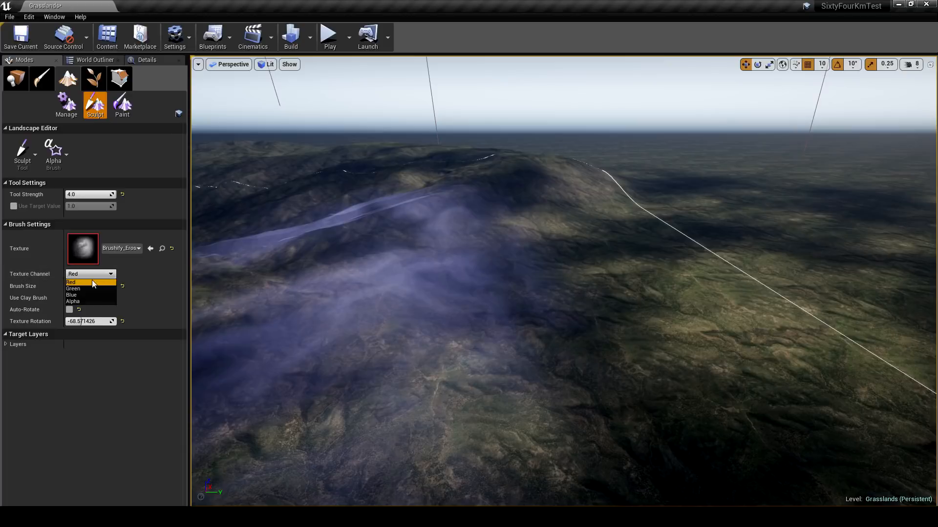
{"action": "left_click", "coordinate": [86, 294]}
{"action": "right_click_drag", "start_coordinate": [341, 273], "coordinate": [384, 288]}
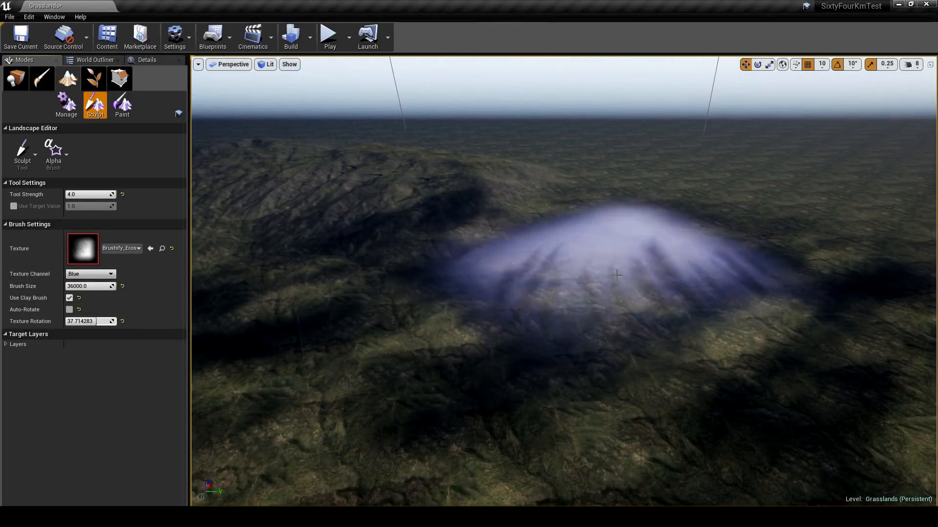
{"action": "mouse_move", "coordinate": [565, 265]}
{"action": "right_mouse_down"}
{"action": "mouse_move", "coordinate": [464, 241]}
{"action": "mouse_move", "coordinate": [498, 233]}
{"action": "mouse_move", "coordinate": [497, 209]}
{"action": "mouse_move", "coordinate": [494, 243]}
{"action": "right_mouse_up"}
{"action": "left_click", "coordinate": [95, 274]}
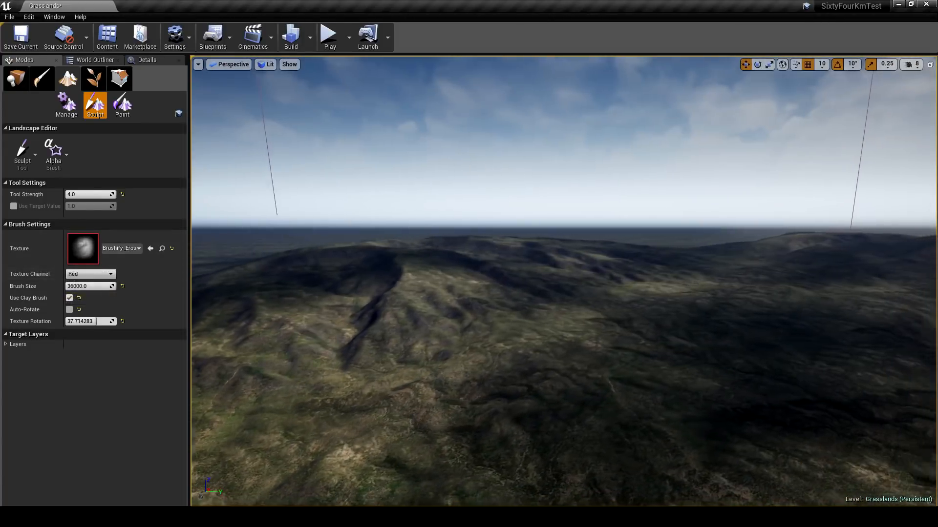
{"action": "mouse_move", "coordinate": [563, 281]}
{"action": "right_mouse_down"}
{"action": "mouse_move", "coordinate": [484, 269]}
{"action": "mouse_move", "coordinate": [488, 298]}
{"action": "right_mouse_up"}
- Sculpt more ridges with Texture Channel Green and Texture Rotation about 154.29
{"action": "left_click", "coordinate": [90, 274]}
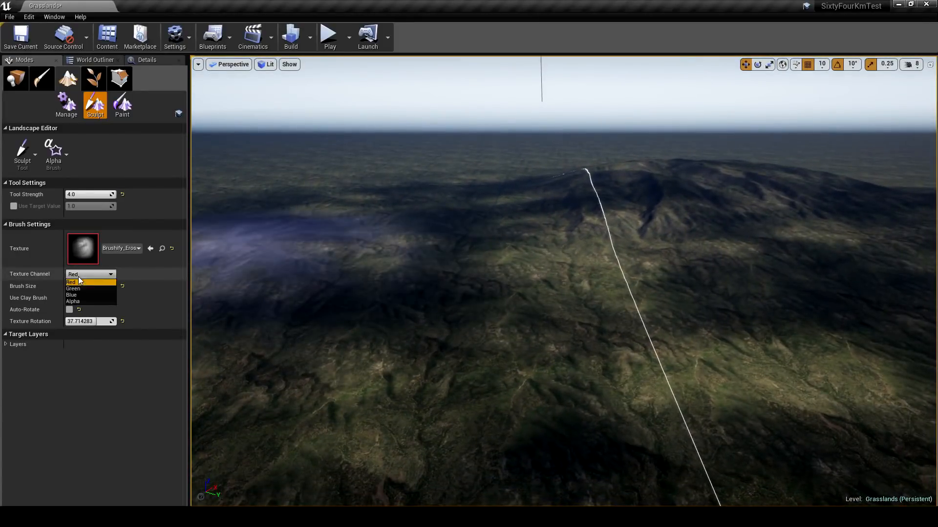
{"action": "left_click", "coordinate": [83, 289]}
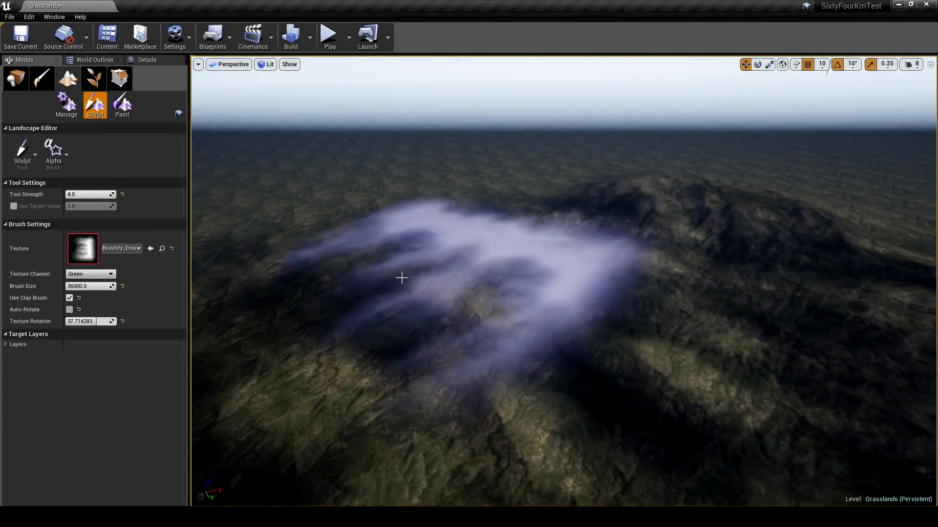
{"action": "left_click_drag", "start_coordinate": [82, 320], "coordinate": [88, 320]}
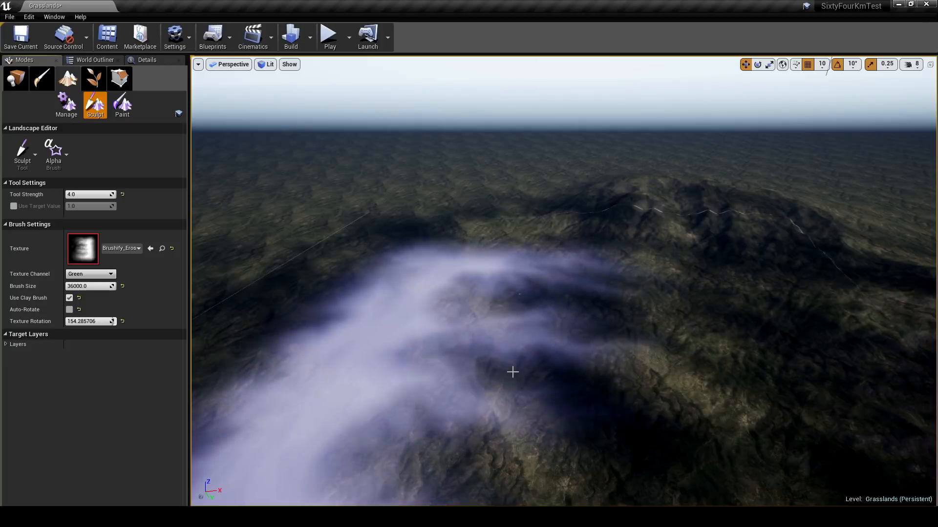
{"action": "mouse_move", "coordinate": [610, 348]}
{"action": "right_mouse_down"}
{"action": "mouse_move", "coordinate": [613, 322]}
{"action": "mouse_move", "coordinate": [442, 308]}
{"action": "mouse_move", "coordinate": [442, 352]}
{"action": "mouse_move", "coordinate": [591, 212]}
{"action": "right_mouse_up"}
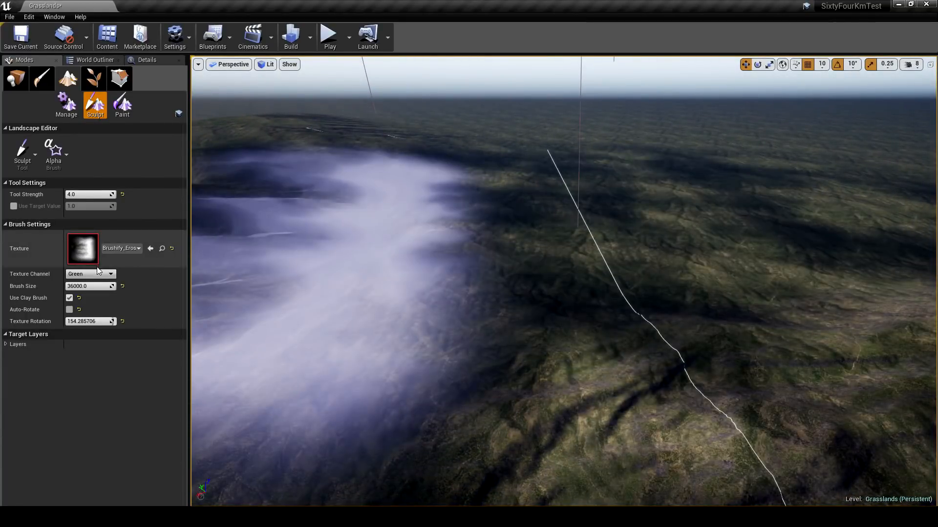
- Sculpt additional hills around the ridges at the same rotation, using the Red and Blue texture channels
{"action": "left_click", "coordinate": [91, 274]}
{"action": "left_click", "coordinate": [92, 283]}
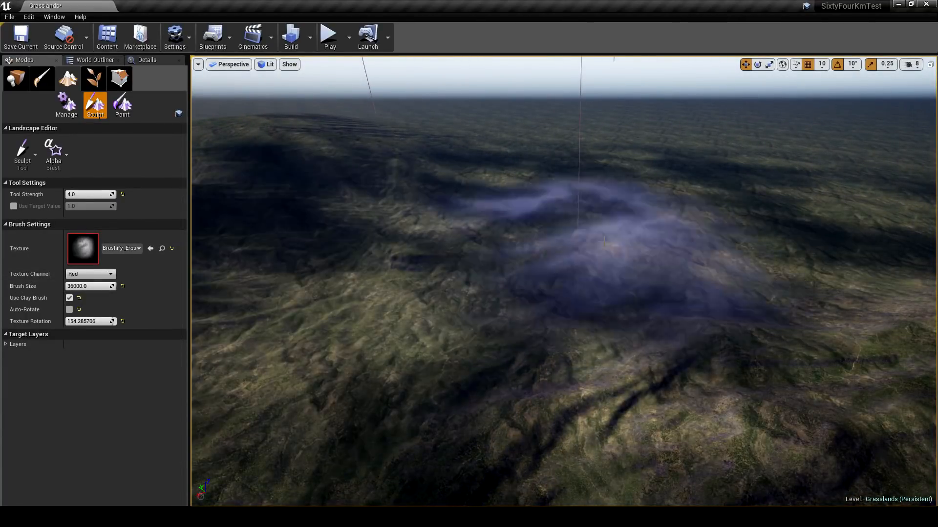
{"action": "right_click_drag", "start_coordinate": [605, 242], "coordinate": [666, 223]}
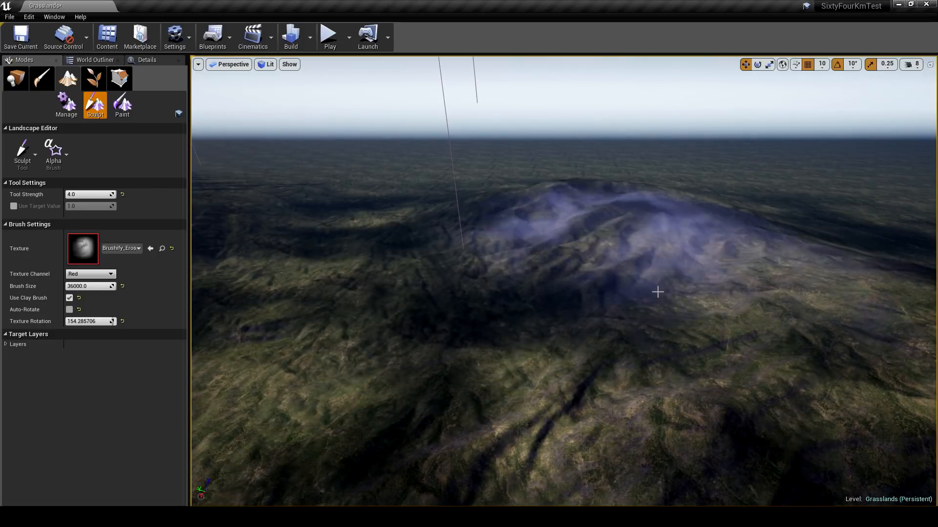
{"action": "mouse_move", "coordinate": [658, 292]}
{"action": "right_mouse_down"}
{"action": "mouse_move", "coordinate": [661, 280]}
{"action": "mouse_move", "coordinate": [628, 266]}
{"action": "mouse_move", "coordinate": [552, 317]}
{"action": "mouse_move", "coordinate": [469, 254]}
{"action": "mouse_move", "coordinate": [528, 291]}
{"action": "right_mouse_up"}
{"action": "left_click", "coordinate": [85, 295]}
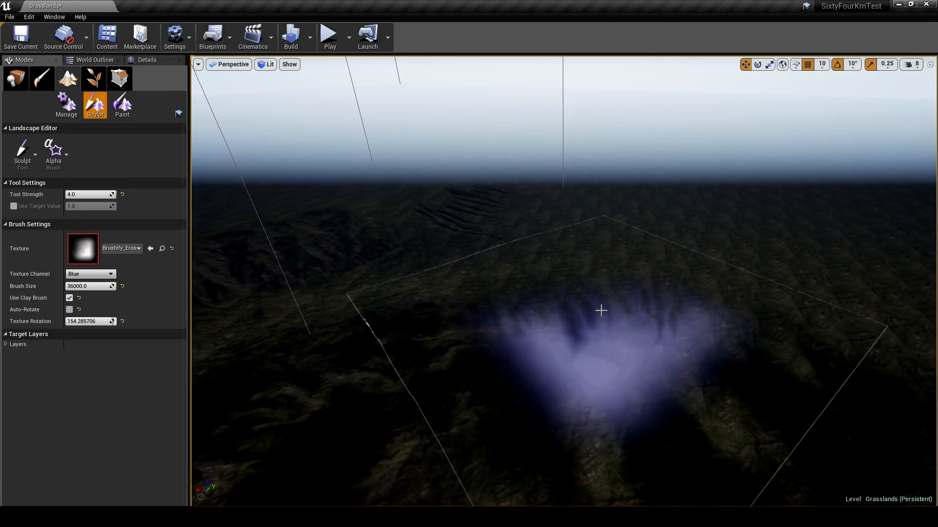
{"action": "mouse_move", "coordinate": [634, 311]}
{"action": "right_mouse_down"}
{"action": "mouse_move", "coordinate": [535, 261]}
{"action": "mouse_move", "coordinate": [471, 246]}
{"action": "mouse_move", "coordinate": [486, 259]}
{"action": "mouse_move", "coordinate": [537, 264]}
{"action": "right_mouse_up"}
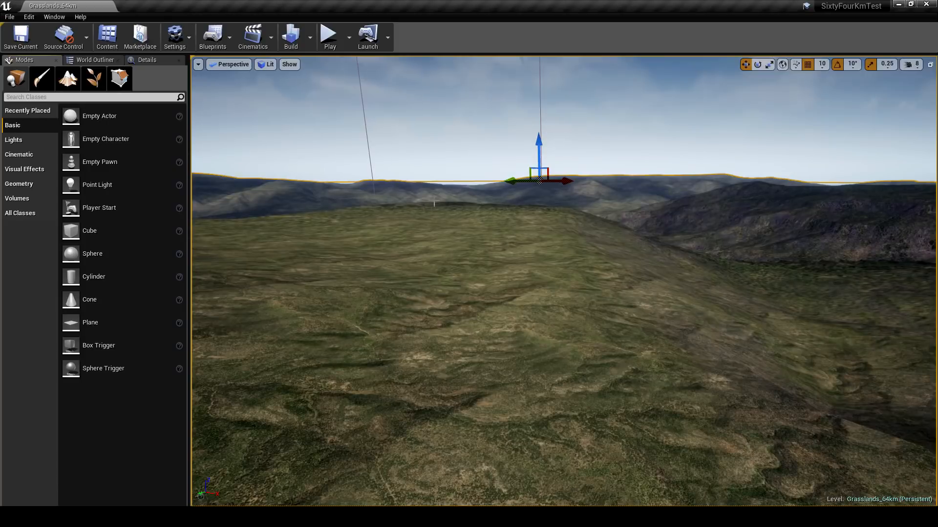
- Assign Grass_LayerInfo to the landscape's Grass paint layer in the Grasslands_64km level
{"action": "right_click_drag", "start_coordinate": [563, 281], "coordinate": [527, 284]}
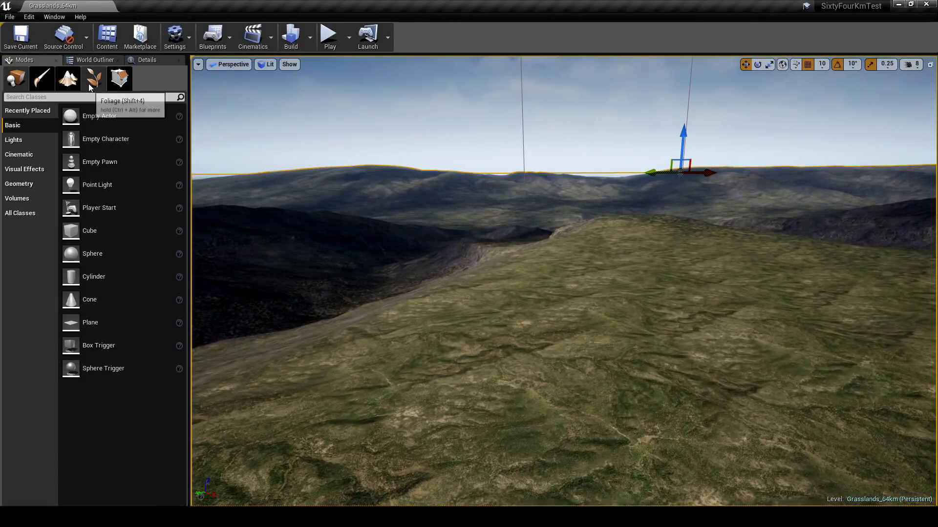
{"action": "left_click", "coordinate": [75, 81]}
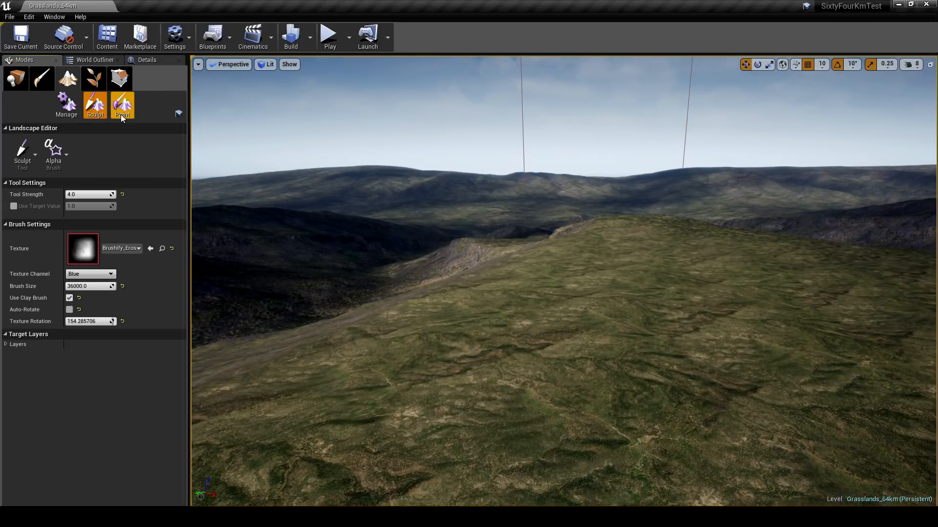
{"action": "left_click", "coordinate": [122, 114]}
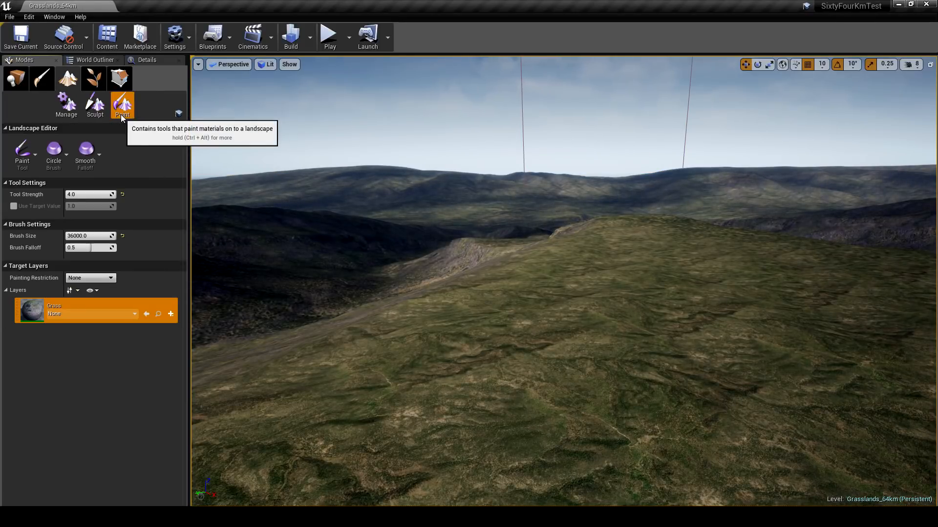
{"action": "left_click", "coordinate": [74, 314]}
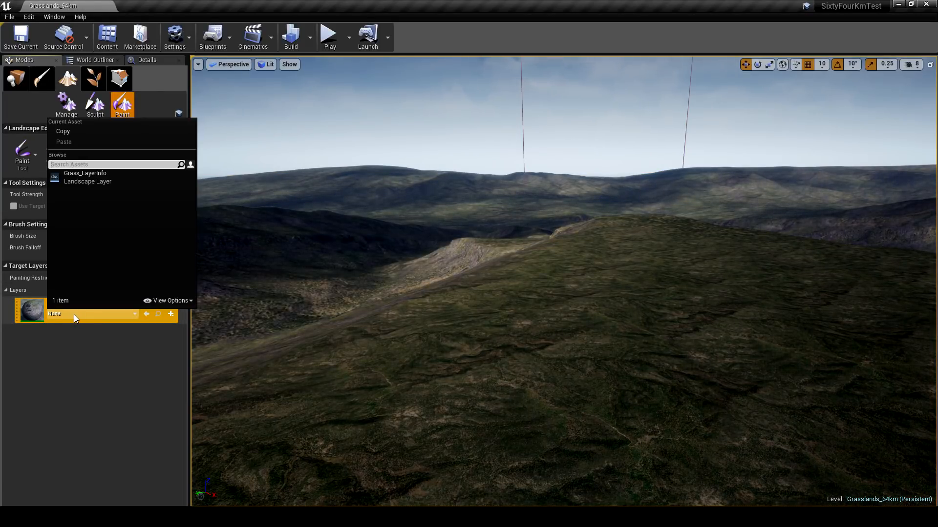
{"action": "left_click", "coordinate": [90, 179]}
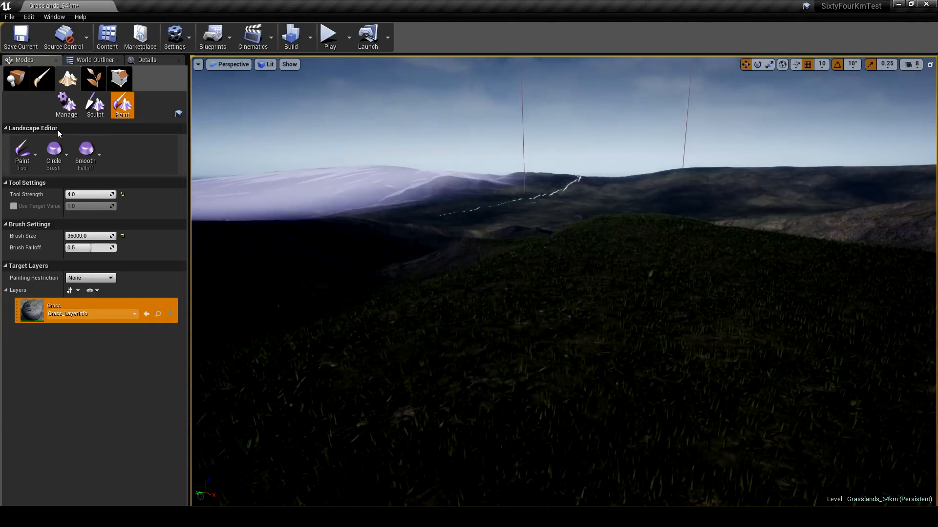
- Leave landscape painting, play the Grasslands_64km level and run the character across the grassy hilltop to examine the terrain
{"action": "left_click", "coordinate": [15, 78]}
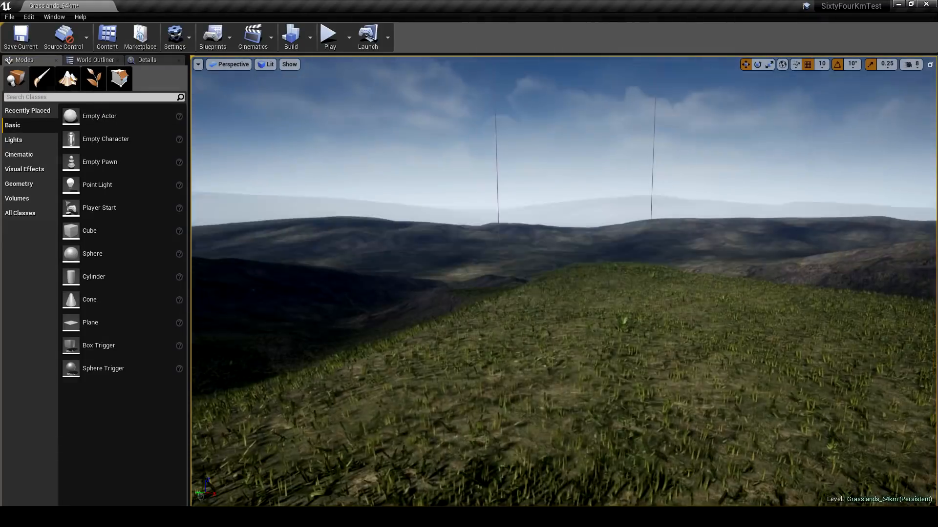
{"action": "right_click_drag", "start_coordinate": [563, 282], "coordinate": [586, 282]}
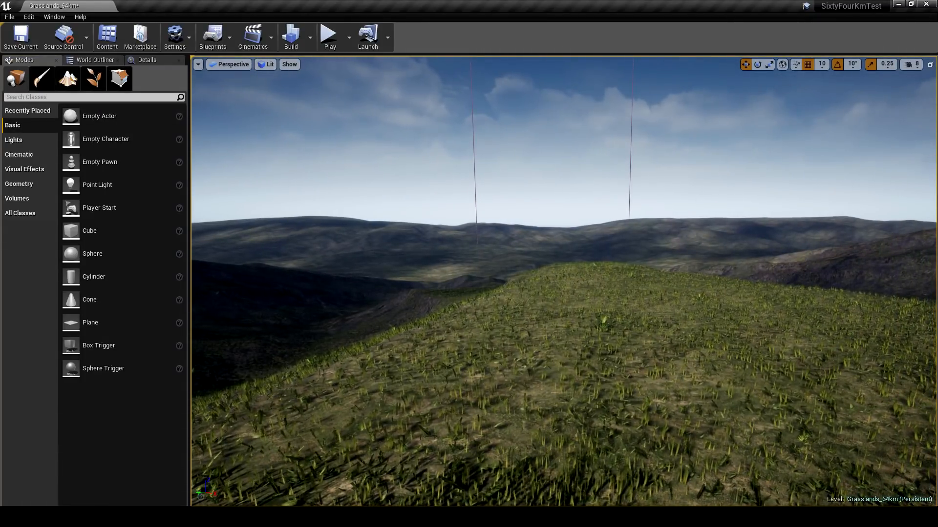
{"action": "mouse_move", "coordinate": [487, 205]}
{"action": "right_mouse_down"}
{"action": "mouse_move", "coordinate": [635, 203]}
{"action": "mouse_move", "coordinate": [562, 196]}
{"action": "mouse_move", "coordinate": [488, 205]}
{"action": "right_mouse_up"}
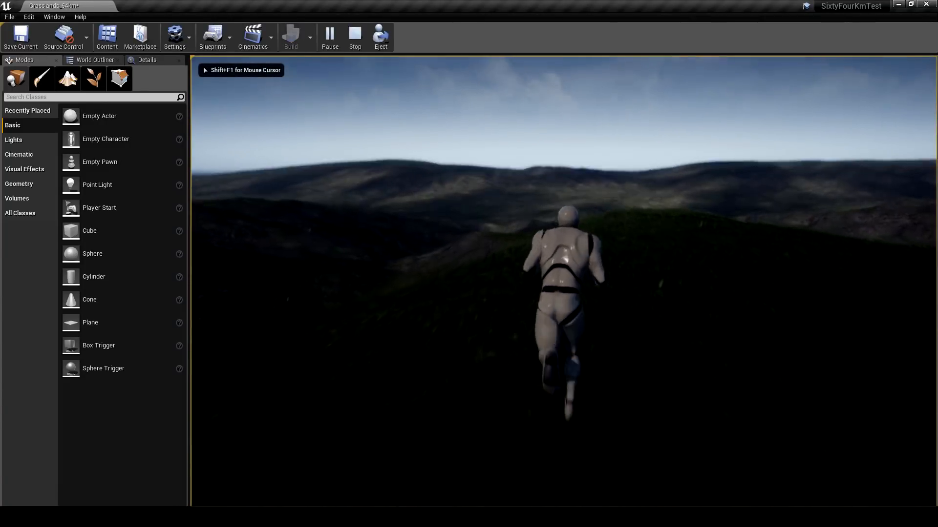
{"action": "key", "text": "a"}
{"action": "key", "text": "w"}
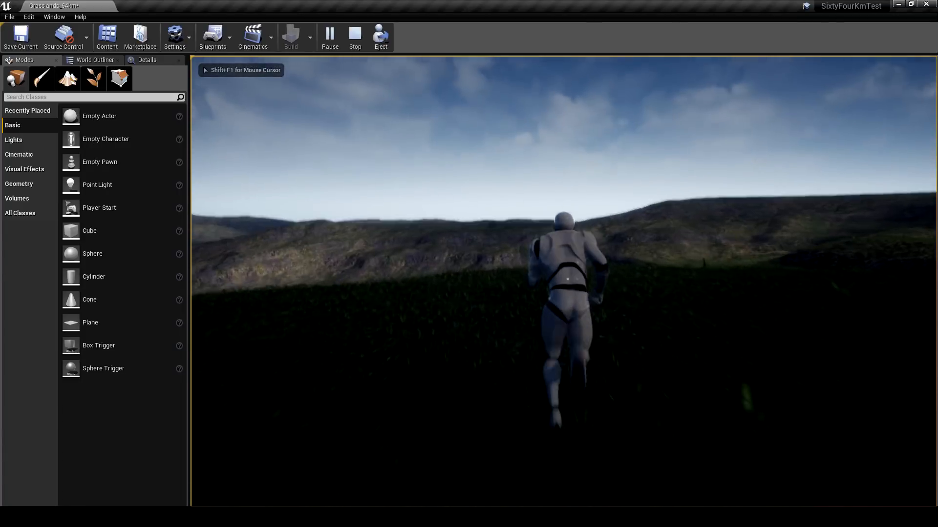
{"action": "key", "text": "d"}
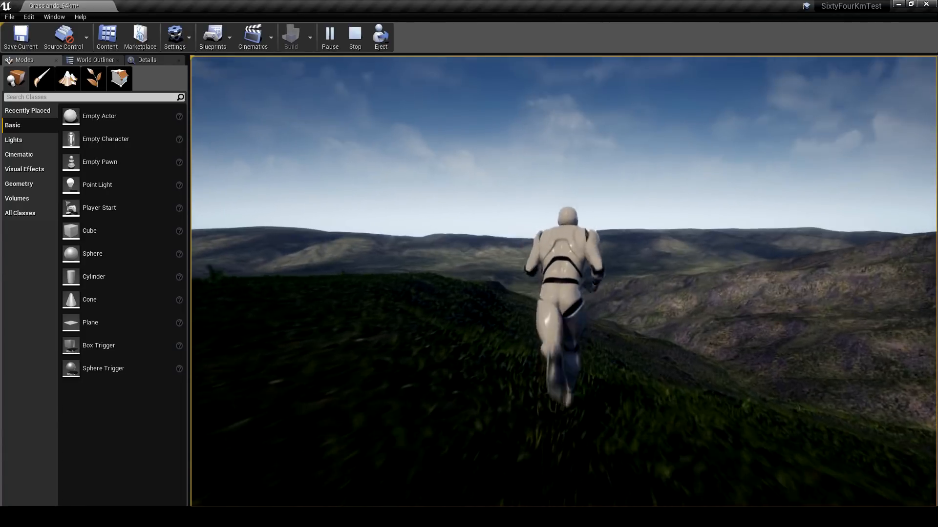
{"action": "key", "text": "a"}
{"action": "key", "text": "w"}
{"action": "key", "text": "d"}
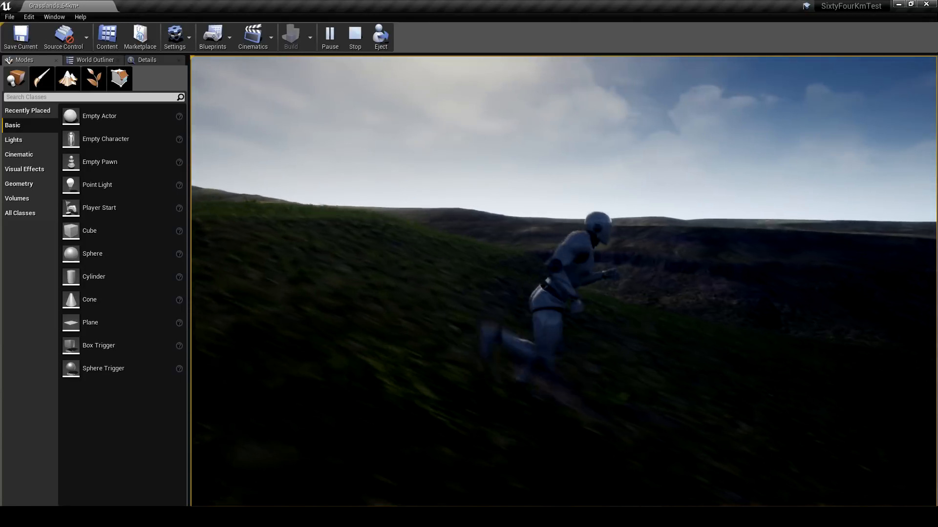
- Run and jump the character along the sunlit ridge towards the steep hollow to inspect the sculpted slopes
{"action": "key", "text": "w"}
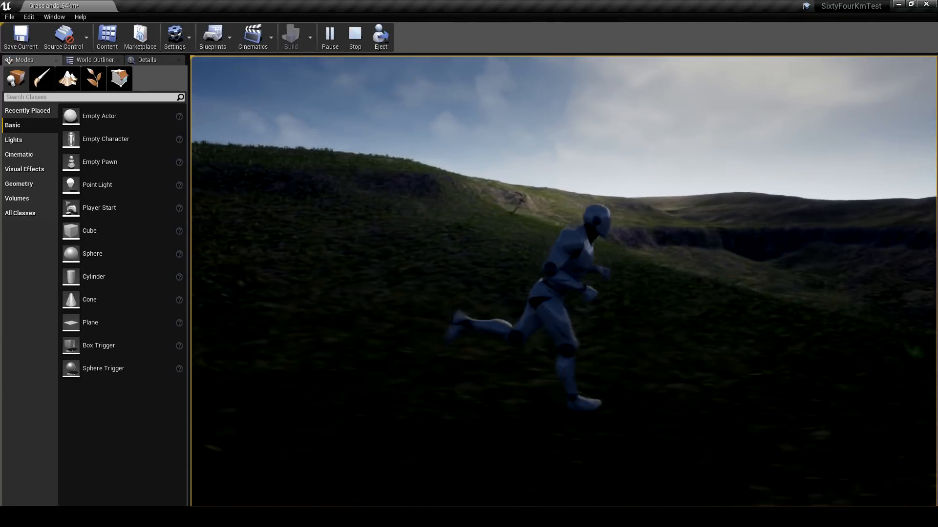
{"action": "key", "text": "w"}
{"action": "key", "text": "a"}
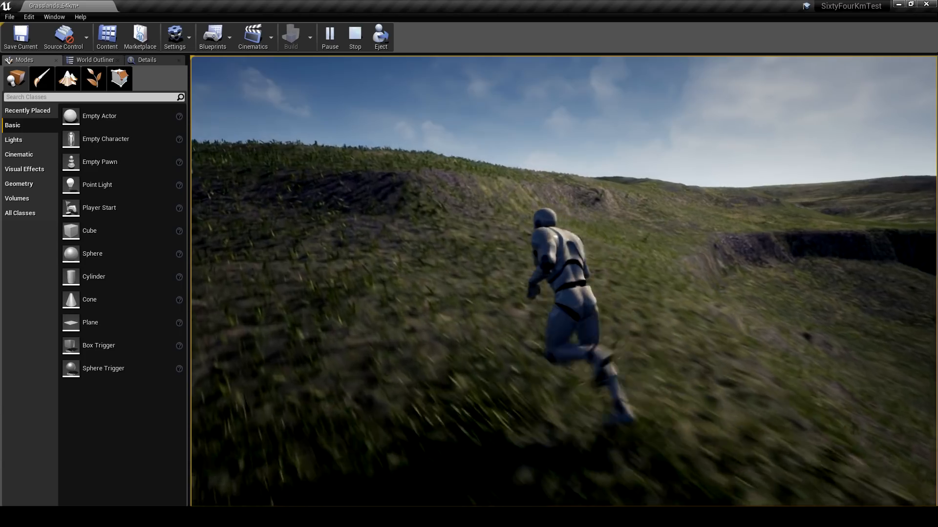
{"action": "key", "text": "w"}
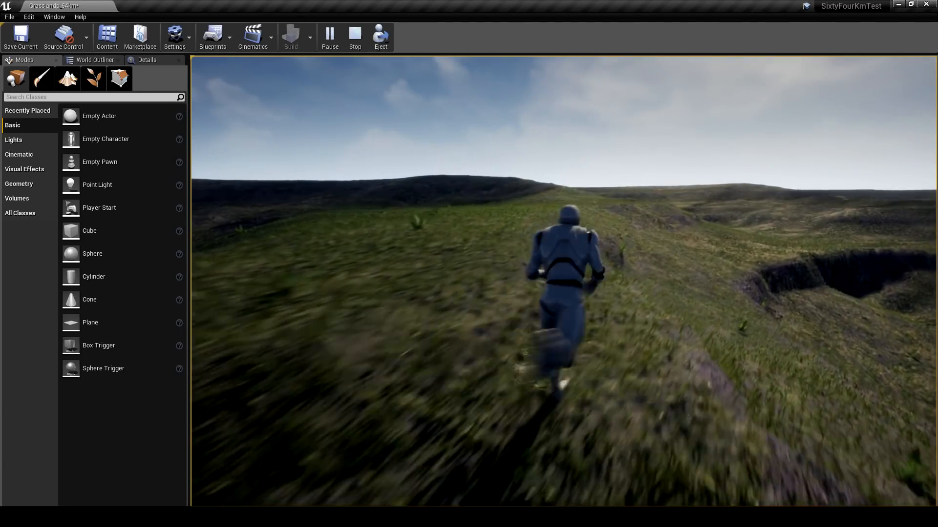
{"action": "key", "text": "a"}
{"action": "key", "text": "w"}
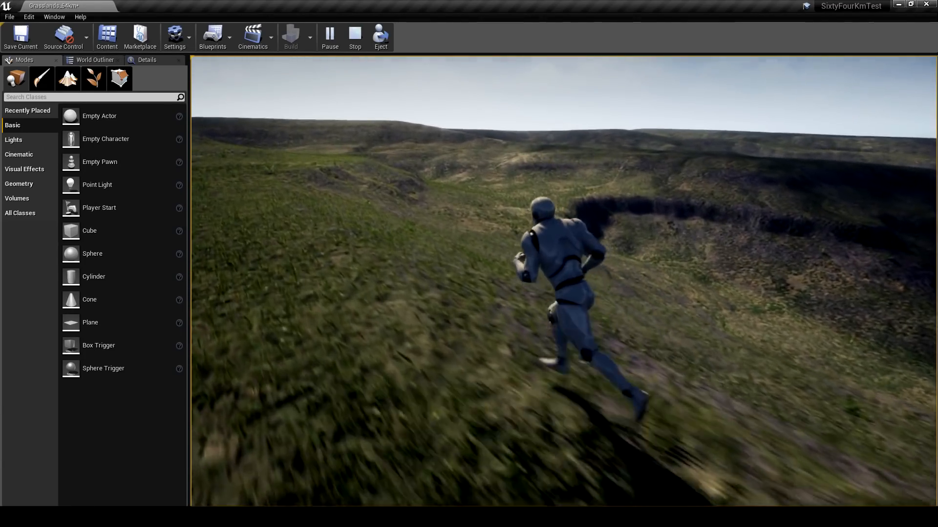
{"action": "key", "text": "d"}
{"action": "key", "text": "space"}
{"action": "key", "text": "w"}
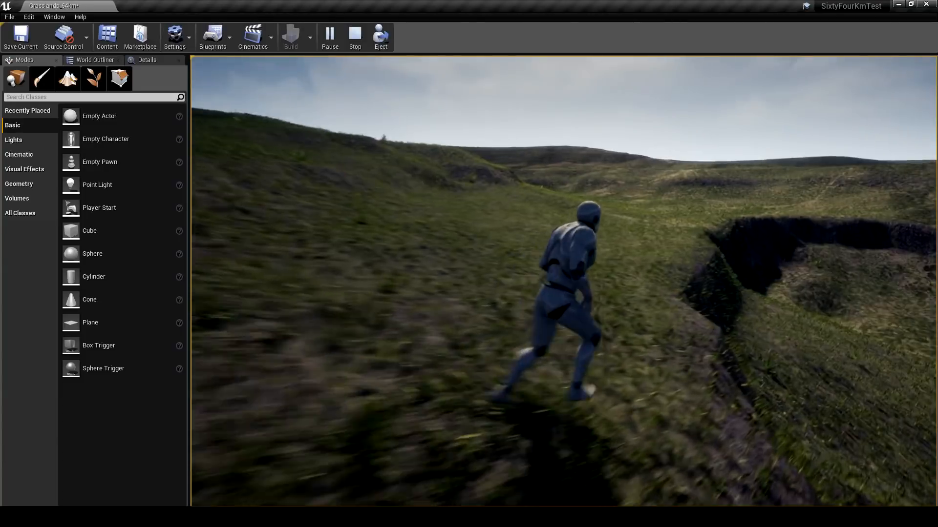
{"action": "key", "text": "d"}
{"action": "key", "text": "space"}
{"action": "key", "text": "w"}
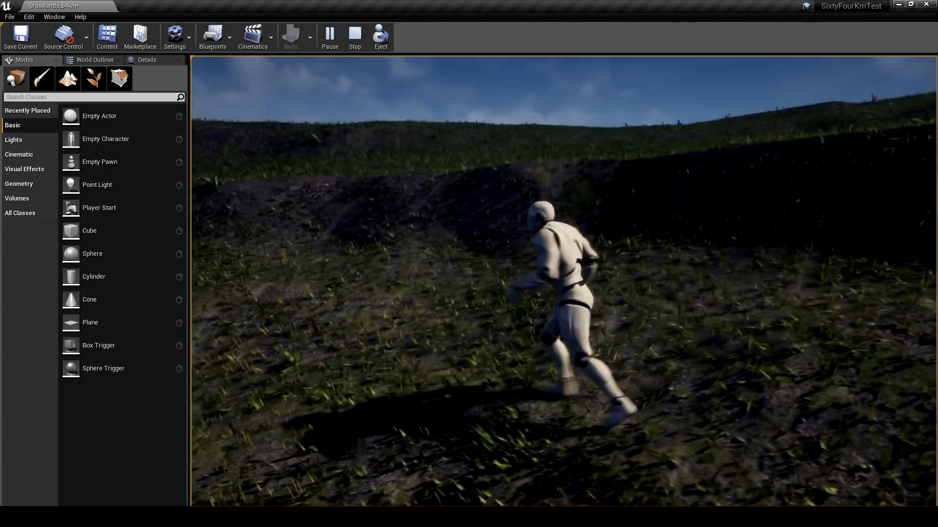
- Turn the character around, run and jump across the rough hillside to inspect it, and end the play session
{"action": "key", "text": "space"}
{"action": "key", "text": "s"}
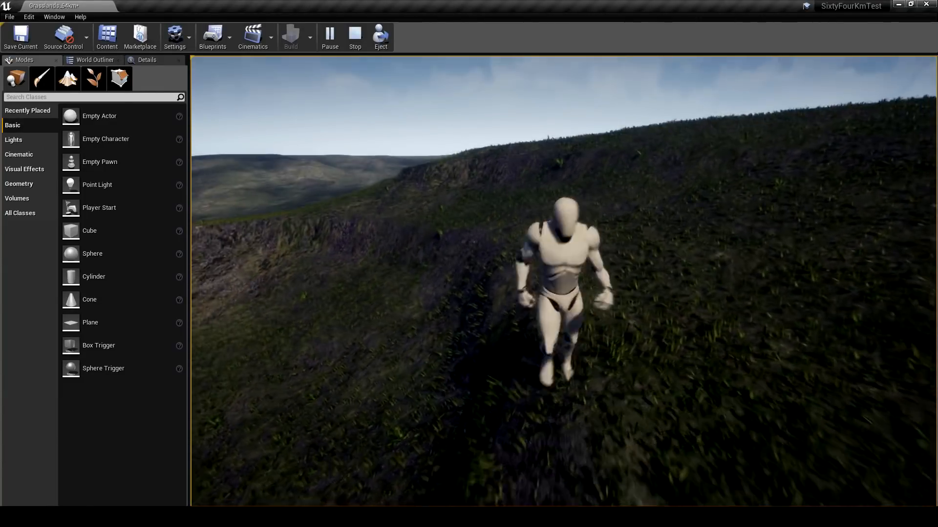
{"action": "key", "text": "a"}
{"action": "key", "text": "space"}
{"action": "key", "text": "w"}
{"action": "key", "text": "w"}
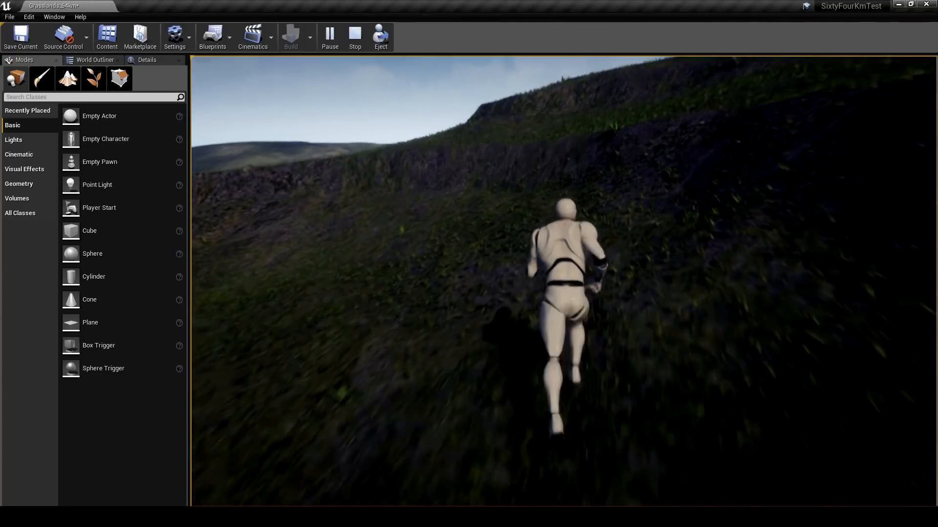
{"action": "key", "text": "d"}
{"action": "key", "text": "space"}
{"action": "key", "text": "w"}
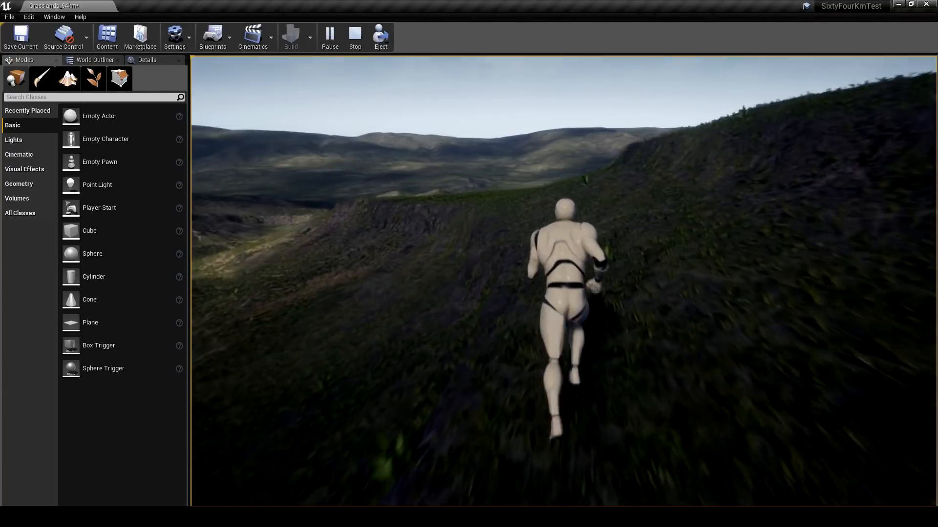
{"action": "key", "text": "a"}
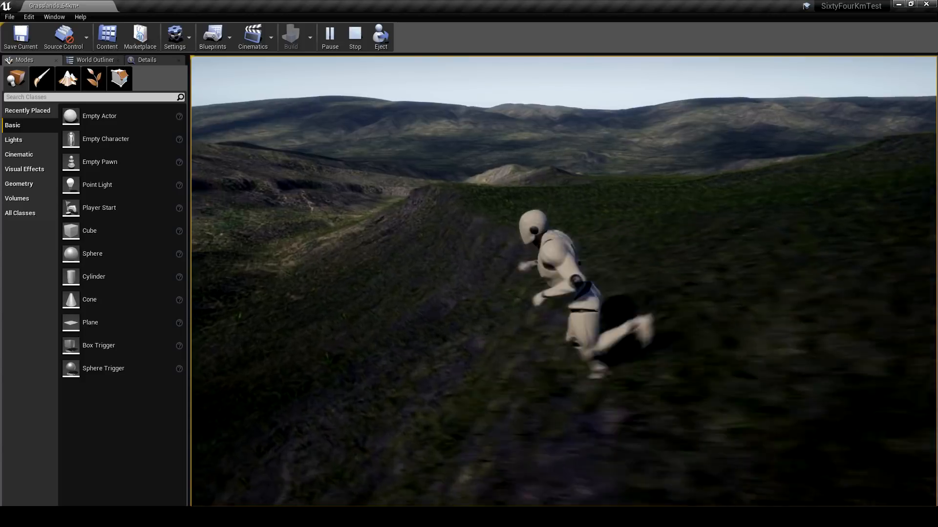
{"action": "key", "text": "space"}
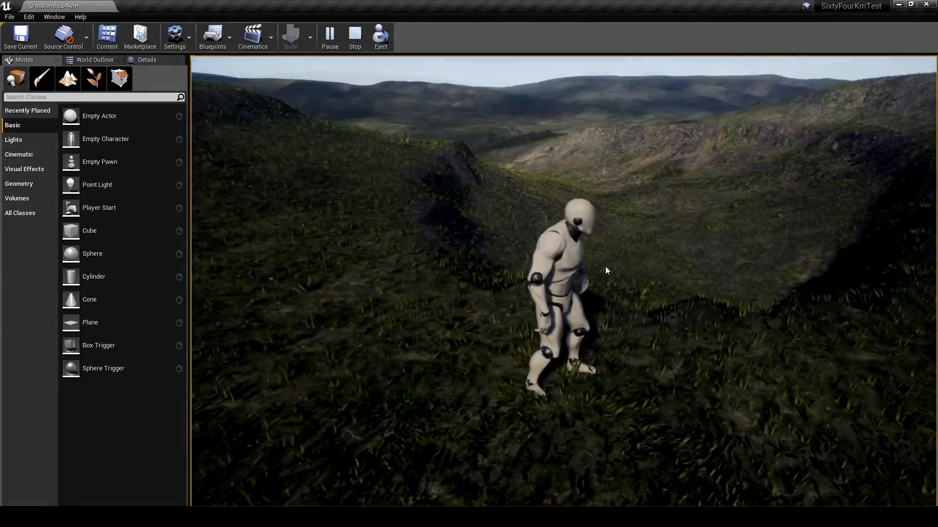
{"action": "key", "text": "Escape"}
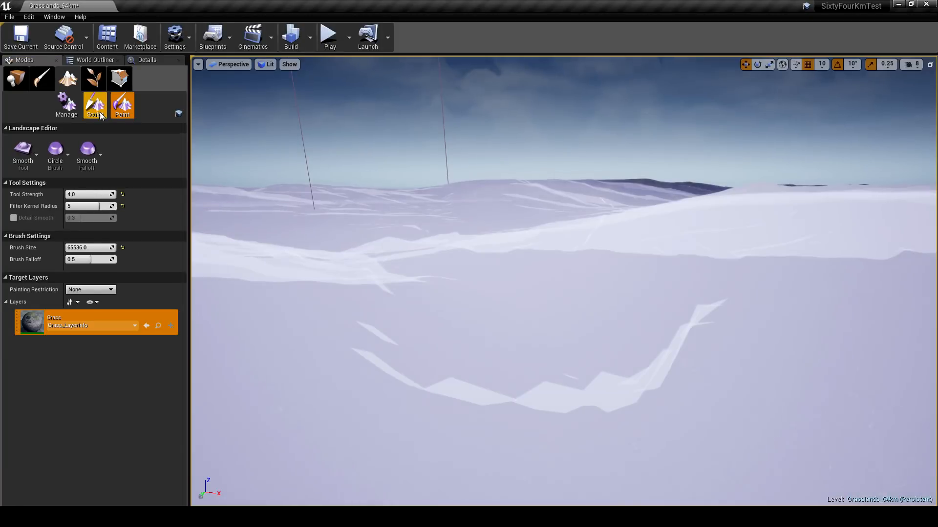
- Switch landscape sculpting to the Smooth tool and set its Filter Kernel Radius to 2
{"action": "left_click", "coordinate": [100, 114]}
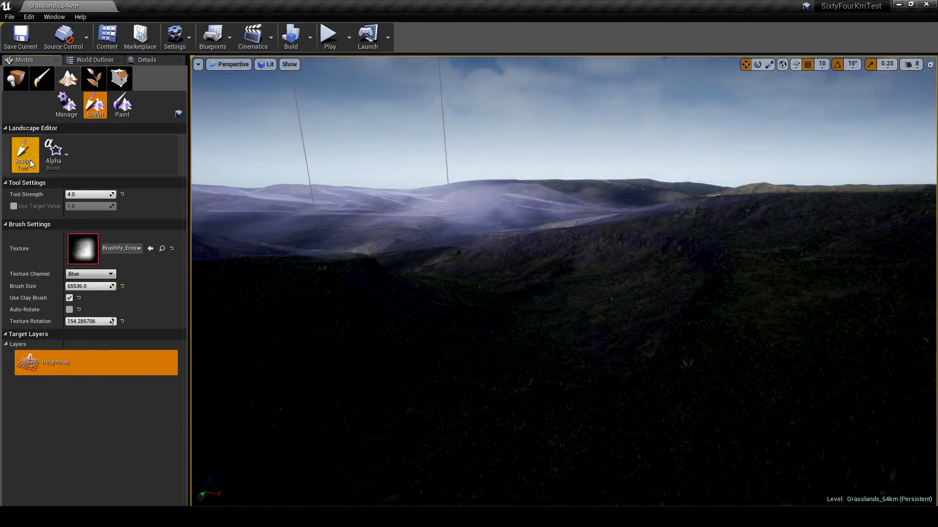
{"action": "left_click", "coordinate": [30, 160]}
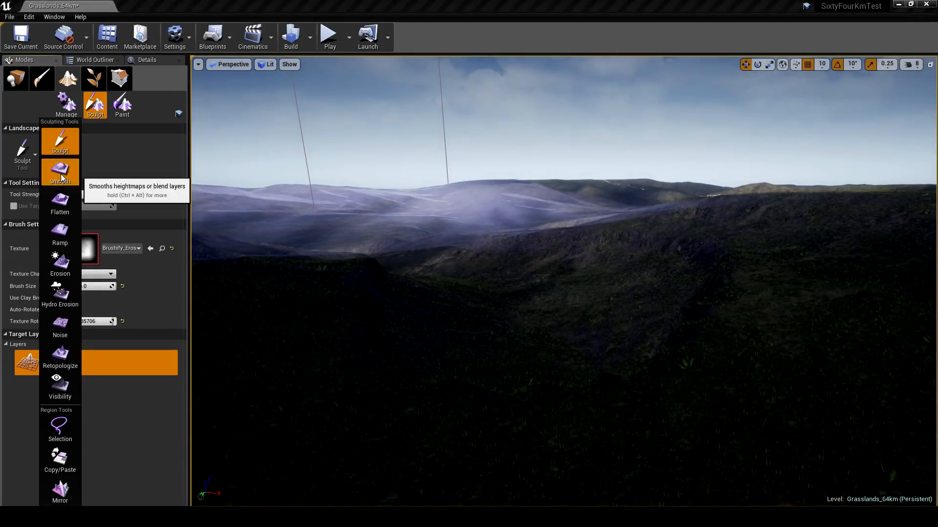
{"action": "left_click", "coordinate": [62, 177]}
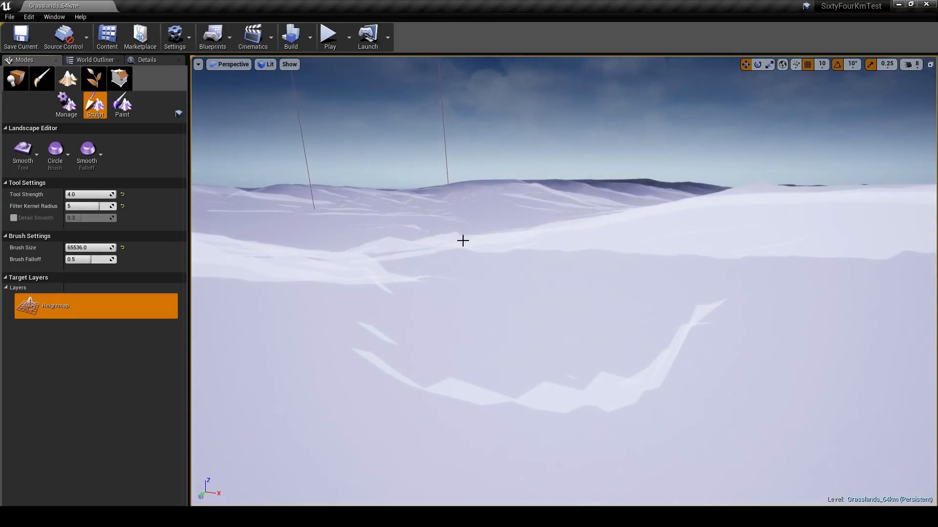
{"action": "mouse_move", "coordinate": [48, 209]}
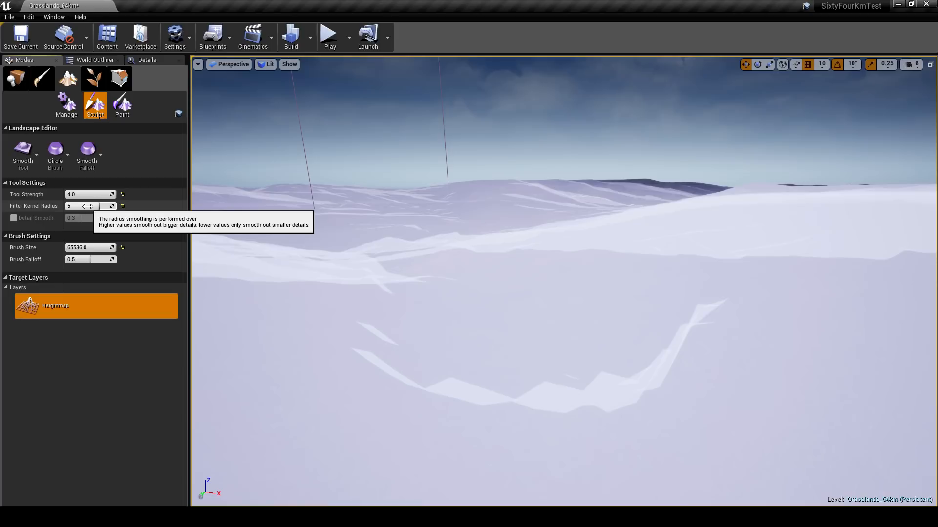
{"action": "left_click_drag", "start_coordinate": [88, 207], "coordinate": [83, 207]}
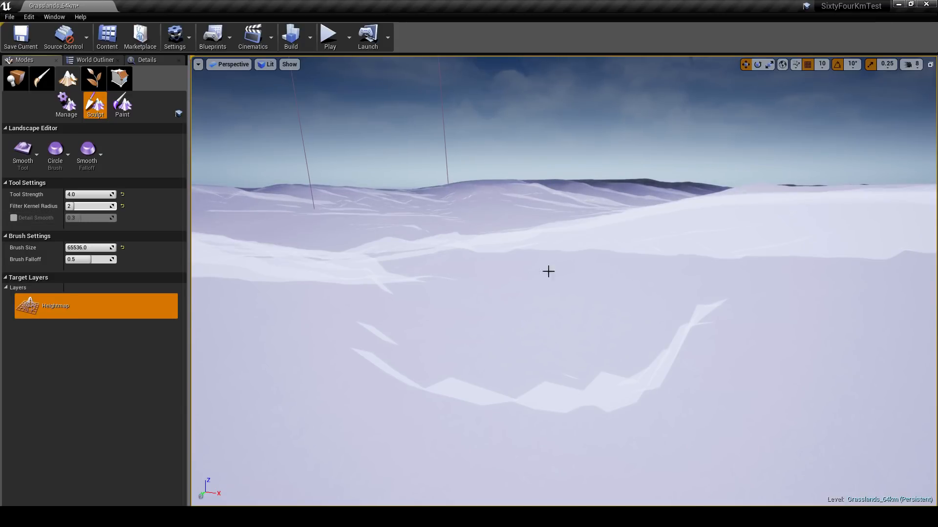
- Try a smoothing stroke over the hills at Tool Strength 4.0, and undo it
{"action": "mouse_move", "coordinate": [589, 190]}
{"action": "left_mouse_down"}
{"action": "mouse_move", "coordinate": [569, 226]}
{"action": "mouse_move", "coordinate": [323, 184]}
{"action": "mouse_move", "coordinate": [326, 192]}
{"action": "left_mouse_up"}
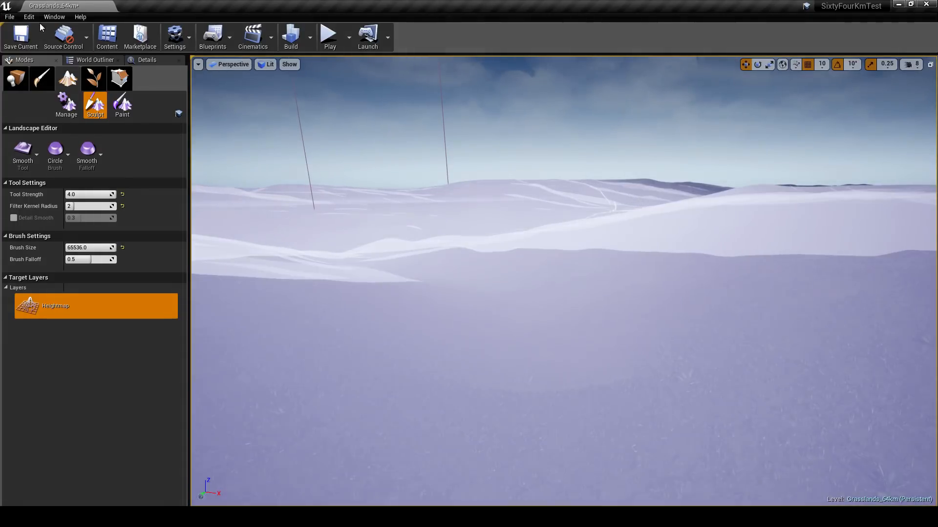
{"action": "left_click", "coordinate": [30, 17]}
{"action": "left_click", "coordinate": [40, 34]}
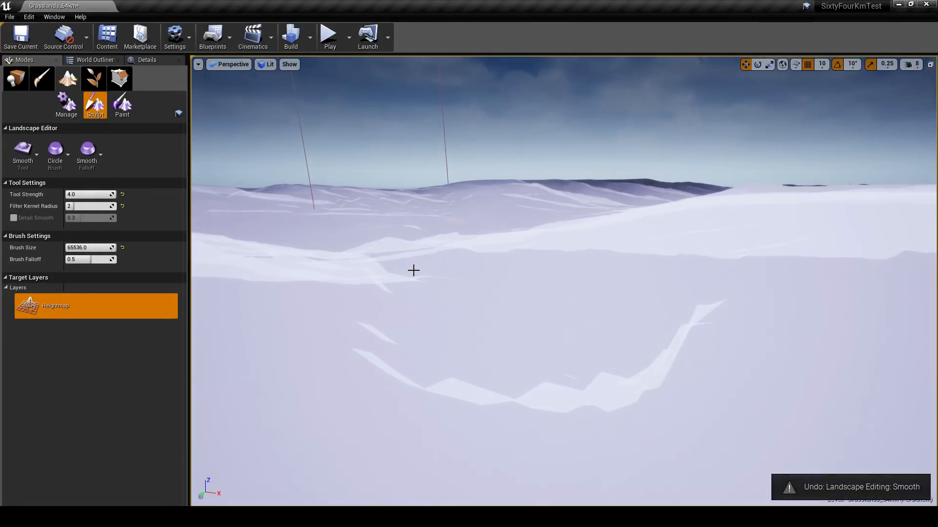
- Try smoothing the terrain with Filter Kernel Radius 4 and Tool Strength 1.0, and undo the stroke
{"action": "left_click_drag", "start_coordinate": [83, 206], "coordinate": [91, 207]}
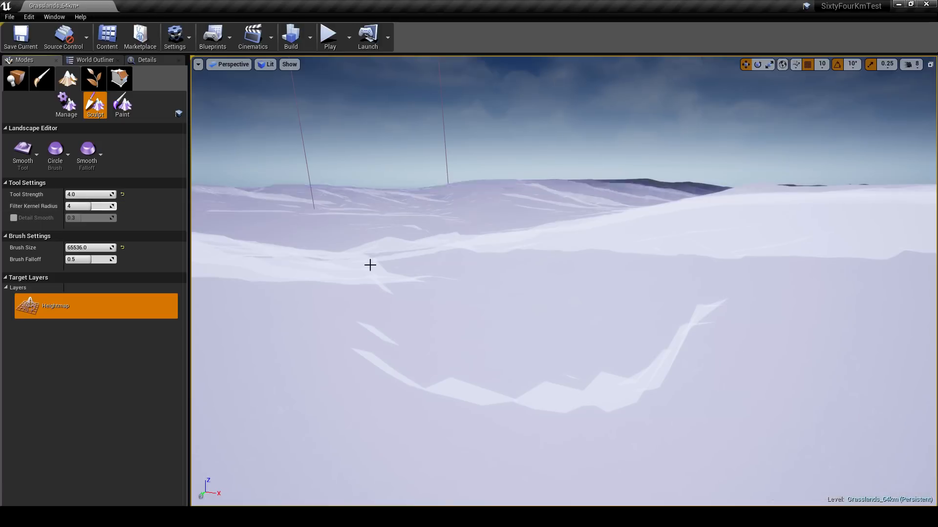
{"action": "left_click", "coordinate": [91, 195]}
{"action": "type", "text": "1"}
{"action": "key", "text": "Return"}
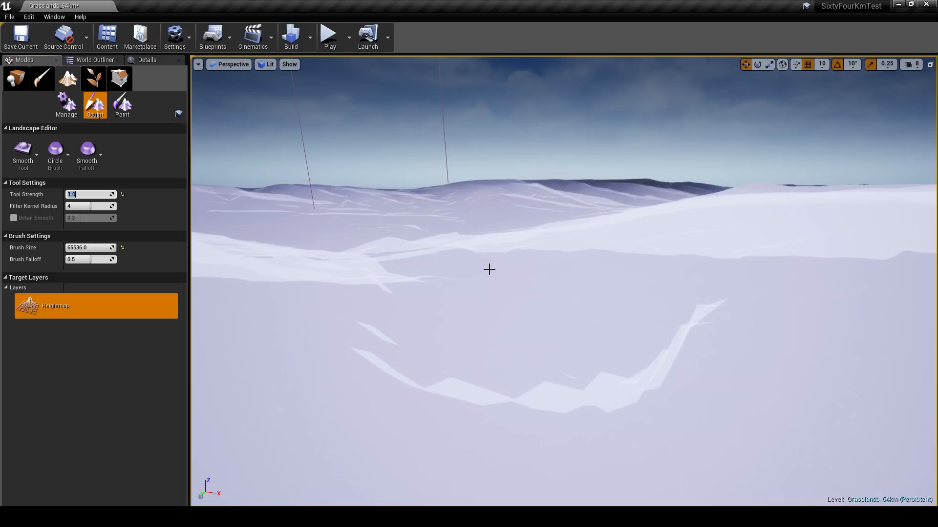
{"action": "left_click", "coordinate": [490, 270]}
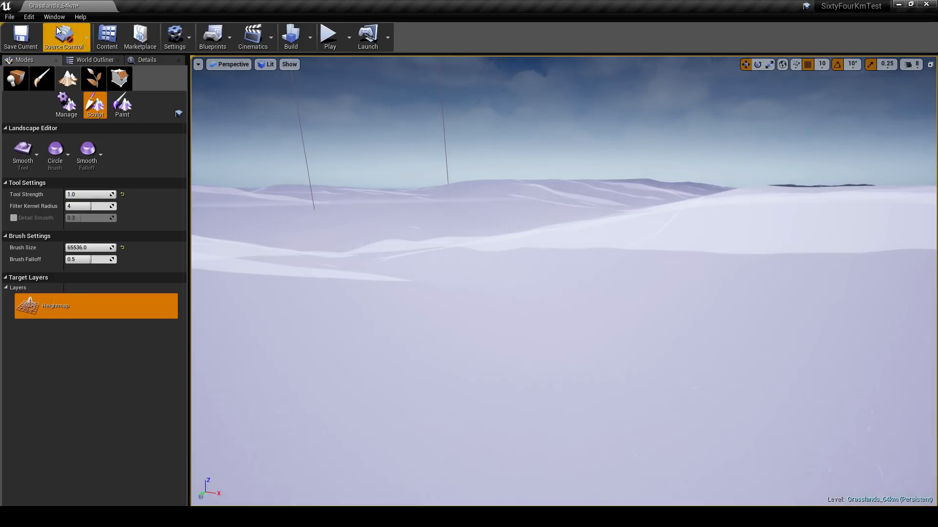
{"action": "left_click", "coordinate": [30, 17]}
{"action": "left_click", "coordinate": [80, 36]}
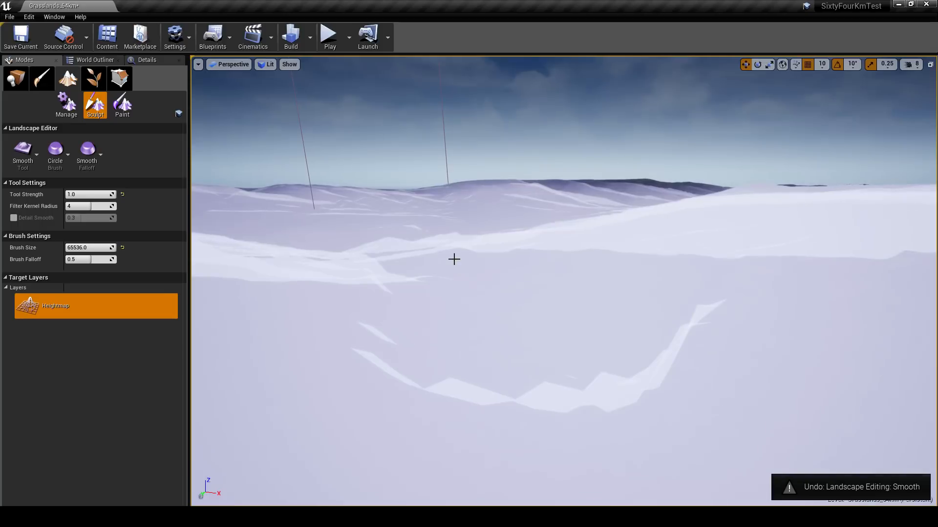
- Smooth the jagged edges of the foreground slope using Tool Strength 0.2 and Filter Kernel Radius 2
{"action": "left_click", "coordinate": [88, 195]}
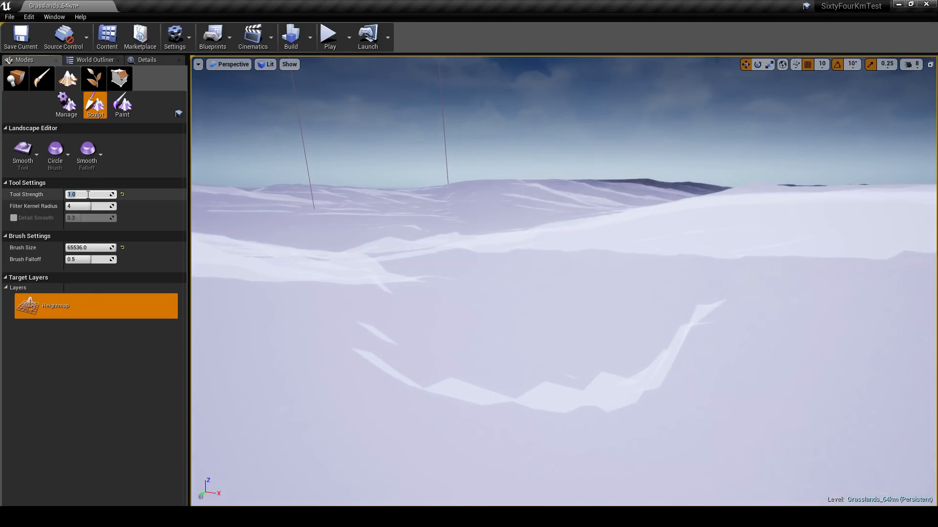
{"action": "left_click", "coordinate": [88, 206]}
{"action": "type", "text": "2"}
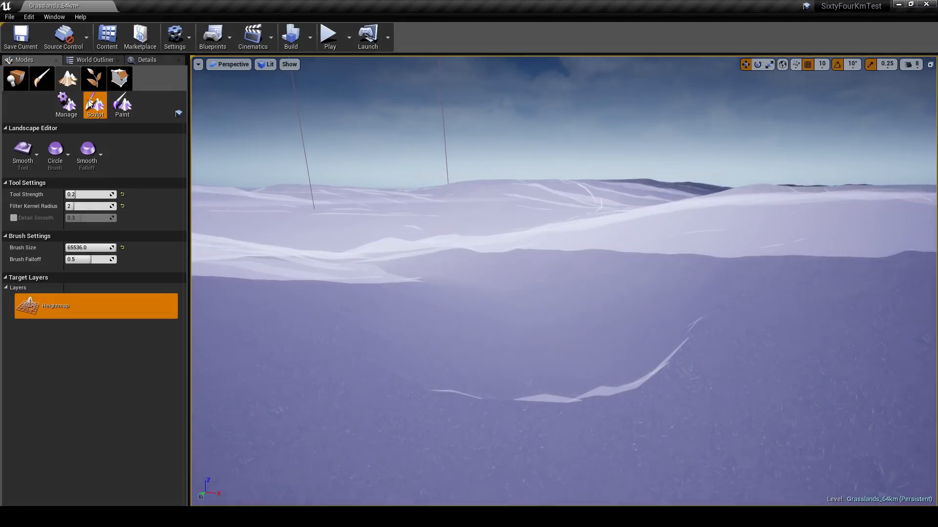
- Leave landscape editing and run the character over the smoothed hills in play mode, ending the play session
{"action": "left_click", "coordinate": [16, 78]}
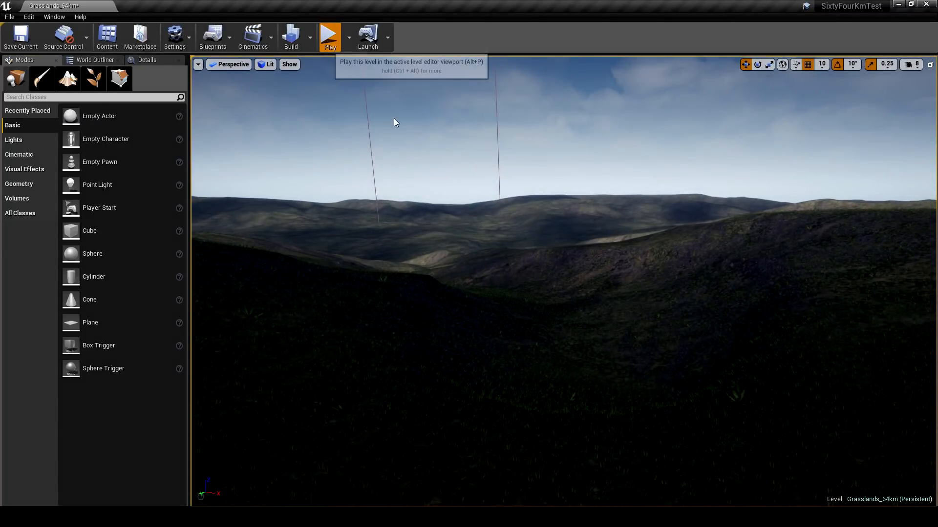
{"action": "key", "text": "alt+p"}
{"action": "key", "text": "w"}
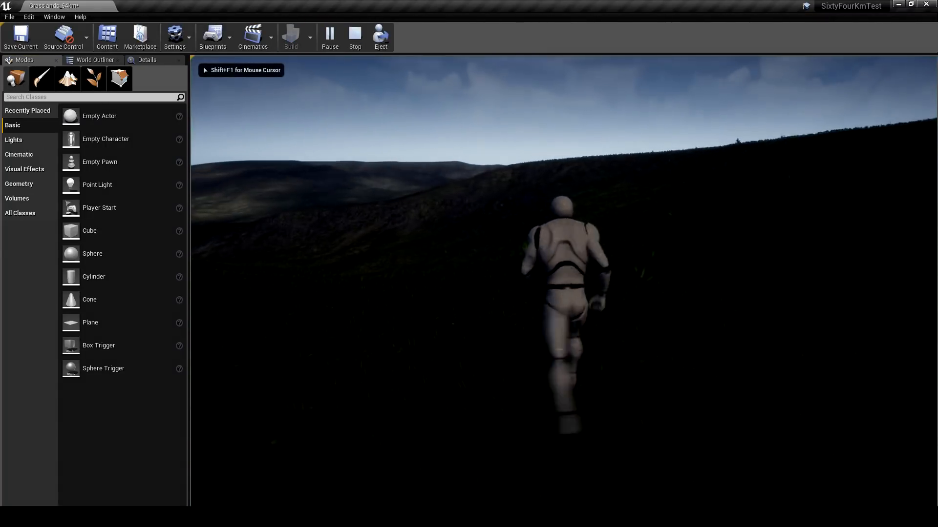
{"action": "key", "text": "d"}
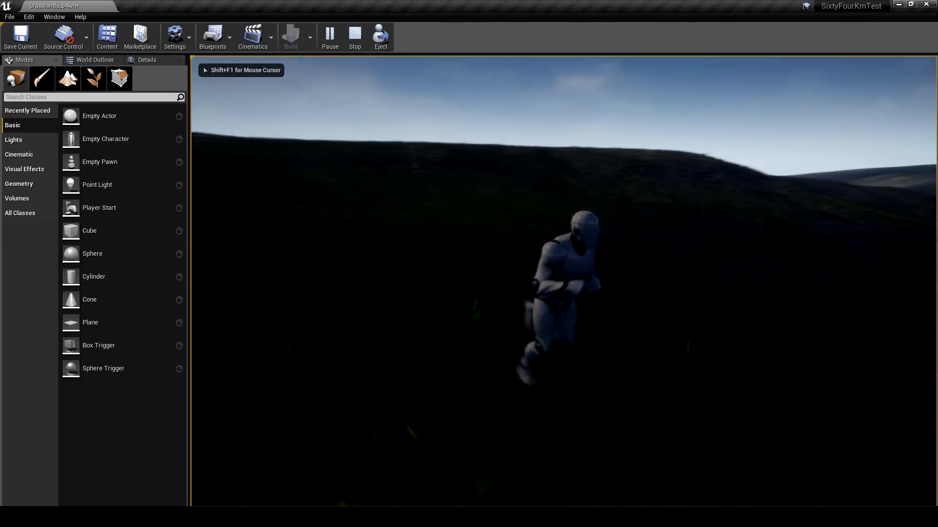
{"action": "key", "text": "s"}
{"action": "key", "text": "d"}
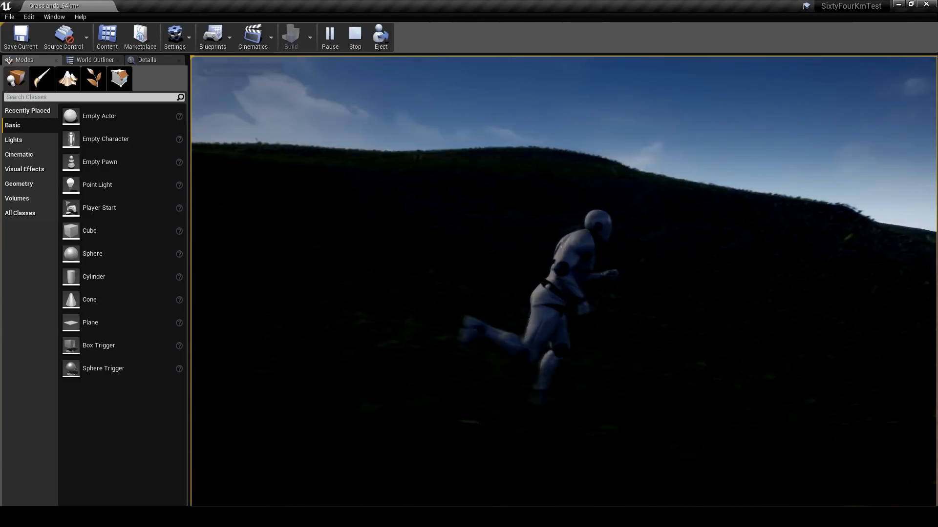
{"action": "key", "text": "w"}
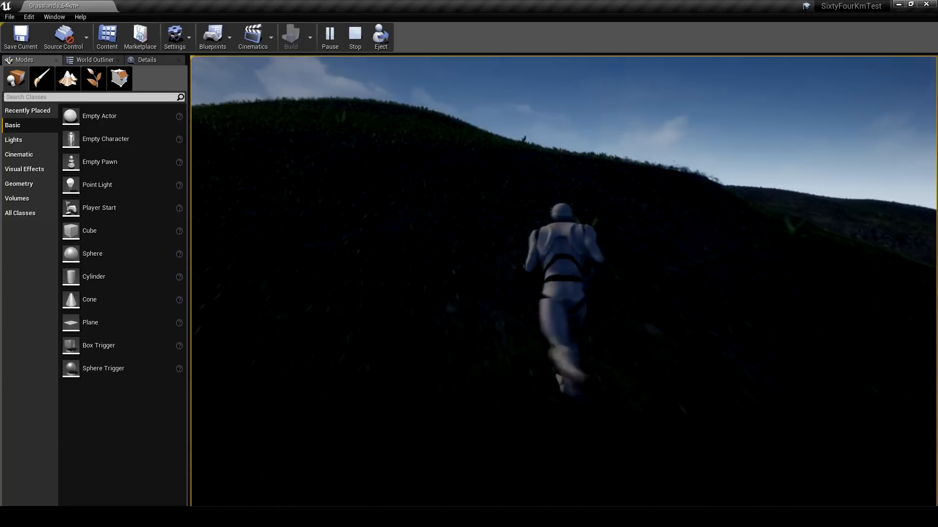
{"action": "key", "text": "a"}
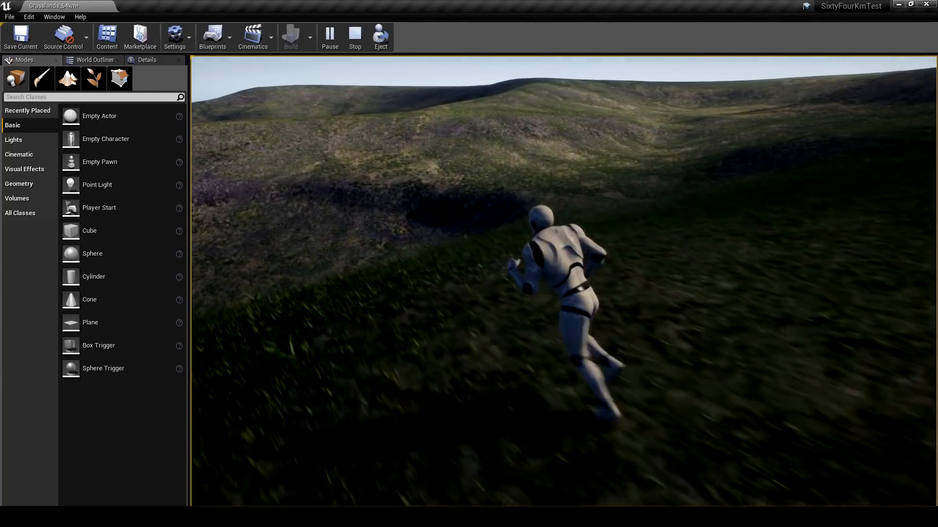
{"action": "key", "text": "Escape"}
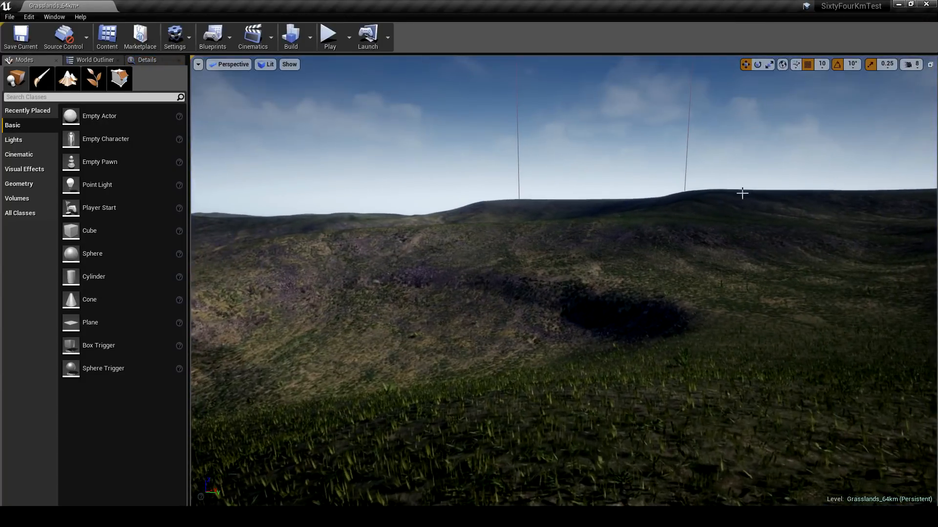
- Open the undo history and toggle the last landscape smoothing edit to compare the terrain before and after it
{"action": "left_click", "coordinate": [29, 17]}
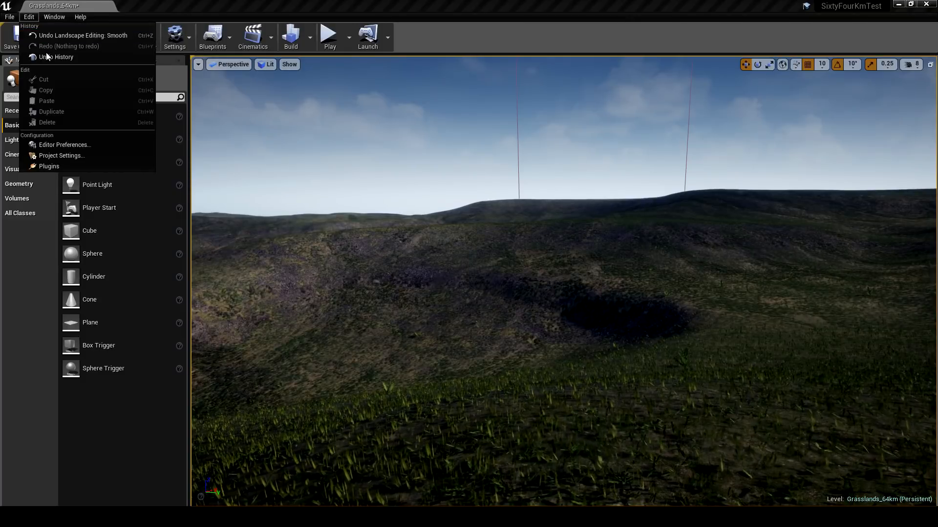
{"action": "left_click", "coordinate": [42, 54]}
{"action": "left_click", "coordinate": [350, 130]}
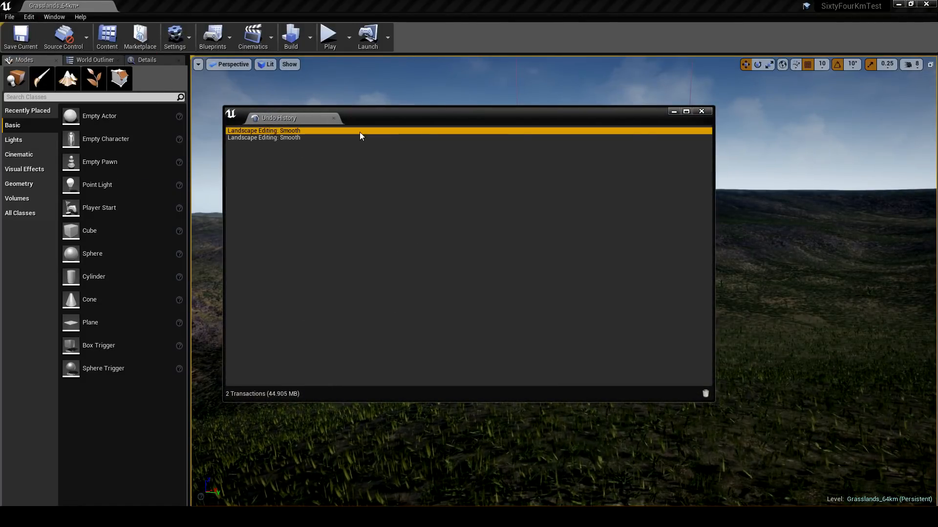
{"action": "left_click_drag", "start_coordinate": [484, 119], "coordinate": [0, 161]}
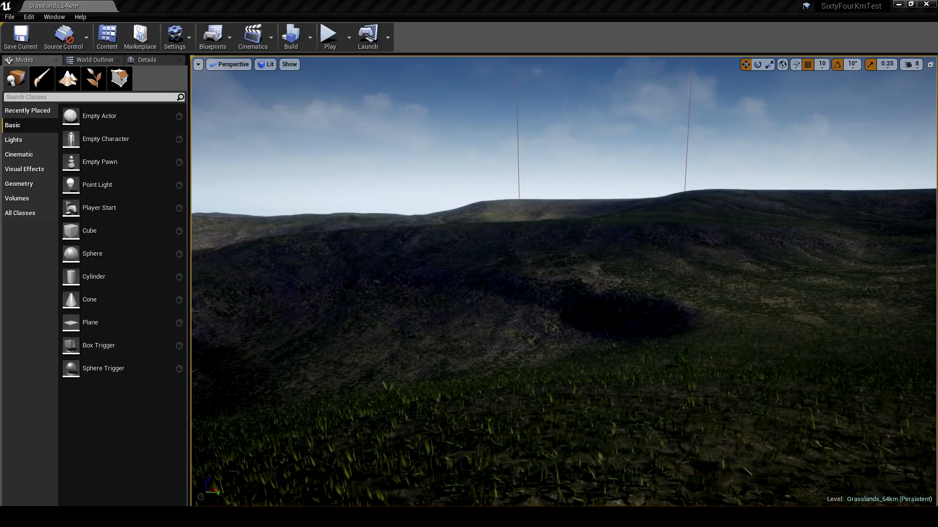
{"action": "key", "text": "ctrl+y"}
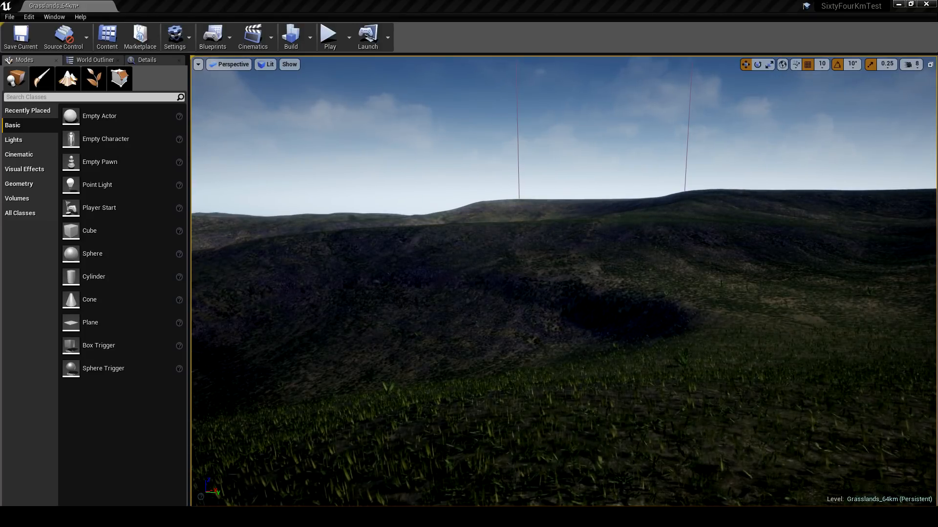
{"action": "key", "text": "ctrl+z"}
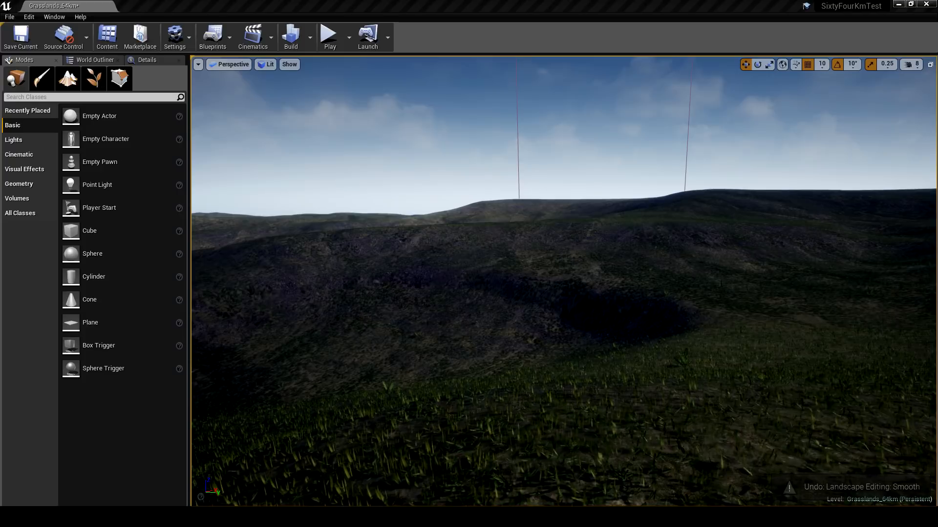
- Select the procedural foliage volume and review its box brush size and Rocks_Grasslands foliage spawner settings
{"action": "right_click_drag", "start_coordinate": [526, 244], "coordinate": [513, 246]}
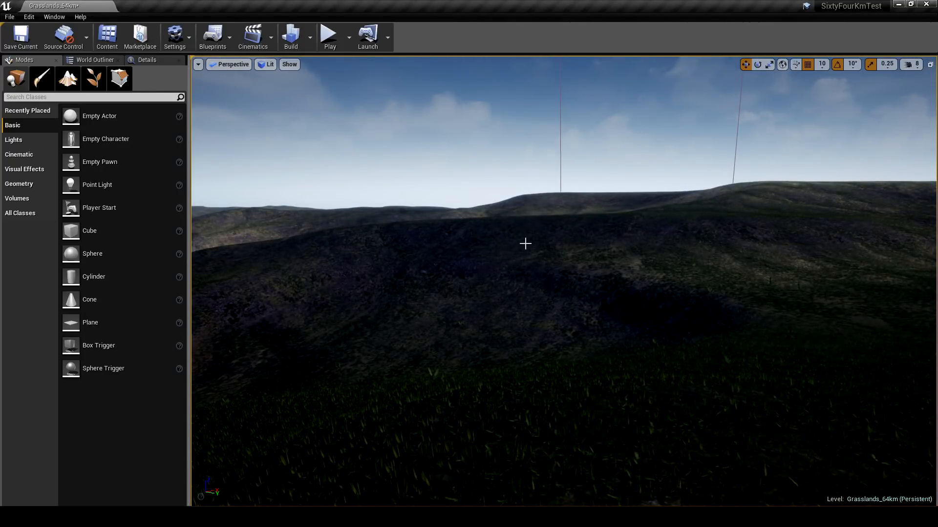
{"action": "right_click_drag", "start_coordinate": [525, 243], "coordinate": [235, 235]}
{"action": "right_click_drag", "start_coordinate": [494, 221], "coordinate": [526, 238]}
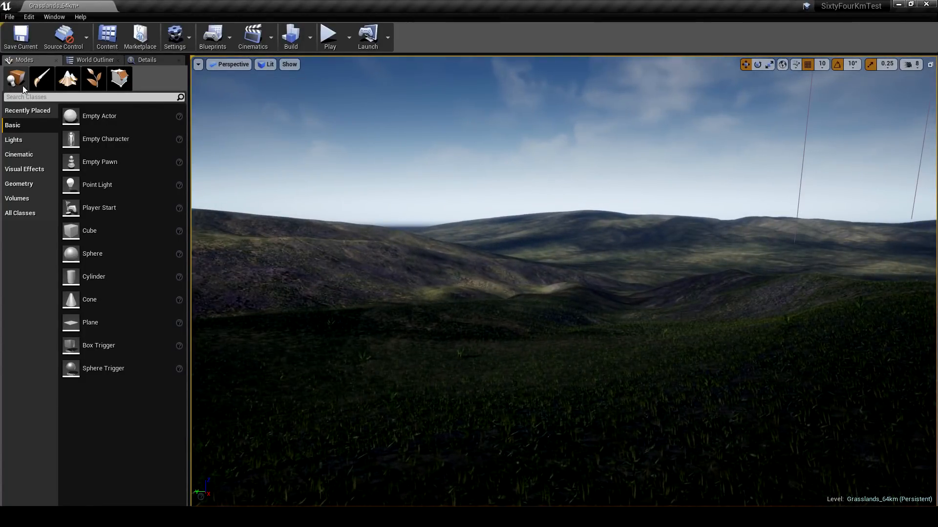
{"action": "right_click_drag", "start_coordinate": [394, 182], "coordinate": [424, 183]}
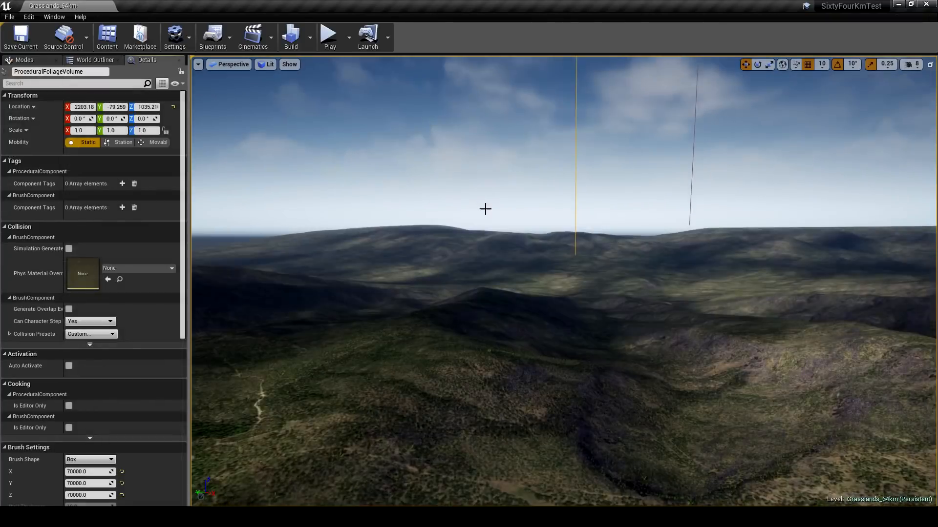
{"action": "mouse_move", "coordinate": [485, 209]}
{"action": "right_mouse_down"}
{"action": "mouse_move", "coordinate": [473, 224]}
{"action": "mouse_move", "coordinate": [486, 205]}
{"action": "mouse_move", "coordinate": [462, 200]}
{"action": "mouse_move", "coordinate": [486, 210]}
{"action": "right_mouse_up"}
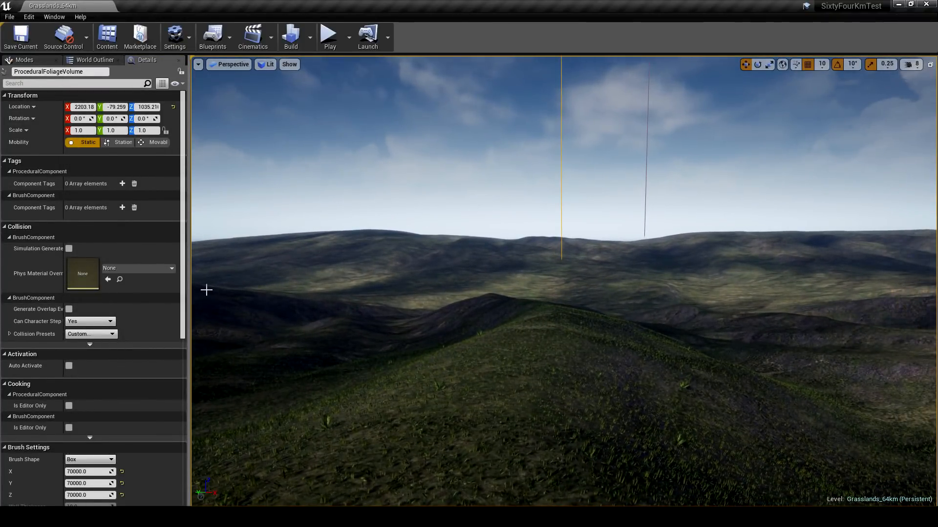
{"action": "left_click_drag", "start_coordinate": [183, 295], "coordinate": [186, 449]}
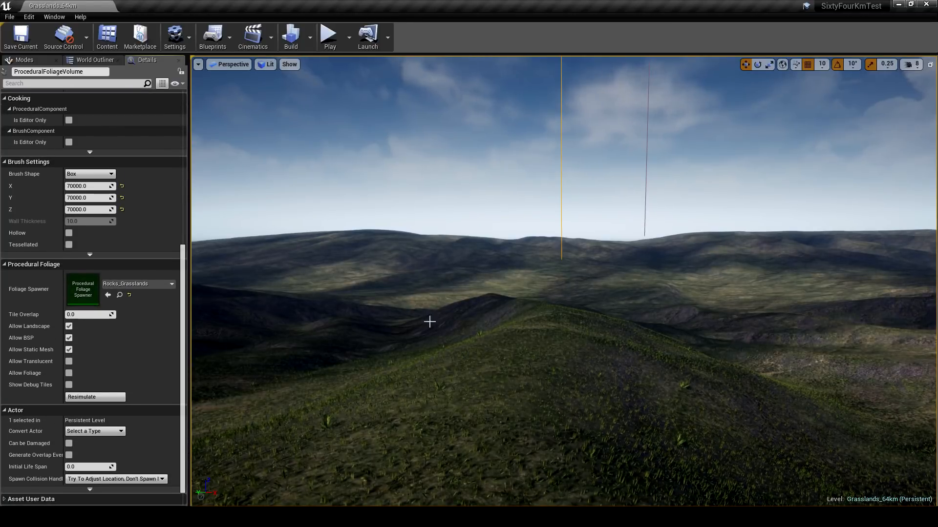
{"action": "left_click", "coordinate": [646, 206]}
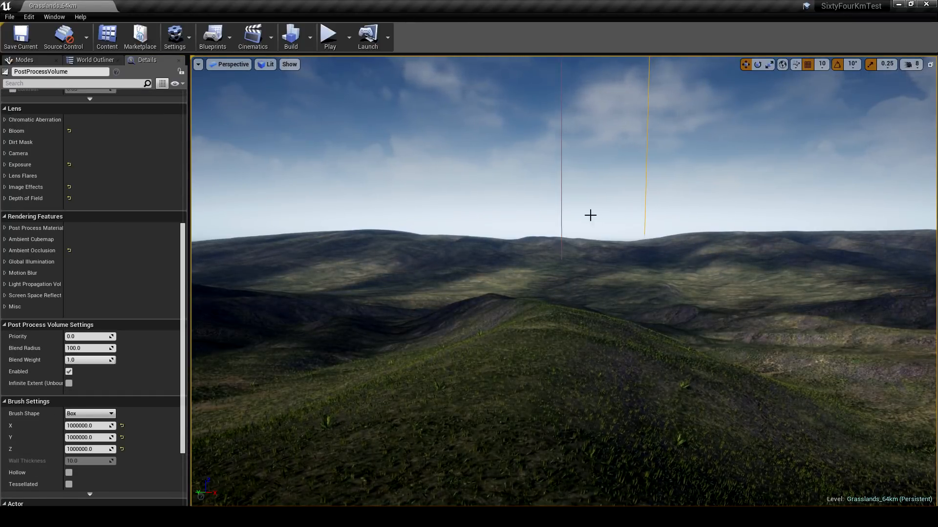
{"action": "left_click", "coordinate": [561, 216]}
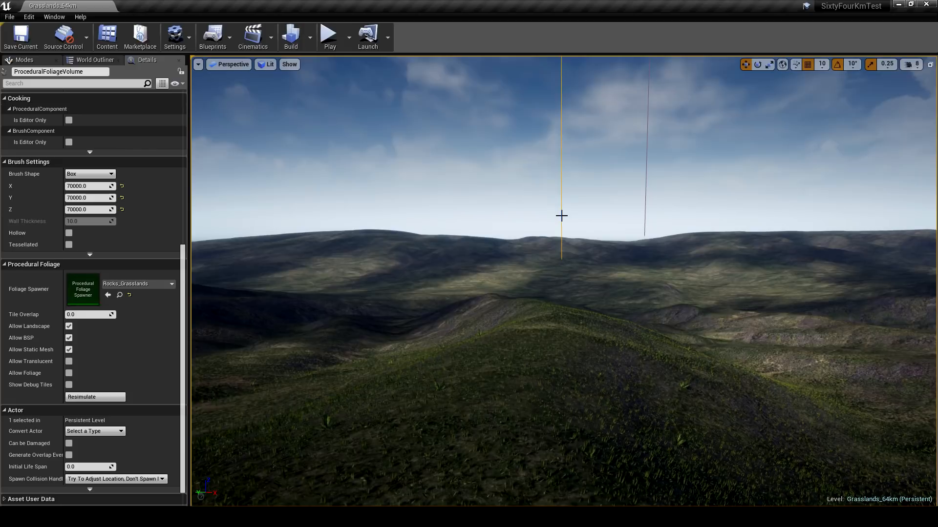
- Frame the procedural foliage volume and move it over the sculpted mountains, to about X -17156 and Y -37469
{"action": "right_click_drag", "start_coordinate": [561, 215], "coordinate": [556, 257]}
{"action": "key", "text": "f"}
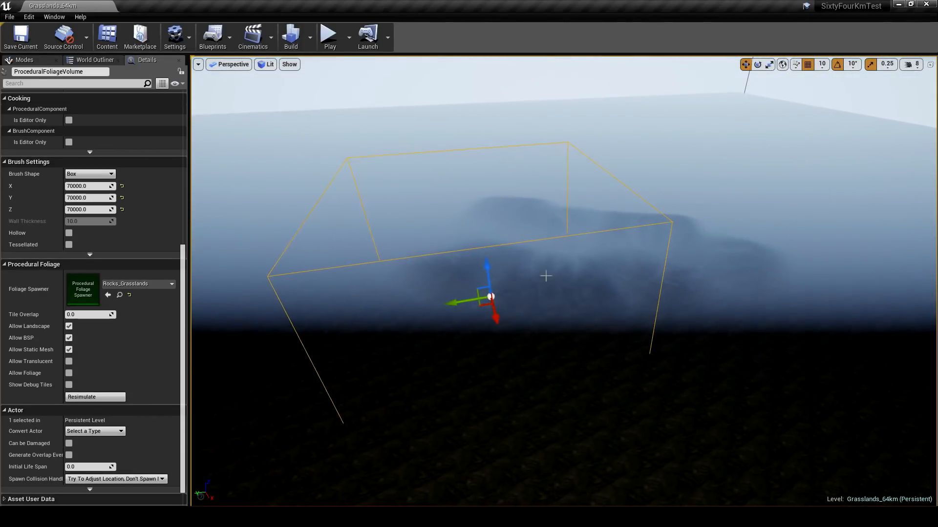
{"action": "right_click_drag", "start_coordinate": [696, 299], "coordinate": [630, 313]}
{"action": "left_click", "coordinate": [397, 240]}
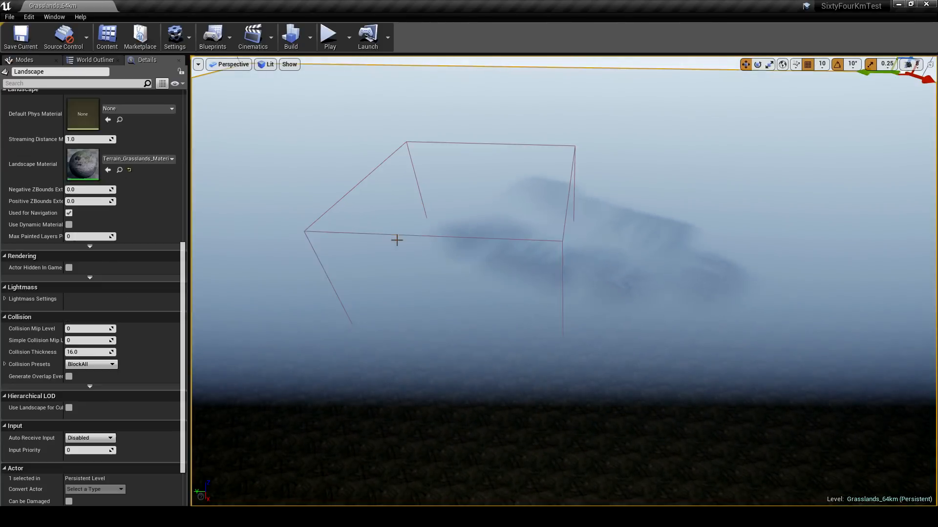
{"action": "left_click", "coordinate": [395, 236]}
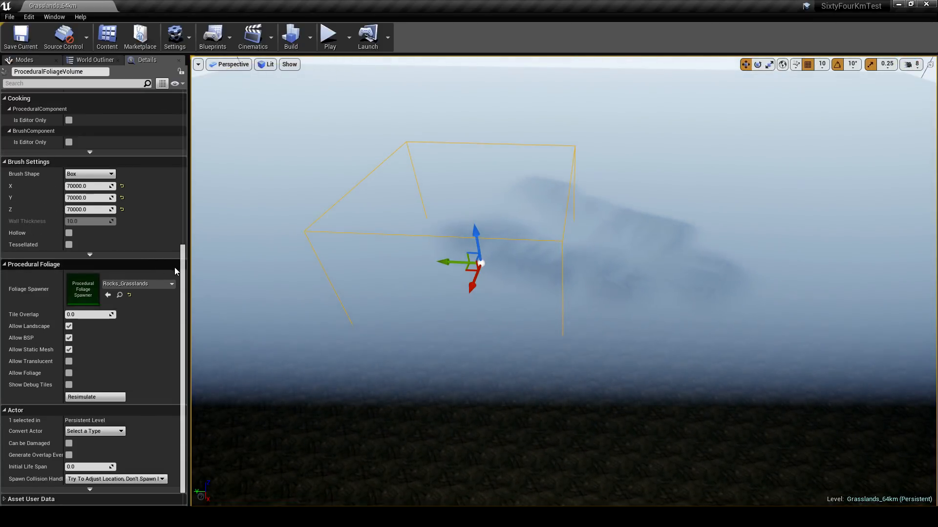
{"action": "scroll", "coordinate": [168, 122], "scroll_direction": "up", "scroll_amount": 10}
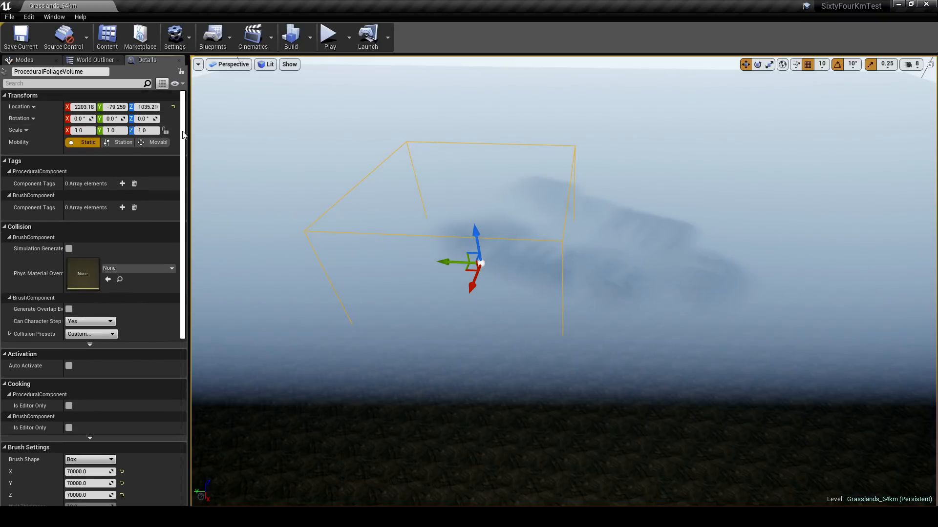
{"action": "left_click_drag", "start_coordinate": [469, 271], "coordinate": [567, 247]}
{"action": "right_click_drag", "start_coordinate": [561, 287], "coordinate": [579, 280]}
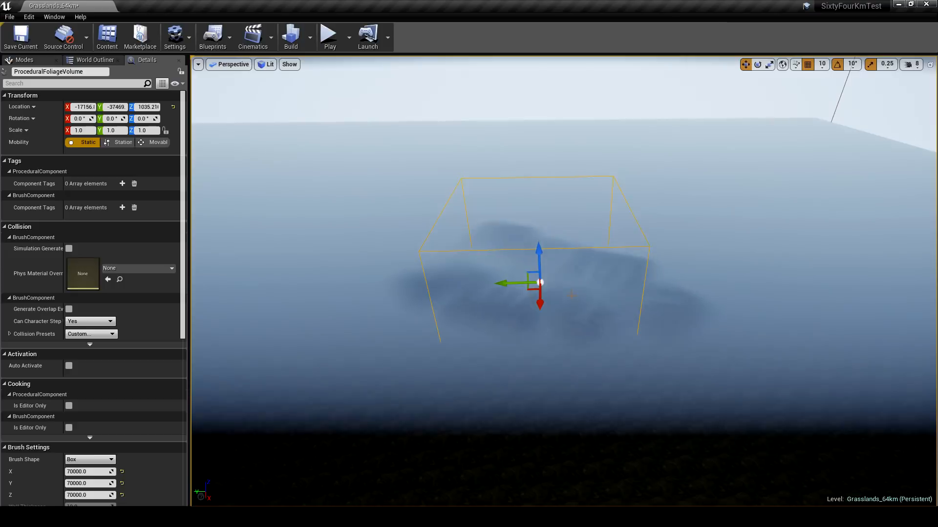
- Enlarge the foliage volume's box brush to about X 135066, Y 149398 and Z 71340 to enclose the mountains
{"action": "scroll", "coordinate": [88, 342], "scroll_direction": "down", "scroll_amount": 5}
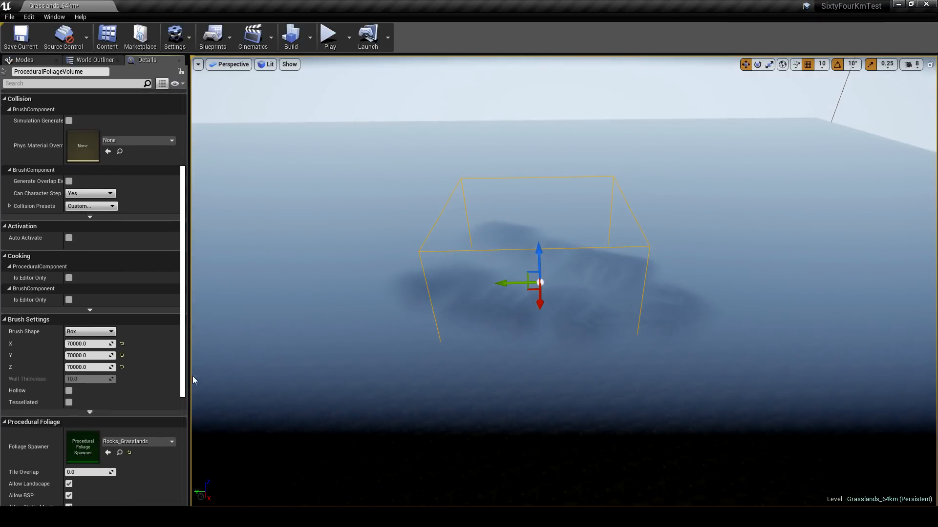
{"action": "mouse_move", "coordinate": [82, 343]}
{"action": "left_mouse_down"}
{"action": "mouse_move", "coordinate": [97, 343]}
{"action": "mouse_move", "coordinate": [70, 340]}
{"action": "left_mouse_up"}
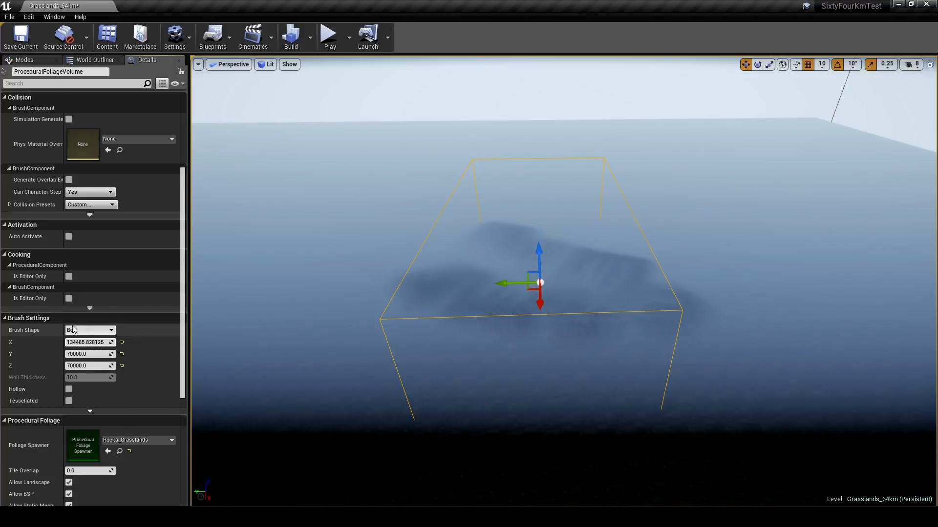
{"action": "left_click_drag", "start_coordinate": [82, 344], "coordinate": [68, 342]}
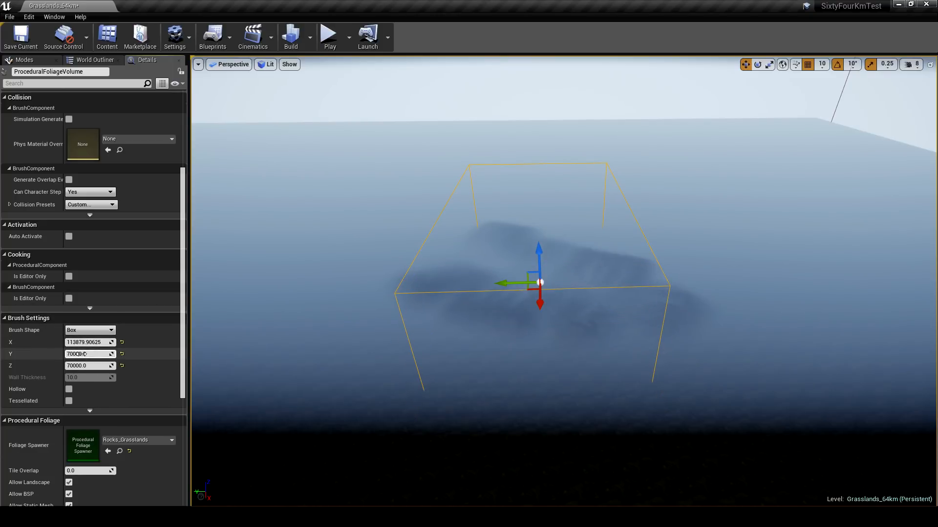
{"action": "left_click_drag", "start_coordinate": [88, 354], "coordinate": [104, 342]}
{"action": "left_click_drag", "start_coordinate": [530, 291], "coordinate": [530, 266]}
- Inspect the foliage volume's coverage against the whole landscape, and return to ground level among the grassy hills
{"action": "right_click_drag", "start_coordinate": [502, 326], "coordinate": [401, 340]}
{"action": "key", "text": "s"}
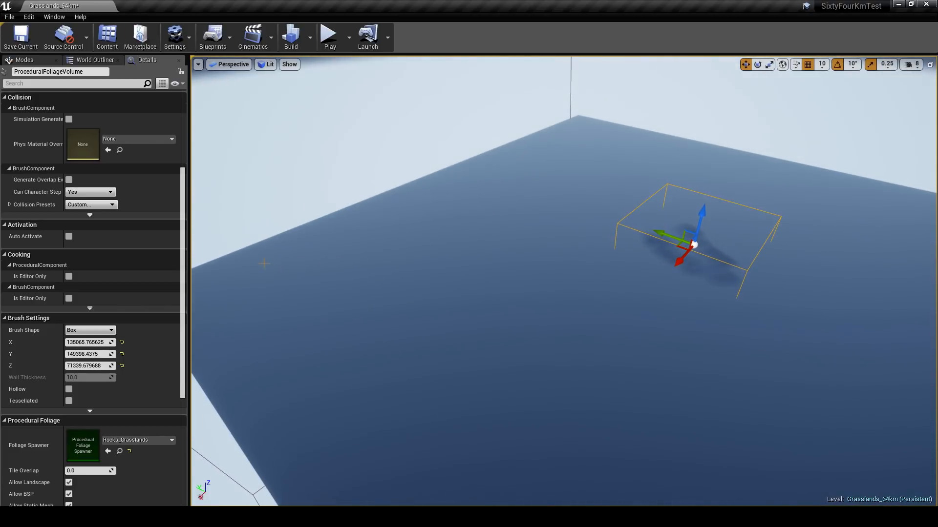
{"action": "right_click_drag", "start_coordinate": [642, 154], "coordinate": [715, 157]}
{"action": "right_click_drag", "start_coordinate": [509, 385], "coordinate": [498, 377]}
{"action": "key", "text": "w"}
{"action": "right_click_drag", "start_coordinate": [272, 346], "coordinate": [428, 303]}
{"action": "key", "text": "w"}
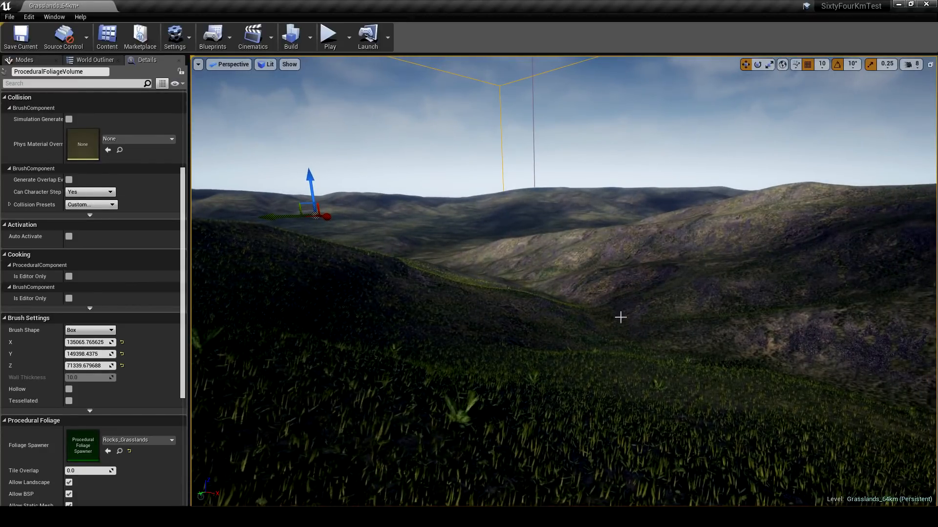
{"action": "mouse_move", "coordinate": [600, 311]}
{"action": "right_mouse_down"}
{"action": "mouse_move", "coordinate": [618, 298]}
{"action": "mouse_move", "coordinate": [602, 292]}
{"action": "right_mouse_up"}
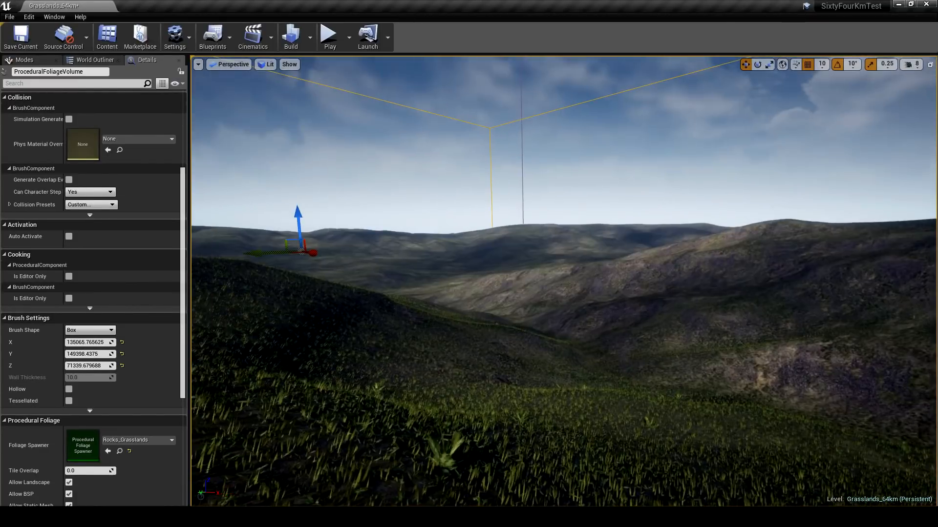
{"action": "mouse_move", "coordinate": [594, 230]}
{"action": "right_mouse_down"}
{"action": "mouse_move", "coordinate": [591, 240]}
{"action": "mouse_move", "coordinate": [597, 225]}
{"action": "mouse_move", "coordinate": [605, 231]}
{"action": "right_mouse_up"}
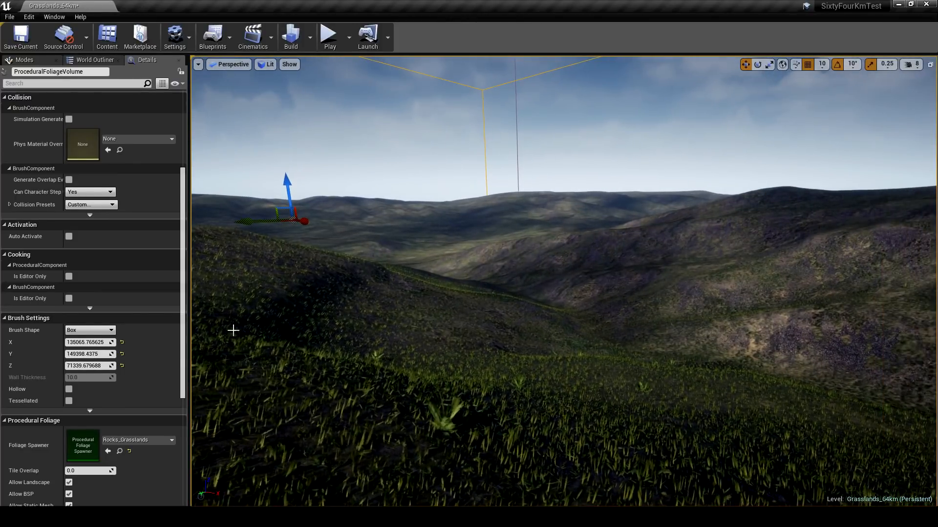
- Resimulate the procedural foliage volume with the Rocks_Grasslands spawner to scatter rocks over the hills
{"action": "scroll", "coordinate": [165, 349], "scroll_direction": "down", "scroll_amount": 7}
{"action": "right_click_drag", "start_coordinate": [442, 298], "coordinate": [508, 232]}
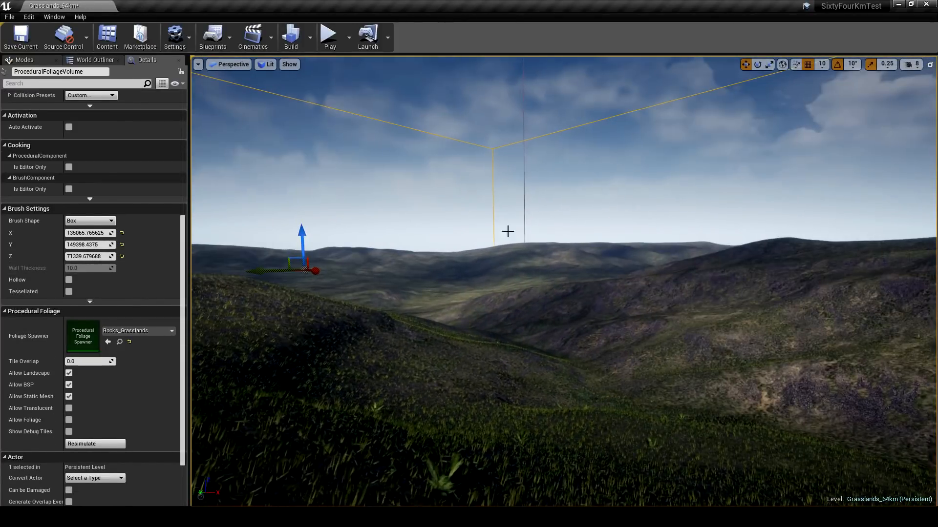
{"action": "scroll", "coordinate": [157, 358], "scroll_direction": "down", "scroll_amount": 3}
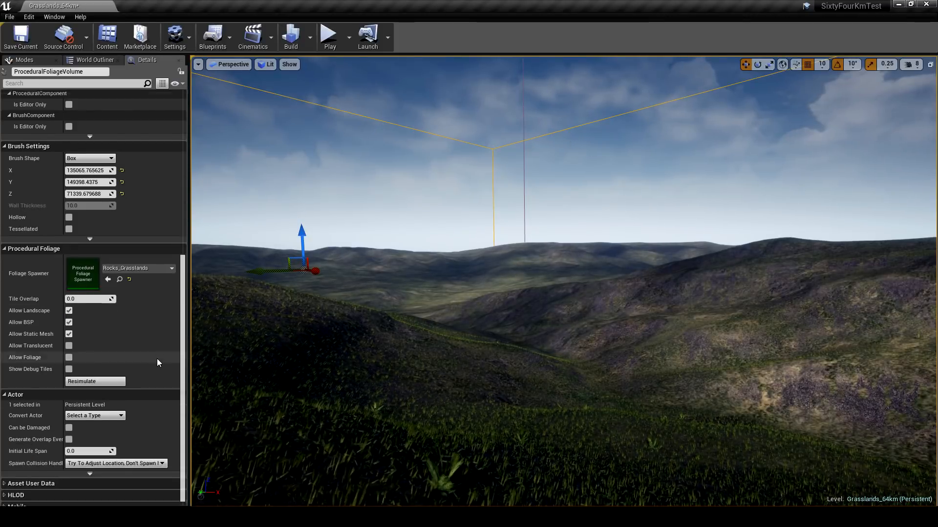
{"action": "scroll", "coordinate": [146, 313], "scroll_direction": "up", "scroll_amount": 2}
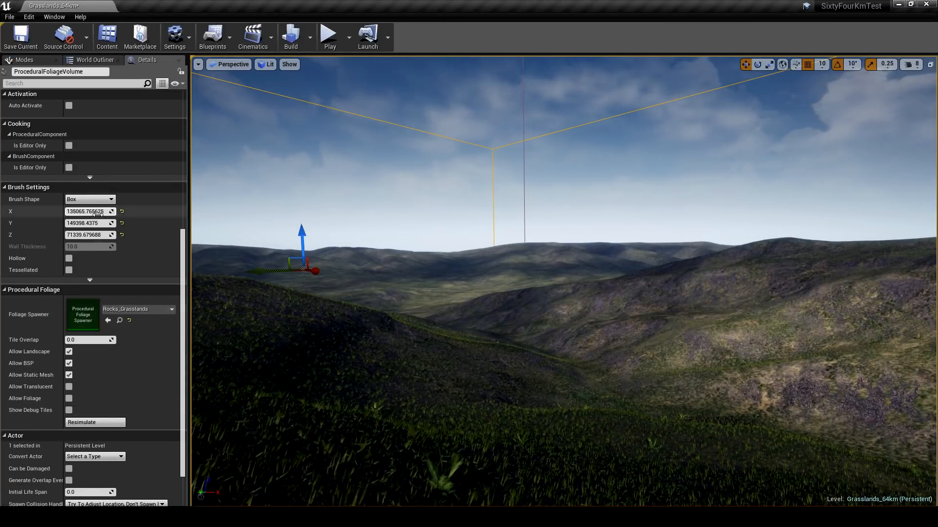
{"action": "scroll", "coordinate": [105, 342], "scroll_direction": "down", "scroll_amount": 2}
{"action": "left_click", "coordinate": [89, 376]}
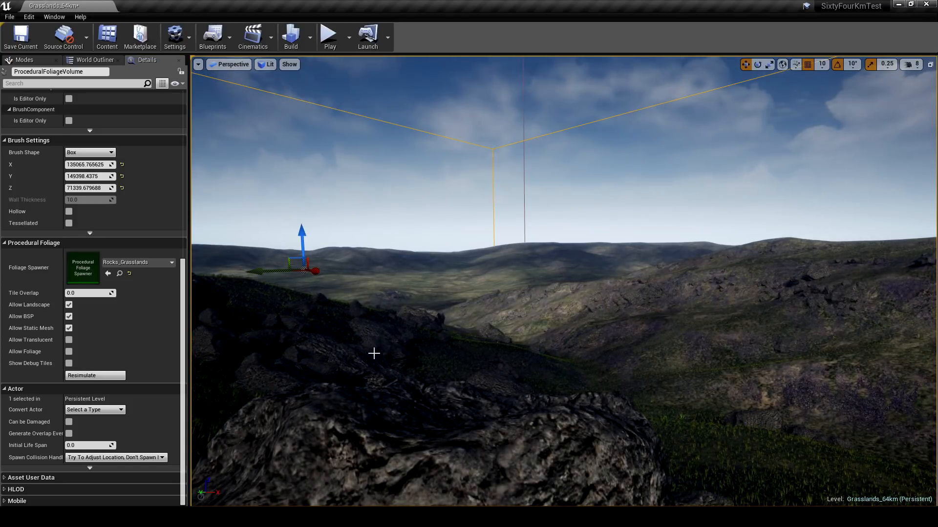
- Inspect the rocks scattered over the grassy hills and valley at ground level
{"action": "key", "text": "d"}
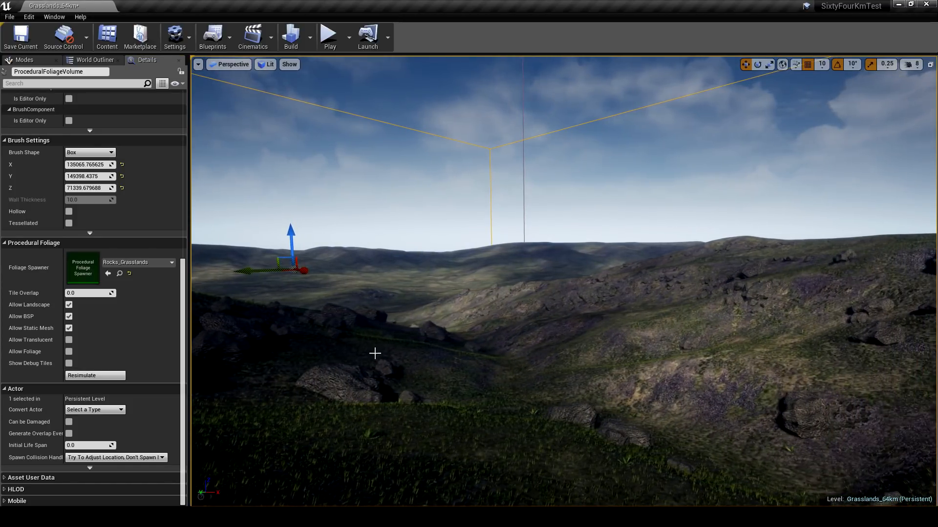
{"action": "key", "text": "d"}
{"action": "right_click_drag", "start_coordinate": [375, 353], "coordinate": [628, 362]}
{"action": "key", "text": "w"}
{"action": "key", "text": "a"}
{"action": "key", "text": "w"}
{"action": "key", "text": "w"}
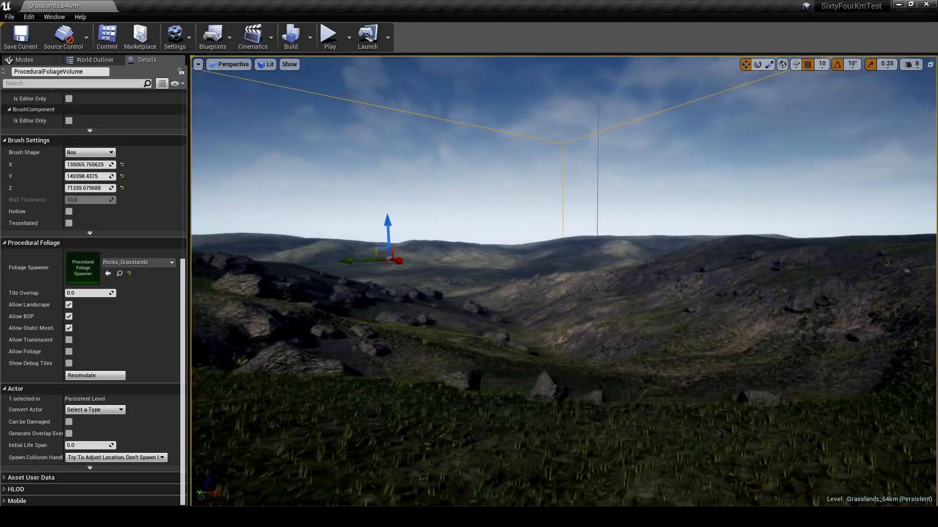
{"action": "key", "text": "w"}
{"action": "right_click_drag", "start_coordinate": [567, 355], "coordinate": [575, 360]}
{"action": "key", "text": "s"}
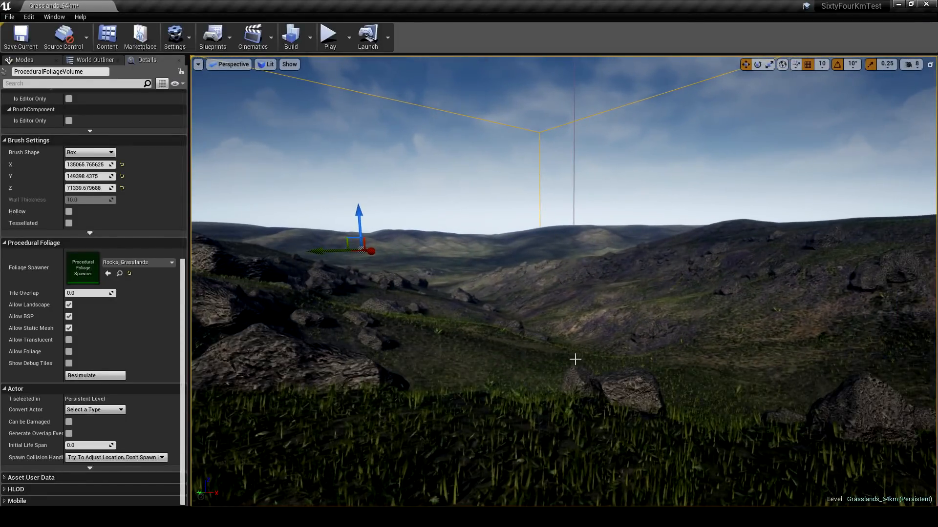
- Locate the volume's Rocks_Grasslands foliage spawner asset, open it, and expand its foliage types
{"action": "left_click", "coordinate": [119, 273]}
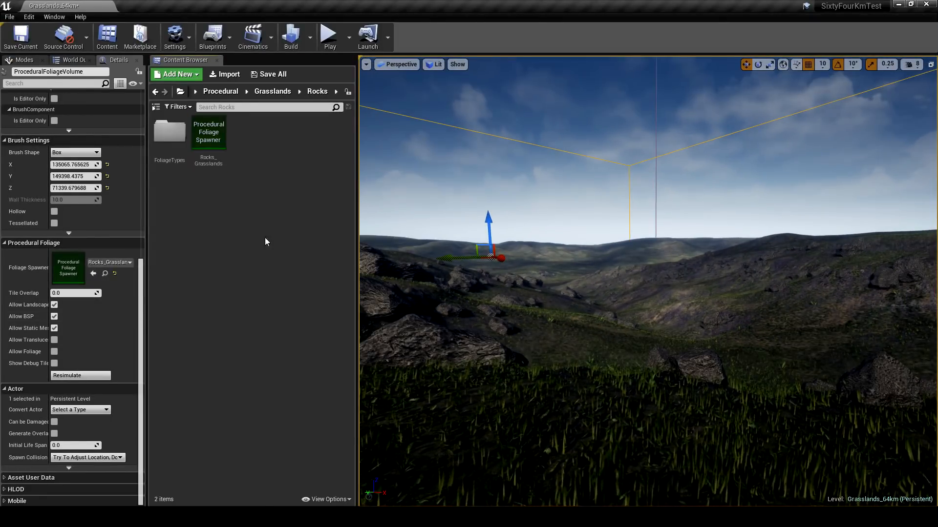
{"action": "left_click", "coordinate": [215, 143]}
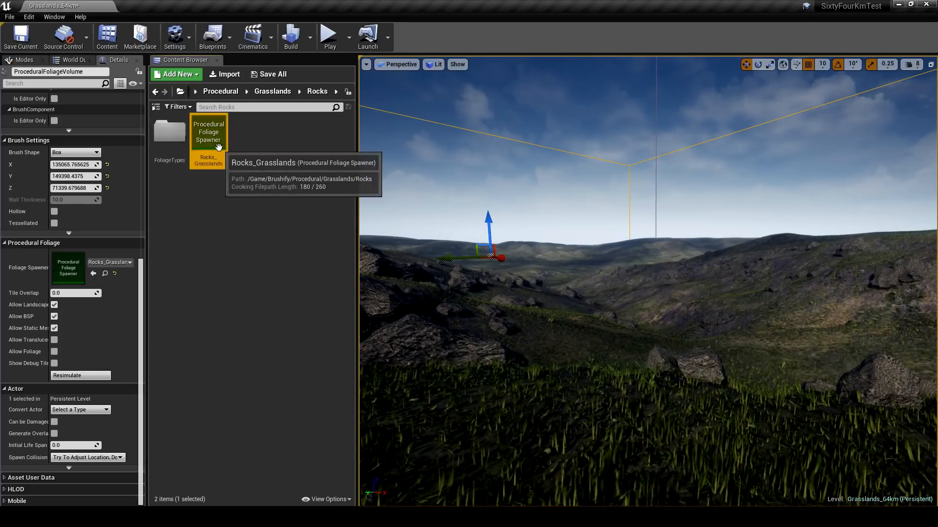
{"action": "double_click", "coordinate": [208, 134]}
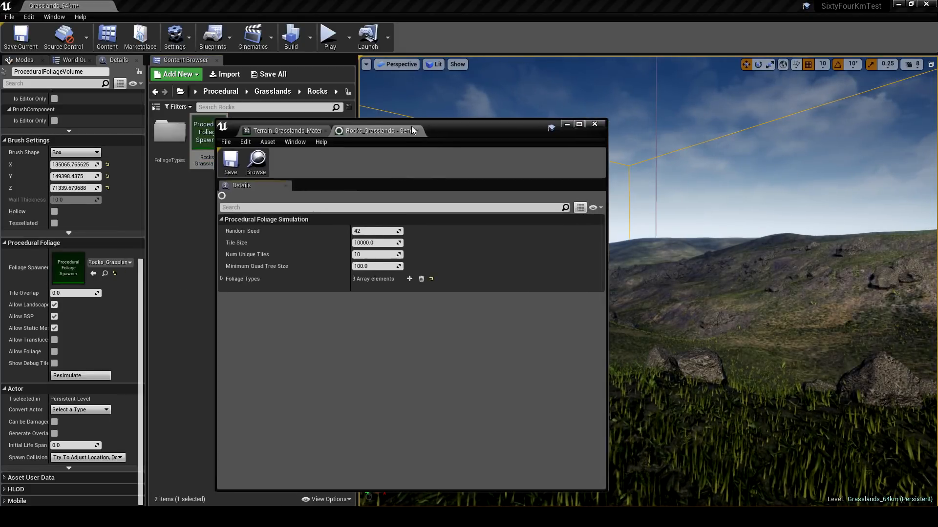
{"action": "left_click_drag", "start_coordinate": [411, 126], "coordinate": [625, 116]}
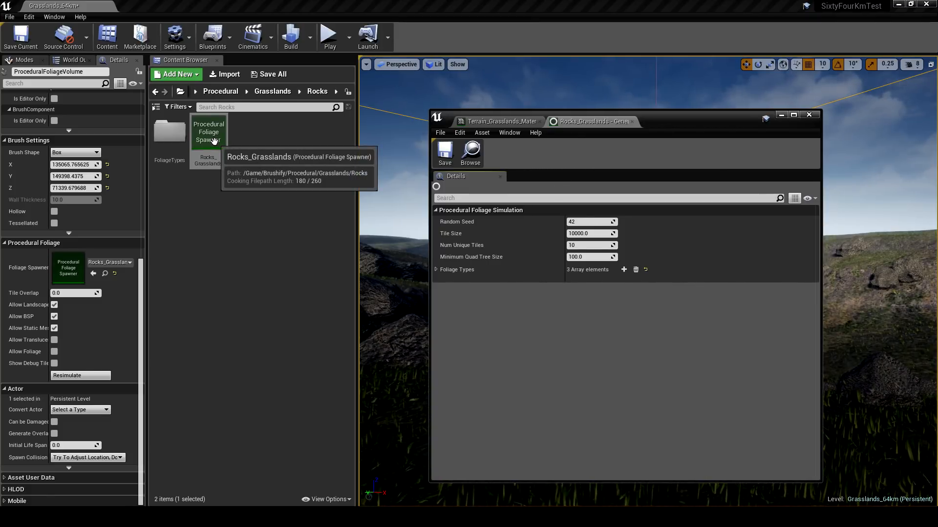
{"action": "left_click", "coordinate": [105, 273]}
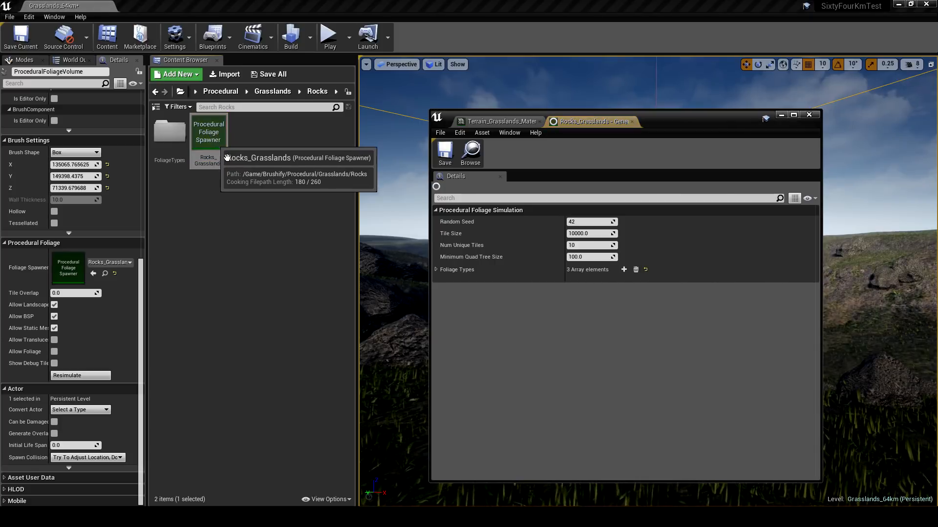
{"action": "left_click_drag", "start_coordinate": [711, 119], "coordinate": [691, 118]}
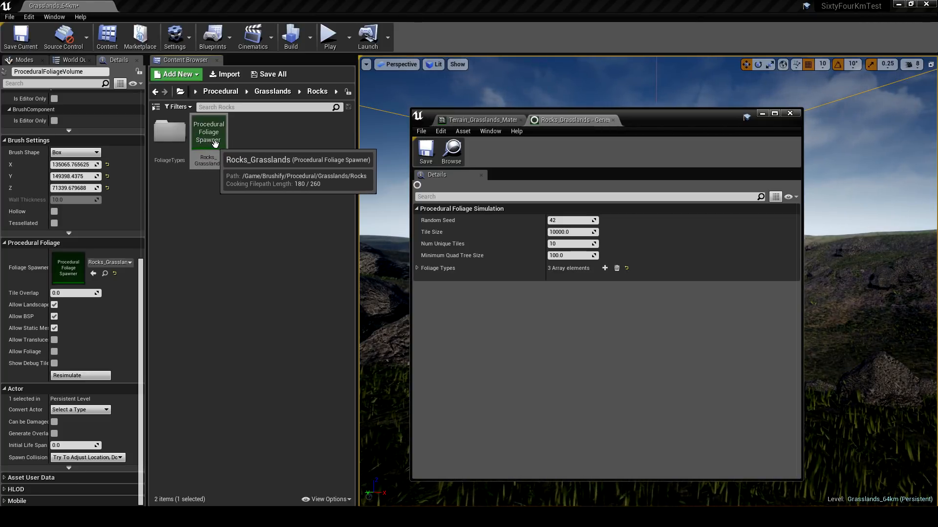
{"action": "left_click", "coordinate": [418, 268]}
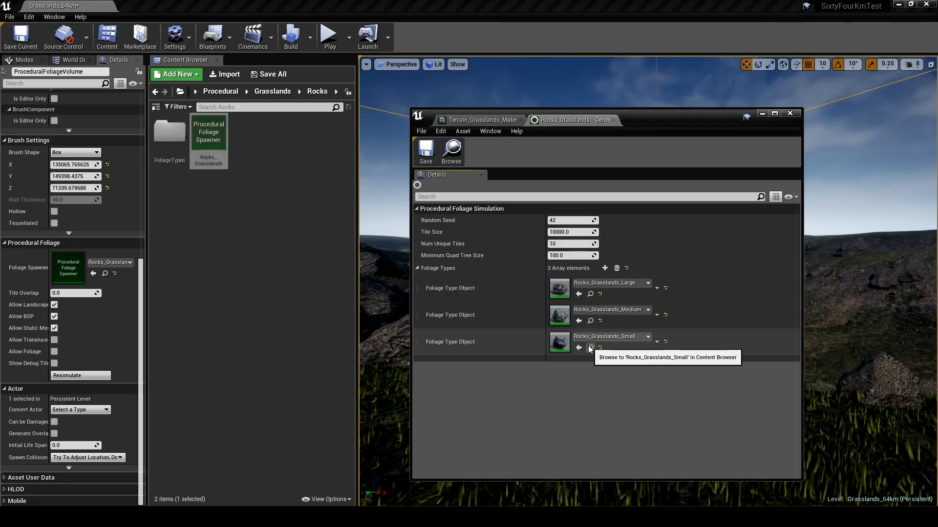
- Browse to the Rocks_Grasslands_Large foliage type asset, and check the foliage painting mode before returning to actor placement
{"action": "left_click", "coordinate": [590, 294]}
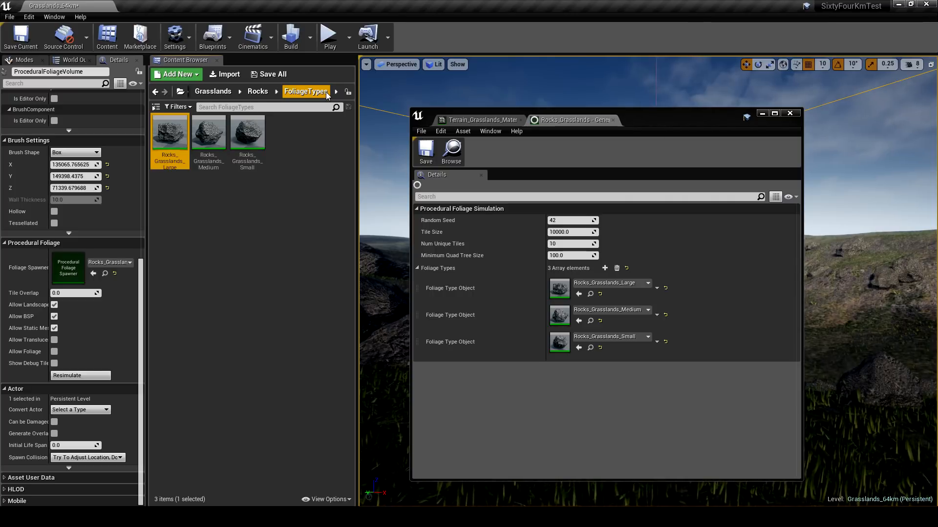
{"action": "left_click", "coordinate": [24, 60]}
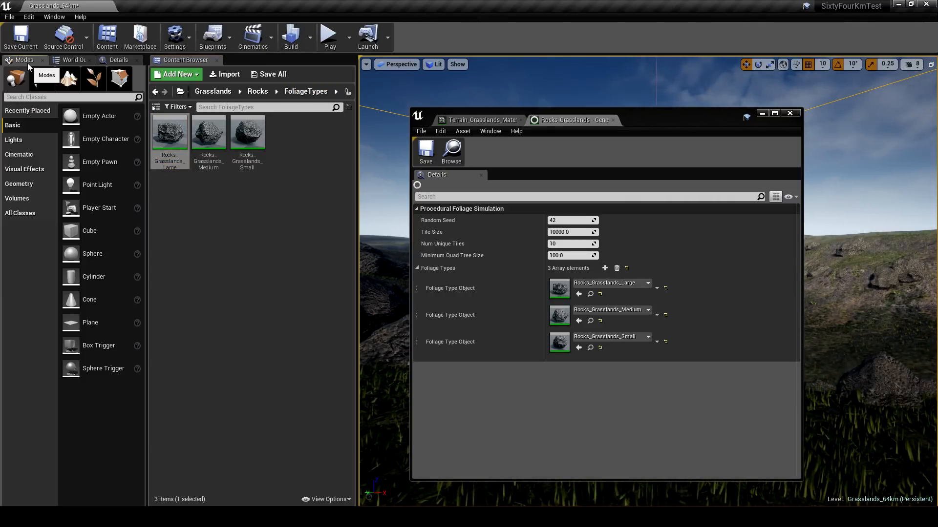
{"action": "left_click", "coordinate": [101, 83]}
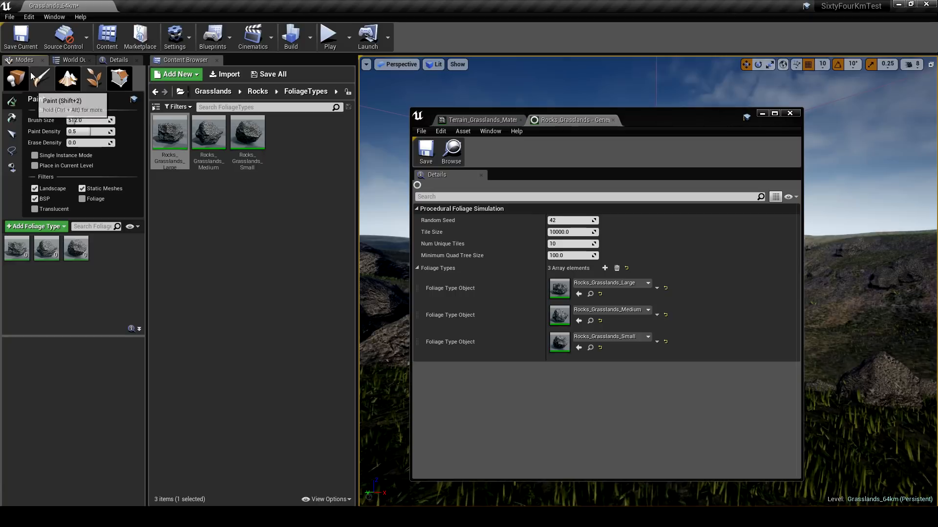
{"action": "left_click", "coordinate": [16, 78]}
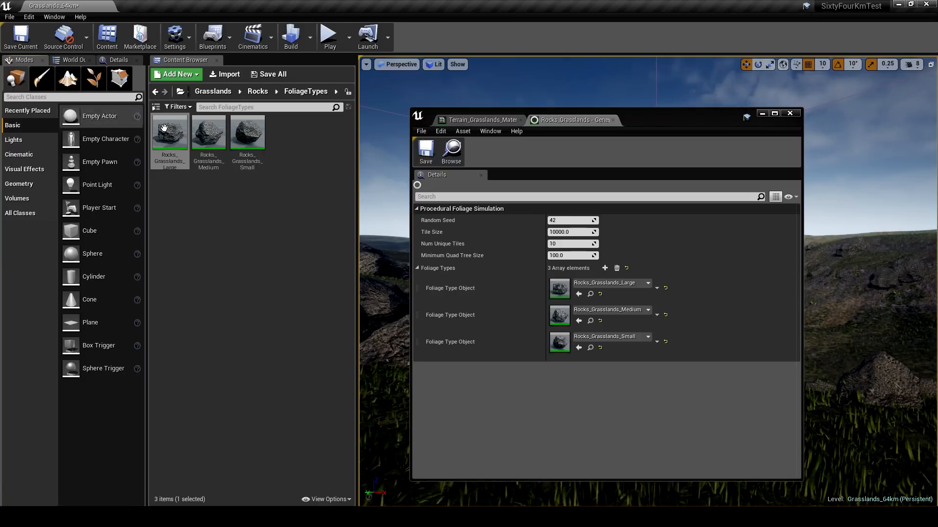
{"action": "left_click", "coordinate": [247, 142]}
{"action": "left_click", "coordinate": [181, 146]}
{"action": "double_click", "coordinate": [181, 146]}
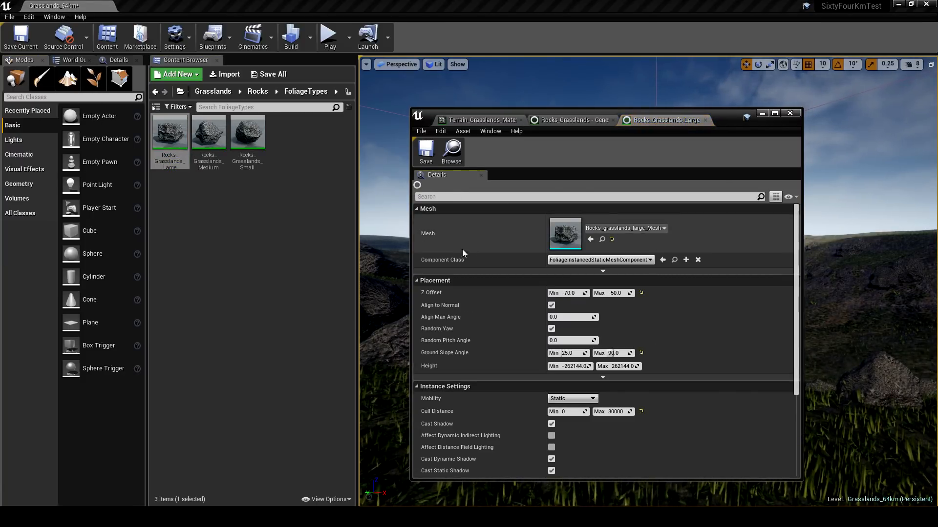
{"action": "left_click", "coordinate": [705, 120]}
- Open the large, medium and small rock foliage types together, review their shared settings, and close them
{"action": "left_click", "coordinate": [247, 142]}
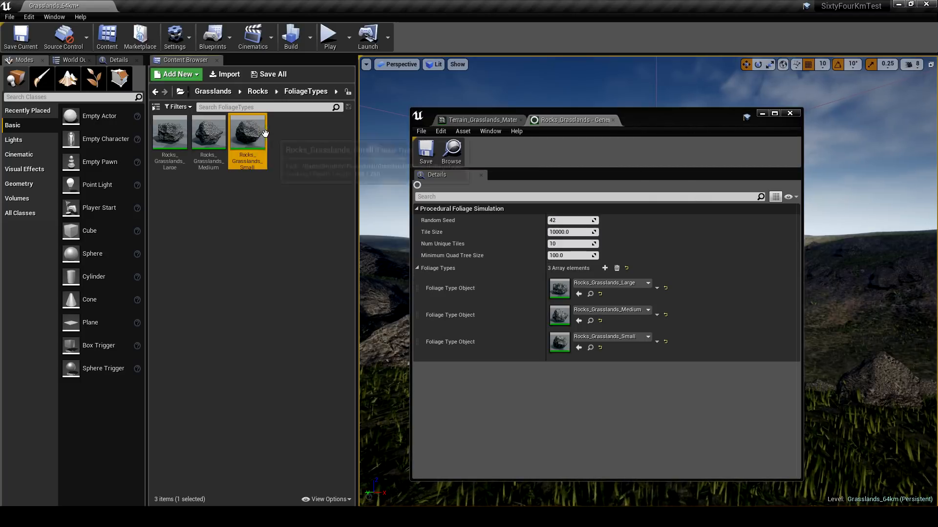
{"action": "left_click", "coordinate": [183, 143], "text": "shift"}
{"action": "right_click", "coordinate": [186, 145]}
{"action": "left_click", "coordinate": [195, 152]}
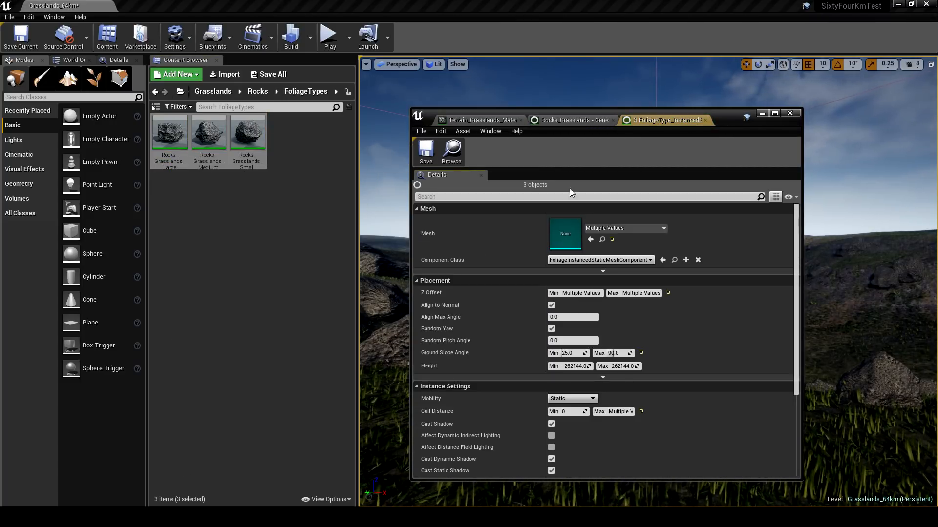
{"action": "scroll", "coordinate": [611, 262], "scroll_direction": "down", "scroll_amount": 4}
{"action": "scroll", "coordinate": [618, 318], "scroll_direction": "up", "scroll_amount": 4}
{"action": "left_click", "coordinate": [705, 121]}
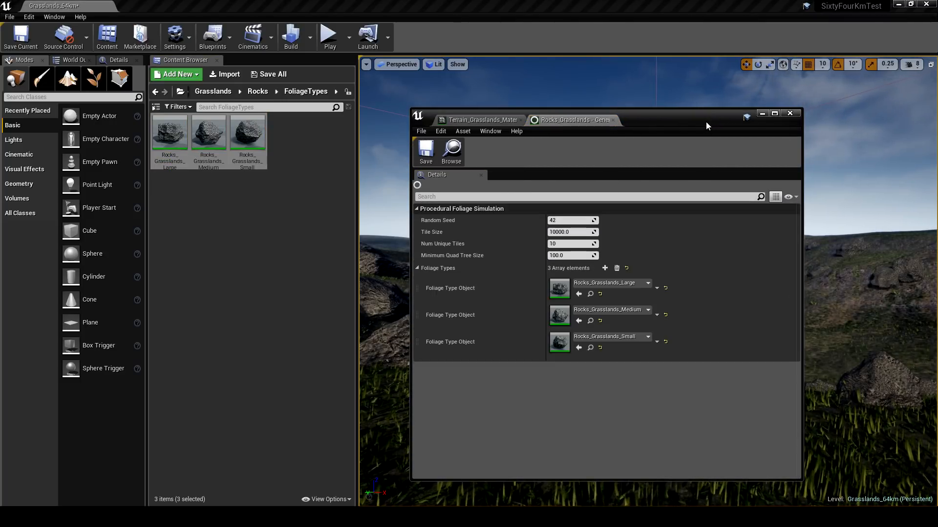
- Open the Rocks_Grasslands_Large foliage type and examine its placement and instance settings for procedural options
{"action": "left_click", "coordinate": [182, 146]}
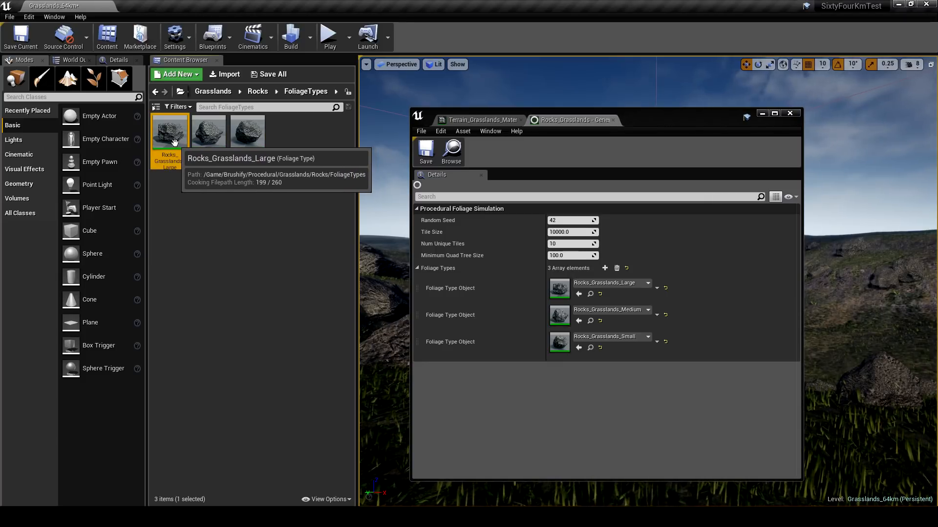
{"action": "double_click", "coordinate": [170, 134]}
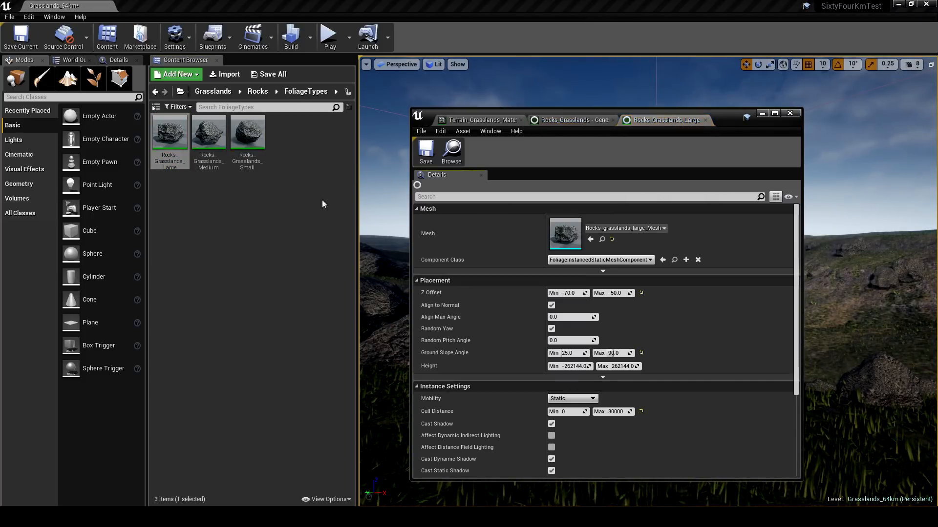
{"action": "scroll", "coordinate": [470, 287], "scroll_direction": "down", "scroll_amount": 2}
{"action": "scroll", "coordinate": [472, 288], "scroll_direction": "down", "scroll_amount": 4}
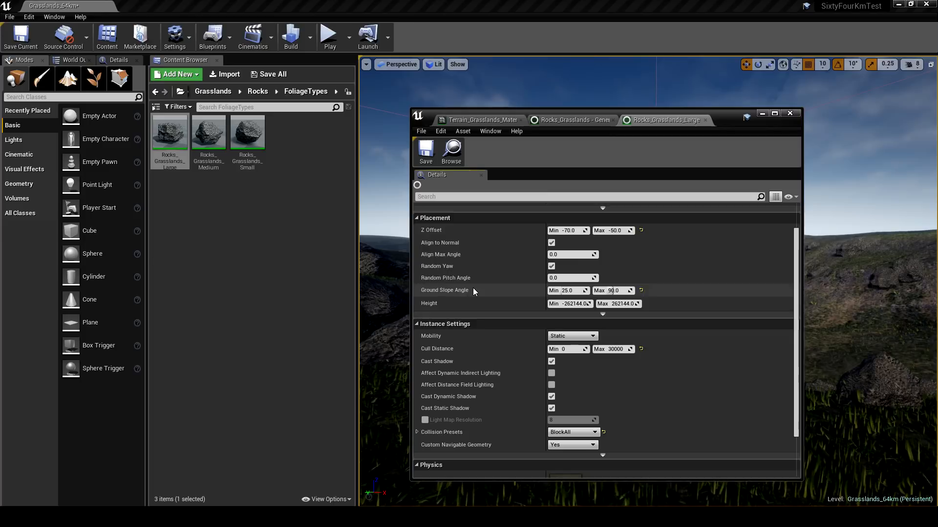
{"action": "scroll", "coordinate": [484, 371], "scroll_direction": "up", "scroll_amount": 5}
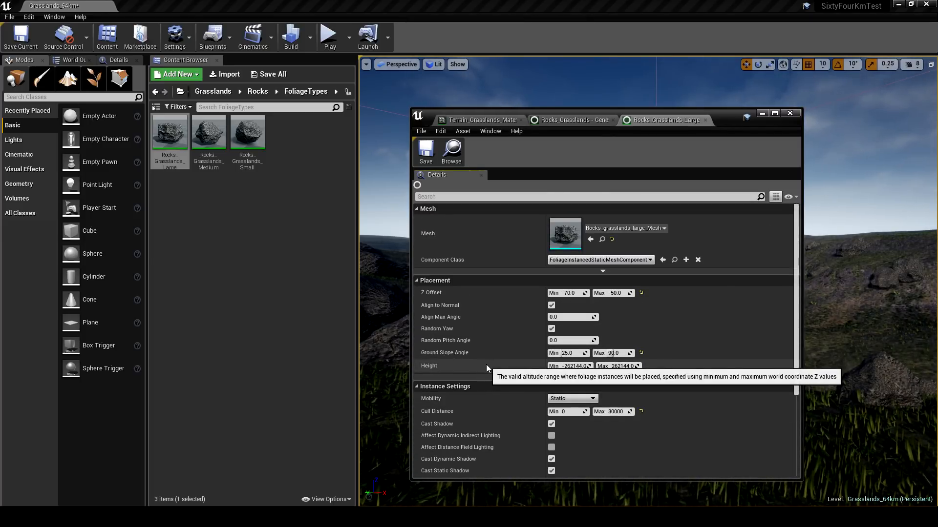
{"action": "scroll", "coordinate": [492, 368], "scroll_direction": "down", "scroll_amount": 2}
{"action": "scroll", "coordinate": [492, 367], "scroll_direction": "down", "scroll_amount": 2}
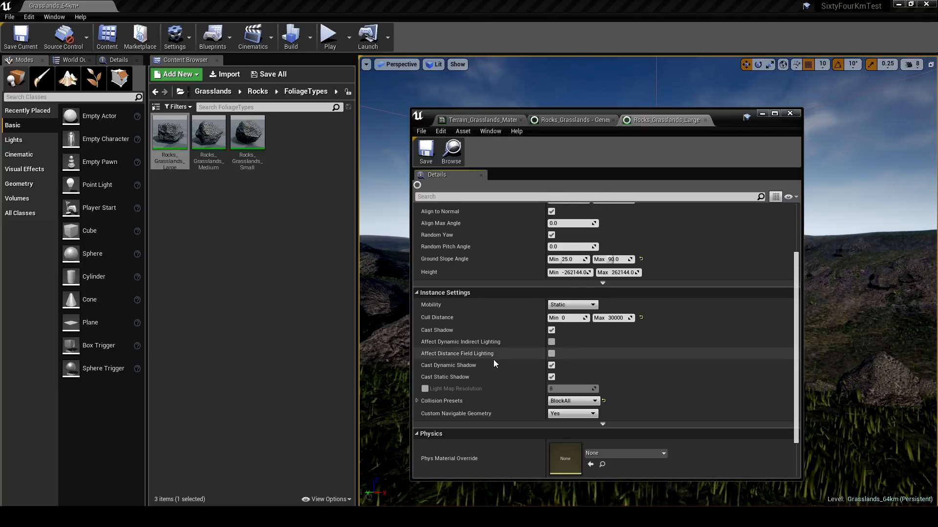
{"action": "scroll", "coordinate": [493, 362], "scroll_direction": "up", "scroll_amount": 4}
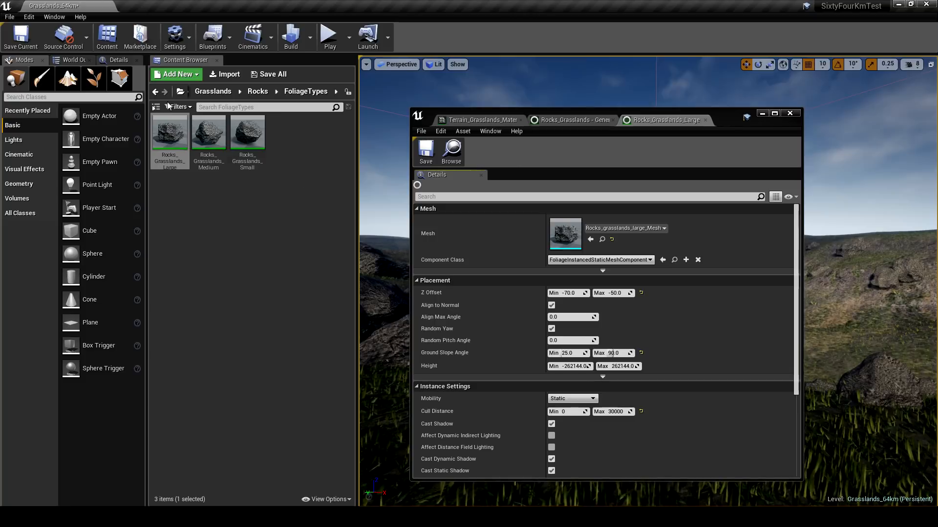
- Enable the experimental Procedural Foliage option in the editor preferences
{"action": "left_click", "coordinate": [29, 17]}
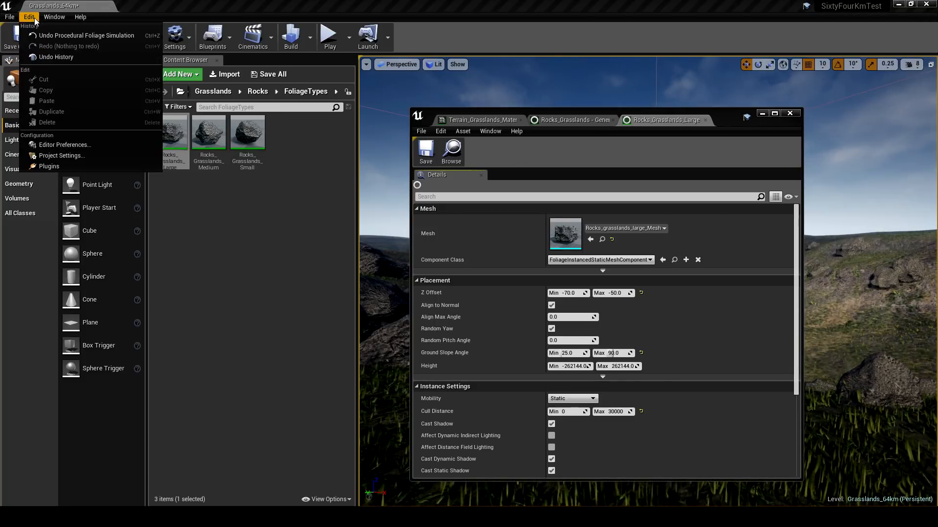
{"action": "left_click", "coordinate": [59, 145]}
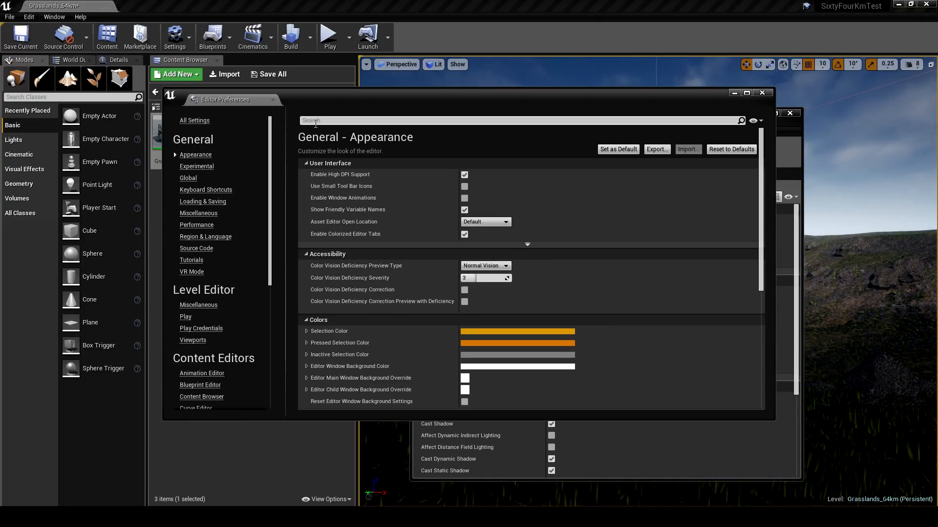
{"action": "type", "text": "procedural"}
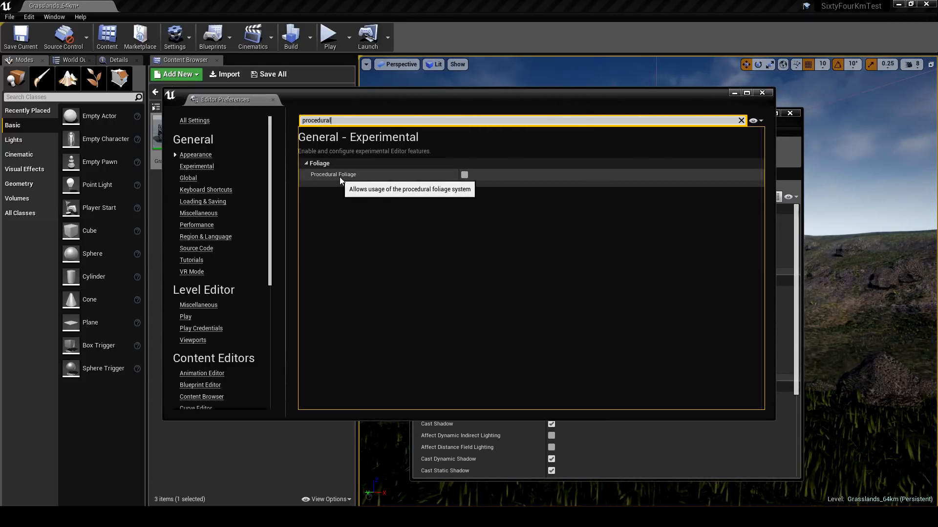
{"action": "left_click", "coordinate": [464, 175]}
{"action": "key", "text": "BackSpace"}
{"action": "key", "text": "BackSpace"}
{"action": "key", "text": "BackSpace"}
{"action": "key", "text": "BackSpace"}
{"action": "key", "text": "BackSpace"}
{"action": "key", "text": "BackSpace"}
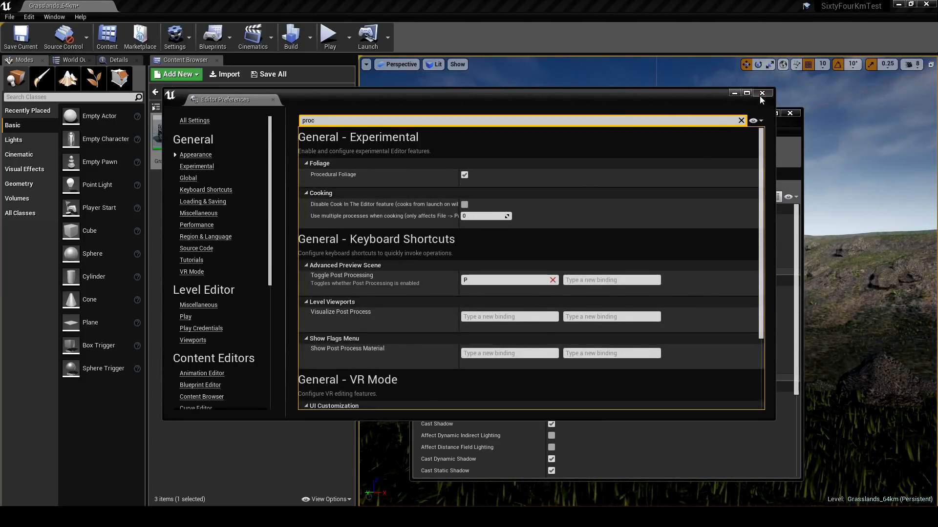
{"action": "left_click", "coordinate": [762, 93]}
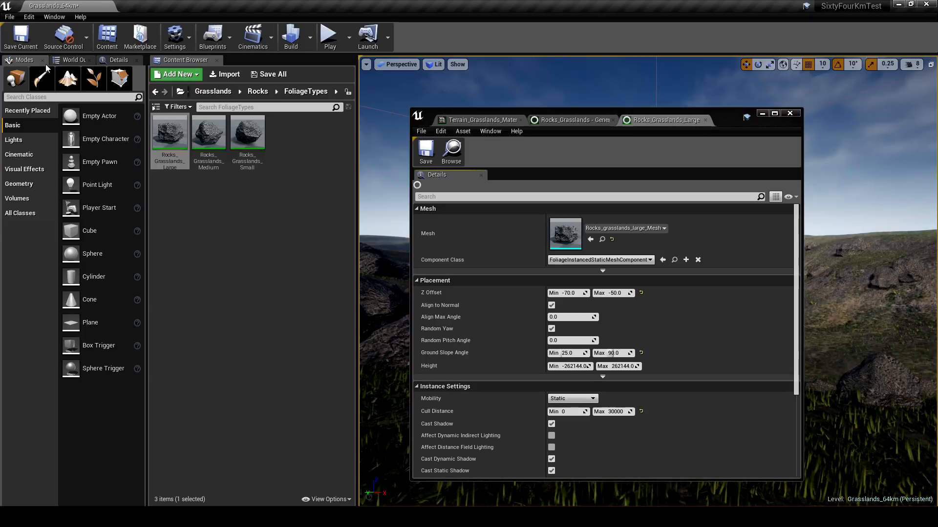
- Save the level and reopen Grasslands_64km after an editor restart, declining to restore the previously open assets
{"action": "left_click", "coordinate": [19, 39]}
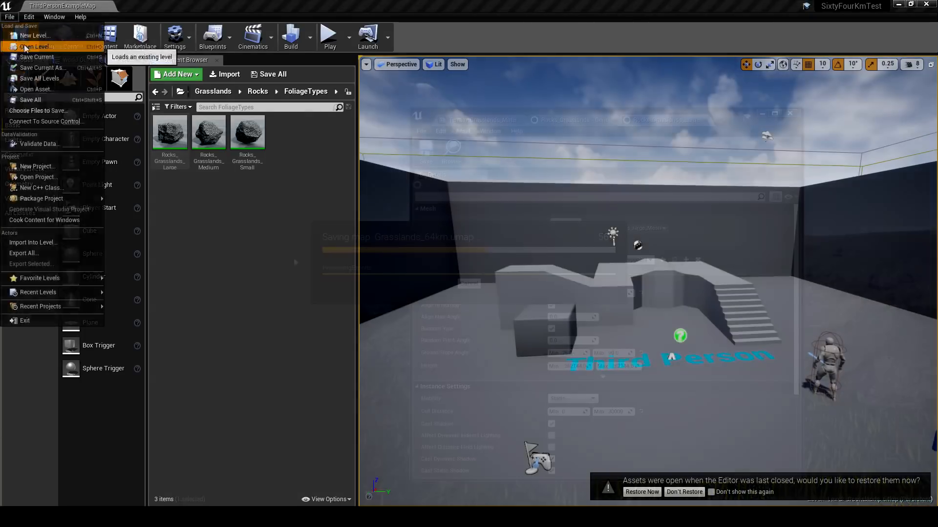
{"action": "left_click", "coordinate": [29, 37]}
{"action": "double_click", "coordinate": [395, 128]}
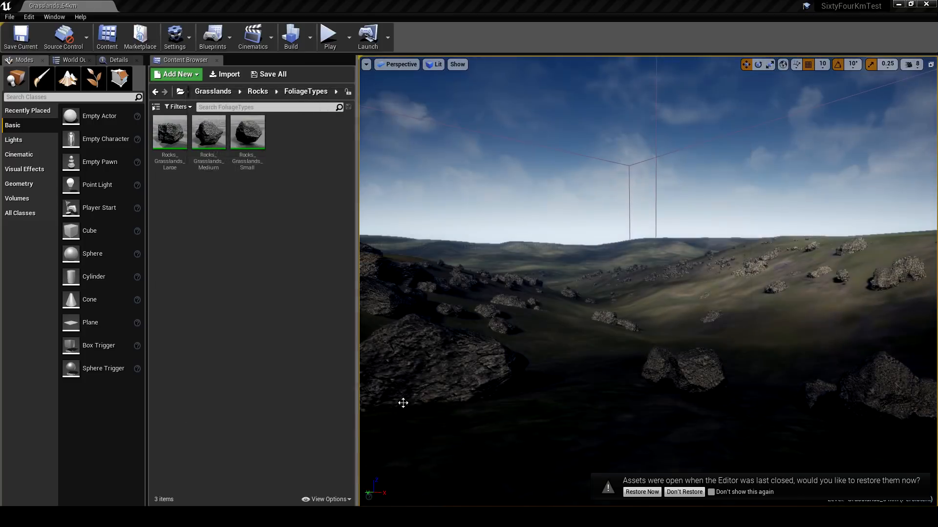
{"action": "left_click", "coordinate": [676, 497]}
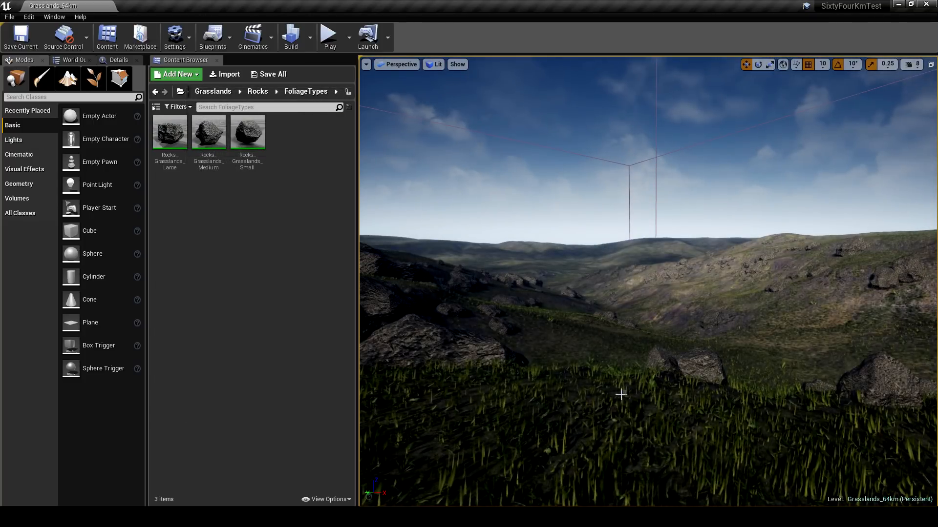
{"action": "mouse_move", "coordinate": [572, 378]}
{"action": "right_mouse_down"}
{"action": "mouse_move", "coordinate": [561, 377]}
{"action": "mouse_move", "coordinate": [572, 379]}
{"action": "right_mouse_up"}
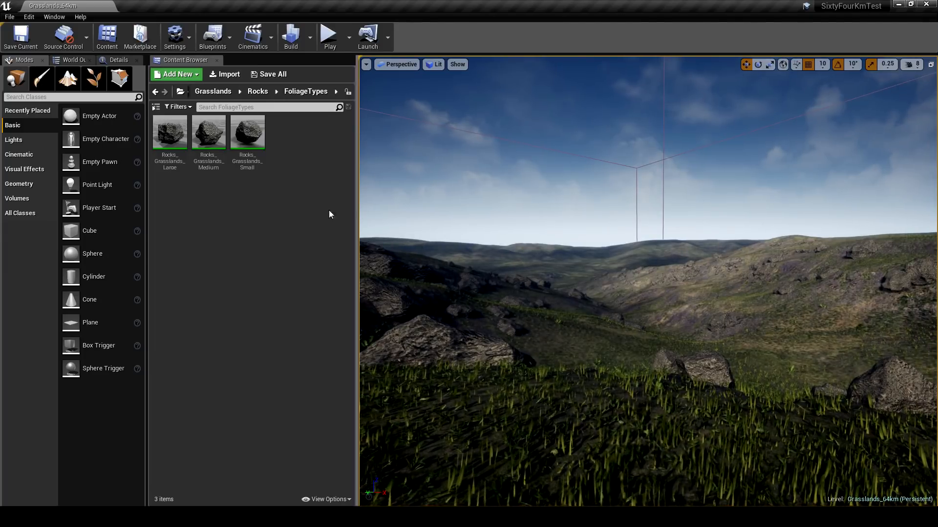
- Open the Rocks_Grasslands_Large foliage type and expand its procedural Collision, Clustering and Growth settings
{"action": "double_click", "coordinate": [175, 143]}
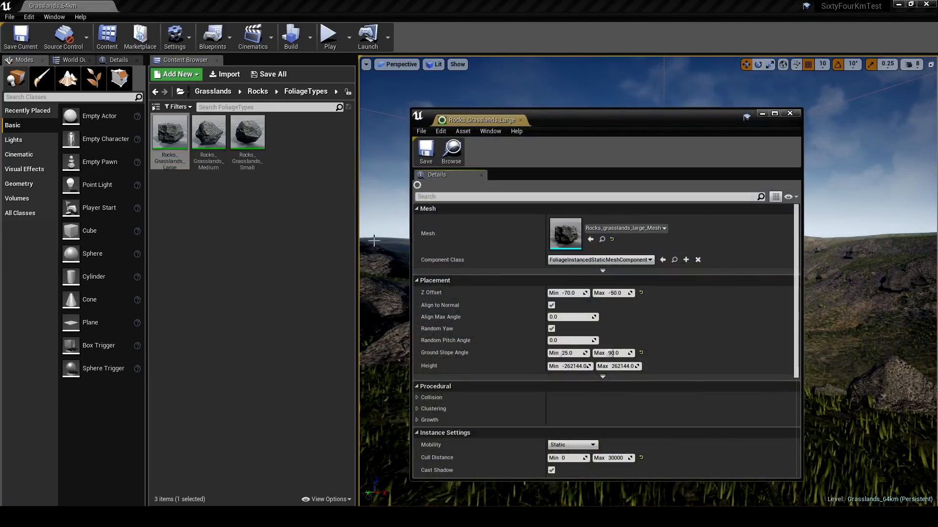
{"action": "scroll", "coordinate": [462, 298], "scroll_direction": "down", "scroll_amount": 3}
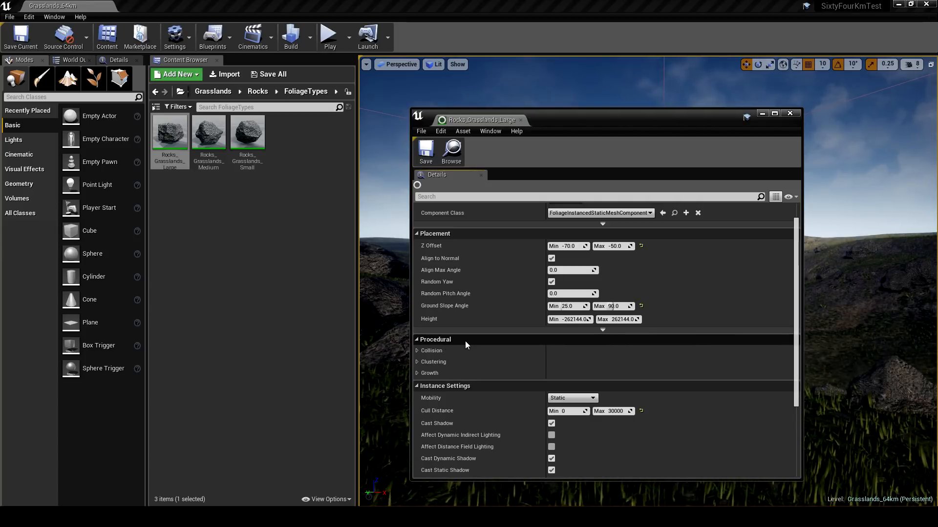
{"action": "left_click", "coordinate": [417, 351]}
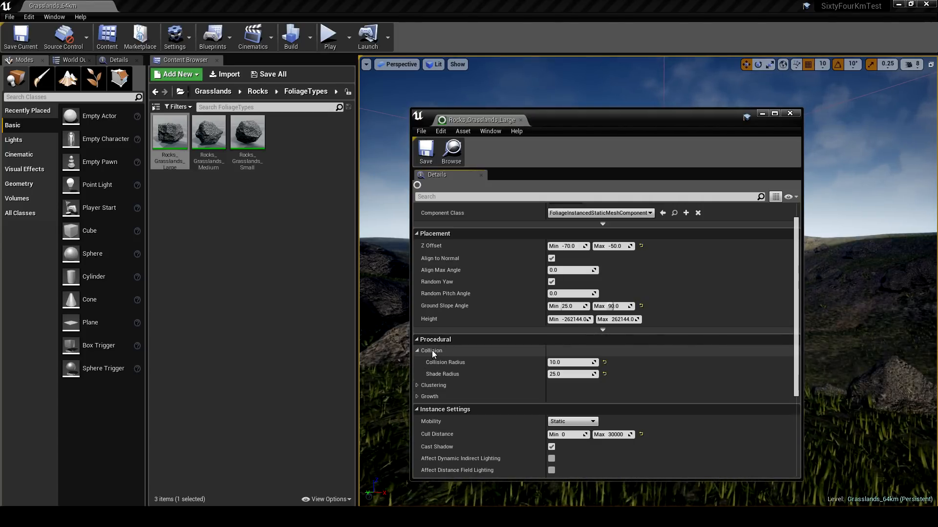
{"action": "left_click", "coordinate": [416, 384]}
{"action": "scroll", "coordinate": [438, 365], "scroll_direction": "down", "scroll_amount": 3}
{"action": "left_click", "coordinate": [418, 399]}
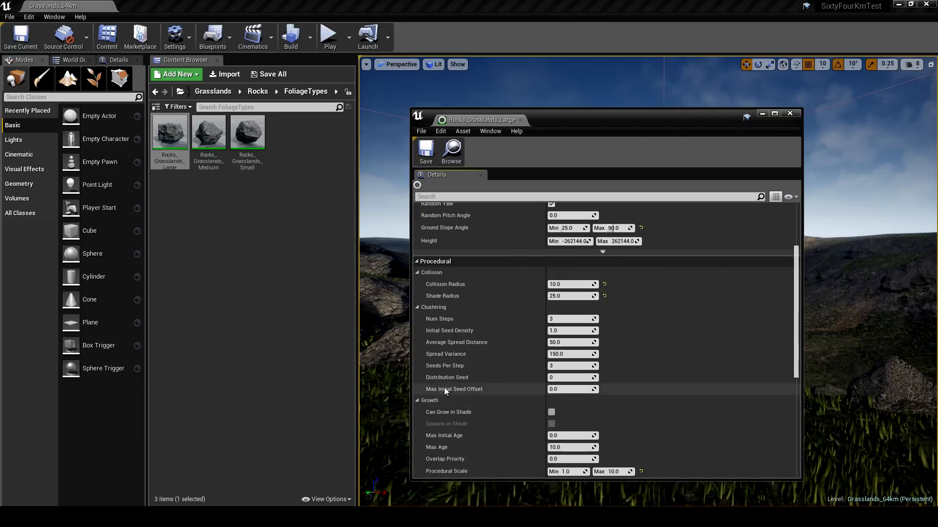
{"action": "scroll", "coordinate": [455, 374], "scroll_direction": "down", "scroll_amount": 2}
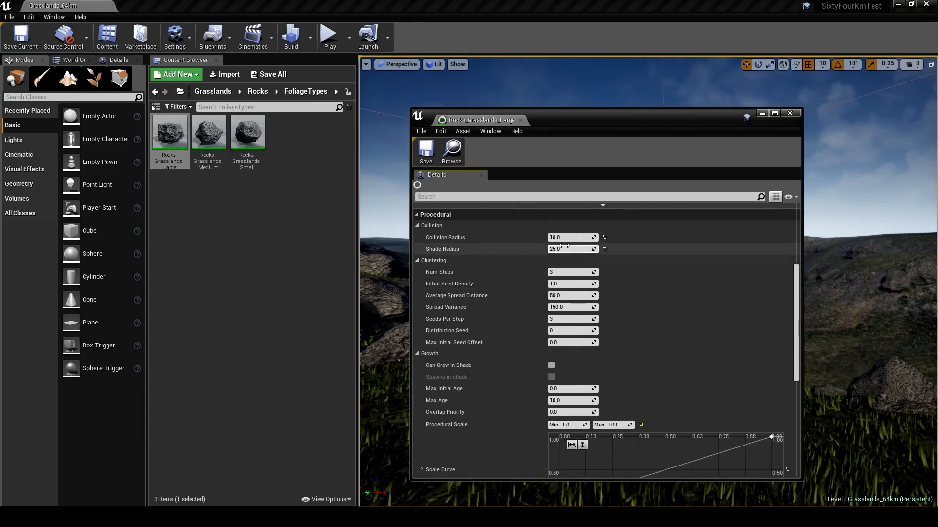
- Examine the large rock's collision radius, shade radius, clustering and growth settings, moving its window aside to compare with the landscape
{"action": "mouse_move", "coordinate": [564, 248]}
{"action": "scroll", "coordinate": [503, 300], "scroll_direction": "down", "scroll_amount": 3}
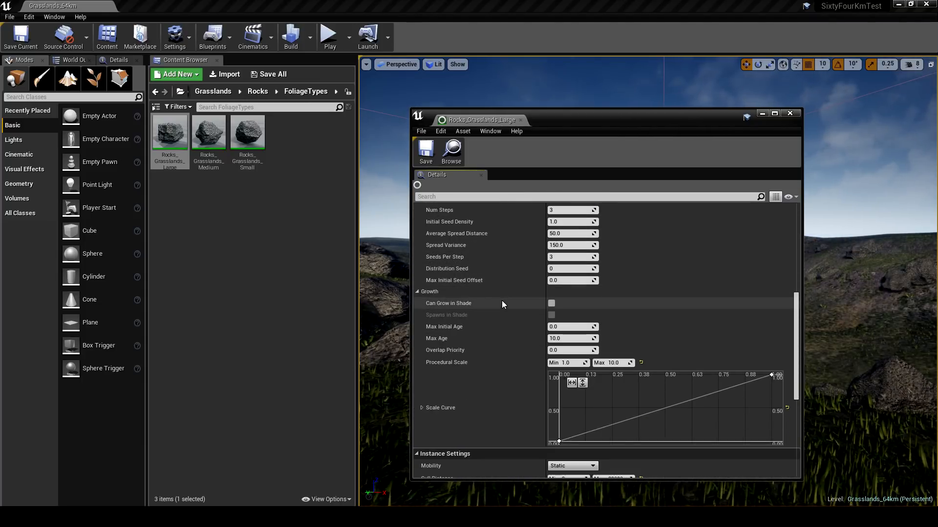
{"action": "scroll", "coordinate": [502, 300], "scroll_direction": "up", "scroll_amount": 3}
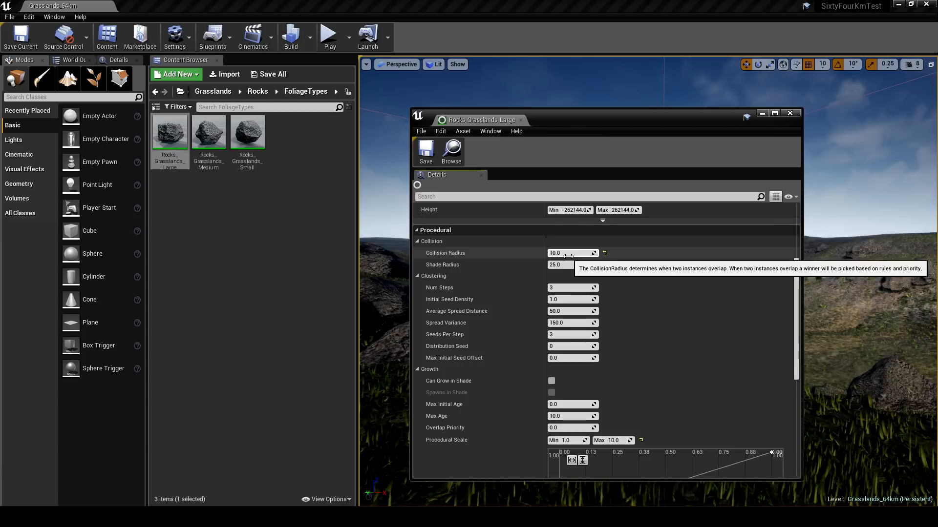
{"action": "left_click_drag", "start_coordinate": [588, 121], "coordinate": [291, 125]}
{"action": "right_click_drag", "start_coordinate": [614, 316], "coordinate": [576, 313]}
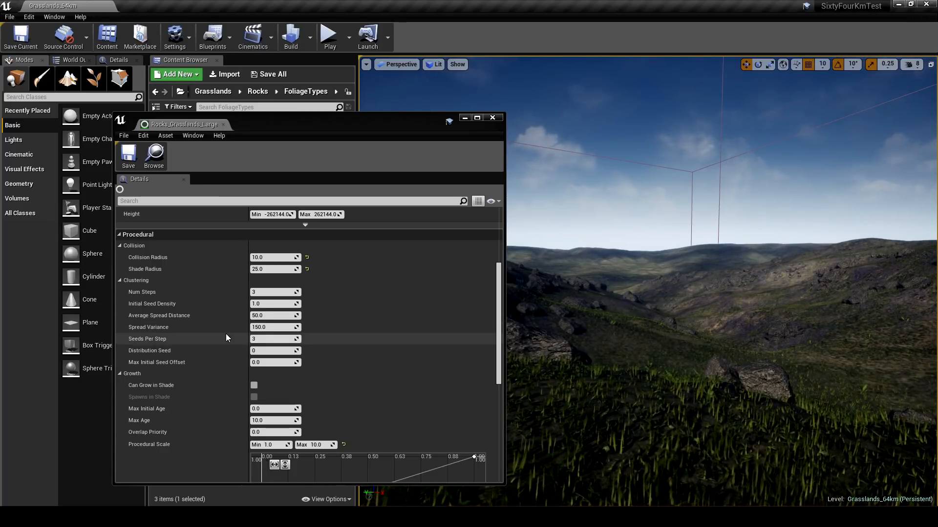
{"action": "scroll", "coordinate": [222, 335], "scroll_direction": "down", "scroll_amount": 3}
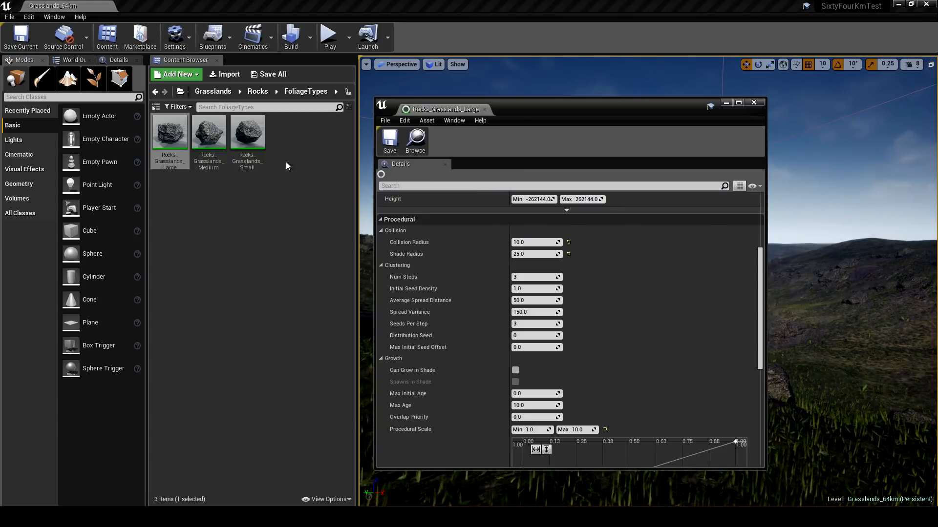
- Select the procedural foliage volume in the level and locate its Resimulate option alongside the large rock's procedural settings
{"action": "left_click", "coordinate": [116, 60]}
{"action": "right_click_drag", "start_coordinate": [826, 171], "coordinate": [807, 152]}
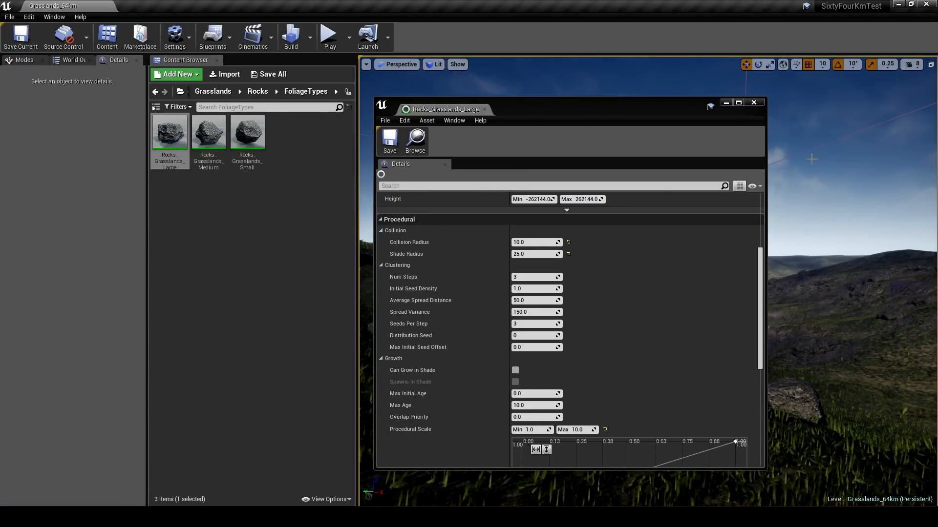
{"action": "left_click", "coordinate": [807, 152]}
{"action": "scroll", "coordinate": [38, 315], "scroll_direction": "down", "scroll_amount": 9}
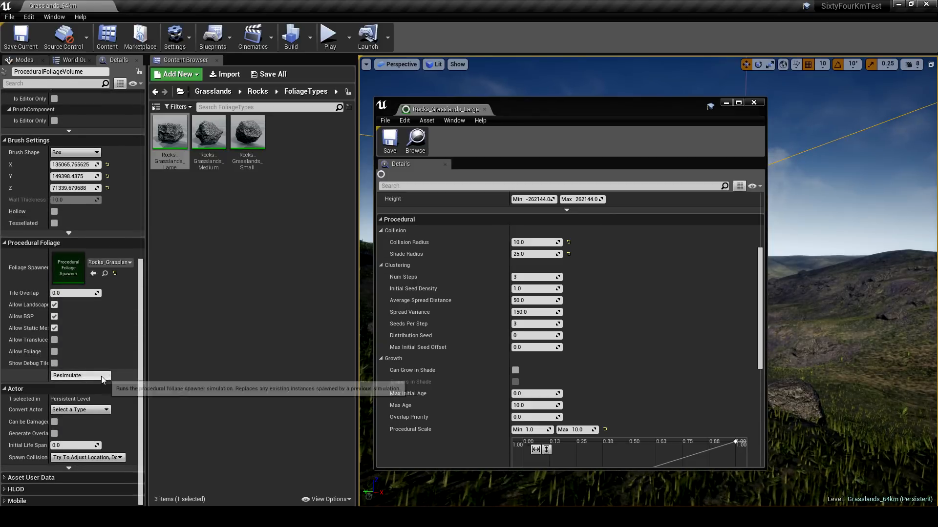
{"action": "scroll", "coordinate": [467, 377], "scroll_direction": "down", "scroll_amount": 1}
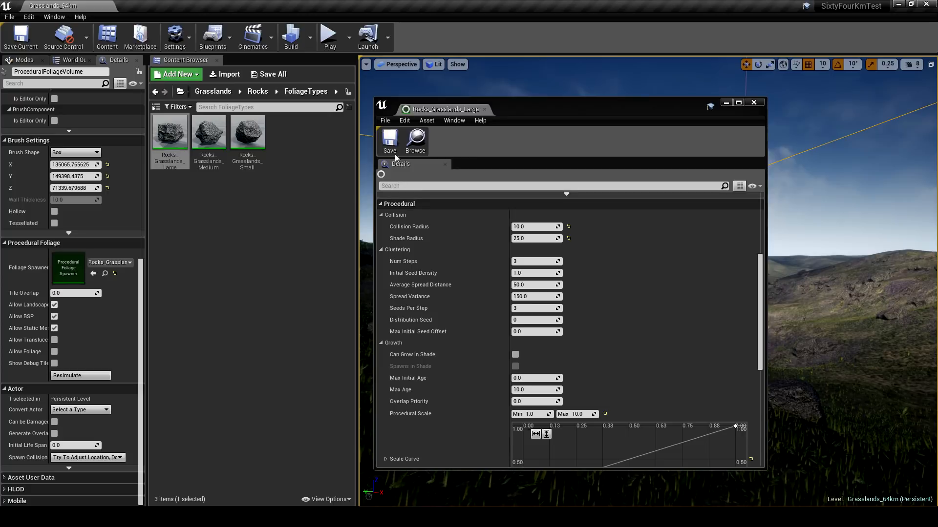
- Close the Rocks_Grasslands_Large foliage type and the Content Browser to enlarge the level viewport
{"action": "left_click", "coordinate": [754, 103]}
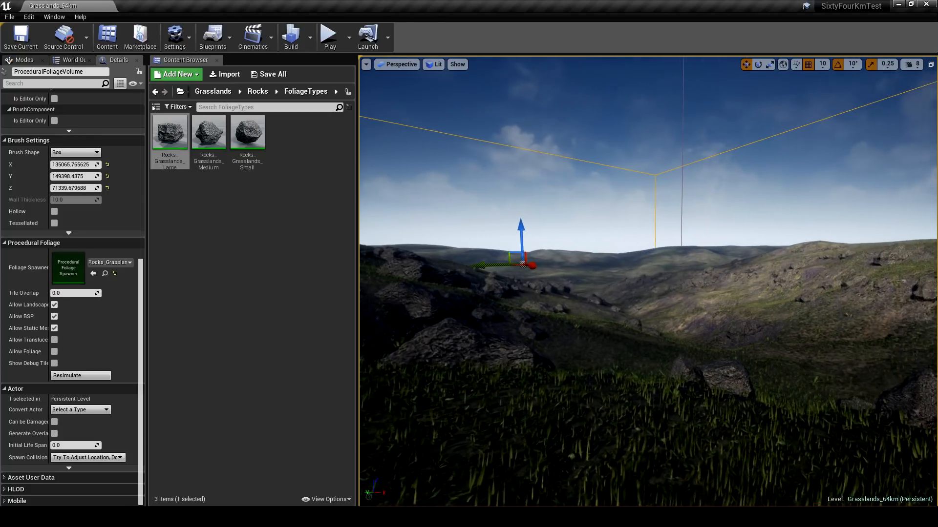
{"action": "left_click", "coordinate": [218, 61]}
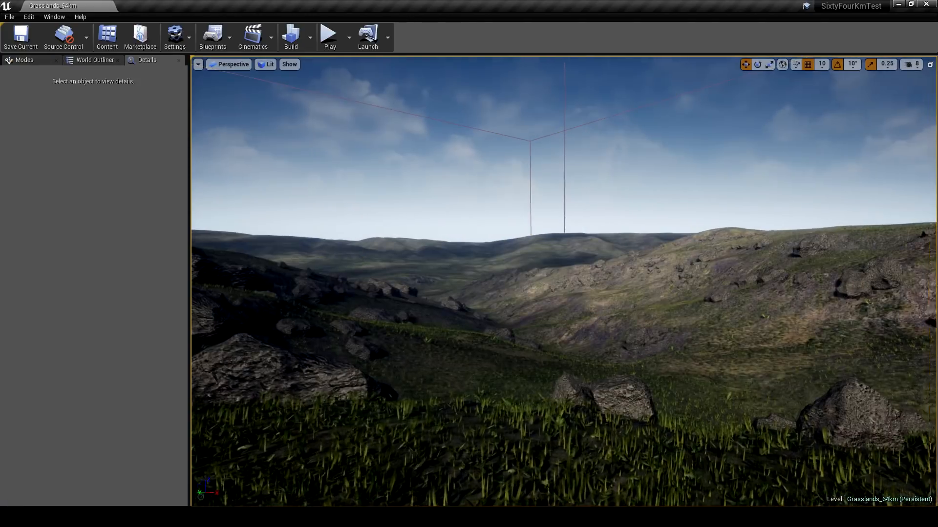
{"action": "right_click_drag", "start_coordinate": [391, 219], "coordinate": [479, 220]}
- Play the level and run the character across the grassy hills to inspect the scattered rocks and terrain
{"action": "left_click", "coordinate": [331, 45]}
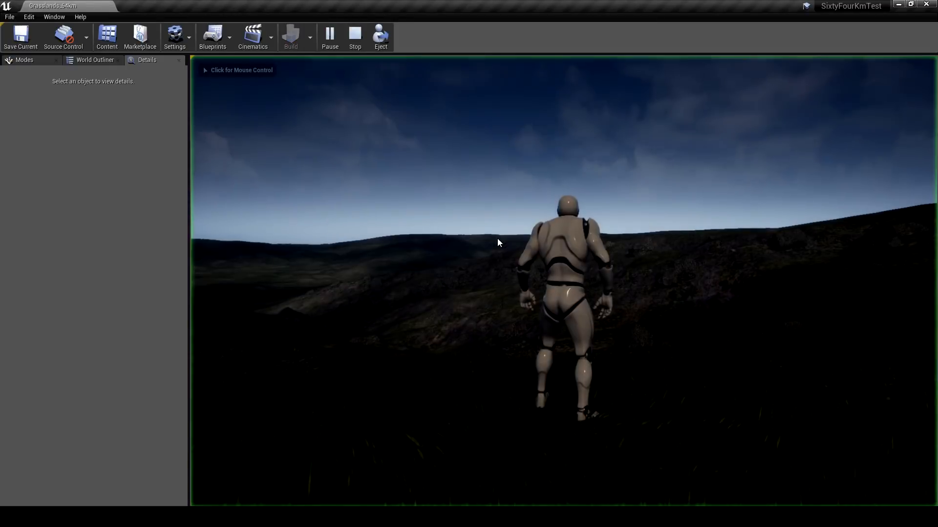
{"action": "left_click", "coordinate": [497, 239]}
{"action": "key", "text": "s"}
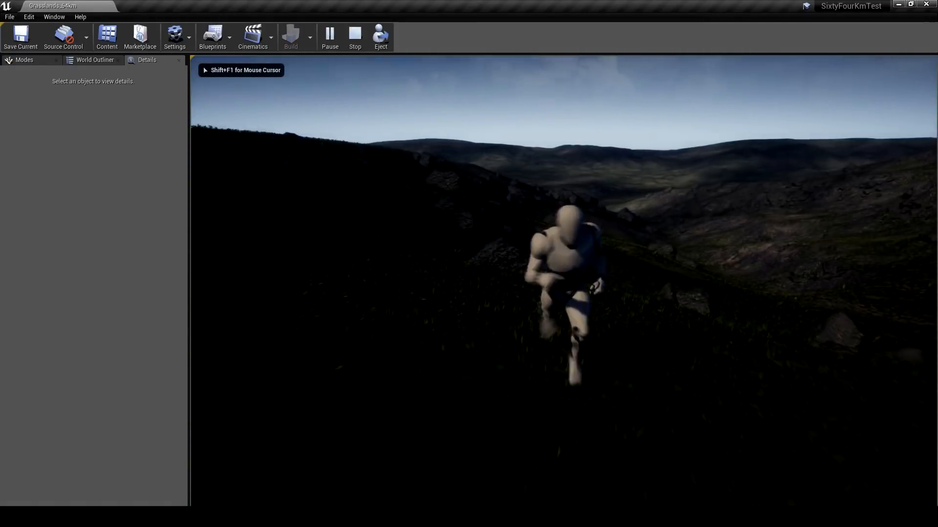
{"action": "key", "text": "w"}
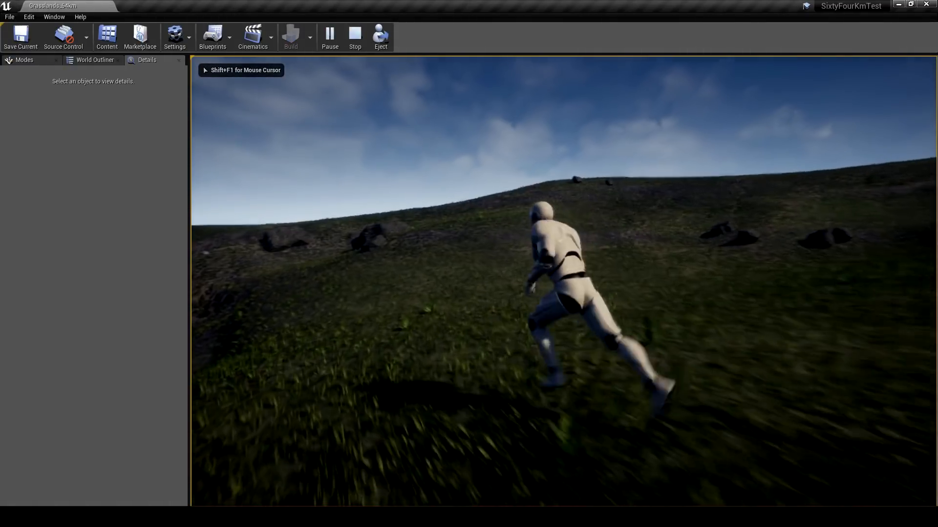
{"action": "key", "text": "d"}
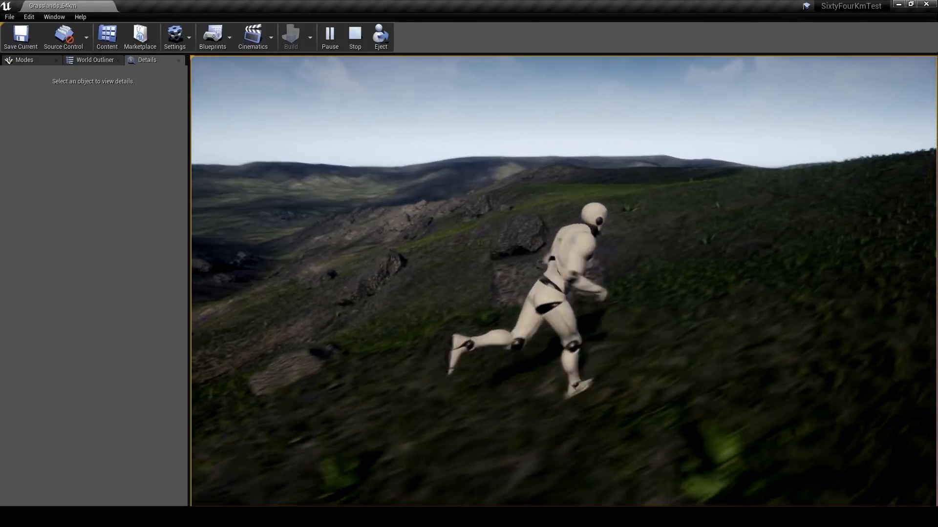
{"action": "key", "text": "w"}
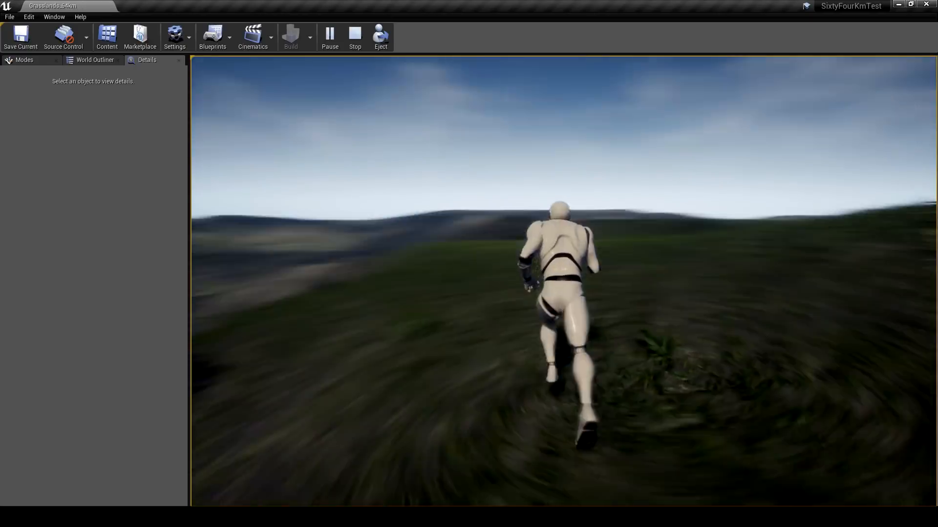
{"action": "key", "text": "a"}
{"action": "key", "text": "w"}
{"action": "key", "text": "d"}
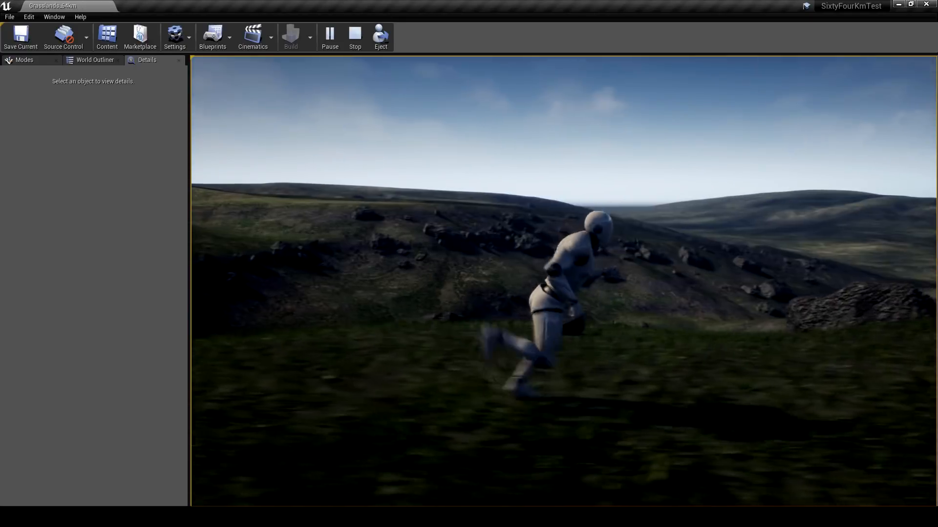
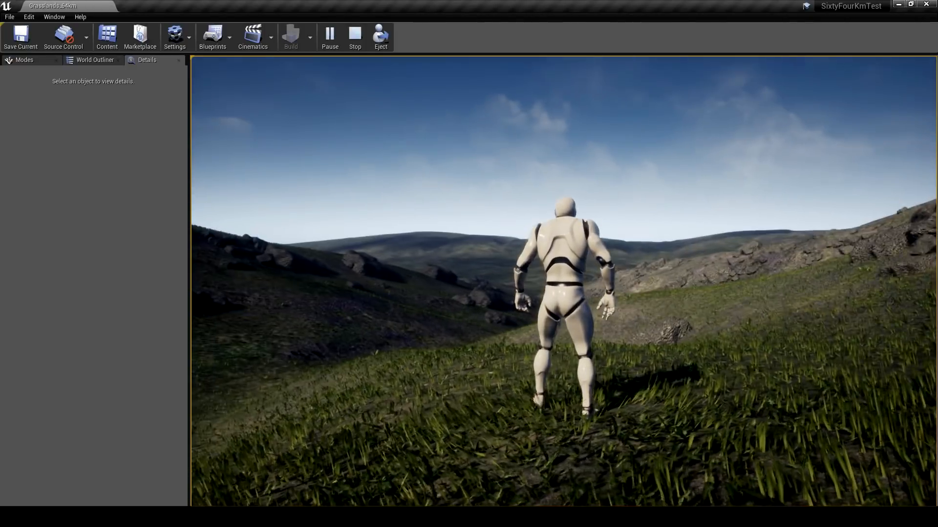
- Stop the play session and open the Generic_Erosion_01 folder within Brushify's DistanceMeshes assets
{"action": "key", "text": "Escape"}
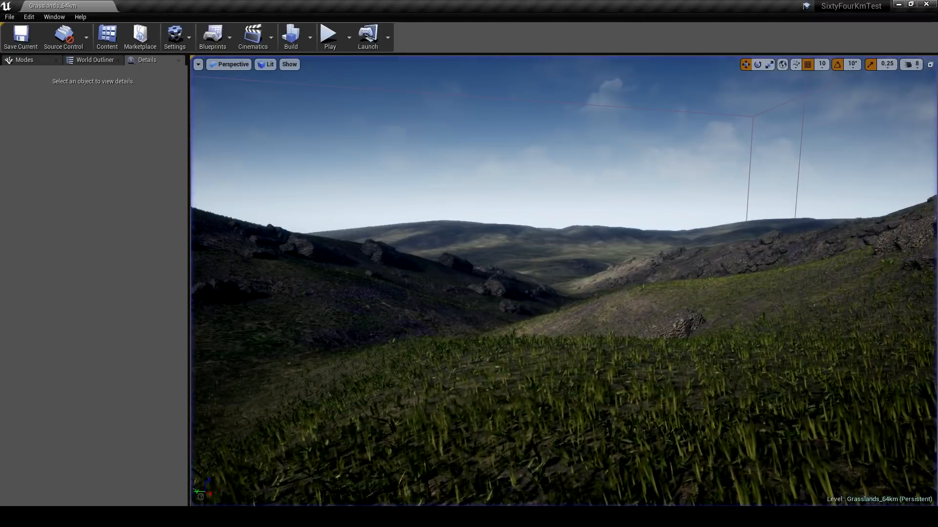
{"action": "right_click_drag", "start_coordinate": [644, 275], "coordinate": [684, 293]}
{"action": "key", "text": "w"}
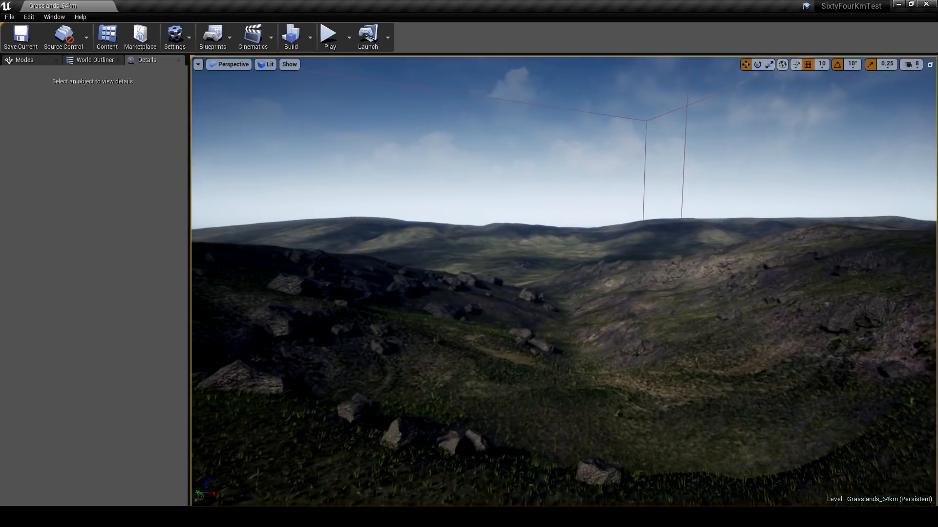
{"action": "left_click", "coordinate": [109, 38]}
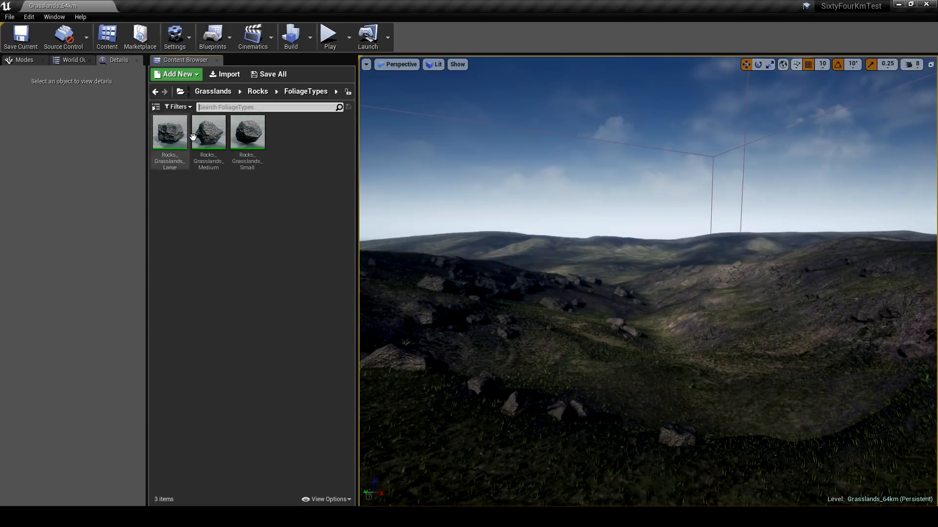
{"action": "left_click", "coordinate": [222, 93]}
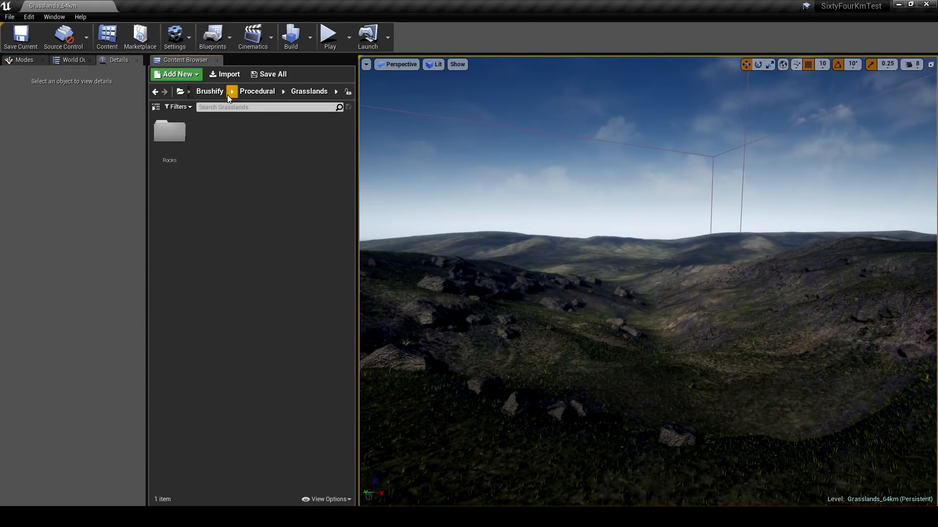
{"action": "left_click", "coordinate": [217, 93]}
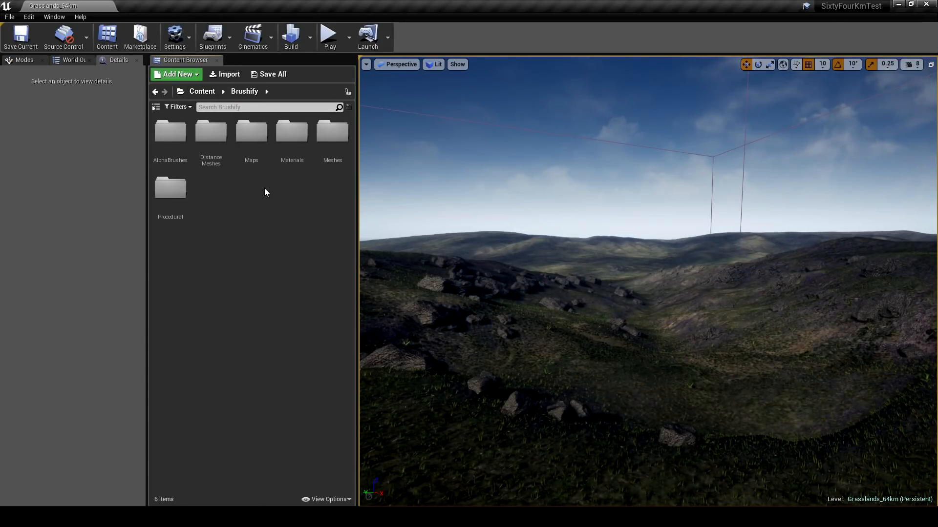
{"action": "double_click", "coordinate": [210, 149]}
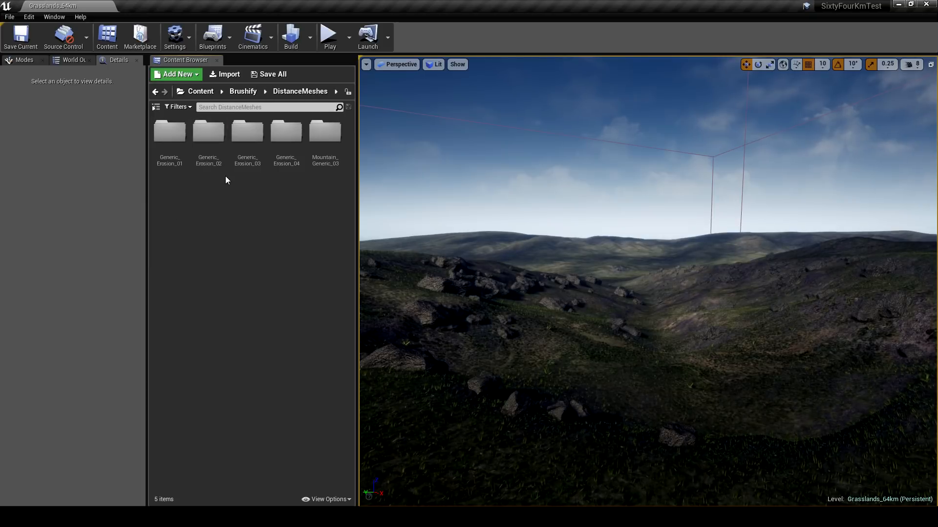
{"action": "double_click", "coordinate": [170, 137]}
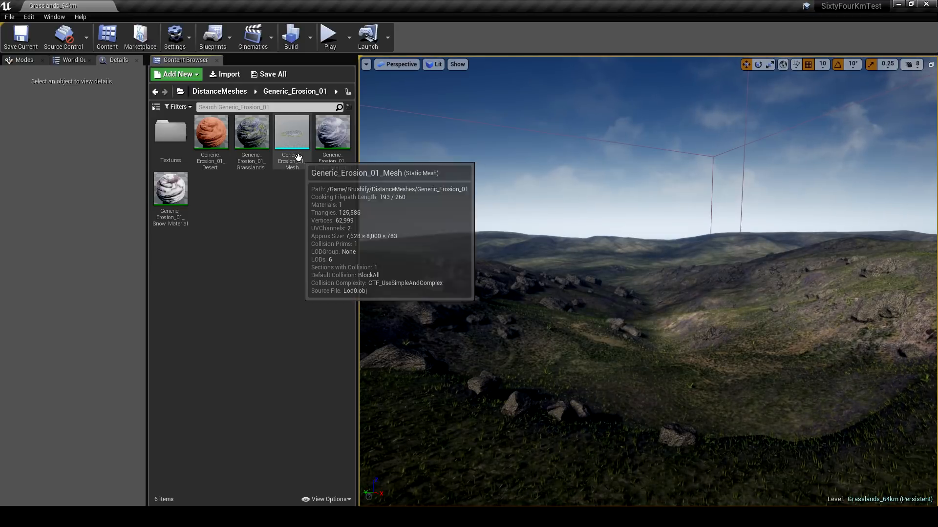
- Place Generic_Erosion_01_Mesh beyond the valley, enlarge and rotate it, and move it back to the horizon
{"action": "left_click_drag", "start_coordinate": [295, 146], "coordinate": [602, 259]}
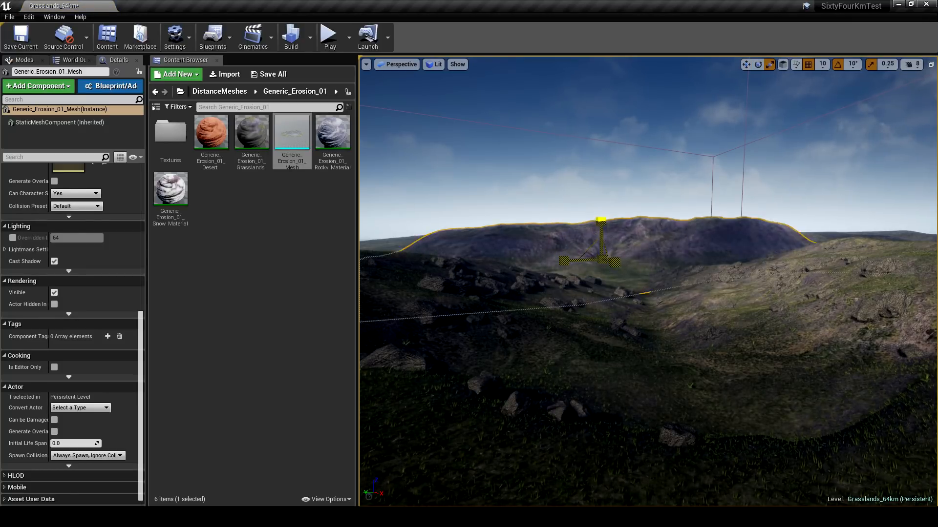
{"action": "key", "text": "e"}
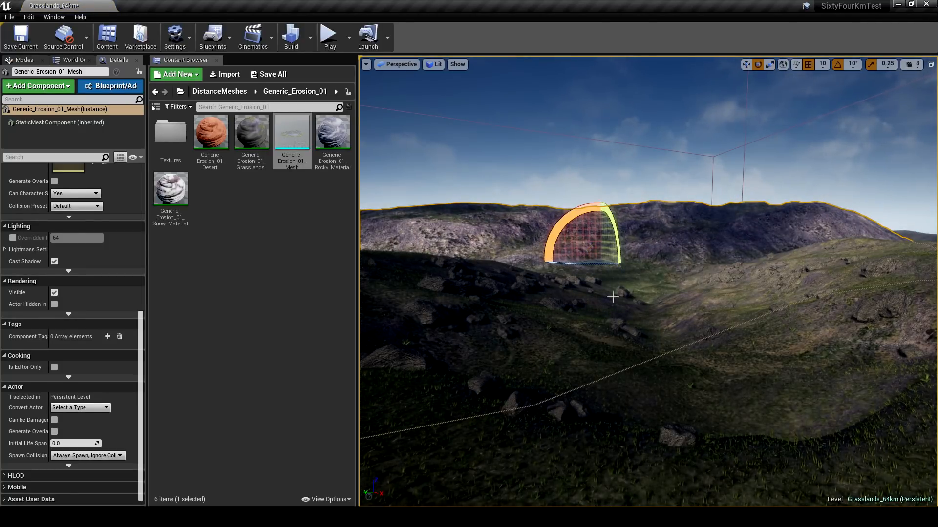
{"action": "left_click_drag", "start_coordinate": [597, 268], "coordinate": [543, 252]}
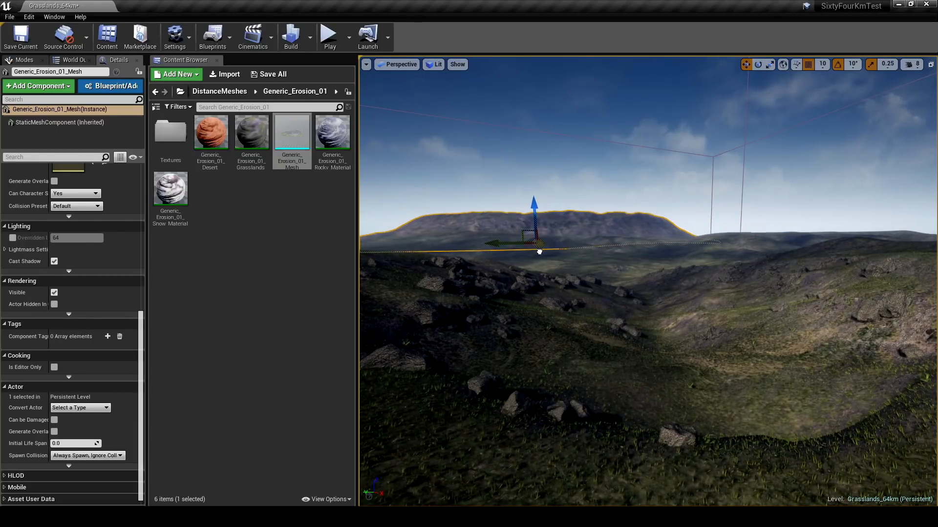
{"action": "right_click_drag", "start_coordinate": [543, 252], "coordinate": [511, 246]}
- Rotate the distant Generic_Erosion_01 ridge further, settle its position behind the valley, and deselect it
{"action": "key", "text": "e"}
{"action": "left_click_drag", "start_coordinate": [581, 251], "coordinate": [613, 253]}
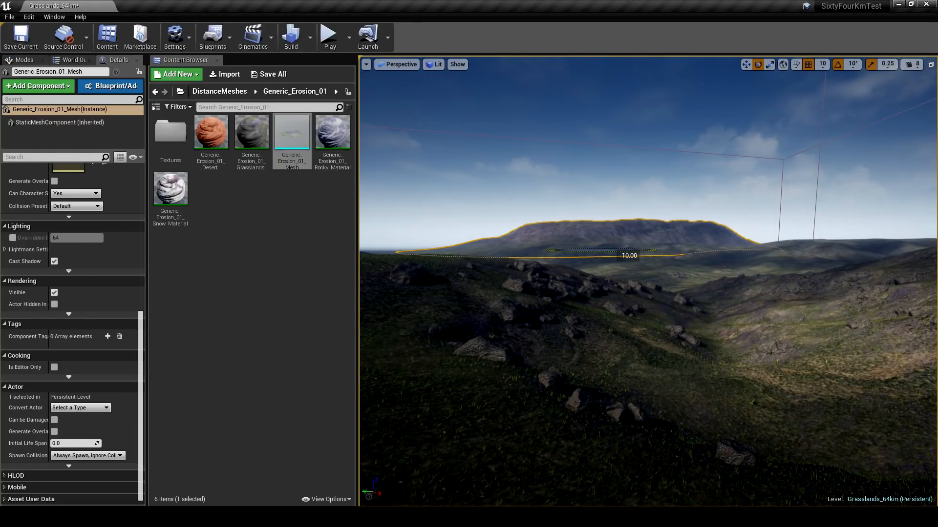
{"action": "key", "text": "w"}
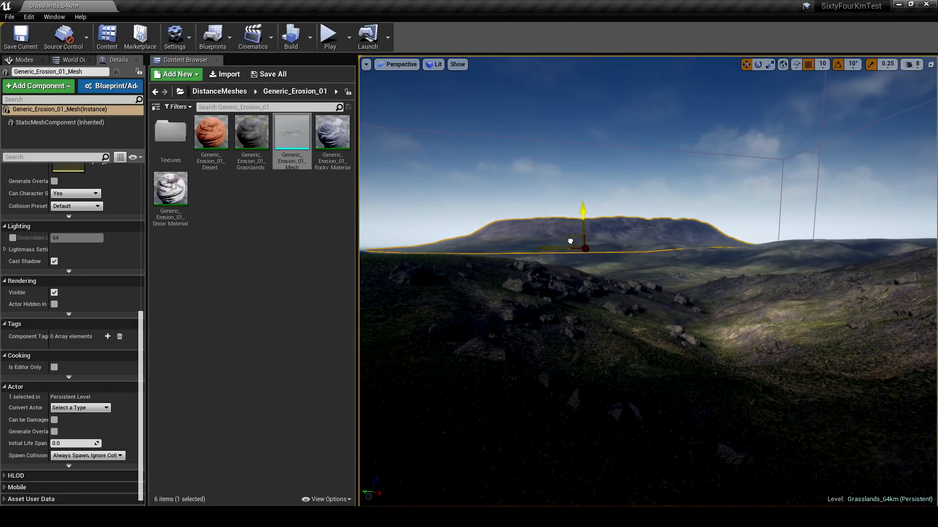
{"action": "right_click_drag", "start_coordinate": [552, 241], "coordinate": [564, 262]}
{"action": "key", "text": "Escape"}
{"action": "right_click_drag", "start_coordinate": [640, 271], "coordinate": [694, 279]}
- Place Mountain_Generic_03_Mesh from the DistanceMeshes assets beyond the valley and scale it uniformly to 5.25
{"action": "left_click", "coordinate": [232, 92]}
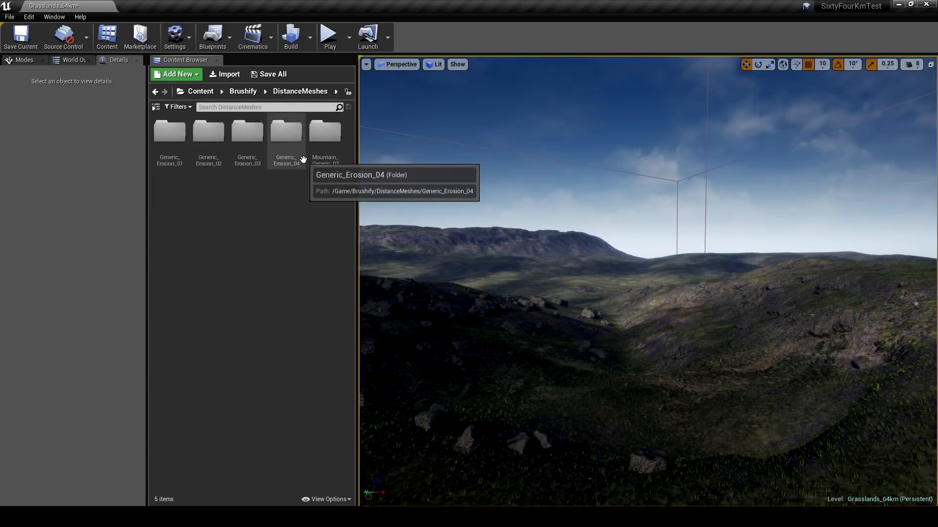
{"action": "double_click", "coordinate": [331, 150]}
{"action": "left_click_drag", "start_coordinate": [332, 153], "coordinate": [608, 278]}
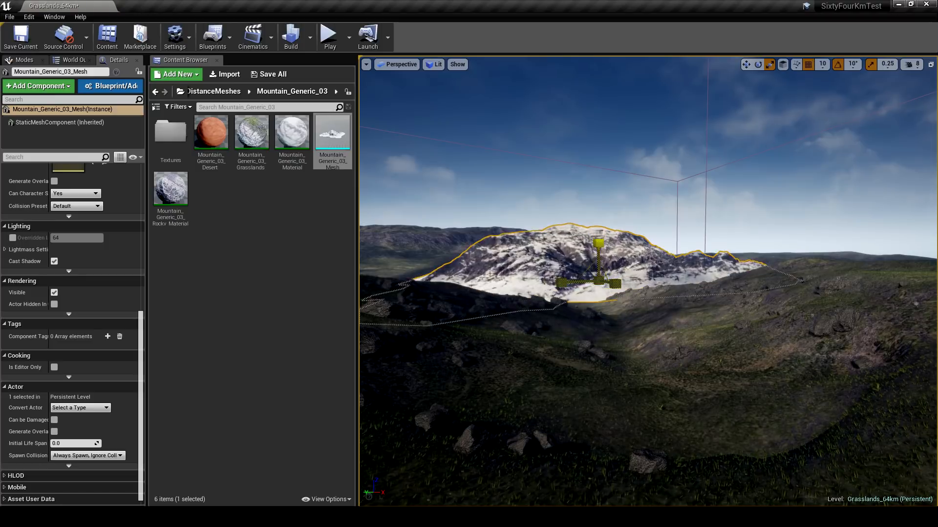
{"action": "left_click_drag", "start_coordinate": [589, 271], "coordinate": [602, 270]}
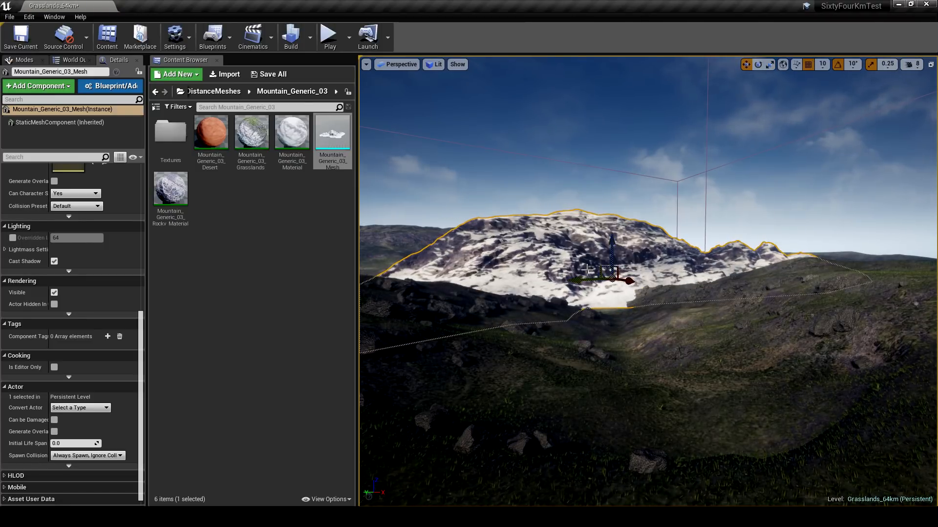
- Apply Mountain_Generic_03_Grasslands_Material to the mountain, shift it sideways, and rotate it to about 70° around its vertical axis
{"action": "left_click_drag", "start_coordinate": [140, 336], "coordinate": [132, 187]}
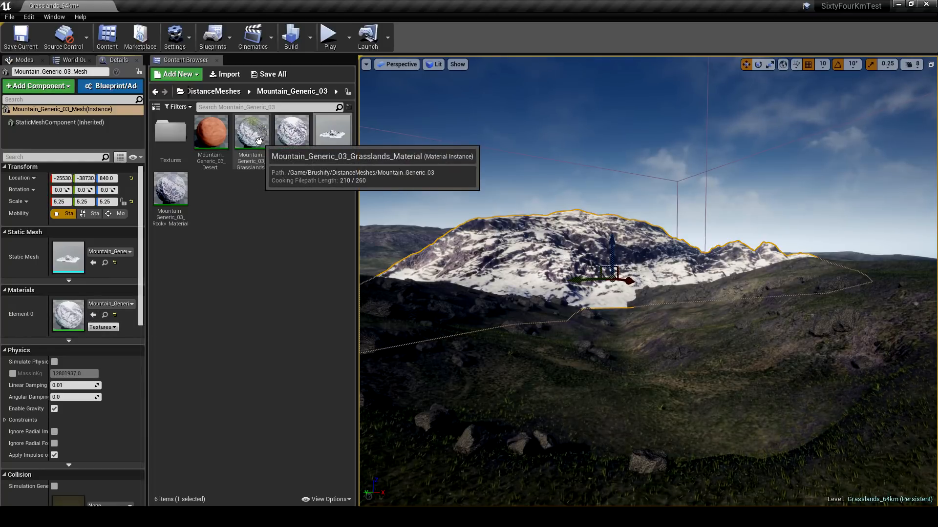
{"action": "left_click_drag", "start_coordinate": [256, 139], "coordinate": [71, 312]}
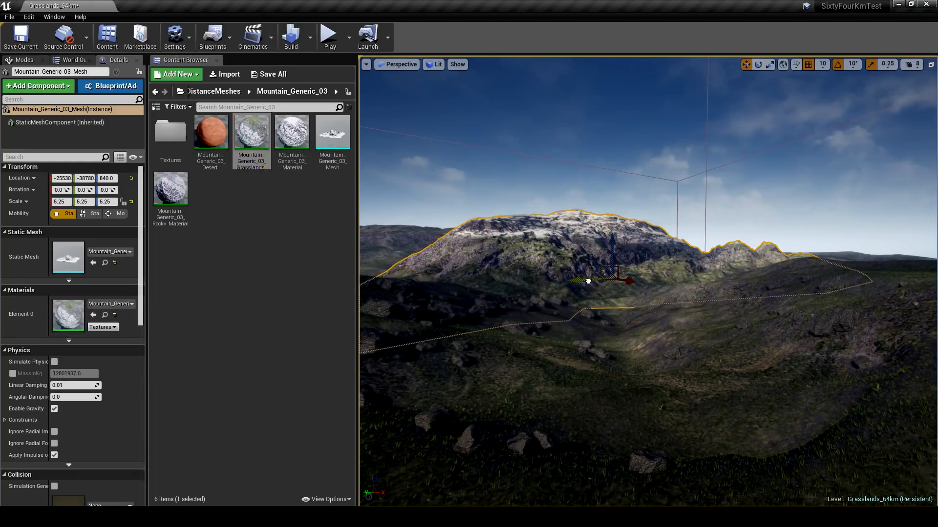
{"action": "mouse_move", "coordinate": [588, 281]}
{"action": "left_mouse_down"}
{"action": "mouse_move", "coordinate": [677, 285]}
{"action": "mouse_move", "coordinate": [662, 282]}
{"action": "left_mouse_up"}
{"action": "key", "text": "e"}
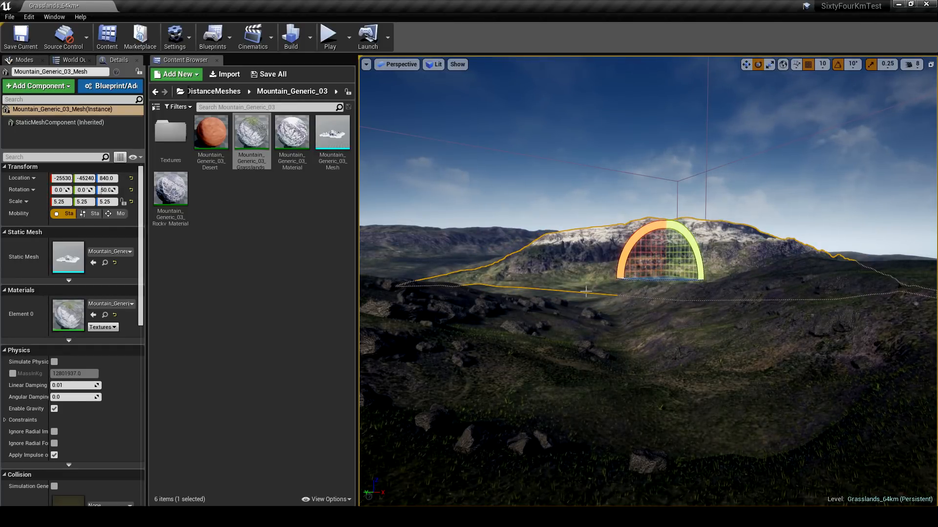
{"action": "right_click_drag", "start_coordinate": [586, 291], "coordinate": [596, 294]}
- Scale the mountain to 25.25, rotate it to about 80°, and move it far back behind the erosion ridge
{"action": "left_click_drag", "start_coordinate": [643, 277], "coordinate": [503, 262]}
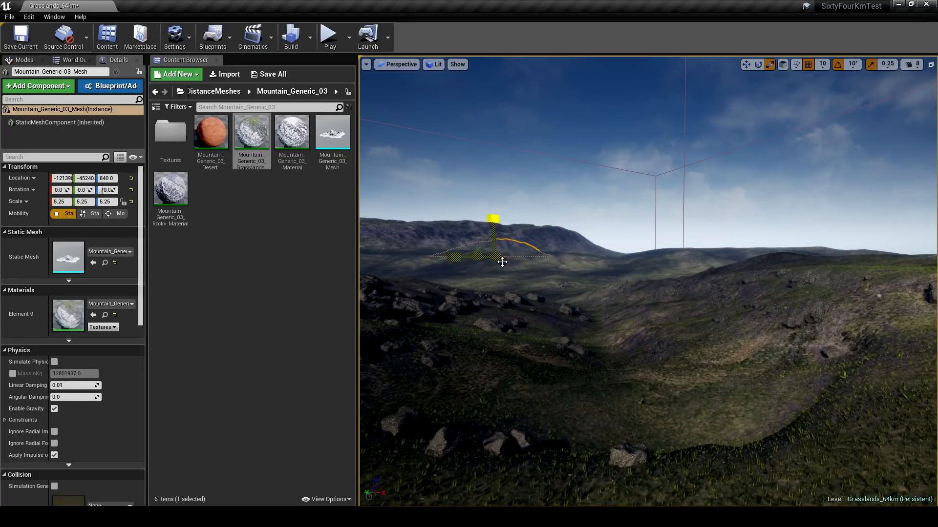
{"action": "left_click_drag", "start_coordinate": [494, 218], "coordinate": [519, 197]}
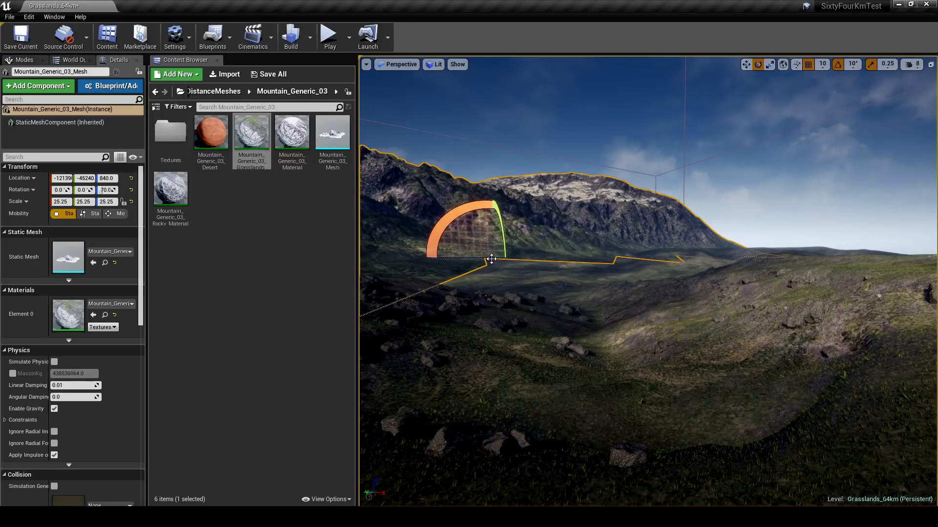
{"action": "mouse_move", "coordinate": [492, 259]}
{"action": "left_mouse_down"}
{"action": "mouse_move", "coordinate": [515, 258]}
{"action": "mouse_move", "coordinate": [500, 259]}
{"action": "left_mouse_up"}
{"action": "right_click_drag", "start_coordinate": [521, 273], "coordinate": [603, 279]}
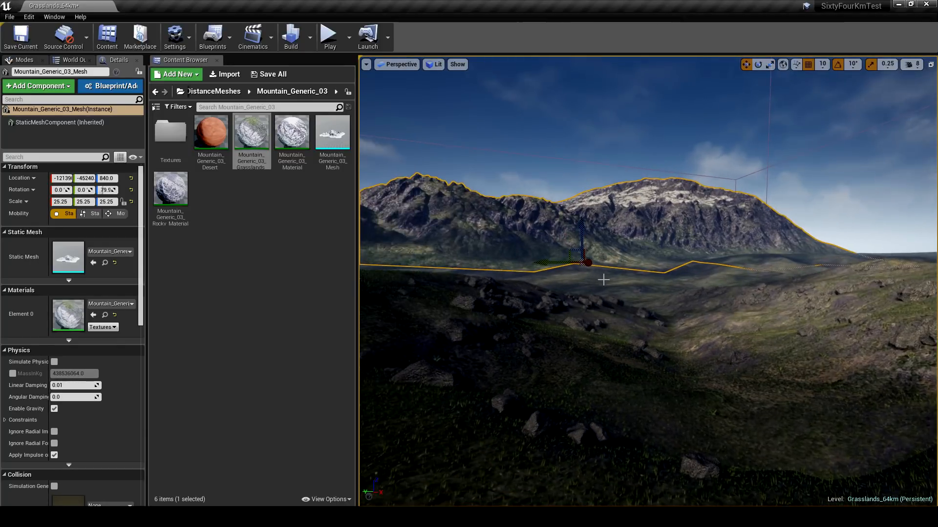
{"action": "left_click_drag", "start_coordinate": [562, 261], "coordinate": [637, 262]}
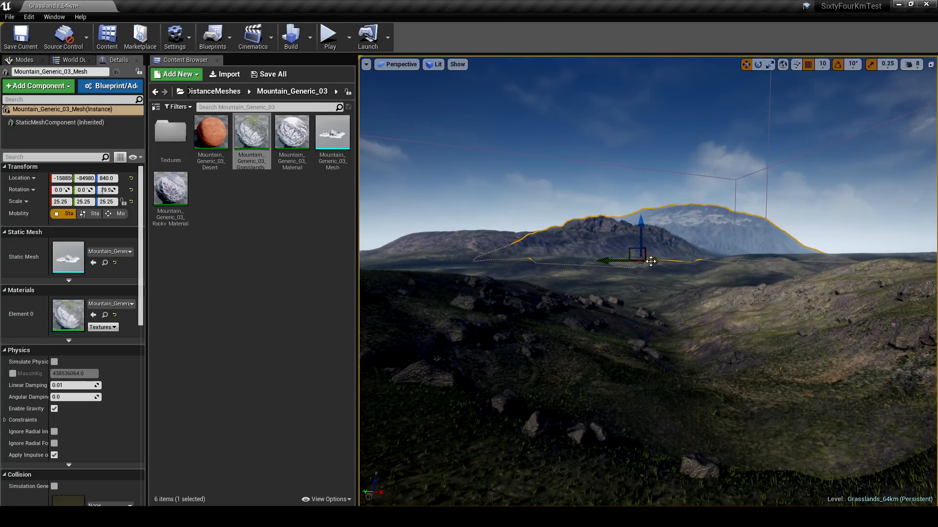
{"action": "right_click_drag", "start_coordinate": [727, 266], "coordinate": [625, 261]}
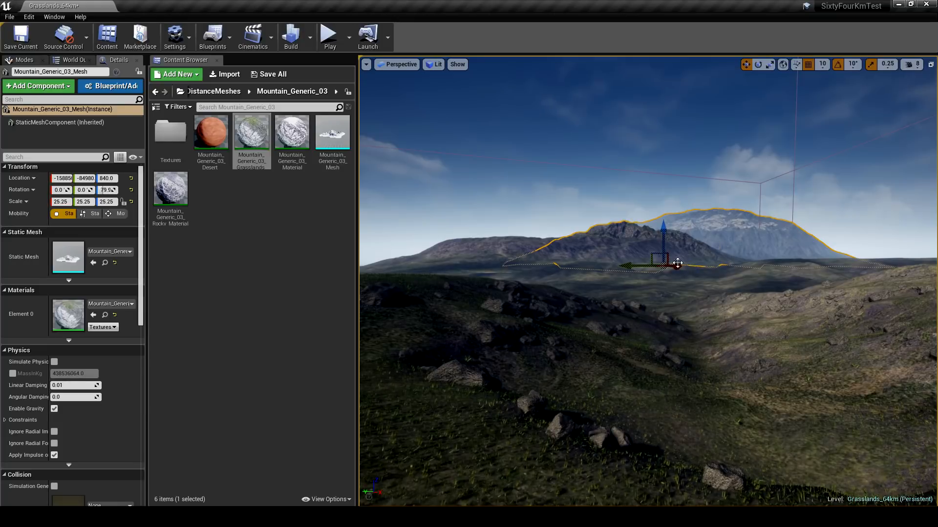
- Duplicate the large mountain, rotate the copy to about -110°, and place it beside the original on the horizon
{"action": "left_click_drag", "start_coordinate": [652, 256], "coordinate": [613, 268], "text": "alt"}
{"action": "key", "text": "e"}
{"action": "right_click_drag", "start_coordinate": [475, 276], "coordinate": [449, 276]}
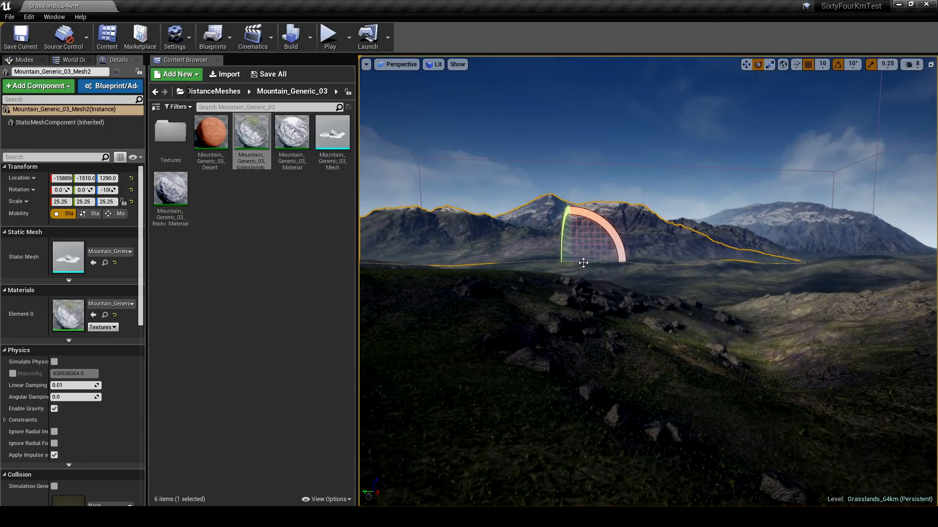
{"action": "left_click_drag", "start_coordinate": [583, 262], "coordinate": [541, 254]}
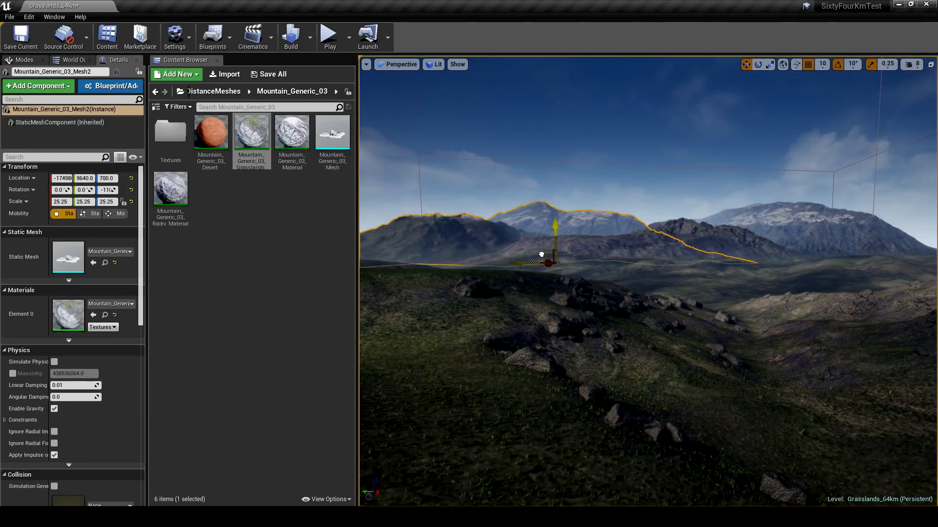
- Turn off rotation and position snapping while adjusting the duplicated mountain's placement
{"action": "left_click_drag", "start_coordinate": [581, 220], "coordinate": [555, 230]}
{"action": "left_click", "coordinate": [838, 67]}
{"action": "key", "text": "w"}
{"action": "left_click", "coordinate": [808, 69]}
{"action": "key", "text": "Escape"}
- Refine the duplicated mountain at scale 29.5, shifting and lowering it into the distant range, and deselect it
{"action": "right_click_drag", "start_coordinate": [641, 237], "coordinate": [591, 240]}
{"action": "left_click", "coordinate": [557, 222]}
{"action": "left_click_drag", "start_coordinate": [655, 237], "coordinate": [712, 237]}
{"action": "key", "text": "Escape"}
{"action": "right_click_drag", "start_coordinate": [701, 254], "coordinate": [758, 253]}
{"action": "left_click", "coordinate": [591, 200]}
{"action": "right_click_drag", "start_coordinate": [591, 200], "coordinate": [576, 198]}
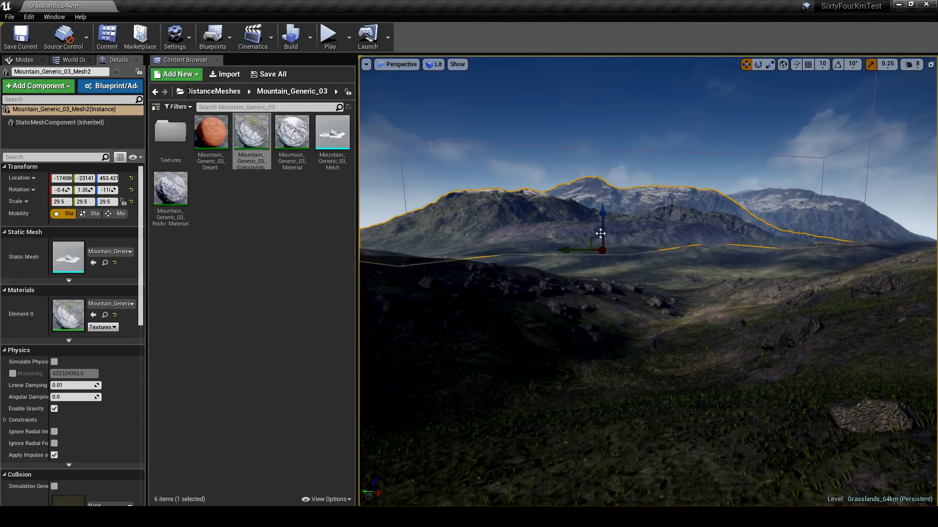
{"action": "left_click_drag", "start_coordinate": [595, 235], "coordinate": [591, 241]}
{"action": "key", "text": "Escape"}
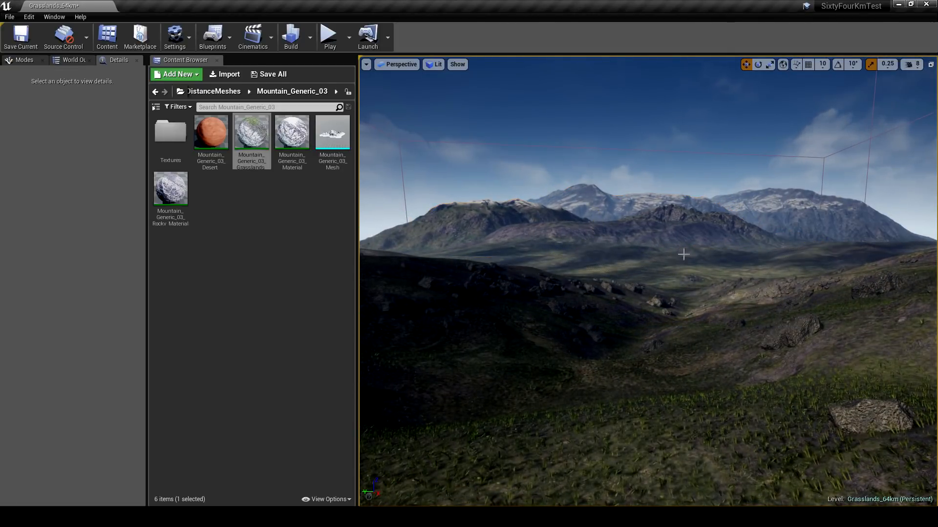
- Duplicate the Generic_Erosion_01 ridge and position the copy across the open horizon beside the mountain range
{"action": "mouse_move", "coordinate": [686, 255]}
{"action": "right_mouse_down"}
{"action": "mouse_move", "coordinate": [646, 254]}
{"action": "mouse_move", "coordinate": [684, 248]}
{"action": "right_mouse_up"}
{"action": "left_click", "coordinate": [676, 237]}
{"action": "left_click_drag", "start_coordinate": [682, 260], "coordinate": [497, 265]}
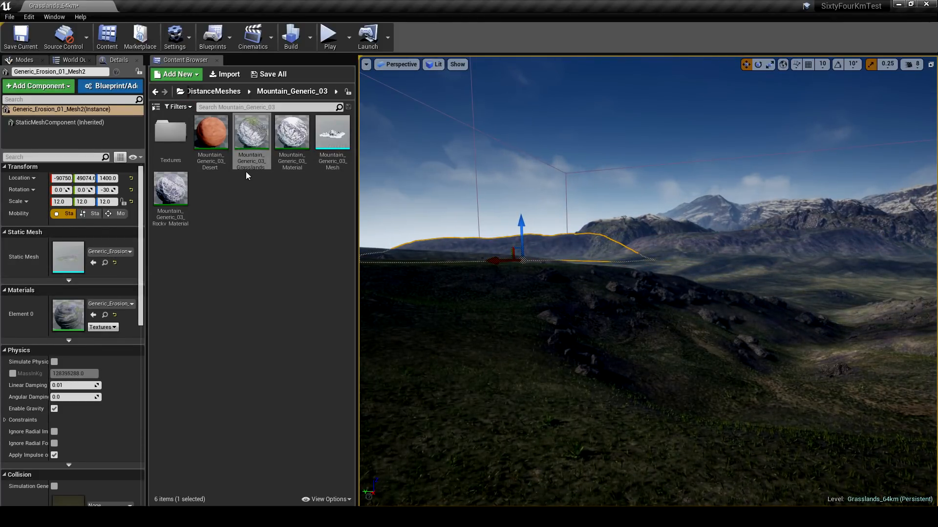
- Replace the copied ridge's static mesh with Generic_Erosion_03_Mesh from the DistanceMeshes assets
{"action": "left_click", "coordinate": [233, 96]}
{"action": "double_click", "coordinate": [251, 132]}
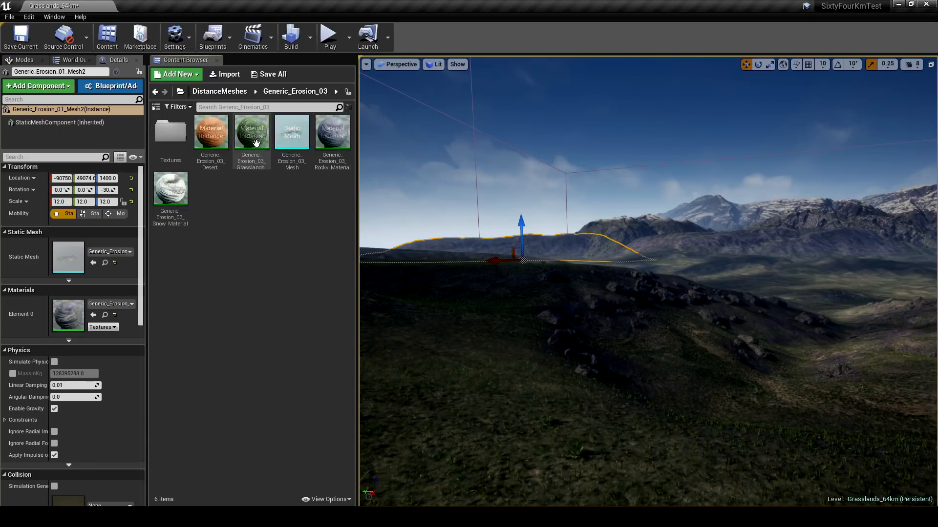
{"action": "left_click", "coordinate": [292, 134]}
{"action": "left_click_drag", "start_coordinate": [299, 185], "coordinate": [69, 254]}
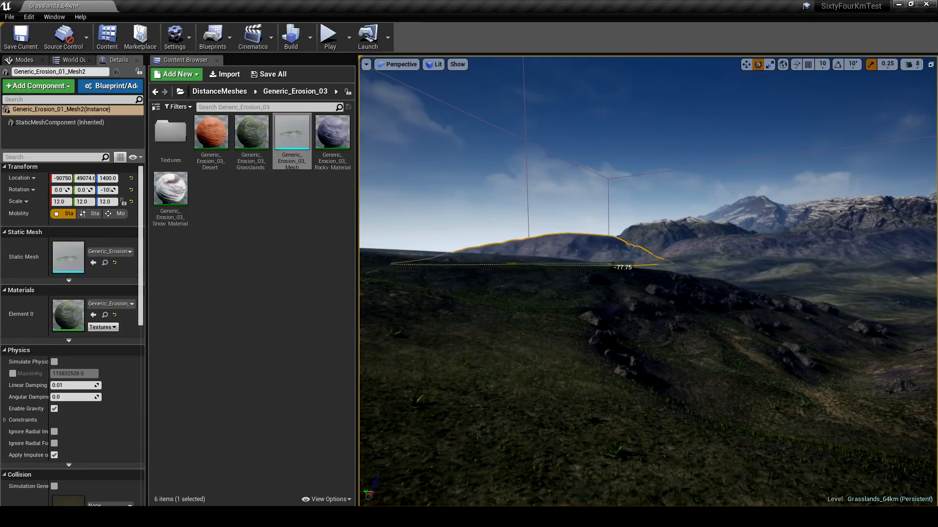
- Scale the Generic_Erosion_03 hill to 13.25 and rotate it around its vertical axis to show a different side
{"action": "left_click_drag", "start_coordinate": [614, 265], "coordinate": [574, 263]}
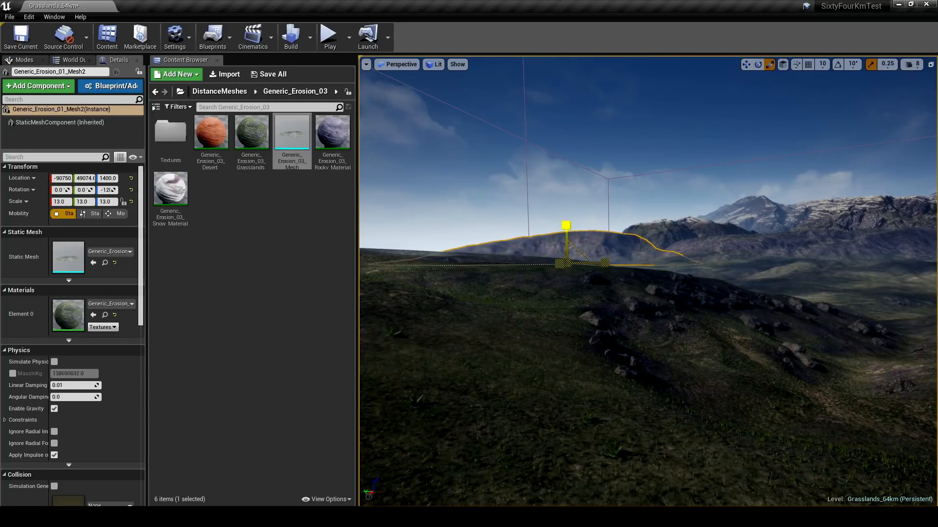
{"action": "key", "text": "w"}
{"action": "right_click_drag", "start_coordinate": [683, 305], "coordinate": [660, 304]}
{"action": "key", "text": "e"}
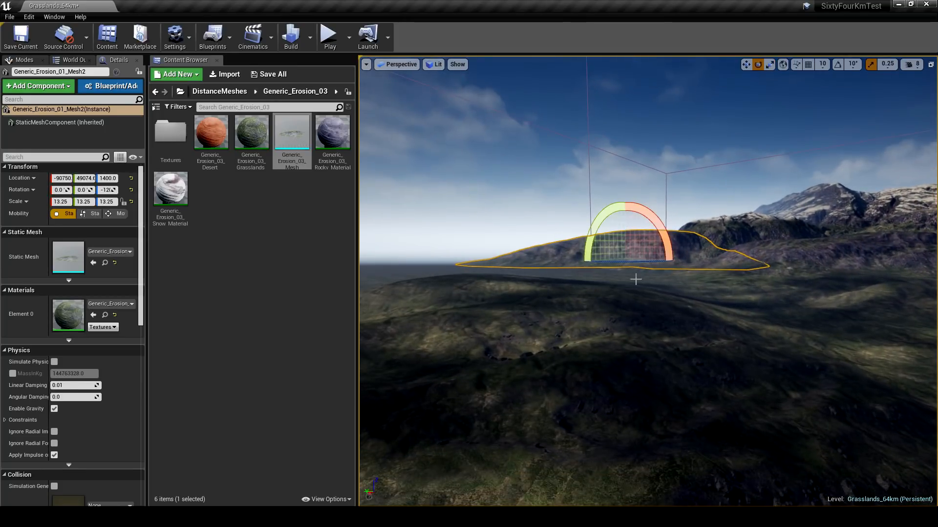
{"action": "left_click_drag", "start_coordinate": [622, 266], "coordinate": [711, 266]}
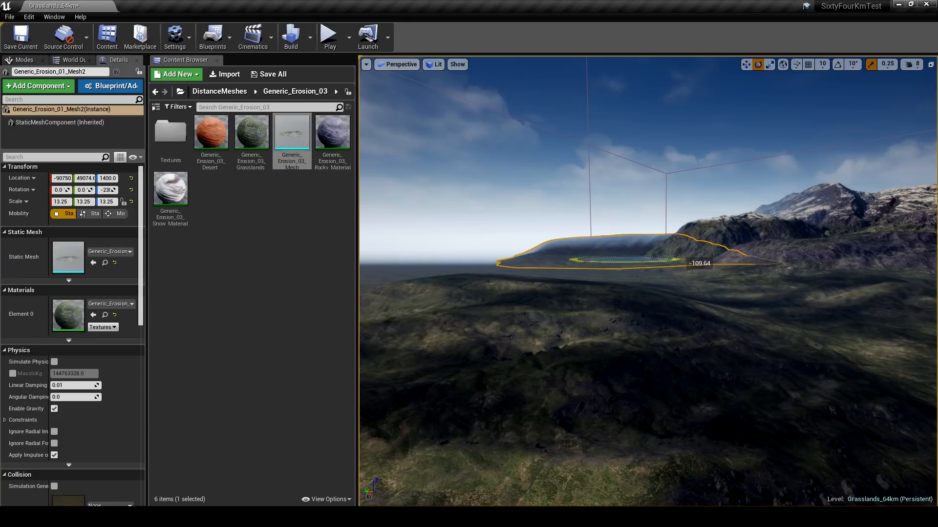
- Lower the Generic_Erosion_03 hill into the terrain and shift it along the horizon beside the mountains
{"action": "left_click_drag", "start_coordinate": [615, 246], "coordinate": [622, 252]}
{"action": "right_click_drag", "start_coordinate": [623, 252], "coordinate": [610, 252]}
{"action": "key", "text": "s"}
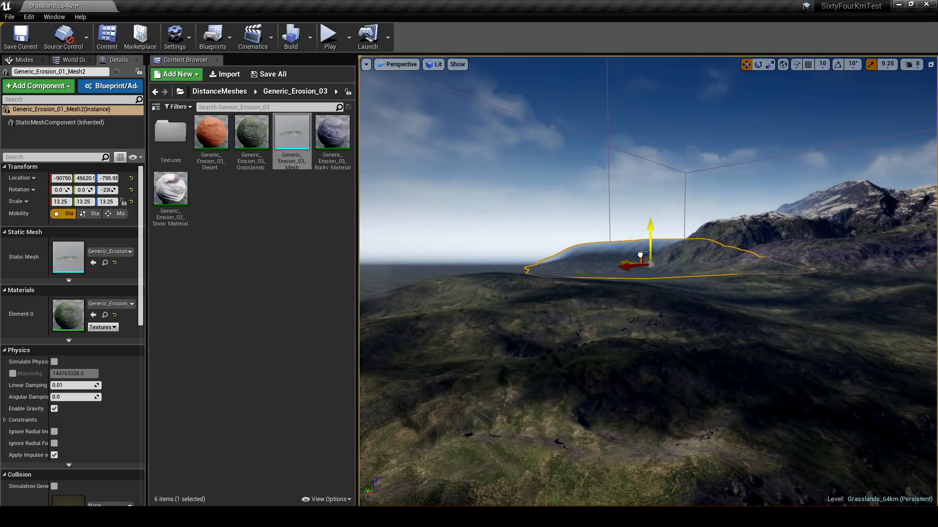
{"action": "right_click_drag", "start_coordinate": [672, 273], "coordinate": [643, 274]}
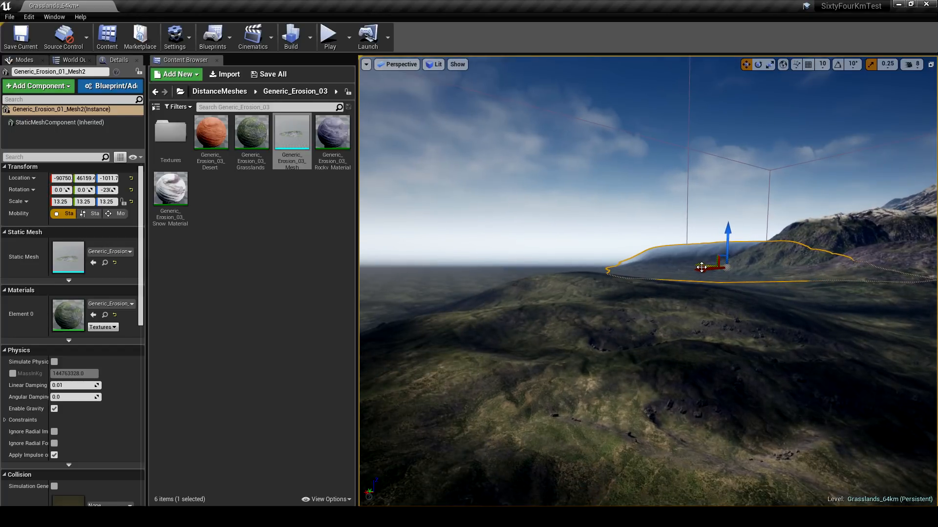
- Duplicate the Generic_Erosion_03 hill along the horizon and replace the copy's static mesh with Generic_Erosion_02_Mesh from the DistanceMeshes assets
{"action": "left_click_drag", "start_coordinate": [682, 265], "coordinate": [487, 277]}
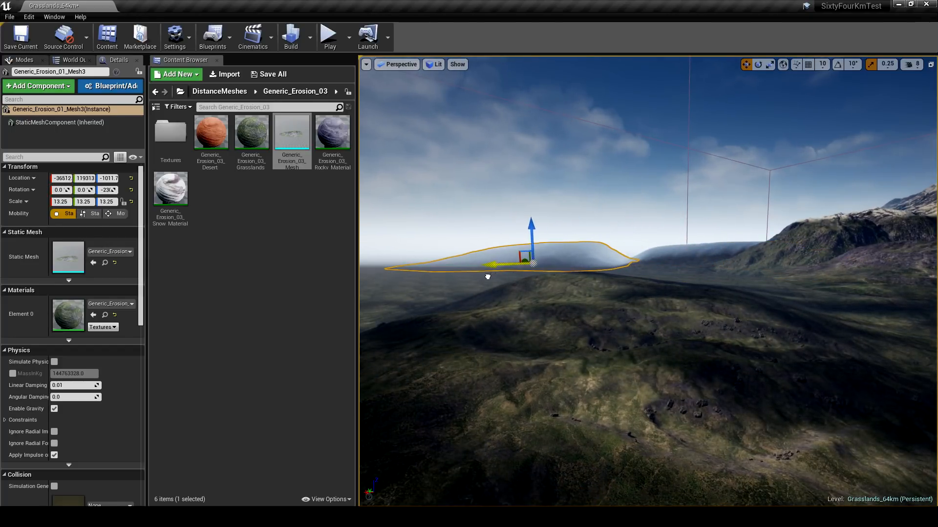
{"action": "left_click", "coordinate": [219, 92]}
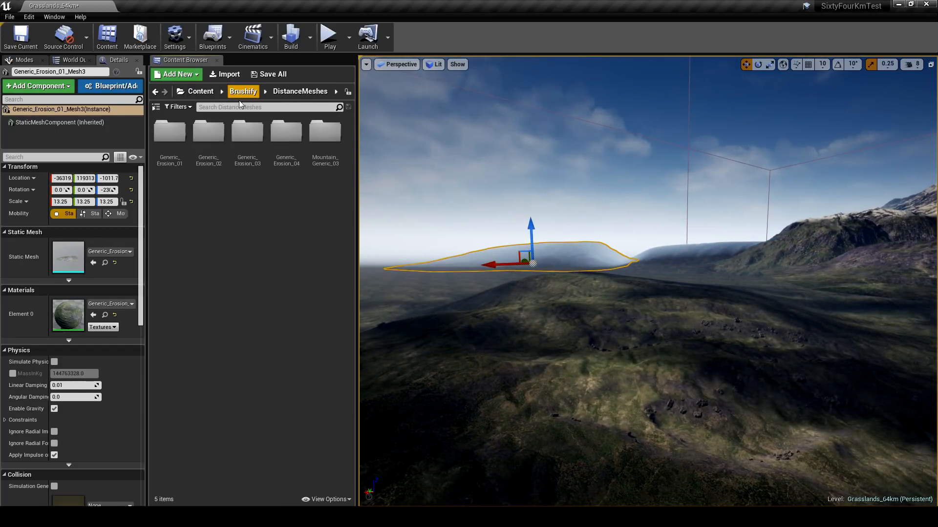
{"action": "double_click", "coordinate": [210, 133]}
{"action": "left_click", "coordinate": [294, 163]}
{"action": "left_click_drag", "start_coordinate": [294, 169], "coordinate": [68, 257]}
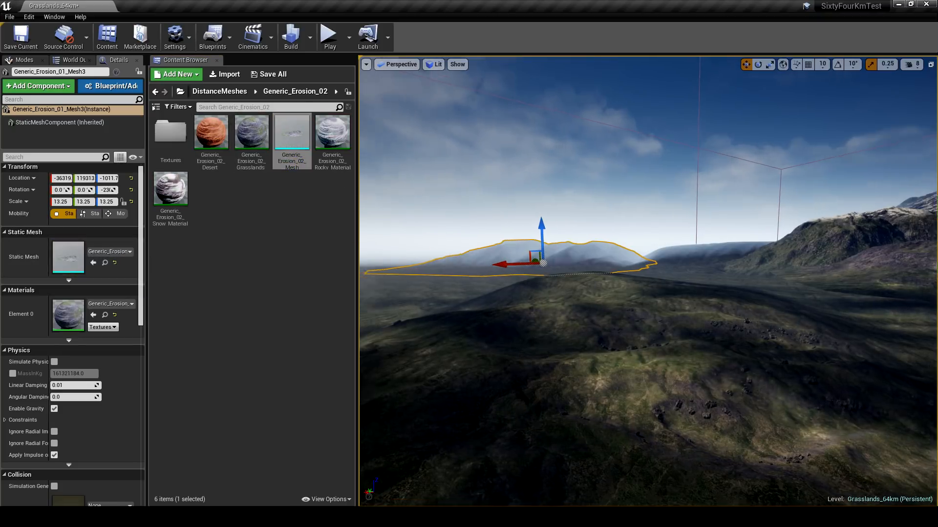
- Scale the Generic_Erosion_02 mountain to 21.25 and rotate it around its vertical axis
{"action": "key", "text": "r"}
{"action": "left_click_drag", "start_coordinate": [571, 274], "coordinate": [614, 245]}
{"action": "right_click_drag", "start_coordinate": [614, 254], "coordinate": [609, 255]}
{"action": "key", "text": "e"}
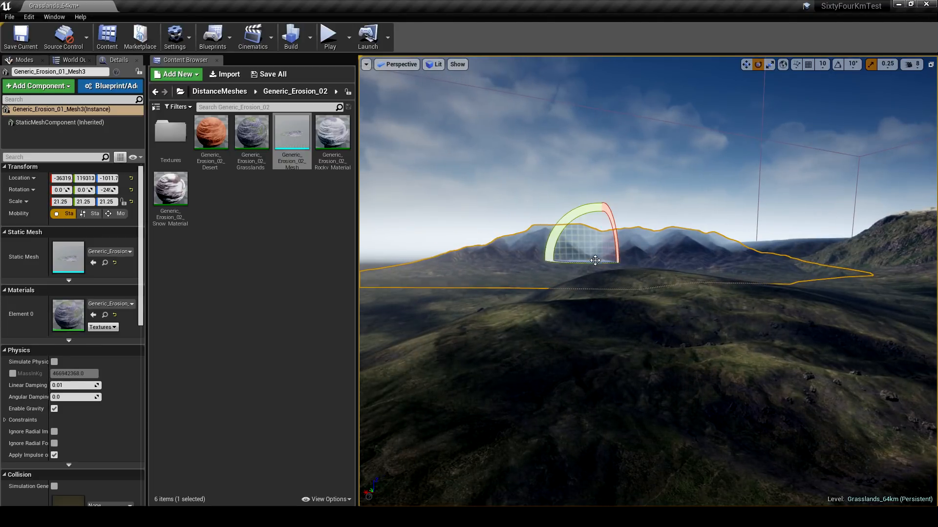
{"action": "left_click_drag", "start_coordinate": [595, 261], "coordinate": [602, 262]}
{"action": "right_click_drag", "start_coordinate": [602, 263], "coordinate": [584, 257]}
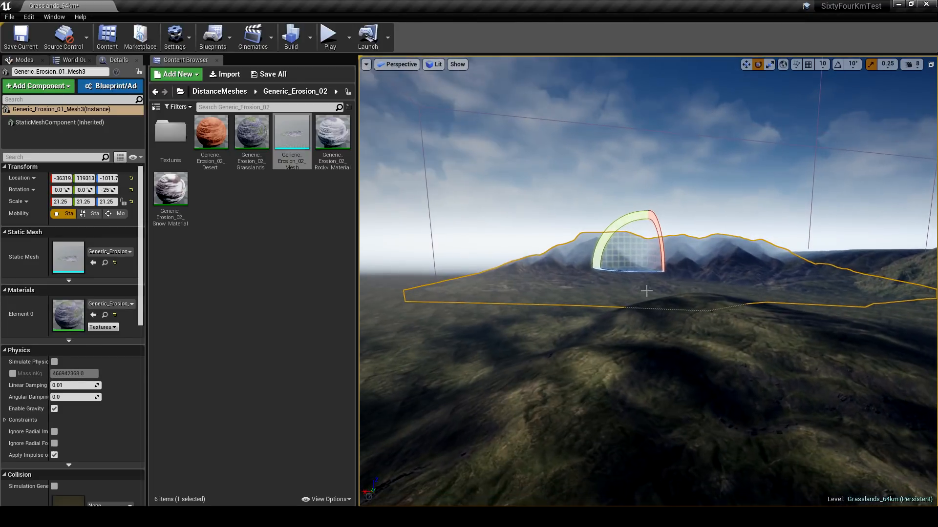
- Lower the Generic_Erosion_02 mountain into the terrain and deselect it
{"action": "key", "text": "w"}
{"action": "left_click_drag", "start_coordinate": [647, 241], "coordinate": [647, 243]}
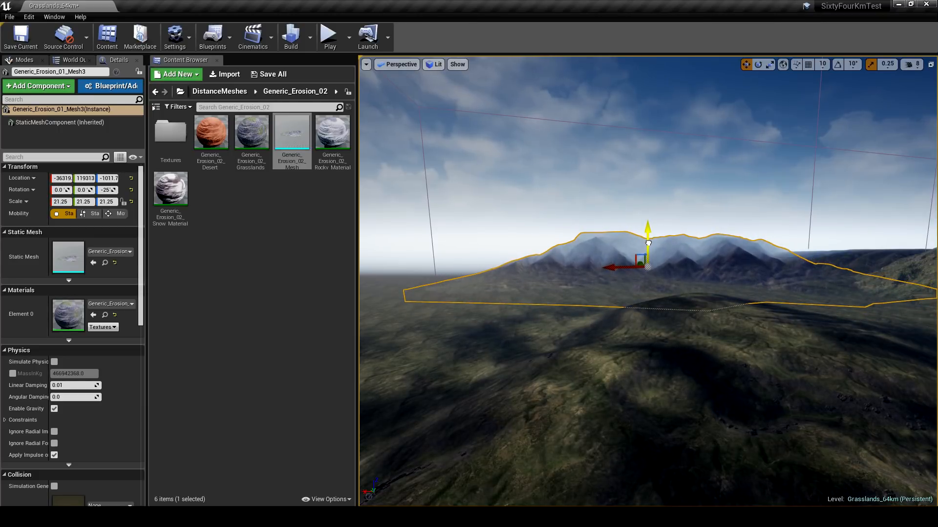
{"action": "right_click_drag", "start_coordinate": [652, 250], "coordinate": [674, 285]}
{"action": "key", "text": "Escape"}
- Select both Mountain_Generic_03 meshes and the Generic_Erosion_02 mountain together and move them far out beyond the landscape's edge
{"action": "key", "text": "s"}
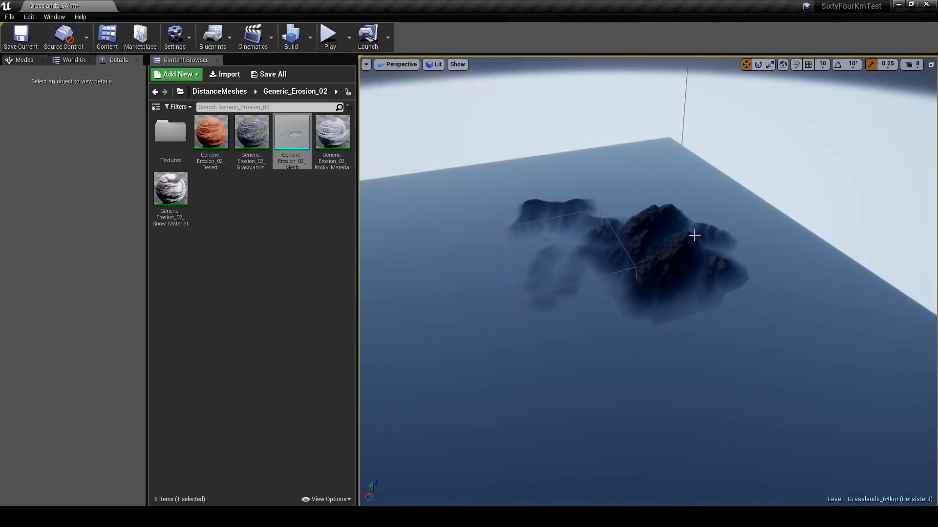
{"action": "key", "text": "w"}
{"action": "right_click_drag", "start_coordinate": [694, 235], "coordinate": [603, 280]}
{"action": "left_click", "coordinate": [624, 276]}
{"action": "key", "text": "s"}
{"action": "key", "text": "w"}
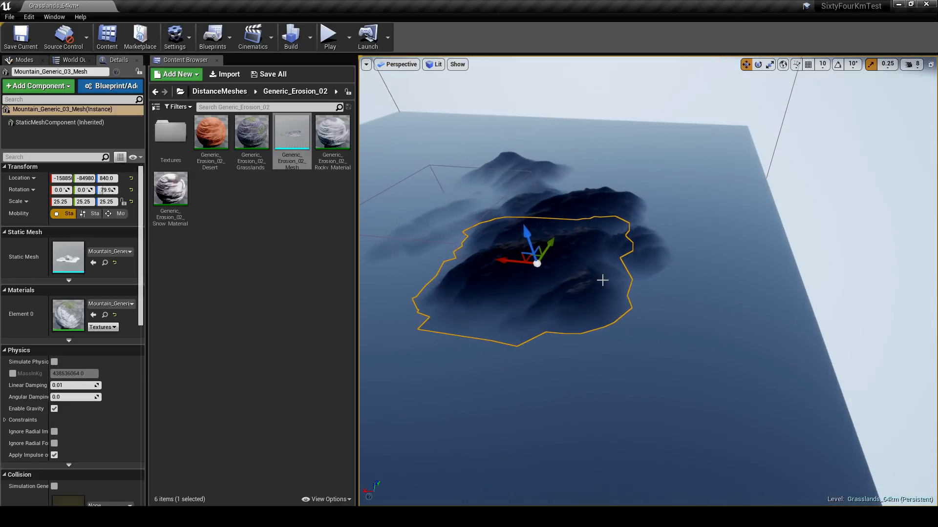
{"action": "left_click", "coordinate": [592, 209], "text": "ctrl"}
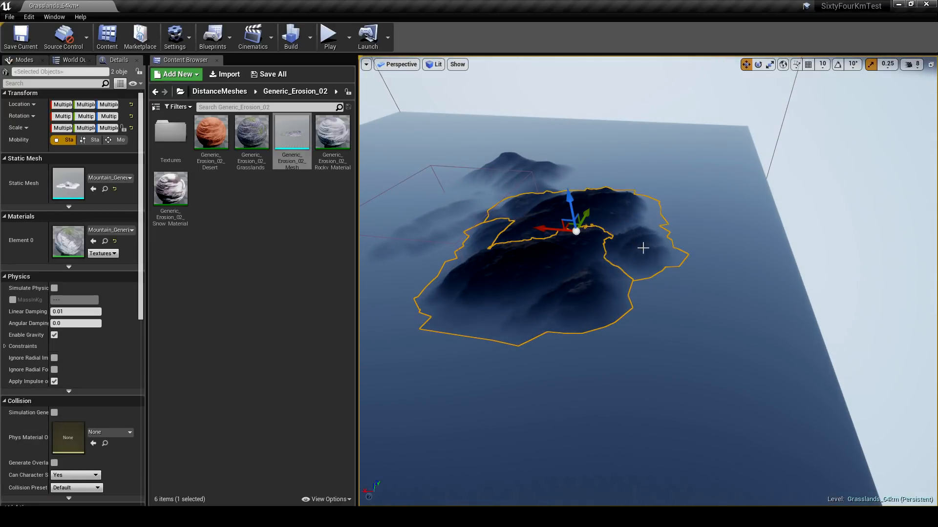
{"action": "left_click", "coordinate": [518, 171], "text": "ctrl"}
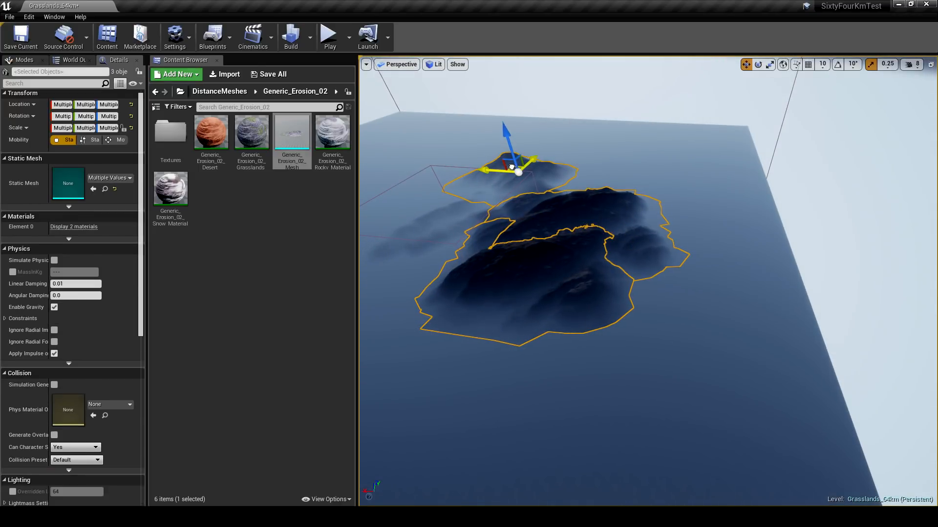
{"action": "left_click_drag", "start_coordinate": [512, 168], "coordinate": [740, 148]}
- Move the Generic_Erosion_01 ridge and the Generic_Erosion_03 hill out toward the relocated mountains beyond the landscape
{"action": "left_click", "coordinate": [526, 235]}
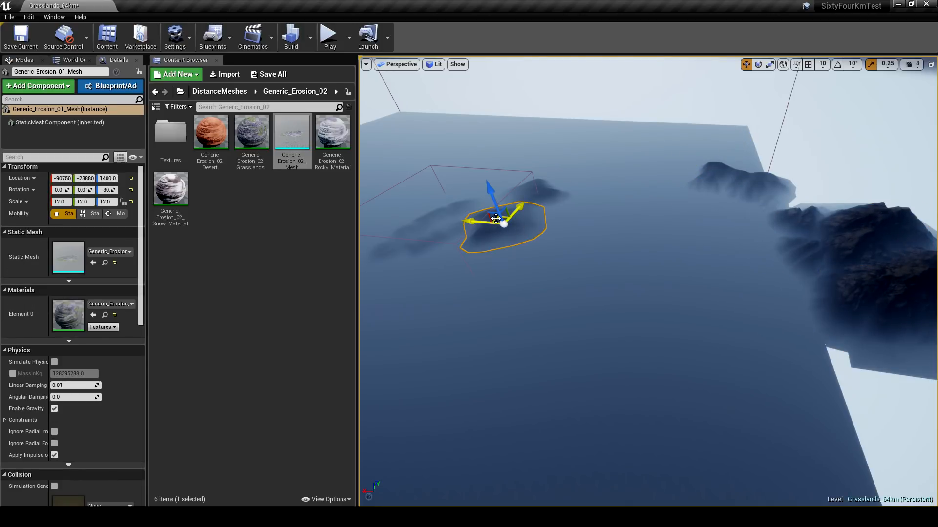
{"action": "left_click_drag", "start_coordinate": [496, 218], "coordinate": [741, 231]}
{"action": "left_click", "coordinate": [537, 200]}
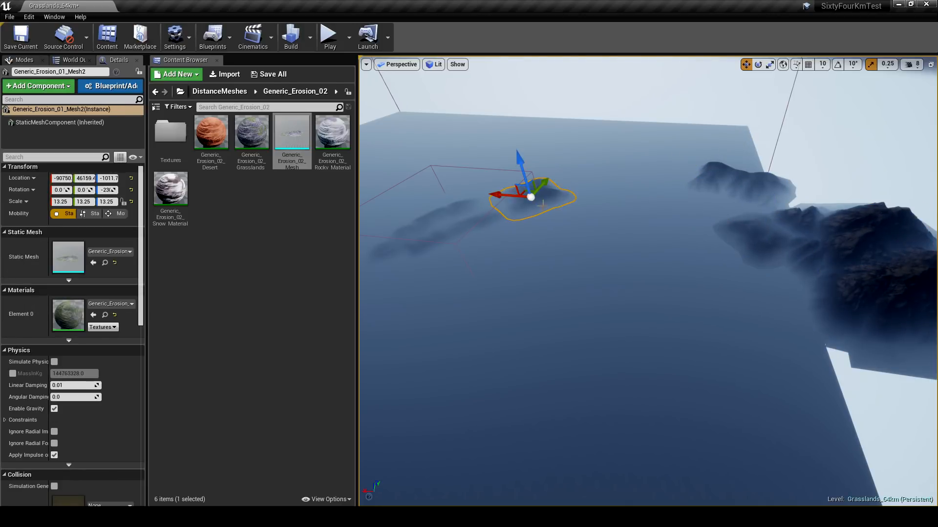
{"action": "left_click_drag", "start_coordinate": [524, 192], "coordinate": [737, 154]}
{"action": "right_click_drag", "start_coordinate": [738, 154], "coordinate": [862, 89]}
- Set the ExponentialHeightFog actor's fog density to 0.000952
{"action": "key", "text": "w"}
{"action": "key", "text": "w"}
{"action": "right_click_drag", "start_coordinate": [617, 230], "coordinate": [591, 226]}
{"action": "left_click", "coordinate": [71, 60]}
{"action": "left_click", "coordinate": [130, 142]}
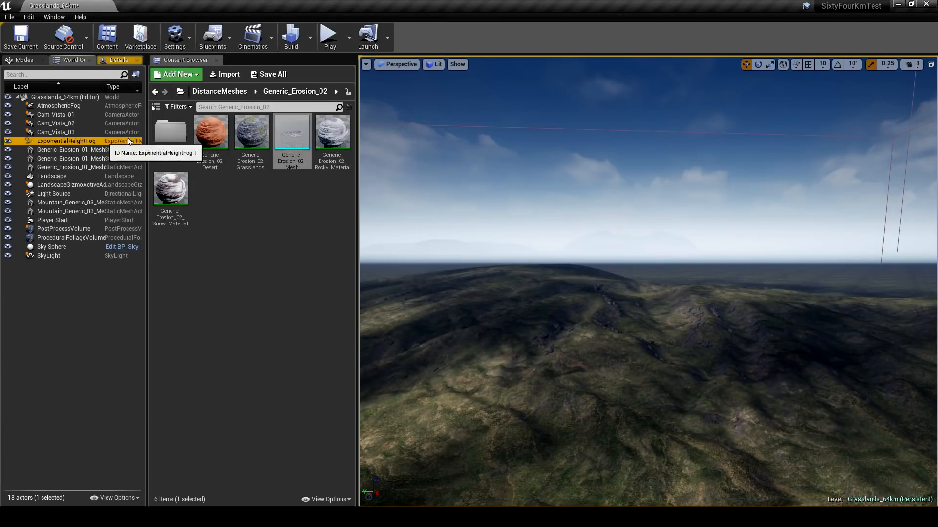
{"action": "left_click", "coordinate": [115, 61]}
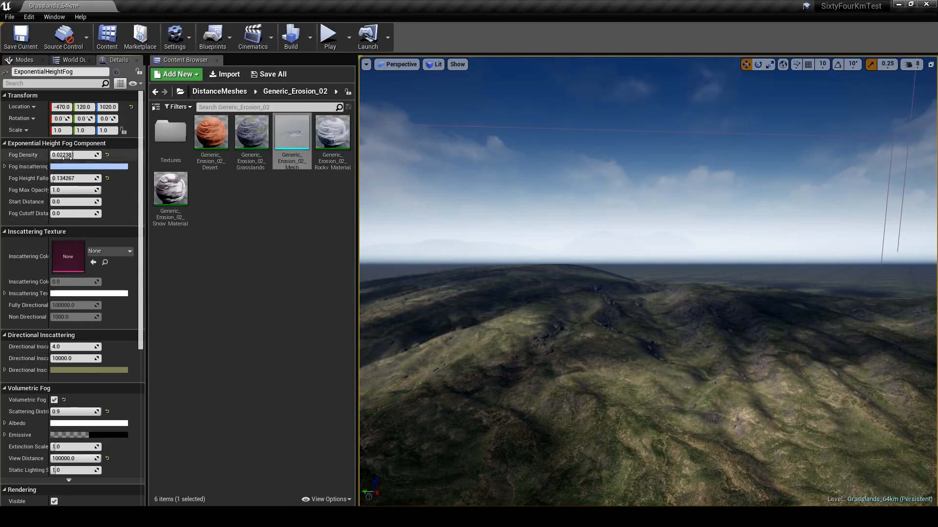
{"action": "left_click_drag", "start_coordinate": [73, 156], "coordinate": [52, 155]}
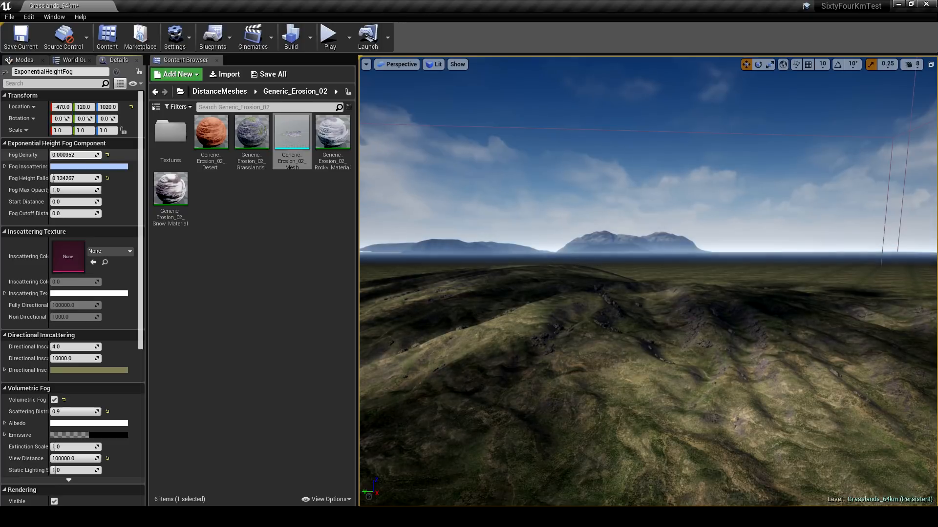
- Try stretching the Mountain_Generic_03_Mesh2 mountain vertically with a Z scale of 70, and undo the change
{"action": "key", "text": "s"}
{"action": "right_click_drag", "start_coordinate": [577, 376], "coordinate": [529, 359]}
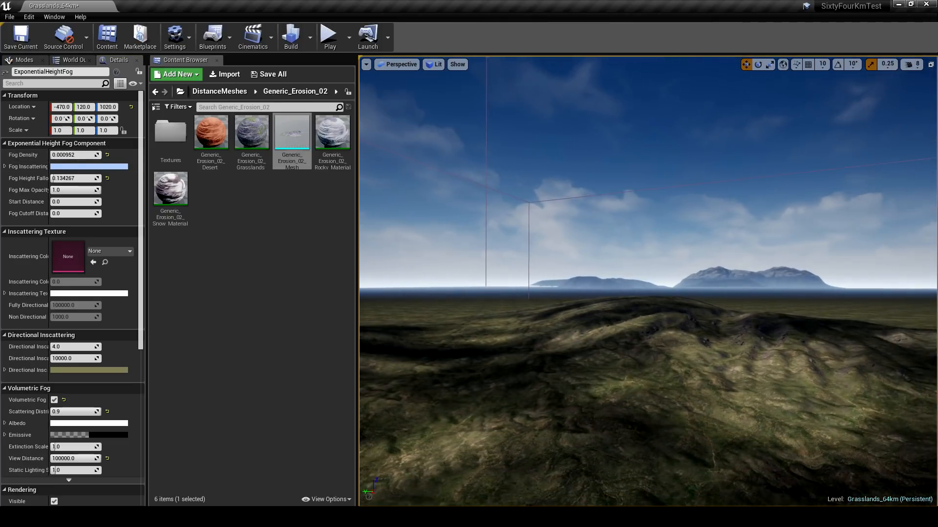
{"action": "left_click", "coordinate": [549, 282]}
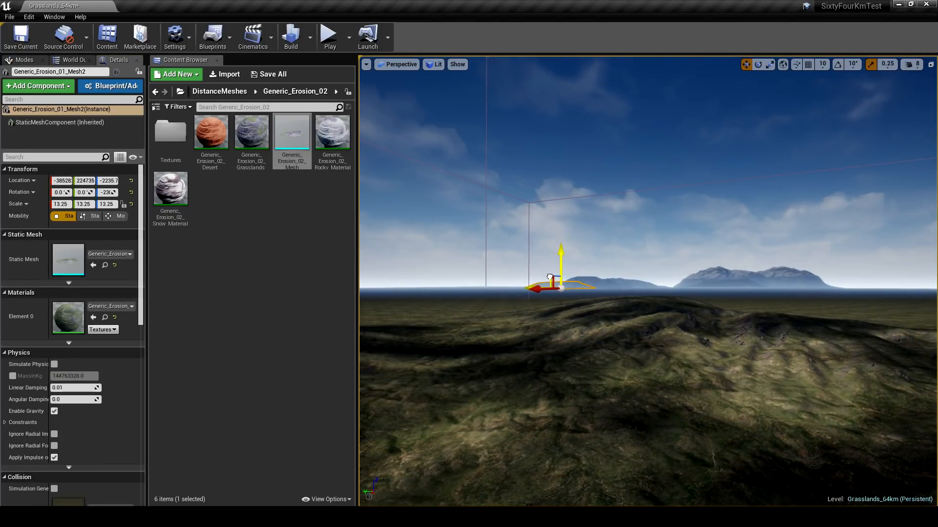
{"action": "left_click", "coordinate": [656, 284]}
{"action": "mouse_move", "coordinate": [656, 285]}
{"action": "right_mouse_down"}
{"action": "mouse_move", "coordinate": [684, 286]}
{"action": "mouse_move", "coordinate": [661, 276]}
{"action": "right_mouse_up"}
{"action": "left_click", "coordinate": [667, 270]}
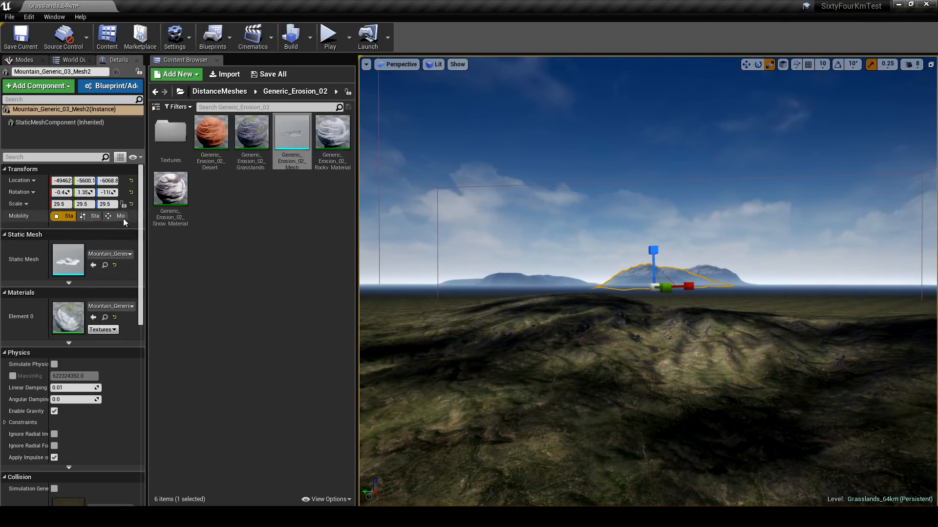
{"action": "type", "text": "70"}
{"action": "key", "text": "Return"}
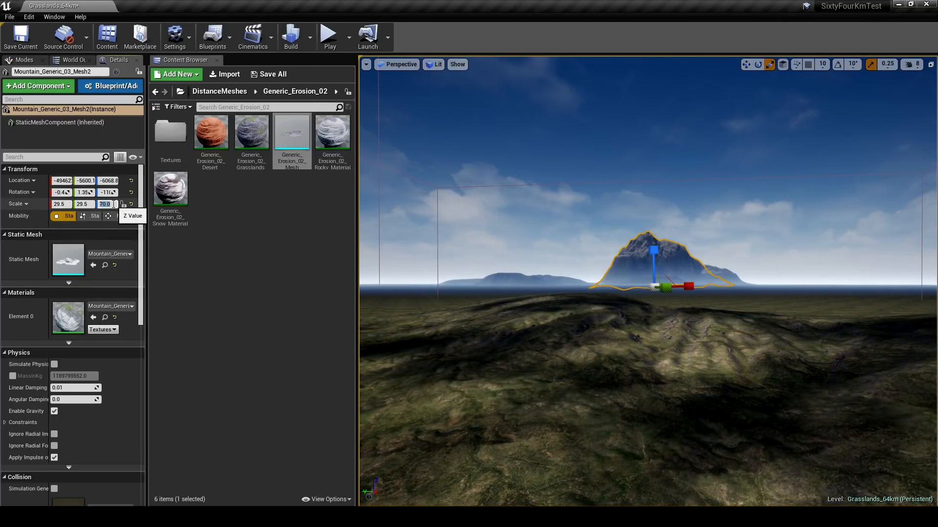
{"action": "key", "text": "ctrl+z"}
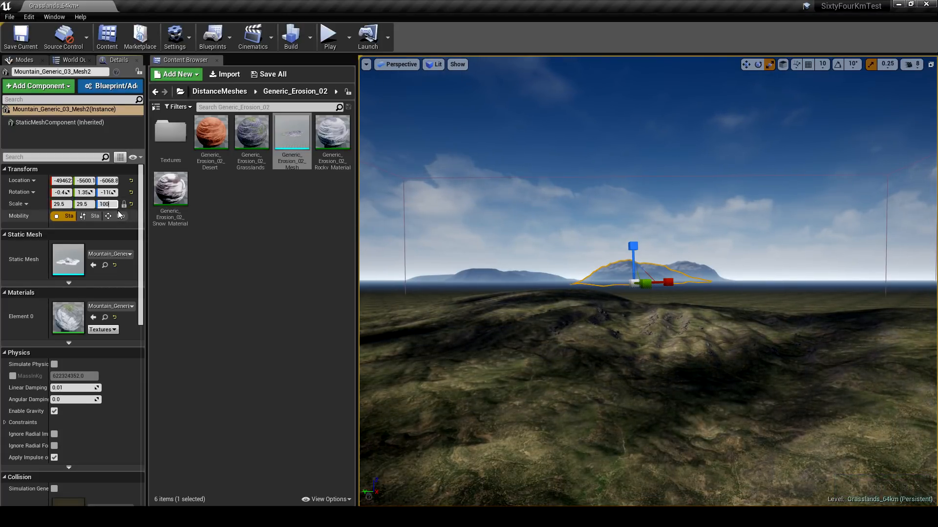
- Scale the Mountain_Generic_03_Mesh2 mountain uniformly to 100 and push it farther away on the horizon
{"action": "key", "text": "Return"}
{"action": "right_click_drag", "start_coordinate": [706, 293], "coordinate": [695, 292]}
{"action": "key", "text": "w"}
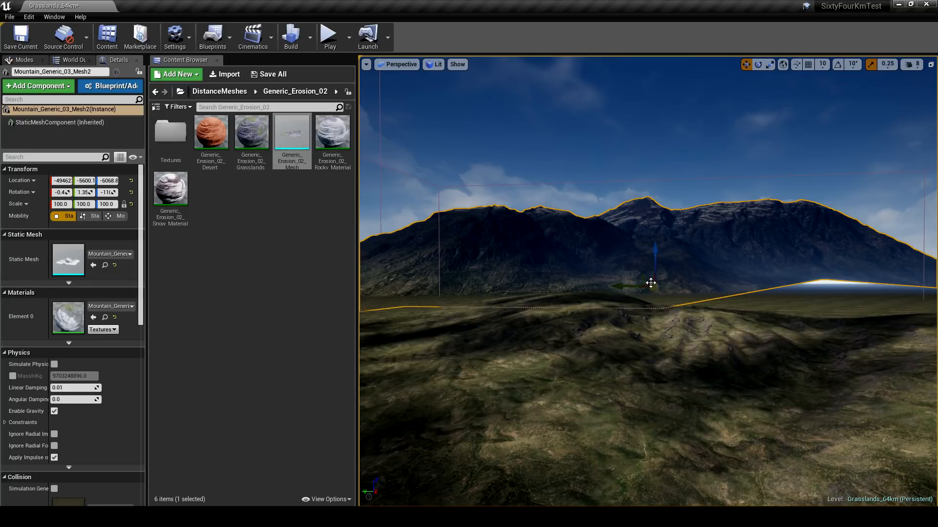
{"action": "left_click_drag", "start_coordinate": [654, 287], "coordinate": [663, 280]}
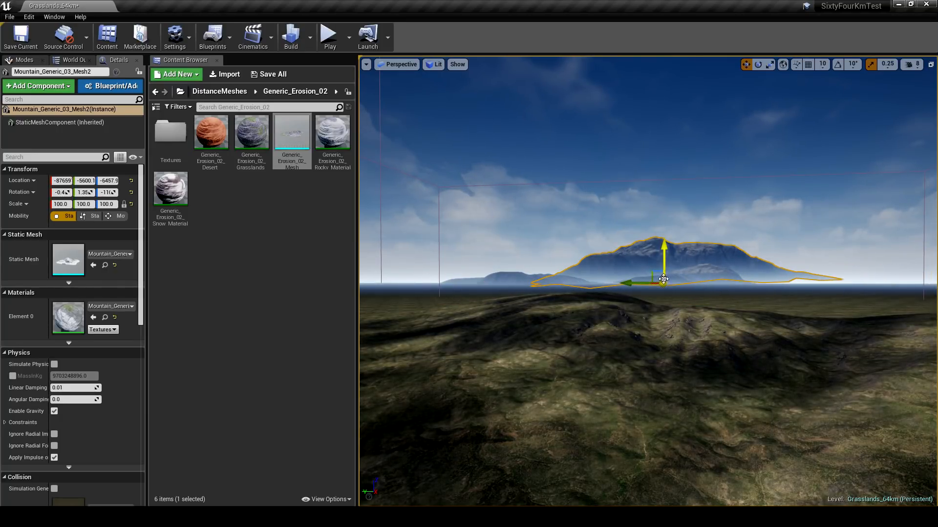
- Enlarge the Mountain_Generic_03_Mesh2 mountain to a uniform scale of 200, push it even farther back and lower it
{"action": "left_click", "coordinate": [102, 206]}
{"action": "type", "text": "200"}
{"action": "key", "text": "Return"}
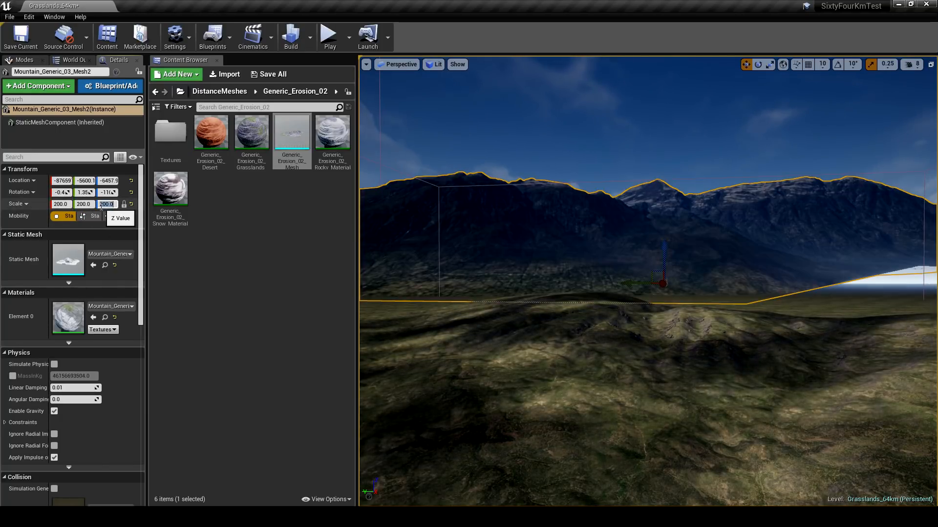
{"action": "left_click_drag", "start_coordinate": [662, 275], "coordinate": [667, 282]}
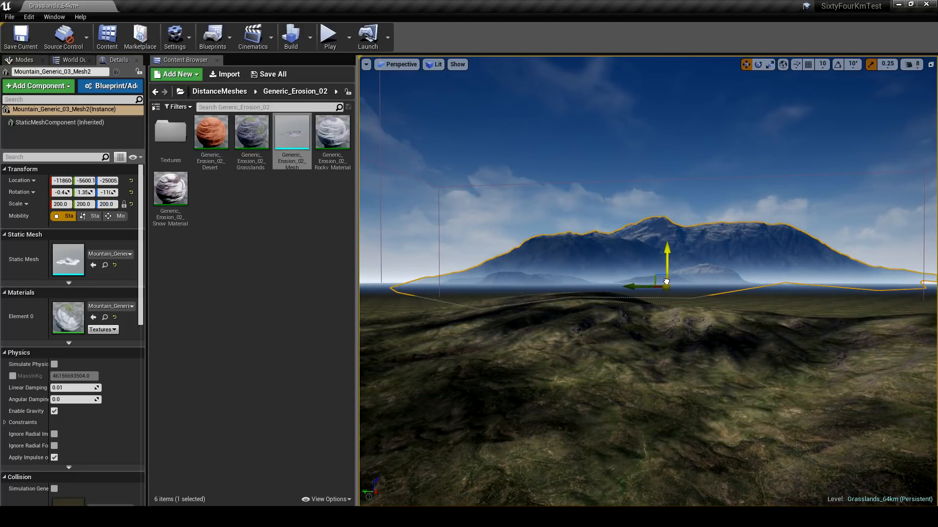
{"action": "mouse_move", "coordinate": [668, 282]}
{"action": "right_mouse_down"}
{"action": "mouse_move", "coordinate": [716, 283]}
{"action": "mouse_move", "coordinate": [683, 279]}
{"action": "right_mouse_up"}
- Scale the Mountain_Generic_03_Mesh mountain uniformly to 100, shift it sideways along the horizon and lower it
{"action": "left_click", "coordinate": [669, 287]}
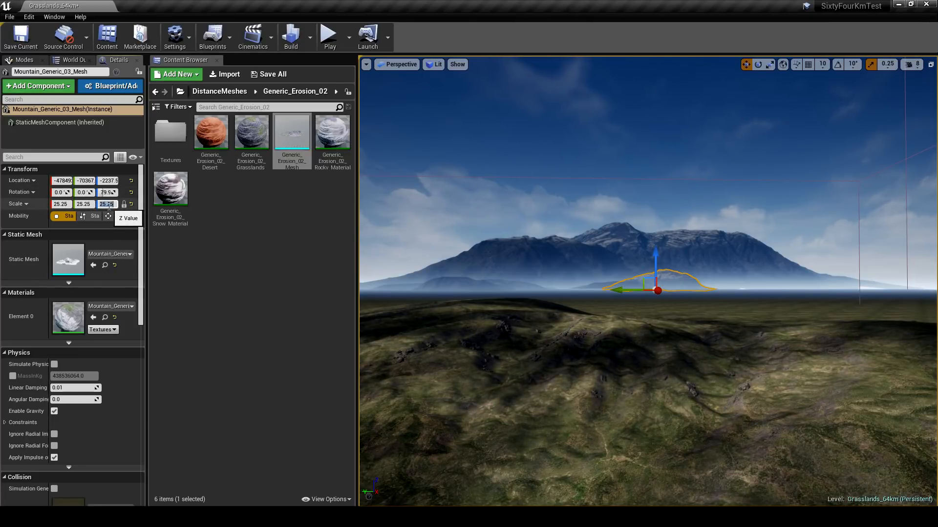
{"action": "key", "text": "Return"}
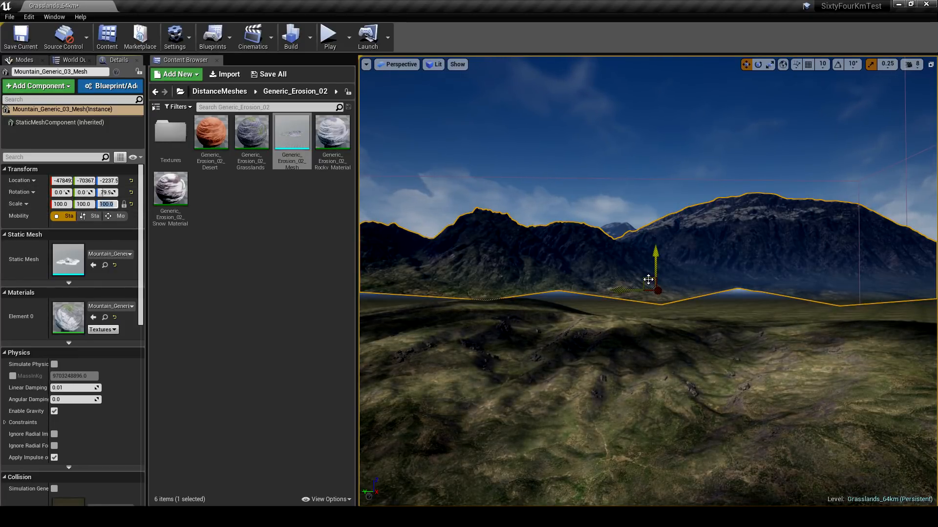
{"action": "left_click_drag", "start_coordinate": [648, 279], "coordinate": [776, 291]}
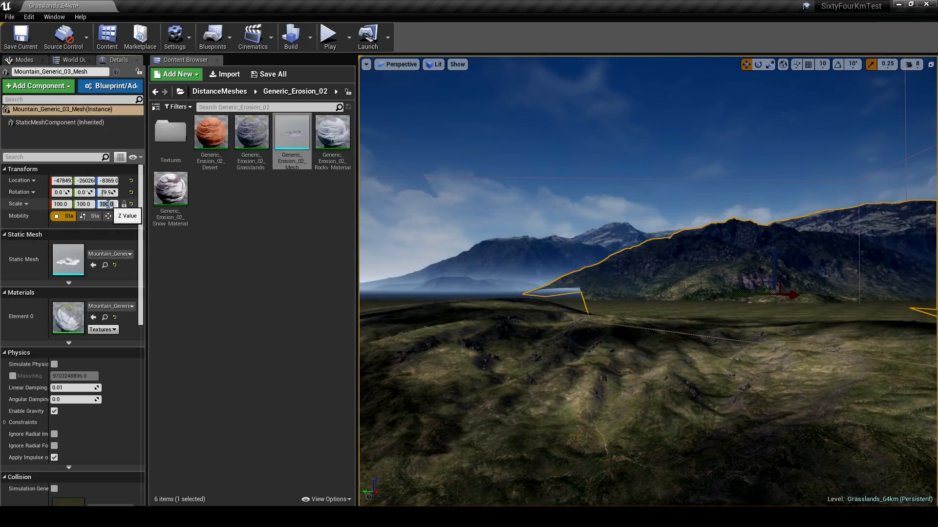
- Set the Mountain_Generic_03_Mesh mountain's uniform scale to 60 so it sits beside the largest mountain
{"action": "key", "text": "Return"}
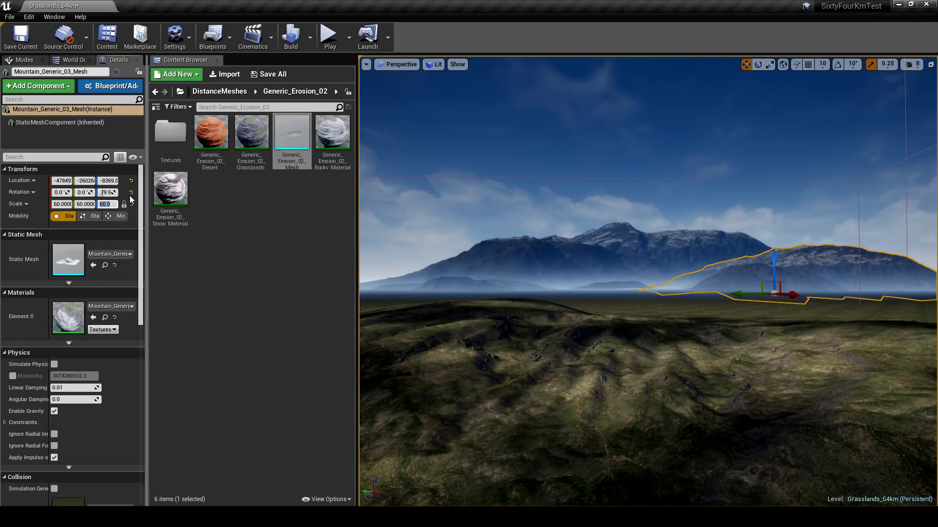
{"action": "key", "text": "Return"}
{"action": "right_click_drag", "start_coordinate": [587, 246], "coordinate": [635, 244]}
{"action": "left_click_drag", "start_coordinate": [628, 288], "coordinate": [612, 263]}
{"action": "key", "text": "e"}
{"action": "key", "text": "Escape"}
{"action": "right_click_drag", "start_coordinate": [612, 264], "coordinate": [579, 263]}
- Scale the Generic_Erosion_01 ridge uniformly to 60 and lower it toward the horizon line
{"action": "left_click", "coordinate": [566, 290]}
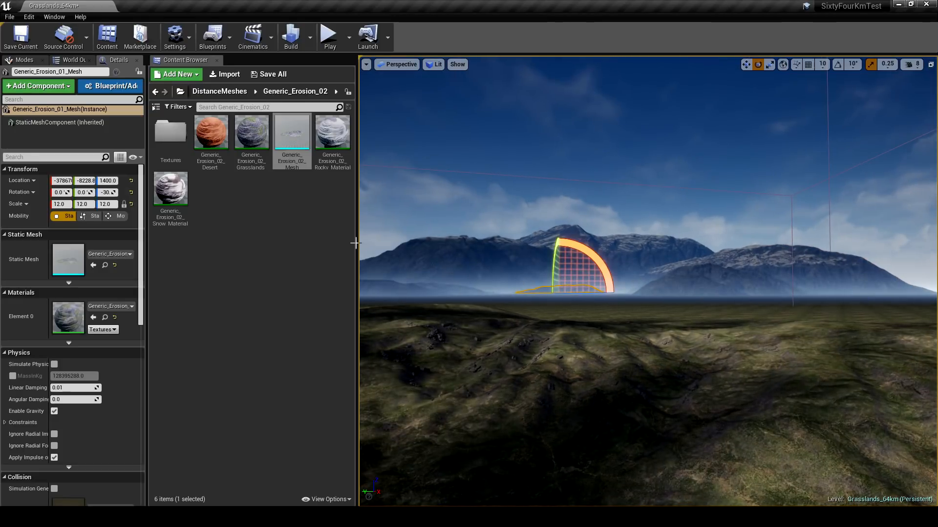
{"action": "type", "text": "60"}
{"action": "key", "text": "Return"}
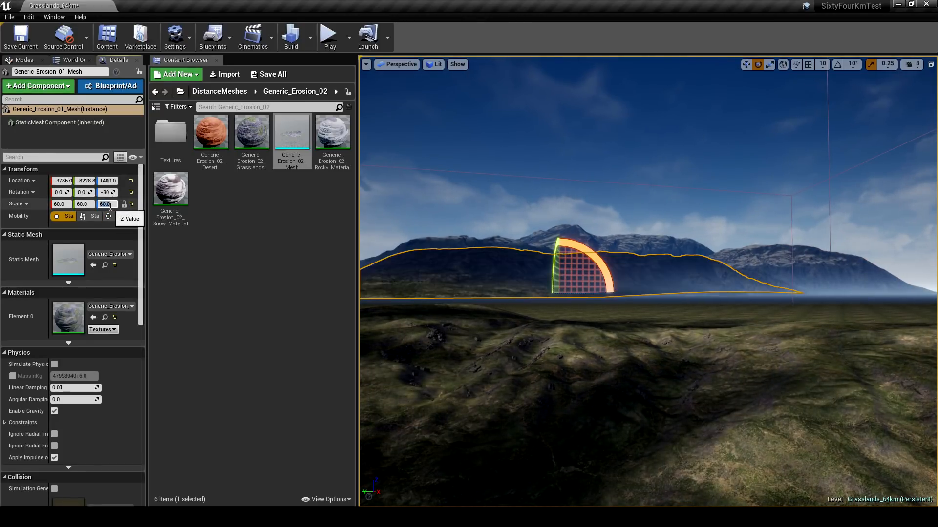
{"action": "right_click_drag", "start_coordinate": [529, 189], "coordinate": [503, 190]}
{"action": "key", "text": "w"}
{"action": "left_click_drag", "start_coordinate": [626, 257], "coordinate": [627, 265]}
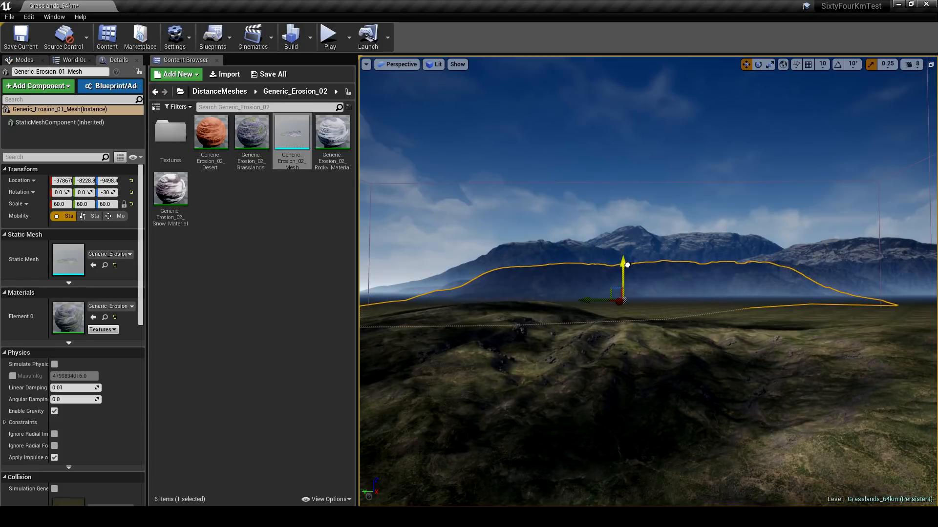
- Reduce the Generic_Erosion_01 ridge to a uniform scale of 40 and reposition it lower in front of the mountains
{"action": "left_click", "coordinate": [109, 204]}
{"action": "type", "text": "40"}
{"action": "key", "text": "Return"}
{"action": "left_click_drag", "start_coordinate": [612, 291], "coordinate": [629, 302]}
{"action": "right_click_drag", "start_coordinate": [660, 308], "coordinate": [672, 316]}
{"action": "key", "text": "Escape"}
- Push the Generic_Erosion_01 ridge farther back toward the mountains and deselect it
{"action": "left_click", "coordinate": [616, 268]}
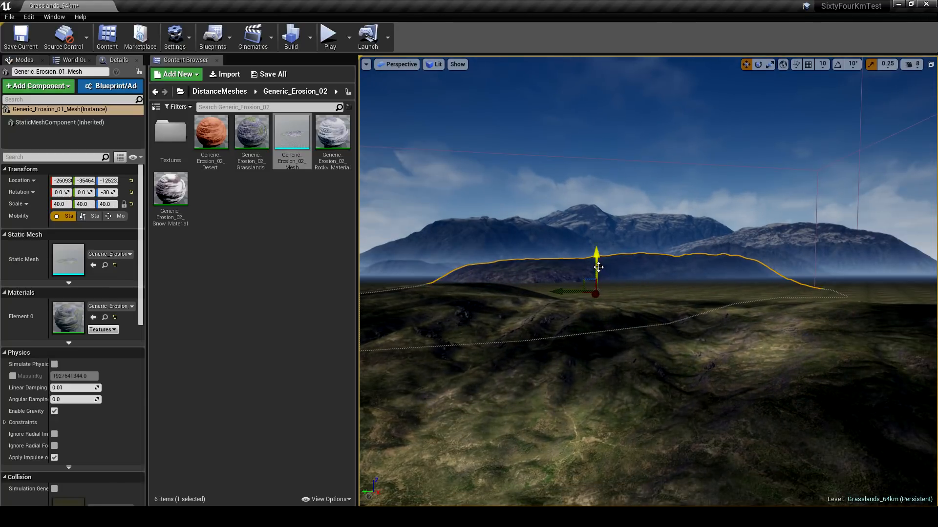
{"action": "left_click_drag", "start_coordinate": [595, 267], "coordinate": [576, 298]}
{"action": "key", "text": "Escape"}
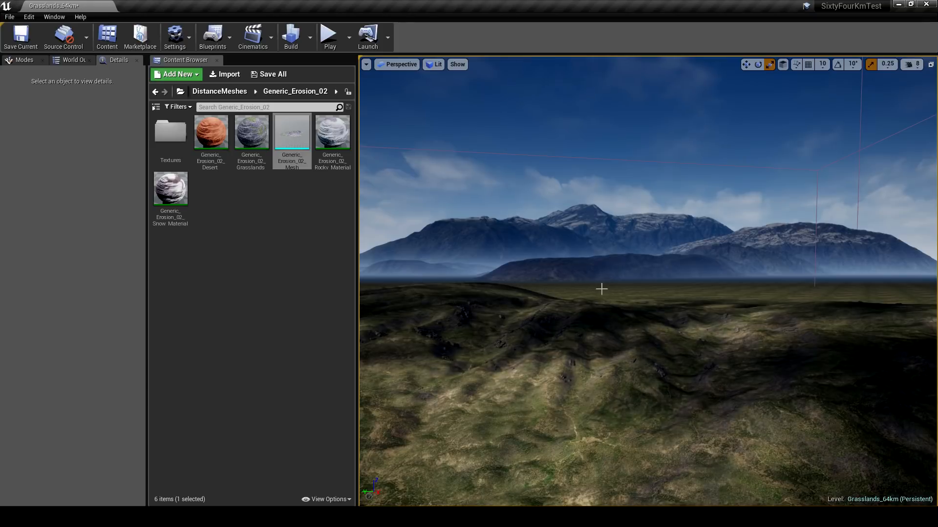
- Switch to the landscape sculpting tools
{"action": "right_click_drag", "start_coordinate": [601, 289], "coordinate": [608, 284]}
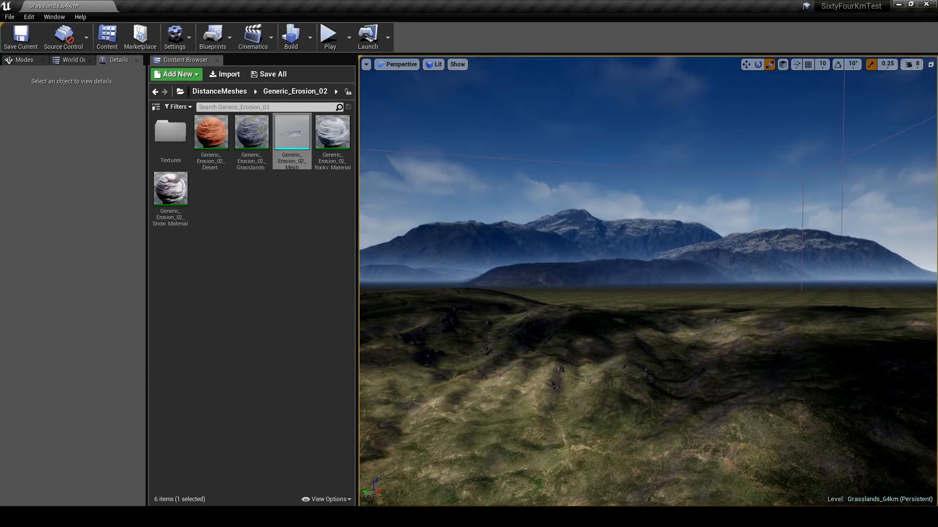
{"action": "left_click", "coordinate": [28, 59]}
{"action": "key", "text": "shift+3"}
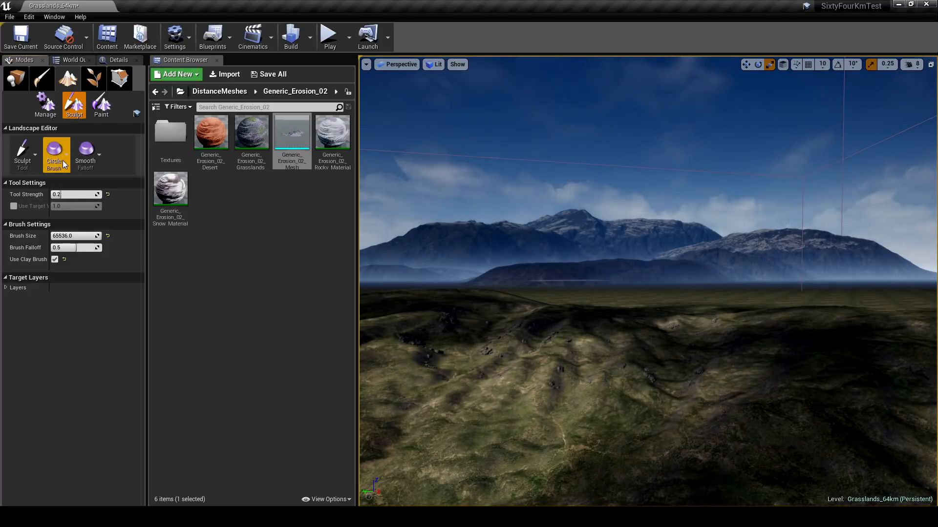
- Switch the landscape sculpting brush to Alpha and set its texture channel to Green
{"action": "left_click", "coordinate": [63, 160]}
{"action": "left_click", "coordinate": [59, 218]}
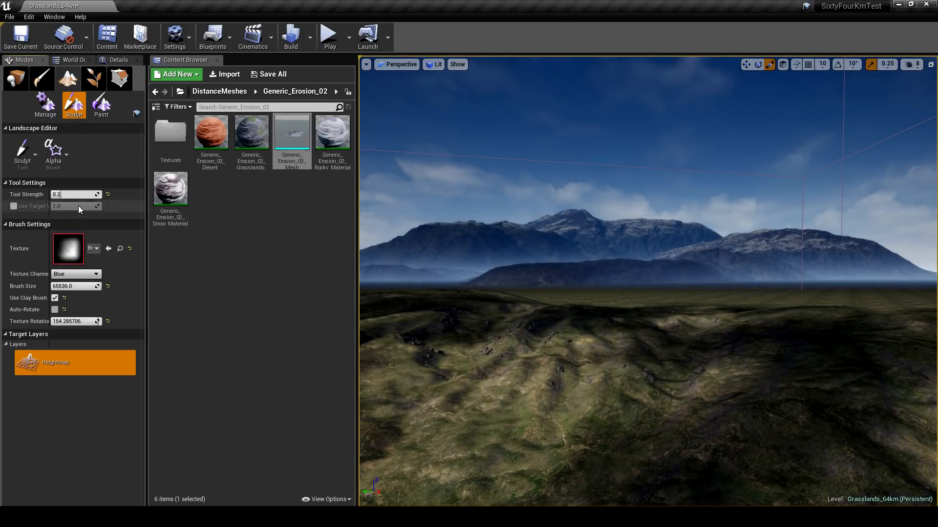
{"action": "left_click", "coordinate": [81, 277]}
{"action": "left_click", "coordinate": [74, 286]}
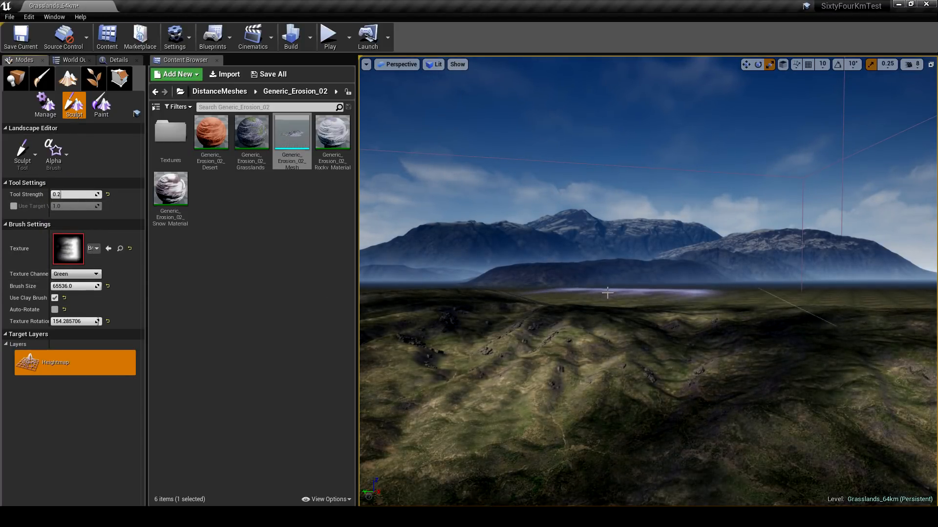
- Set the alpha brush's texture rotation to 180 for sculpting at the foot of the erosion ridge
{"action": "key", "text": "w"}
{"action": "mouse_move", "coordinate": [608, 293]}
{"action": "right_mouse_down"}
{"action": "mouse_move", "coordinate": [590, 292]}
{"action": "mouse_move", "coordinate": [594, 299]}
{"action": "right_mouse_up"}
{"action": "key", "text": "s"}
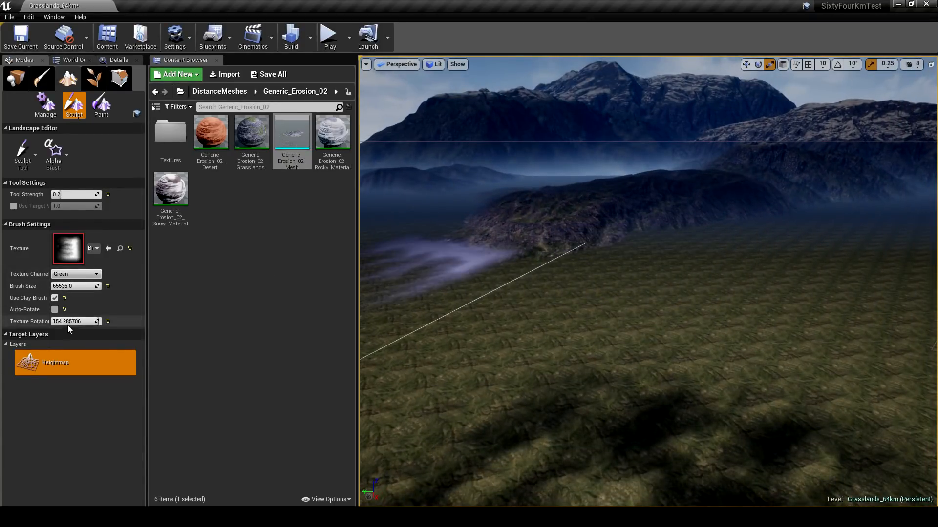
{"action": "left_click_drag", "start_coordinate": [68, 326], "coordinate": [100, 322]}
{"action": "right_click_drag", "start_coordinate": [684, 282], "coordinate": [793, 223]}
{"action": "key", "text": "w"}
{"action": "key", "text": "s"}
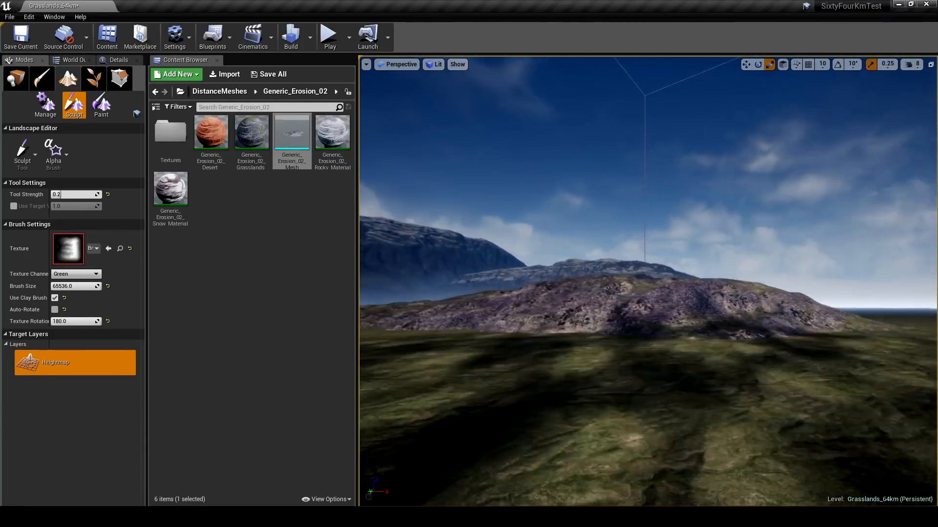
{"action": "right_click_drag", "start_coordinate": [588, 287], "coordinate": [455, 322]}
{"action": "key", "text": "d"}
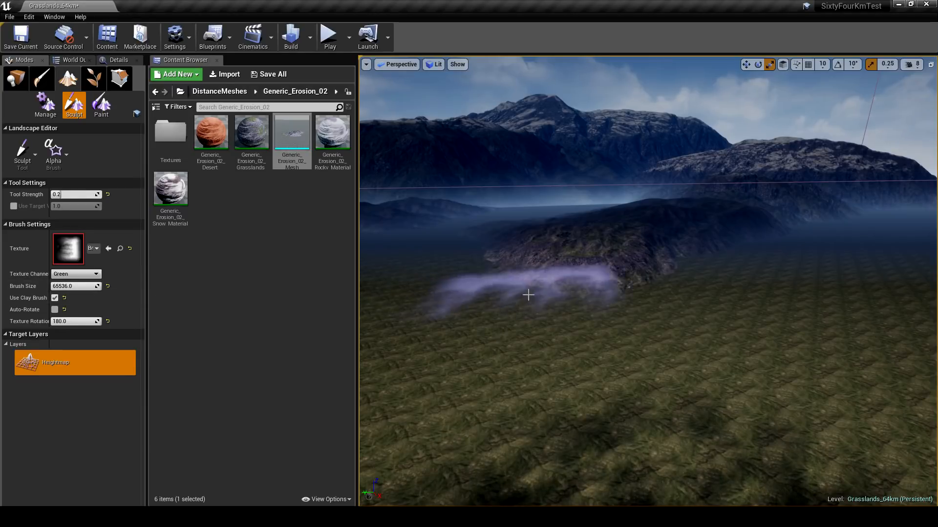
- Set the sculpting tool strength to 4.0 and raise an eroded hill in front of the ridge
{"action": "right_click_drag", "start_coordinate": [615, 288], "coordinate": [632, 295]}
{"action": "right_click_drag", "start_coordinate": [635, 315], "coordinate": [623, 320]}
{"action": "key", "text": "w"}
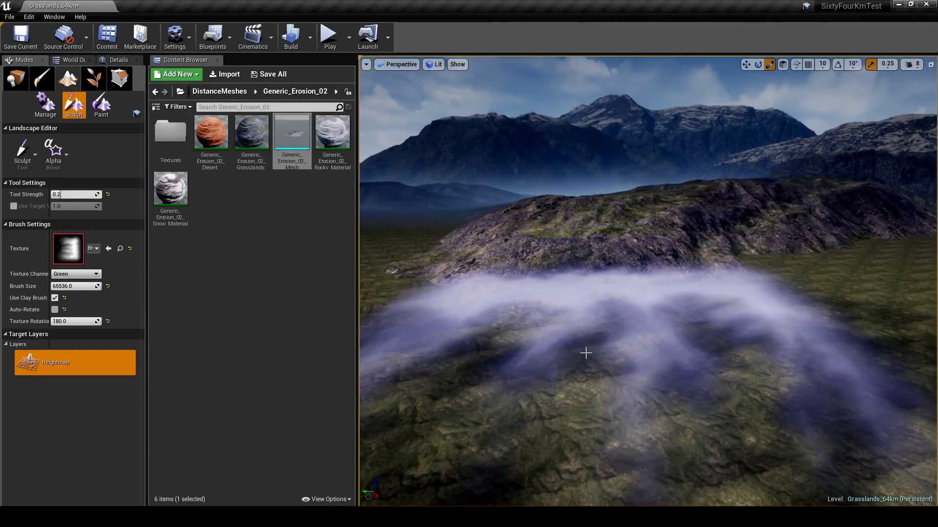
{"action": "key", "text": "s"}
{"action": "right_click_drag", "start_coordinate": [603, 353], "coordinate": [592, 340]}
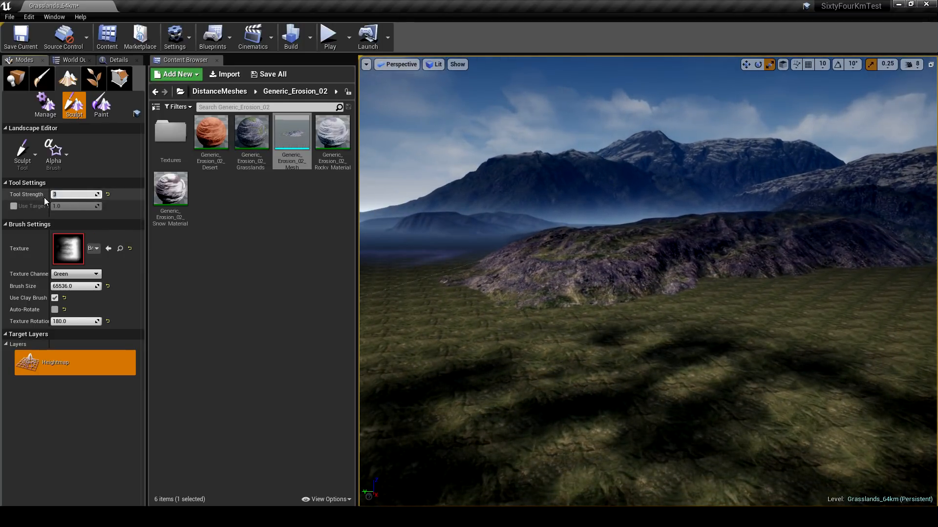
{"action": "left_click", "coordinate": [560, 320]}
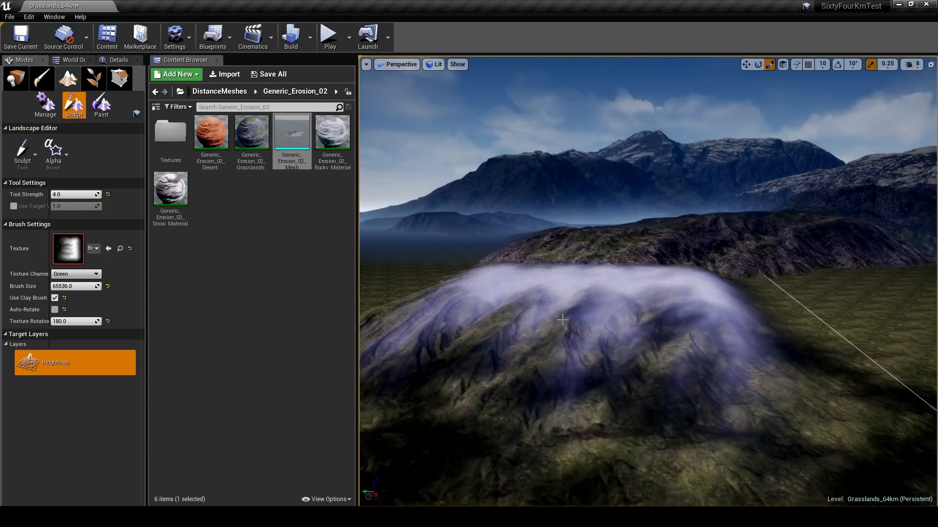
{"action": "key", "text": "d"}
{"action": "mouse_move", "coordinate": [562, 317]}
{"action": "right_mouse_down"}
{"action": "mouse_move", "coordinate": [755, 324]}
{"action": "mouse_move", "coordinate": [714, 359]}
{"action": "right_mouse_up"}
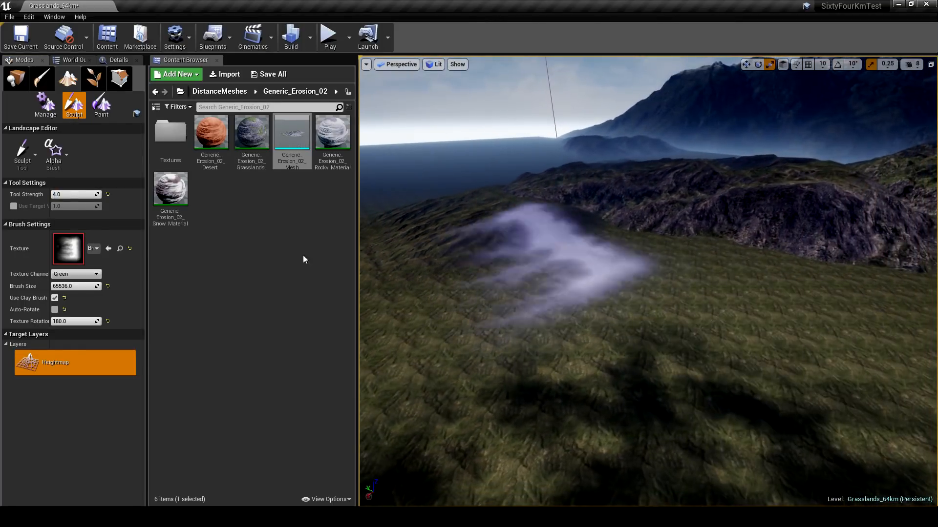
- Set the brush's texture channel to Red and sculpt rougher terrain between the new hill and the ridge
{"action": "left_click", "coordinate": [65, 274]}
{"action": "left_click", "coordinate": [75, 283]}
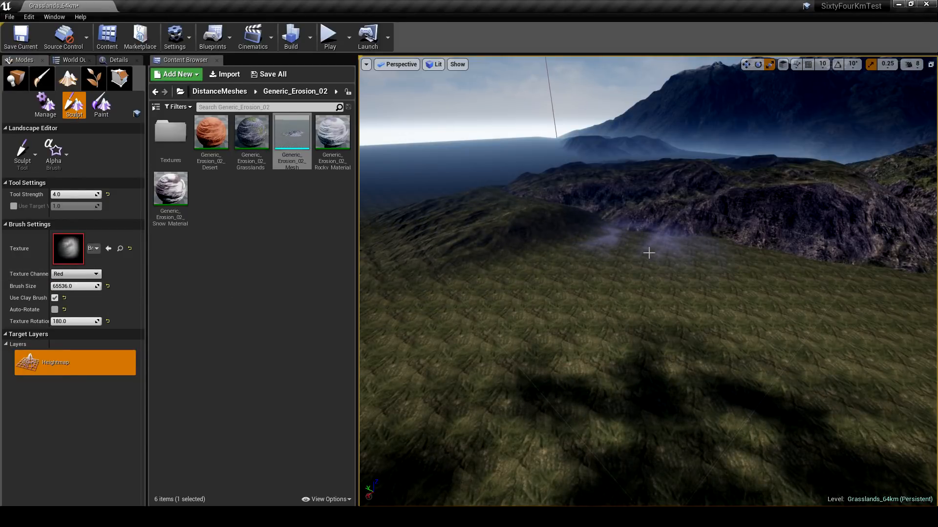
{"action": "left_click", "coordinate": [649, 252]}
{"action": "right_click_drag", "start_coordinate": [649, 253], "coordinate": [674, 289]}
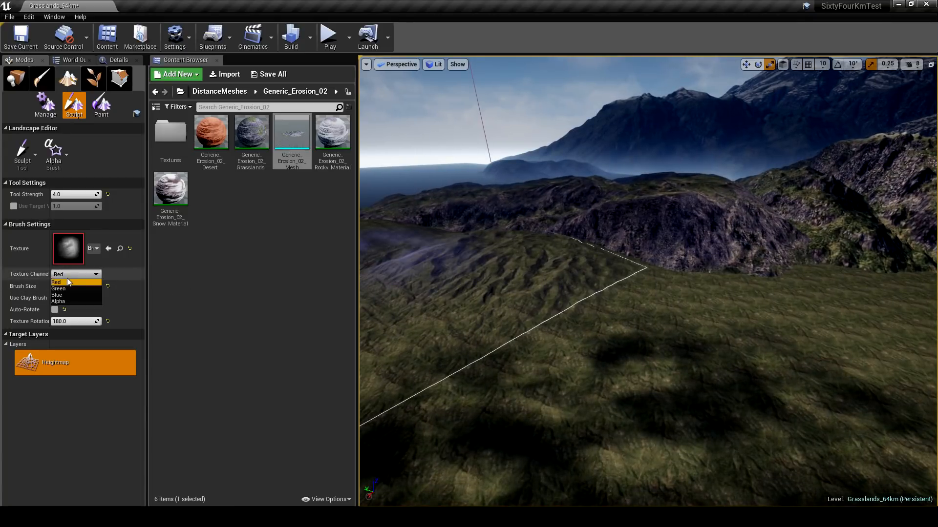
- Set the brush to the Blue channel with texture rotation about -111.43 and sculpt more relief along the ridge's base
{"action": "left_click", "coordinate": [58, 295]}
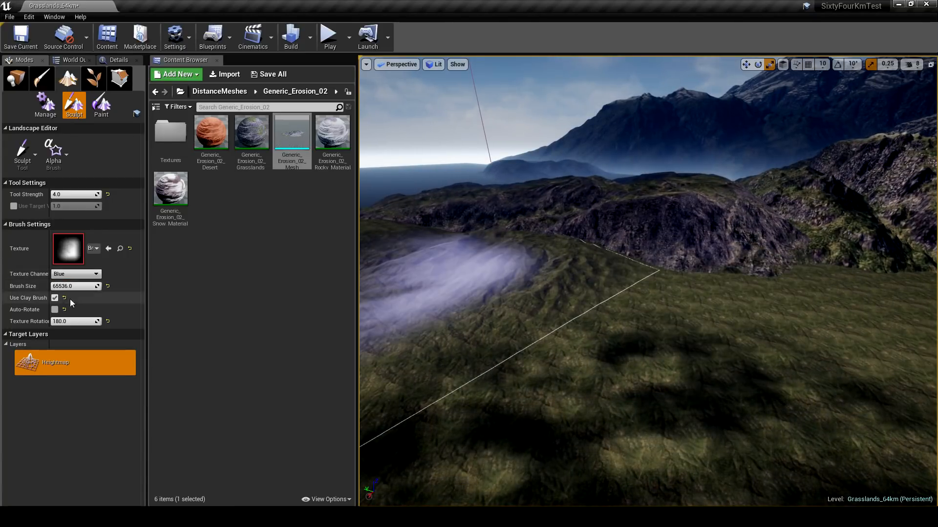
{"action": "left_click_drag", "start_coordinate": [78, 322], "coordinate": [57, 322]}
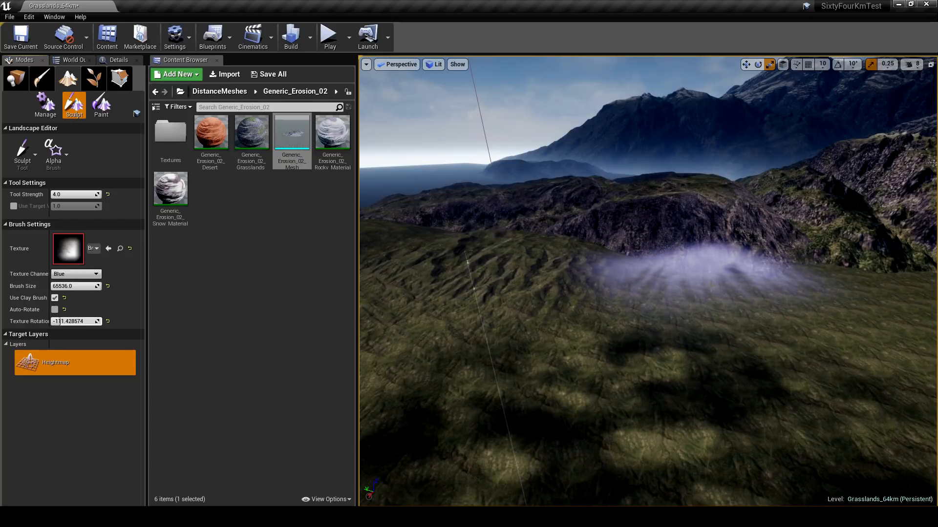
{"action": "left_click", "coordinate": [720, 298]}
{"action": "right_click_drag", "start_coordinate": [745, 323], "coordinate": [732, 303]}
- Leave the landscape tools and inspect the sculpted hills against the ridge and distant mountains
{"action": "left_click", "coordinate": [24, 78]}
{"action": "mouse_move", "coordinate": [647, 281]}
{"action": "right_mouse_down"}
{"action": "mouse_move", "coordinate": [709, 276]}
{"action": "mouse_move", "coordinate": [647, 286]}
{"action": "mouse_move", "coordinate": [683, 281]}
{"action": "right_mouse_up"}
{"action": "key", "text": "w"}
{"action": "key", "text": "s"}
{"action": "left_click", "coordinate": [648, 280]}
{"action": "key", "text": "s"}
{"action": "key", "text": "d"}
{"action": "mouse_move", "coordinate": [632, 142]}
{"action": "right_mouse_down"}
{"action": "mouse_move", "coordinate": [577, 166]}
{"action": "mouse_move", "coordinate": [528, 161]}
{"action": "mouse_move", "coordinate": [627, 143]}
{"action": "right_mouse_up"}
{"action": "key", "text": "s"}
{"action": "key", "text": "w"}
{"action": "right_click_drag", "start_coordinate": [650, 216], "coordinate": [674, 216]}
{"action": "key", "text": "Escape"}
{"action": "key", "text": "w"}
{"action": "key", "text": "s"}
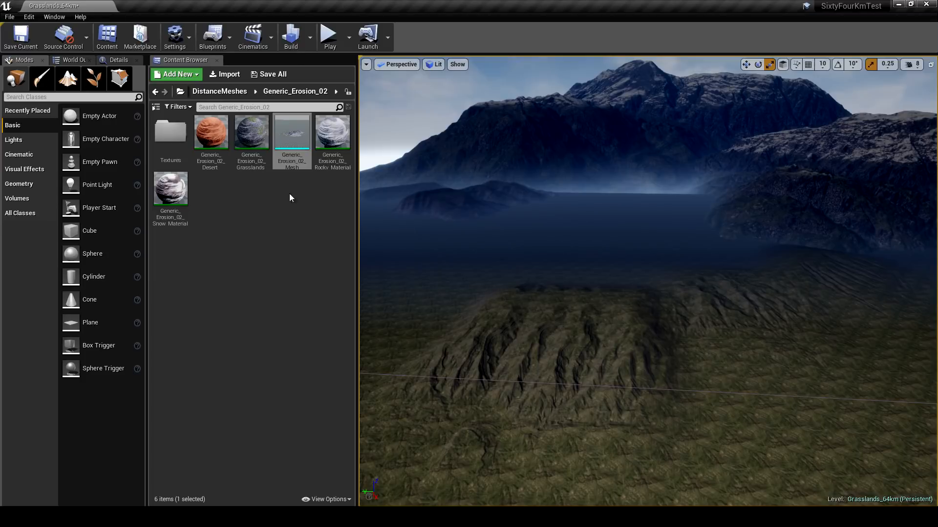
- Exit the landscape sculpting tools and close the Content Browser to enlarge the viewport
{"action": "left_click", "coordinate": [68, 78]}
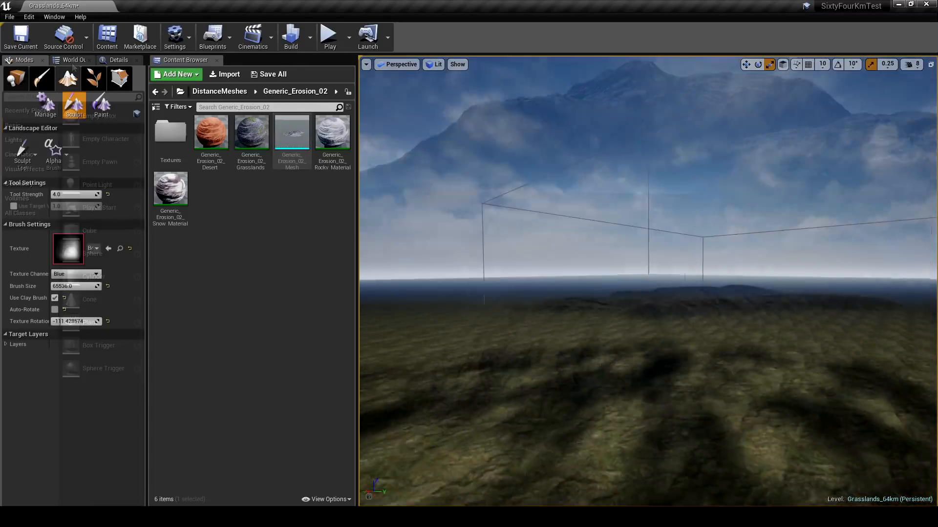
{"action": "mouse_move", "coordinate": [647, 281]}
{"action": "right_mouse_down"}
{"action": "mouse_move", "coordinate": [618, 280]}
{"action": "mouse_move", "coordinate": [732, 287]}
{"action": "right_mouse_up"}
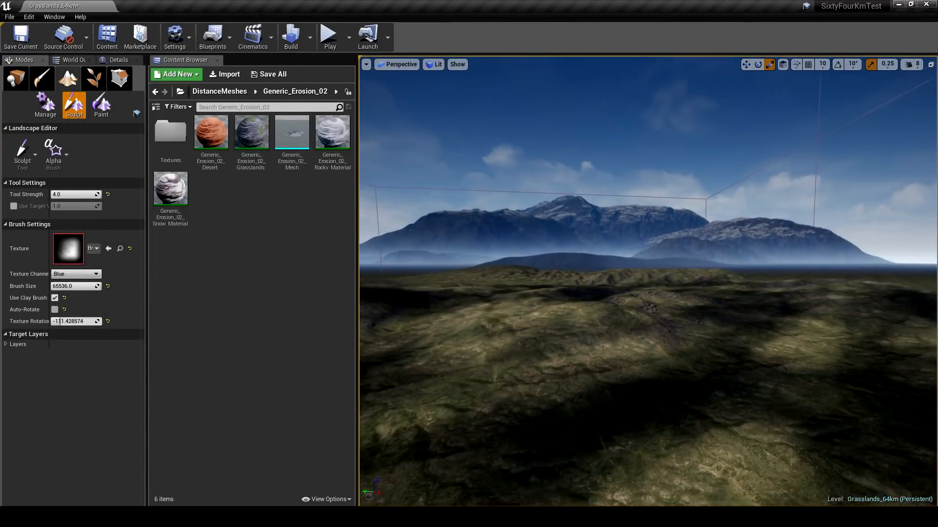
{"action": "right_click_drag", "start_coordinate": [648, 281], "coordinate": [754, 268]}
{"action": "right_click_drag", "start_coordinate": [593, 274], "coordinate": [563, 273]}
{"action": "left_click", "coordinate": [18, 79]}
{"action": "mouse_move", "coordinate": [649, 216]}
{"action": "right_mouse_down"}
{"action": "mouse_move", "coordinate": [782, 232]}
{"action": "mouse_move", "coordinate": [544, 208]}
{"action": "mouse_move", "coordinate": [617, 247]}
{"action": "mouse_move", "coordinate": [750, 240]}
{"action": "right_mouse_up"}
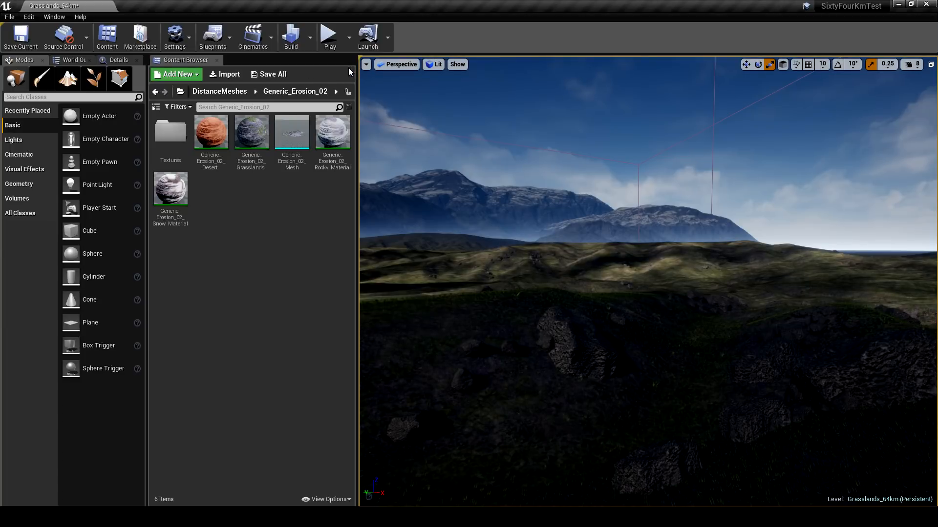
{"action": "left_click", "coordinate": [217, 61]}
{"action": "right_click_drag", "start_coordinate": [488, 234], "coordinate": [360, 229]}
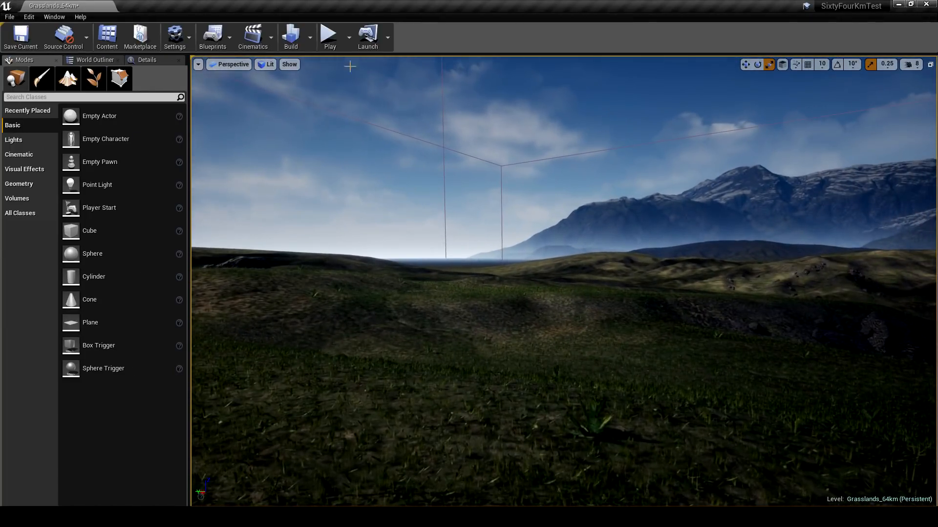
- Play the level, run the character across the grass to check the mountain backdrop, and stop playing
{"action": "key", "text": "alt+p"}
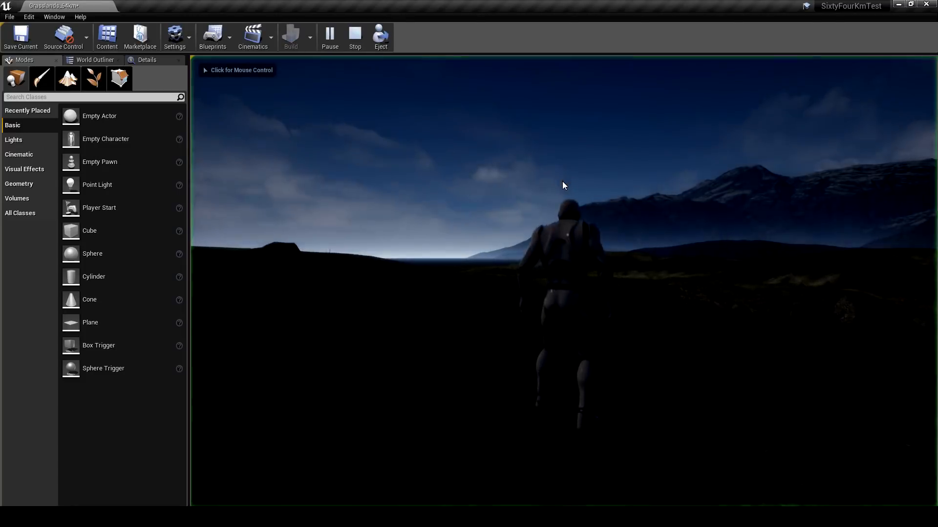
{"action": "key", "text": "w"}
{"action": "key", "text": "a"}
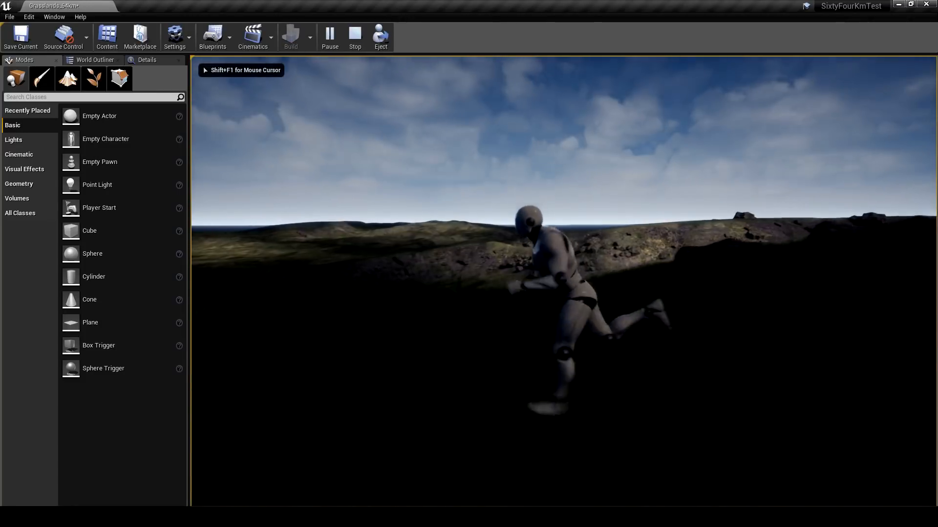
{"action": "key", "text": "a"}
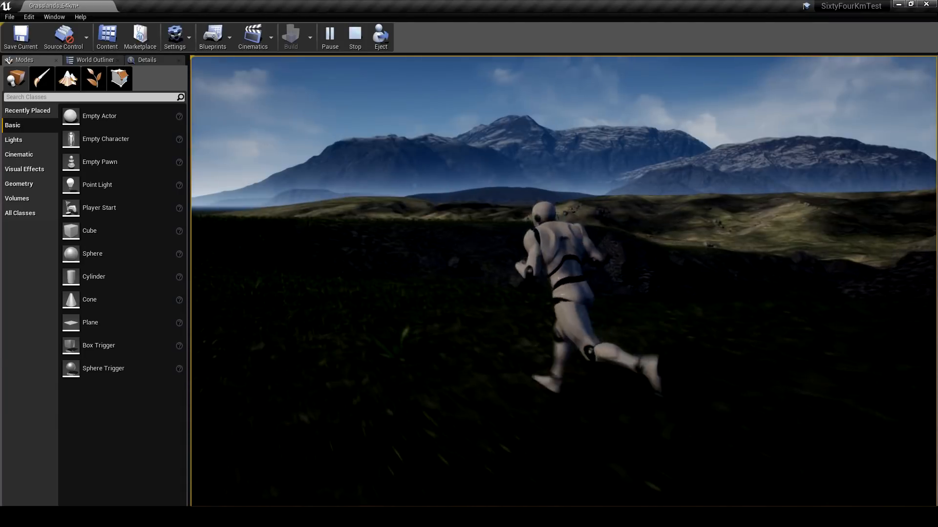
{"action": "key", "text": "a"}
{"action": "key", "text": "w"}
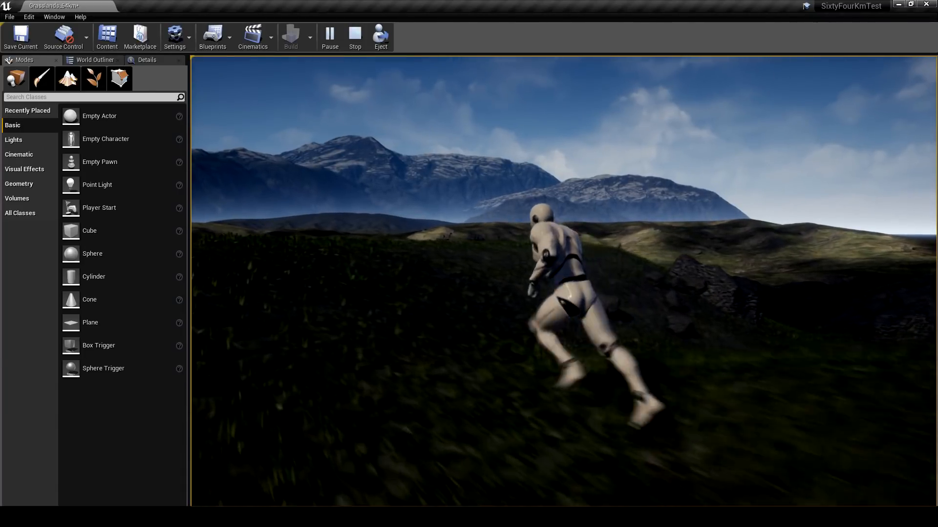
{"action": "key", "text": "a"}
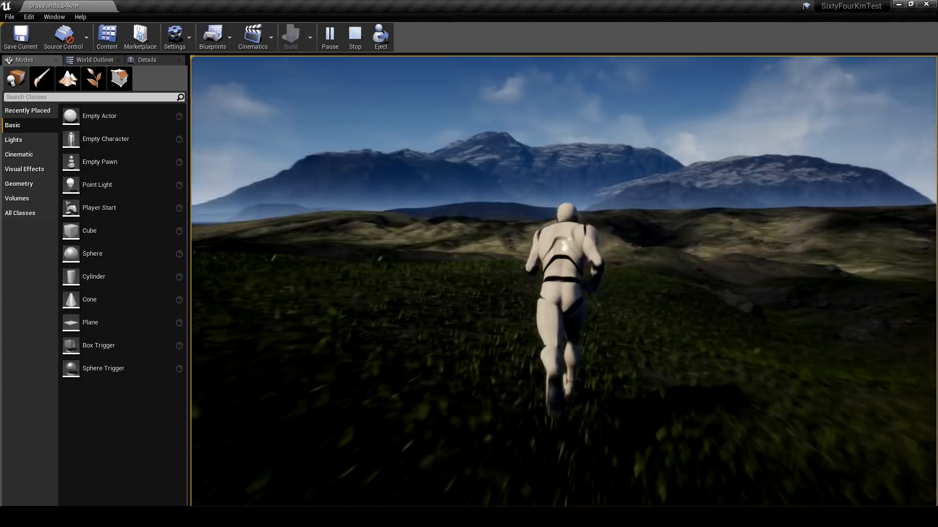
{"action": "key", "text": "d"}
{"action": "key", "text": "Escape"}
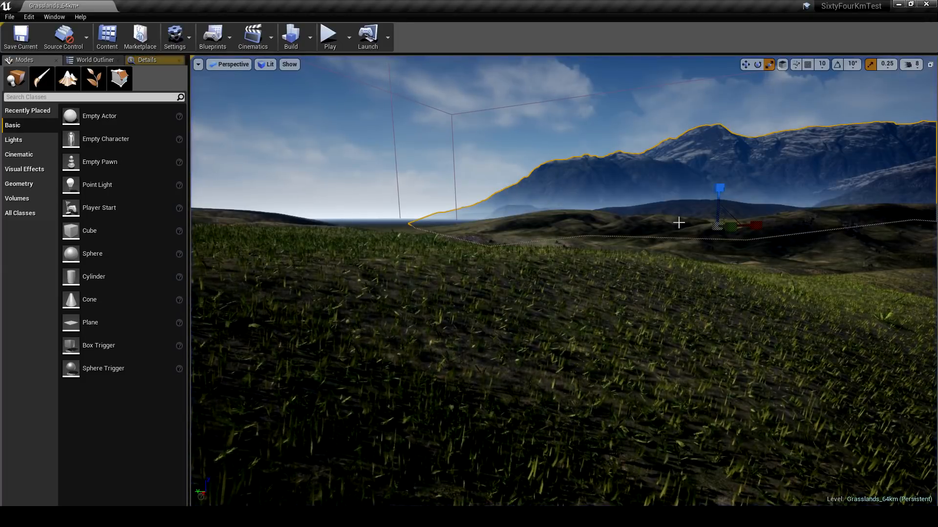
{"action": "right_click_drag", "start_coordinate": [661, 251], "coordinate": [659, 222]}
{"action": "right_click_drag", "start_coordinate": [649, 272], "coordinate": [710, 248]}
{"action": "left_click", "coordinate": [681, 245]}
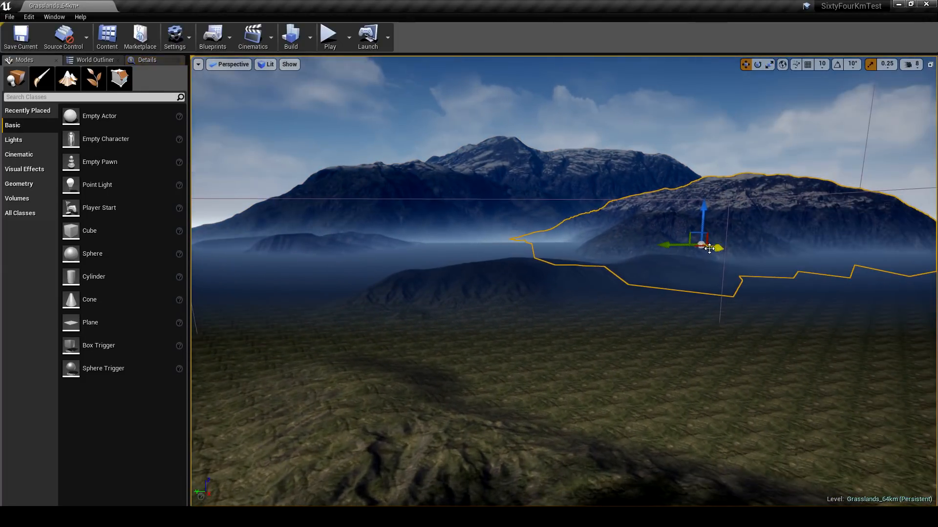
{"action": "left_click_drag", "start_coordinate": [709, 248], "coordinate": [517, 275]}
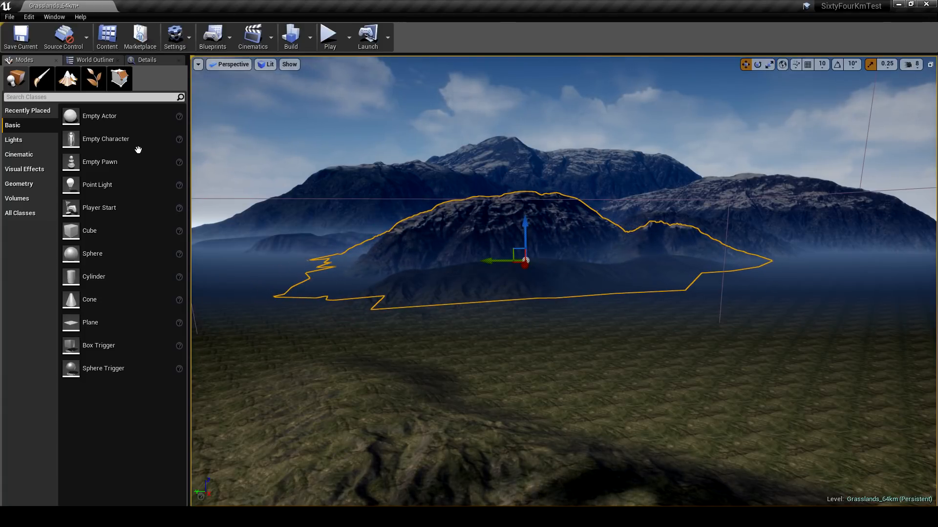
{"action": "right_click_drag", "start_coordinate": [375, 230], "coordinate": [360, 232]}
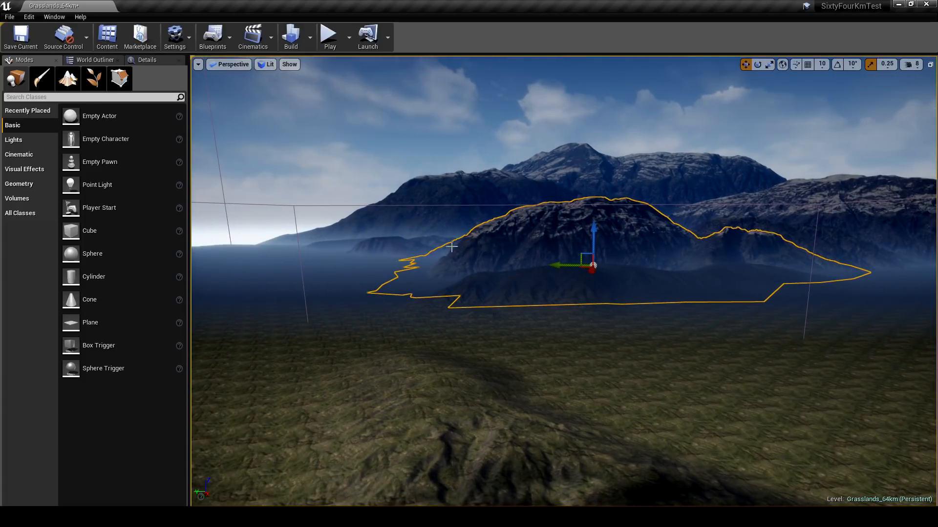
{"action": "key", "text": "Delete"}
- Duplicate the small distant erosion ridge, rotate the copy about 96 degrees and place it in front of the mountains
{"action": "left_click", "coordinate": [391, 244]}
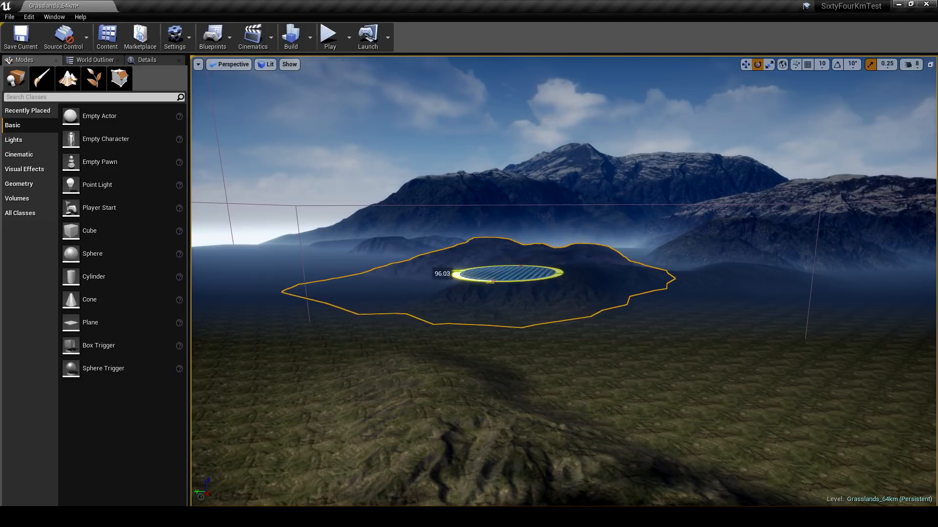
{"action": "left_click_drag", "start_coordinate": [508, 273], "coordinate": [588, 254]}
{"action": "key", "text": "w"}
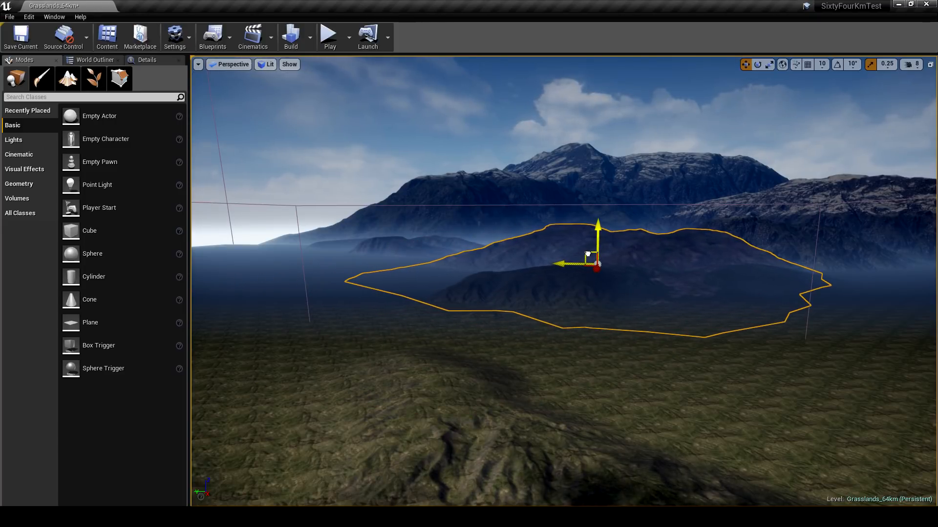
{"action": "right_click_drag", "start_coordinate": [608, 263], "coordinate": [513, 264]}
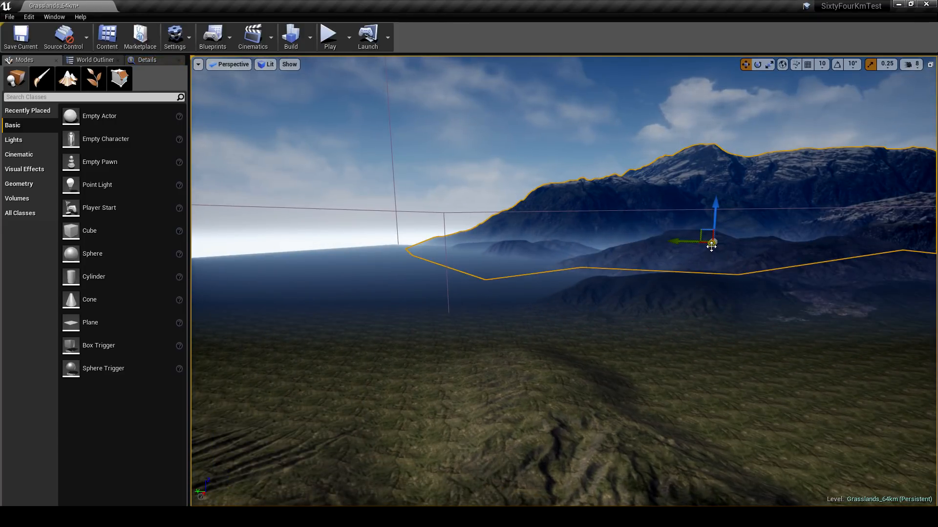
- Duplicate the large mountain, place the copy beyond its open end along the empty horizon, and deselect it
{"action": "left_click_drag", "start_coordinate": [711, 247], "coordinate": [381, 237]}
{"action": "key", "text": "w"}
{"action": "right_click_drag", "start_coordinate": [403, 242], "coordinate": [361, 240]}
{"action": "left_click", "coordinate": [506, 263]}
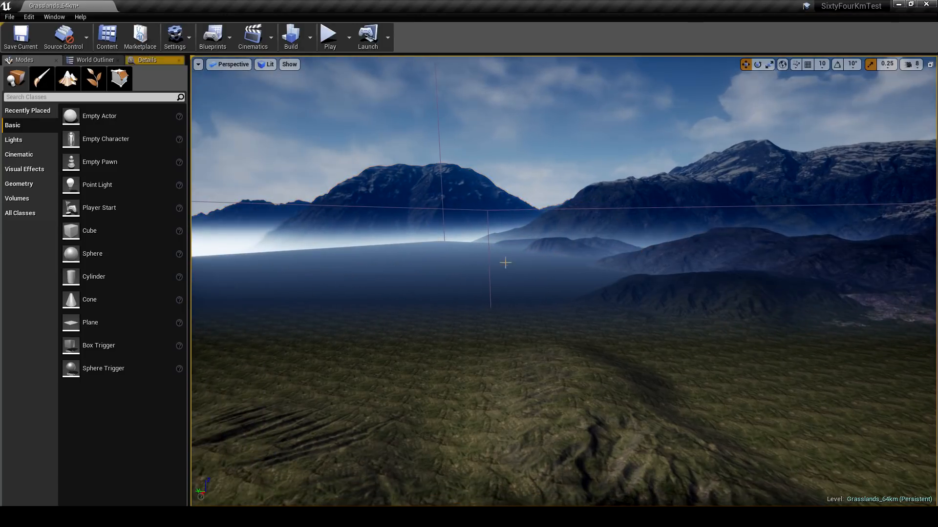
- Lower the ExponentialHeightFog's Fog Height Falloff to about 0.02
{"action": "right_click_drag", "start_coordinate": [528, 265], "coordinate": [464, 267]}
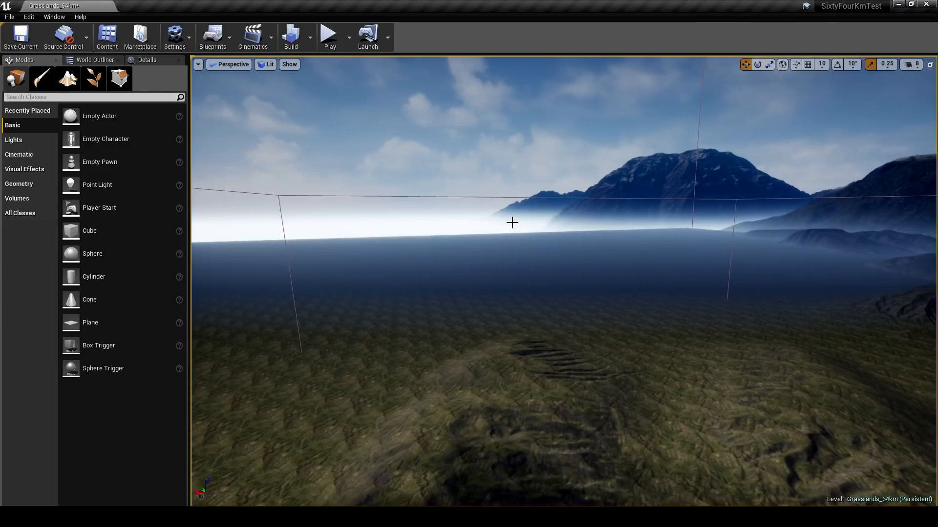
{"action": "right_click_drag", "start_coordinate": [512, 222], "coordinate": [469, 227]}
{"action": "left_click", "coordinate": [140, 60]}
{"action": "left_click", "coordinate": [94, 57]}
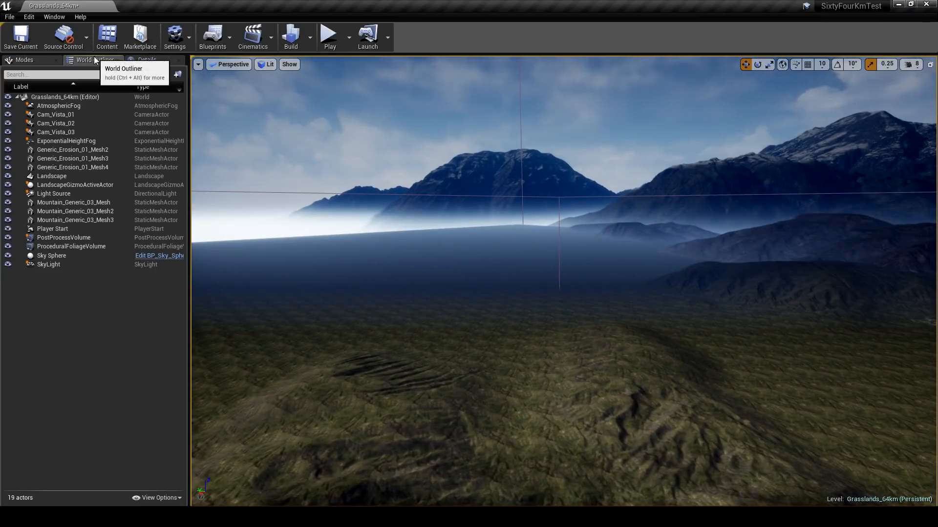
{"action": "left_click", "coordinate": [110, 132]}
{"action": "left_click", "coordinate": [108, 140]}
{"action": "left_click", "coordinate": [144, 61]}
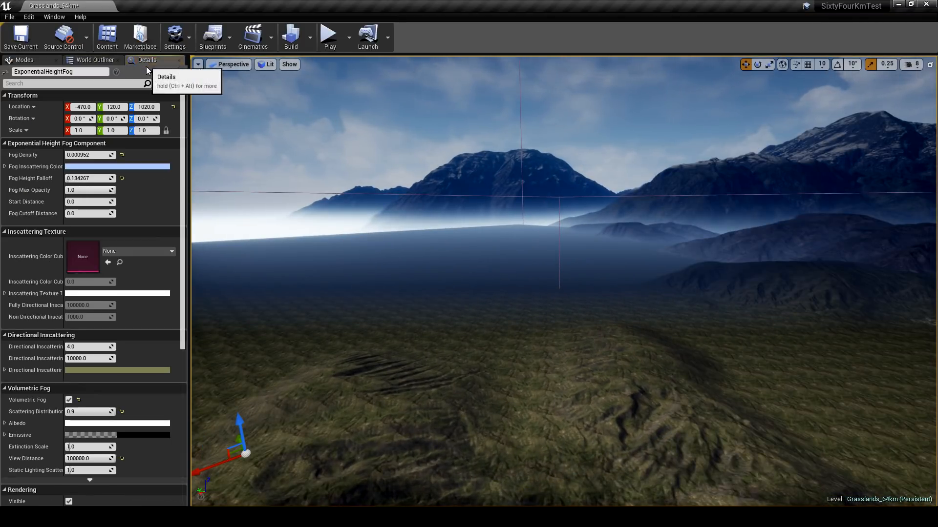
{"action": "left_click_drag", "start_coordinate": [80, 179], "coordinate": [70, 179]}
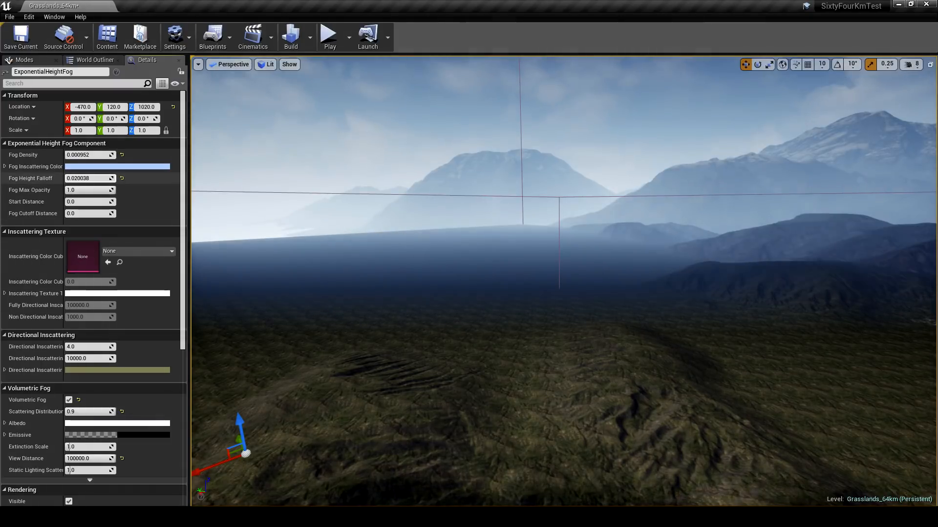
- Bring the distant mountain on the open horizon closer to the landscape and raise it
{"action": "right_click_drag", "start_coordinate": [495, 227], "coordinate": [566, 212]}
{"action": "right_click_drag", "start_coordinate": [497, 242], "coordinate": [413, 263]}
{"action": "left_click", "coordinate": [400, 207]}
{"action": "right_click_drag", "start_coordinate": [400, 207], "coordinate": [492, 237]}
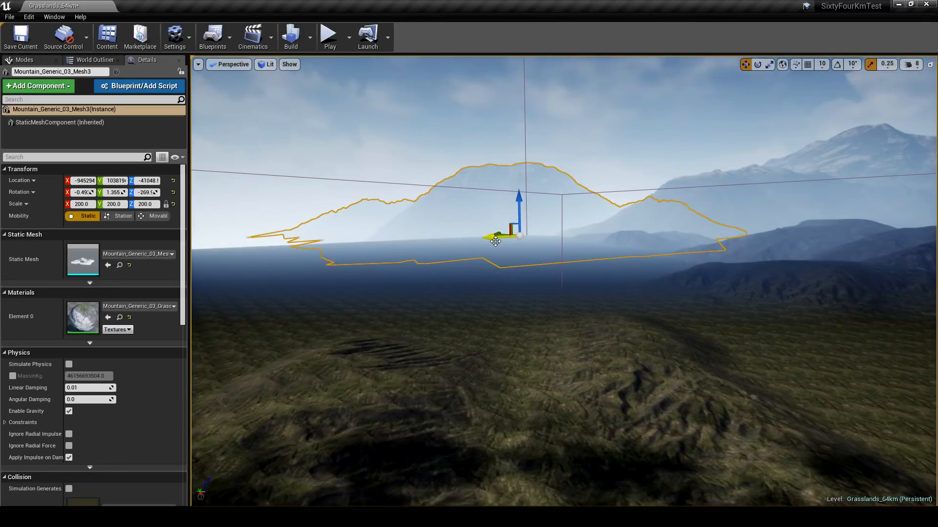
{"action": "left_click_drag", "start_coordinate": [492, 237], "coordinate": [499, 255]}
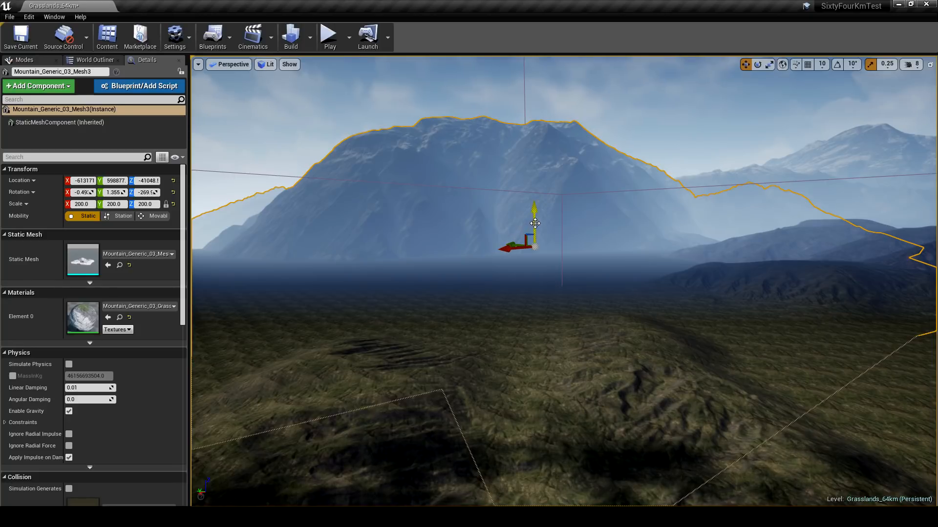
{"action": "left_click_drag", "start_coordinate": [534, 224], "coordinate": [525, 240]}
- Scale the mountain down uniformly to 150 on all three axes
{"action": "key", "text": "r"}
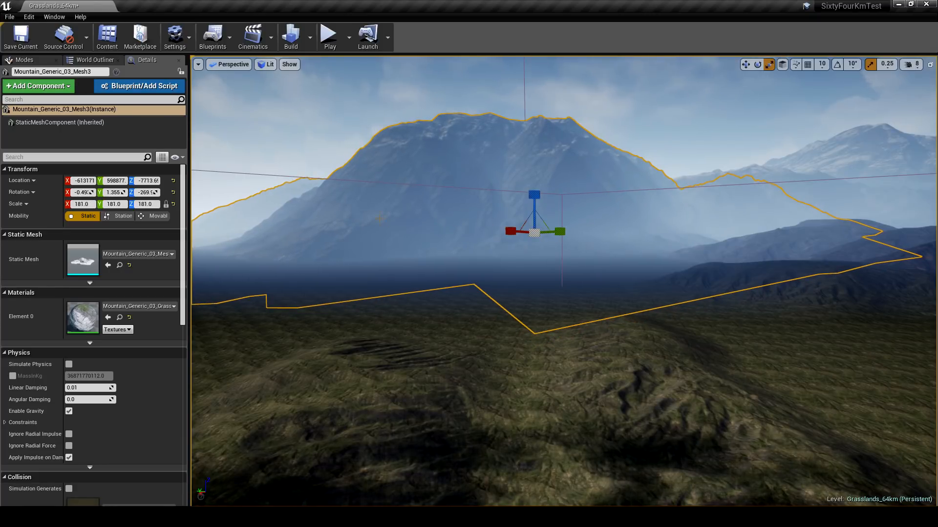
{"action": "left_click", "coordinate": [151, 205]}
{"action": "type", "text": "150"}
{"action": "key", "text": "Return"}
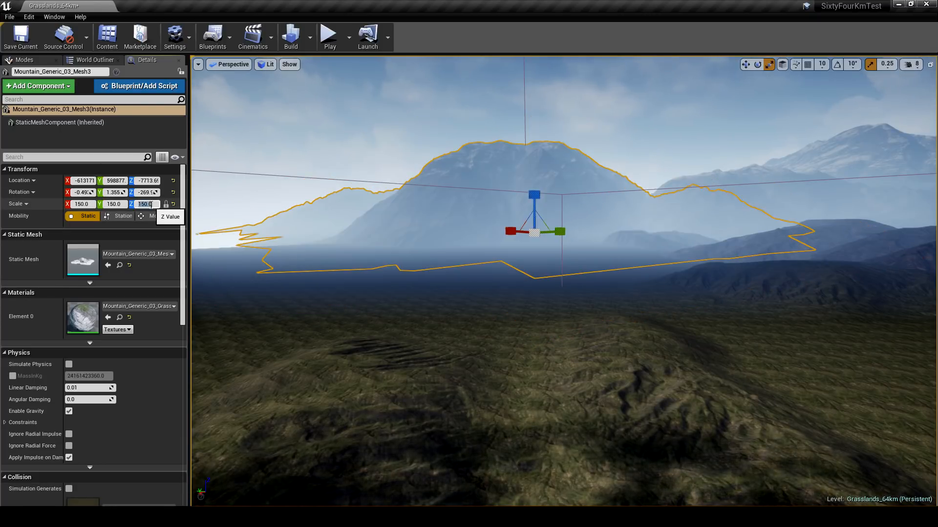
- Rotate the mountain about 70 degrees around its vertical axis, then shift and lower it on the horizon
{"action": "right_click_drag", "start_coordinate": [531, 228], "coordinate": [536, 233]}
{"action": "key", "text": "w"}
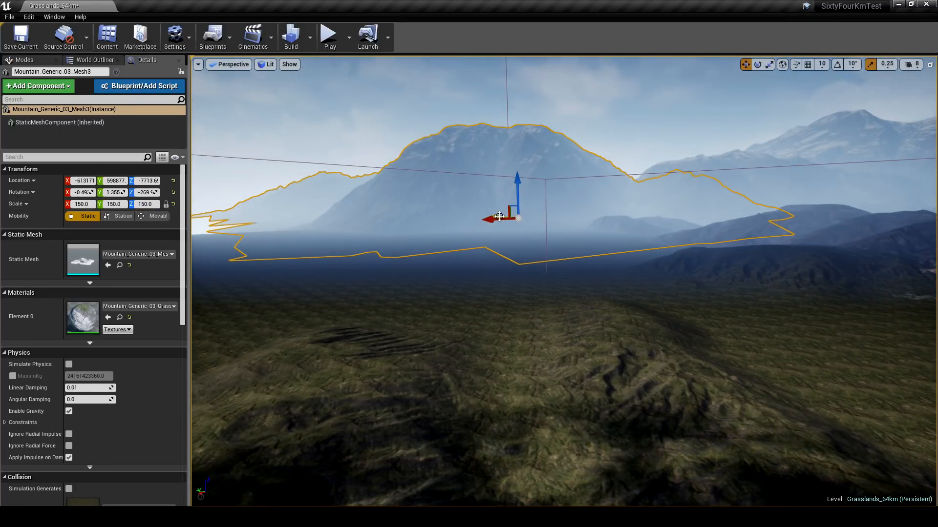
{"action": "left_click_drag", "start_coordinate": [500, 217], "coordinate": [440, 223]}
{"action": "right_click_drag", "start_coordinate": [593, 238], "coordinate": [564, 237]}
{"action": "key", "text": "r"}
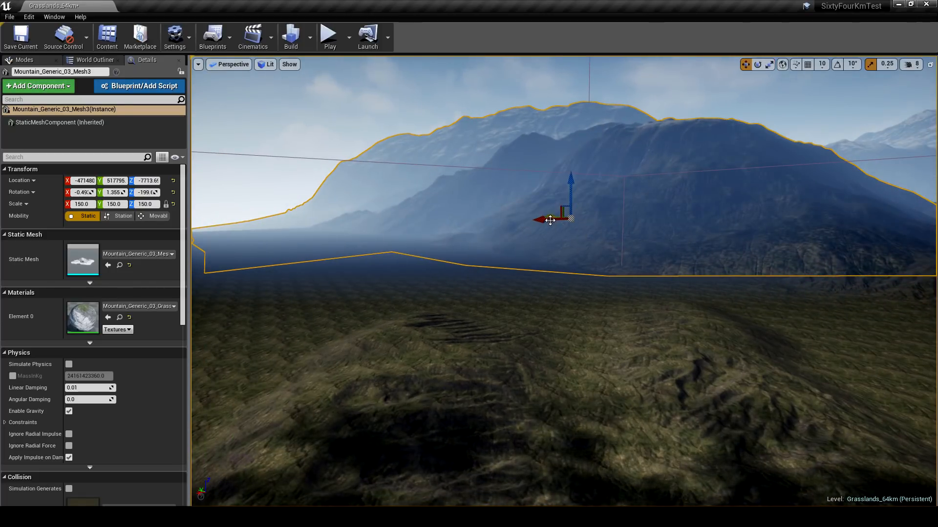
{"action": "left_click_drag", "start_coordinate": [551, 221], "coordinate": [516, 228]}
{"action": "left_click_drag", "start_coordinate": [530, 191], "coordinate": [531, 199]}
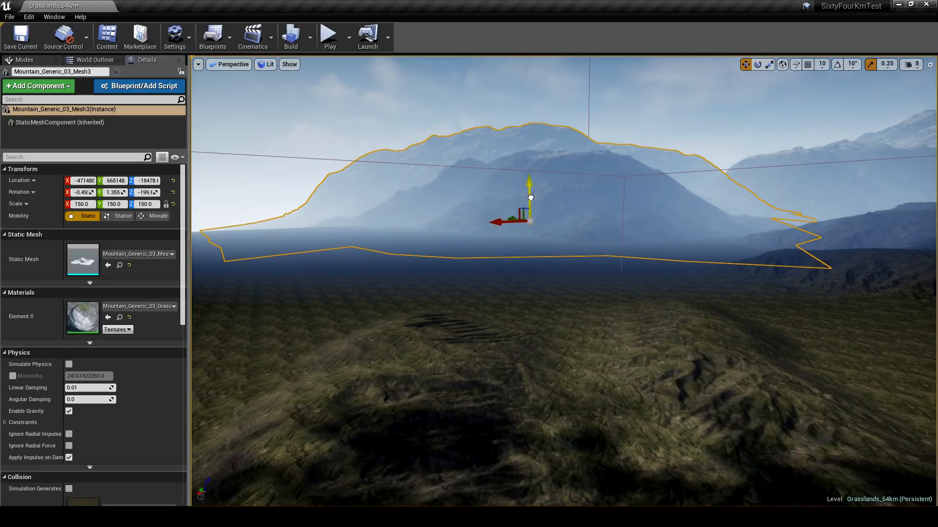
{"action": "key", "text": "Escape"}
{"action": "right_click_drag", "start_coordinate": [530, 196], "coordinate": [557, 232]}
- Push the mountain farther back beyond the landscape's edge, to about X -573024, Y 998862
{"action": "key", "text": "w"}
{"action": "key", "text": "s"}
{"action": "key", "text": "w"}
{"action": "left_click", "coordinate": [516, 180]}
{"action": "key", "text": "f"}
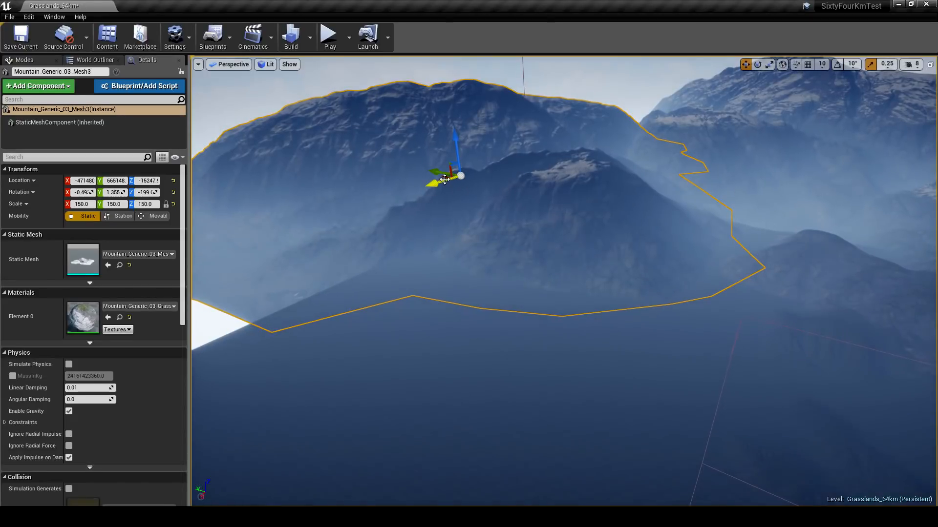
{"action": "left_click_drag", "start_coordinate": [445, 179], "coordinate": [401, 160]}
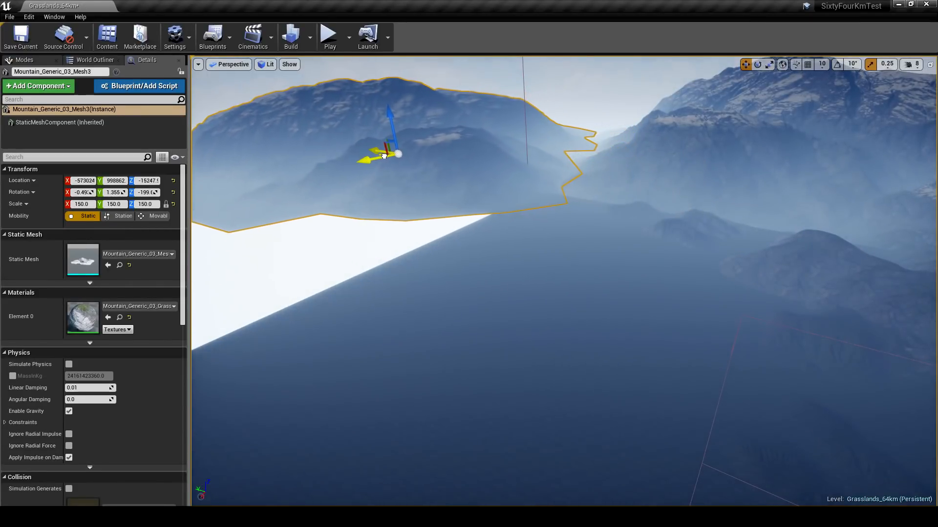
- Duplicate a small distant erosion ridge and place the copy on the open landscape in front of the mountain
{"action": "key", "text": "w"}
{"action": "mouse_move", "coordinate": [638, 225]}
{"action": "right_mouse_down"}
{"action": "mouse_move", "coordinate": [676, 228]}
{"action": "mouse_move", "coordinate": [685, 242]}
{"action": "mouse_move", "coordinate": [620, 208]}
{"action": "mouse_move", "coordinate": [493, 195]}
{"action": "mouse_move", "coordinate": [571, 230]}
{"action": "mouse_move", "coordinate": [638, 234]}
{"action": "right_mouse_up"}
{"action": "left_click", "coordinate": [637, 223]}
{"action": "key", "text": "w"}
{"action": "key", "text": "s"}
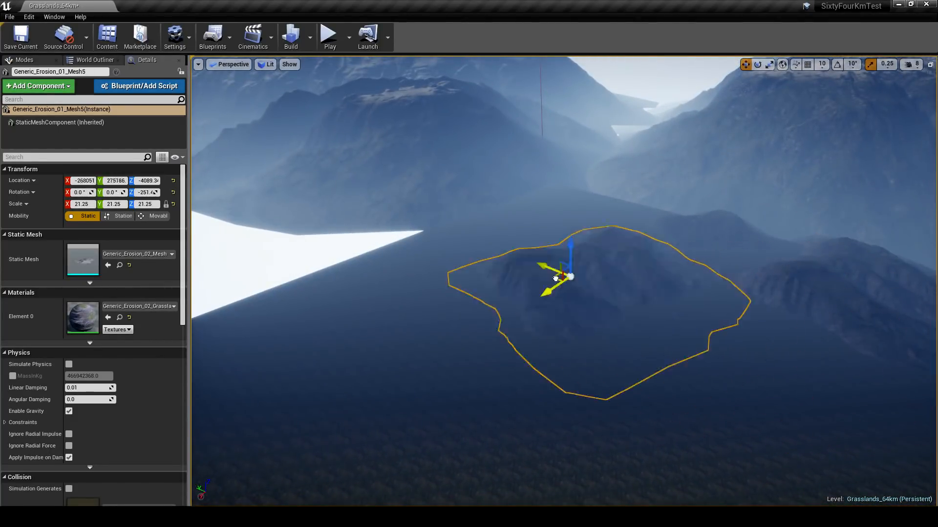
{"action": "key", "text": "w"}
- Duplicate the erosion ridge again, rotate the copy about 49 degrees and place it across the landscape's edge beside the void
{"action": "right_click_drag", "start_coordinate": [471, 235], "coordinate": [540, 289]}
{"action": "key", "text": "s"}
{"action": "key", "text": "a"}
{"action": "left_click_drag", "start_coordinate": [498, 289], "coordinate": [341, 290], "text": "alt"}
{"action": "key", "text": "a"}
{"action": "right_click_drag", "start_coordinate": [342, 290], "coordinate": [371, 298]}
{"action": "left_click_drag", "start_coordinate": [567, 280], "coordinate": [566, 281]}
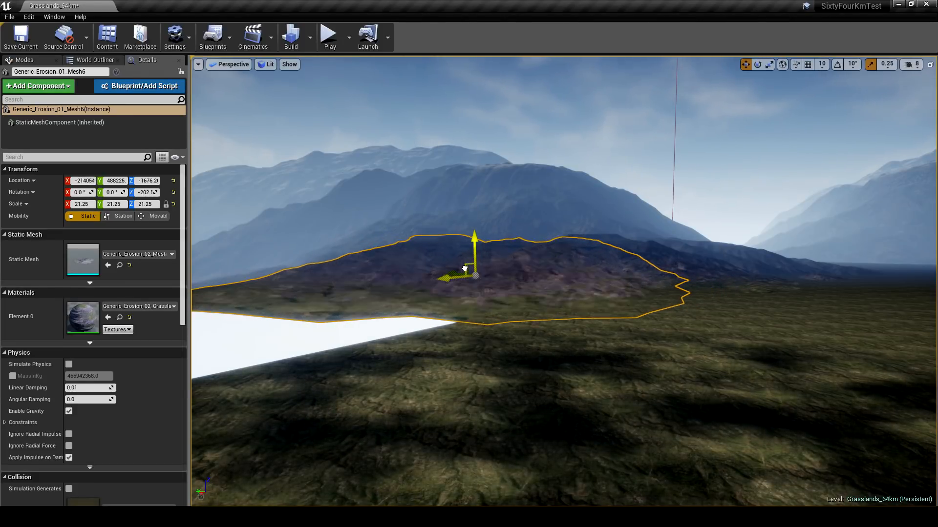
{"action": "key", "text": "Escape"}
- Sculpt the landscape in front of the new ridges with the erosion alpha brush's Red texture channel
{"action": "right_click_drag", "start_coordinate": [498, 280], "coordinate": [476, 274]}
{"action": "key", "text": "d"}
{"action": "key", "text": "w"}
{"action": "key", "text": "s"}
{"action": "right_click_drag", "start_coordinate": [659, 274], "coordinate": [592, 280]}
{"action": "key", "text": "s"}
{"action": "left_click", "coordinate": [22, 60]}
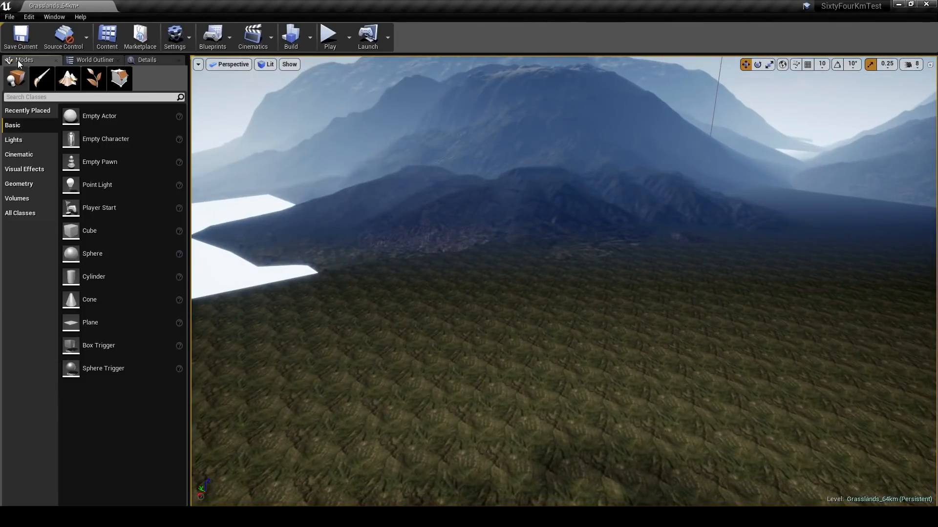
{"action": "left_click", "coordinate": [68, 79]}
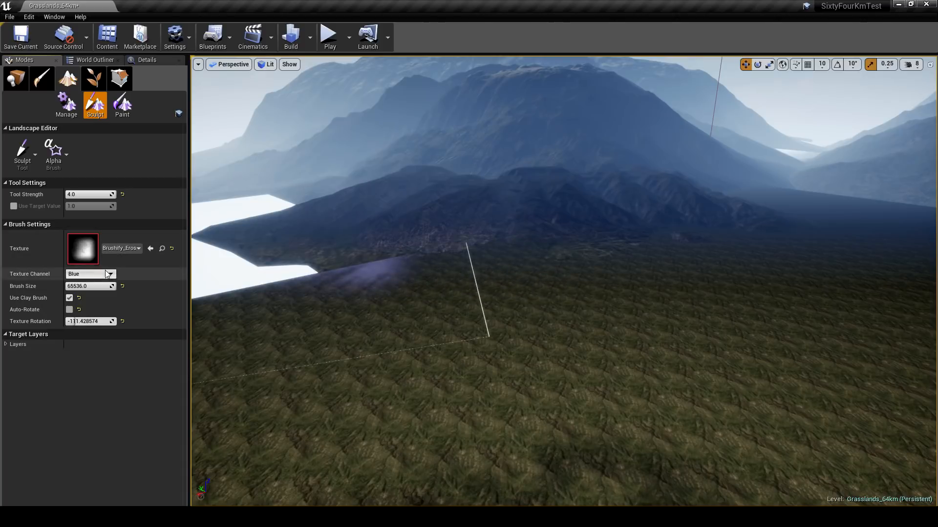
{"action": "left_click", "coordinate": [97, 283]}
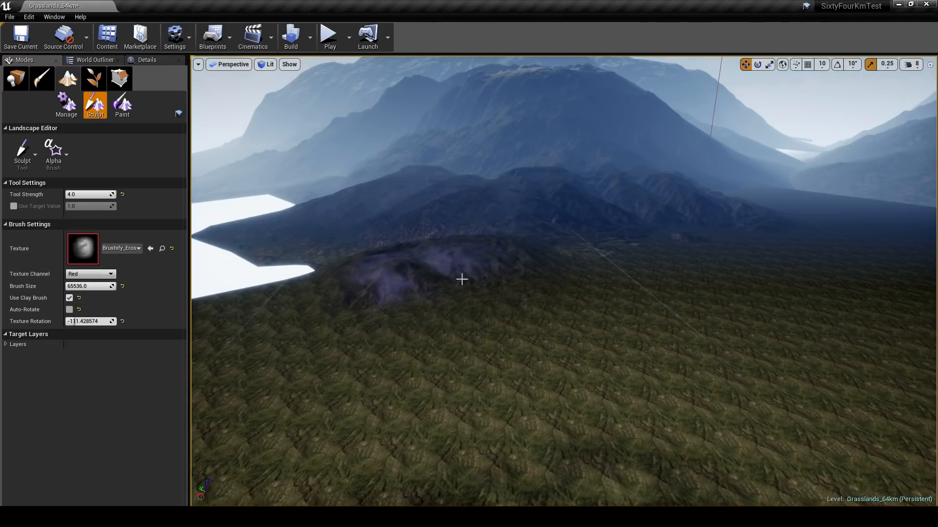
{"action": "mouse_move", "coordinate": [459, 272]}
{"action": "left_mouse_down"}
{"action": "mouse_move", "coordinate": [430, 268]}
{"action": "mouse_move", "coordinate": [448, 243]}
{"action": "left_mouse_up"}
- Switch the alpha brush to the Green texture channel and sculpt more terrain at the foot of the ridge
{"action": "left_click", "coordinate": [90, 274]}
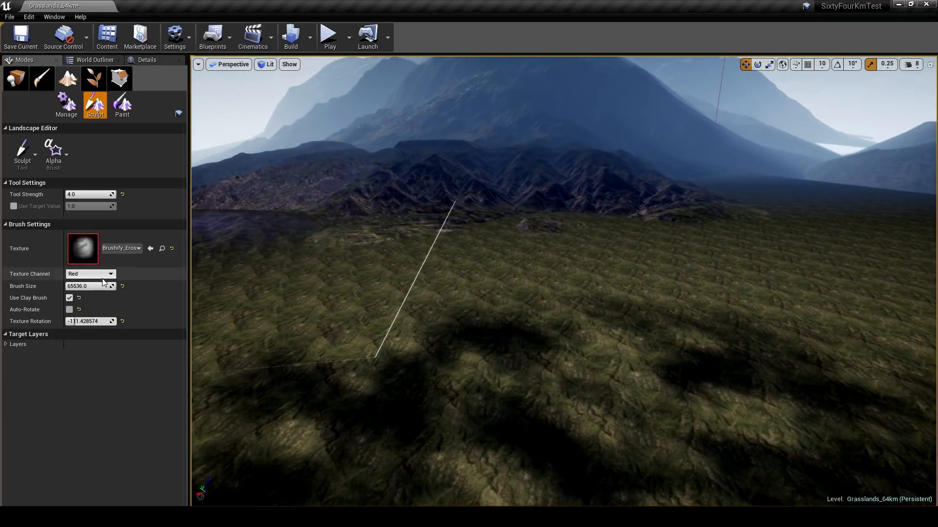
{"action": "left_click", "coordinate": [90, 288]}
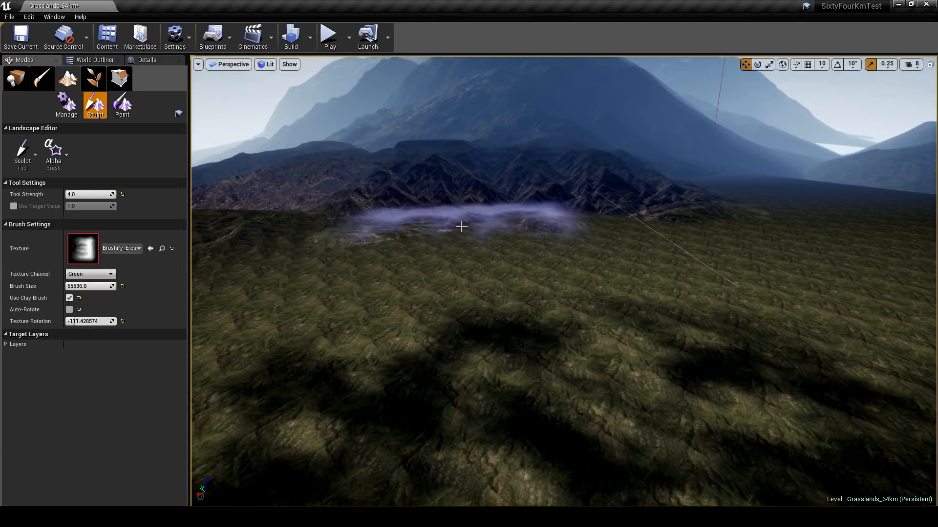
{"action": "left_click_drag", "start_coordinate": [470, 238], "coordinate": [465, 255]}
{"action": "mouse_move", "coordinate": [465, 255]}
{"action": "right_mouse_down"}
{"action": "mouse_move", "coordinate": [406, 249]}
{"action": "mouse_move", "coordinate": [423, 249]}
{"action": "right_mouse_up"}
{"action": "key", "text": "d"}
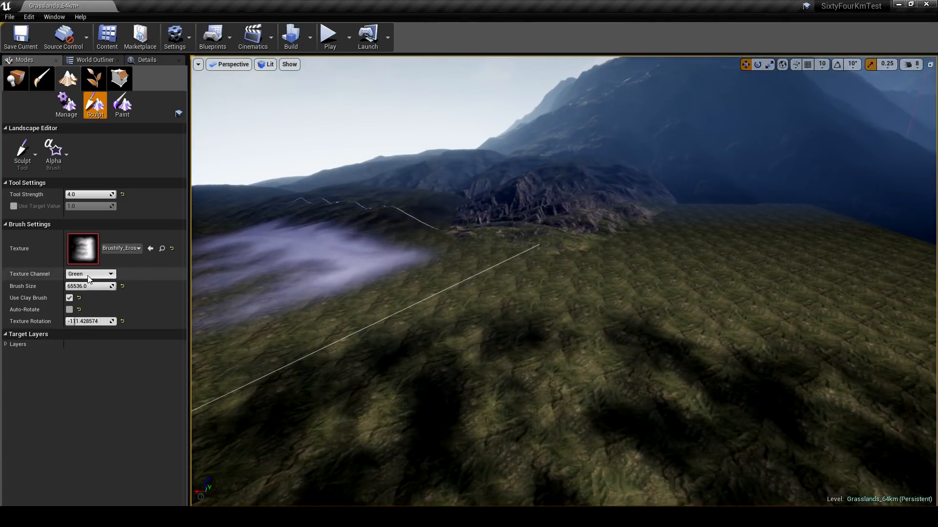
- Sculpt erosion hills around the ridge's base using the Blue texture channel and a texture rotation of about -36
{"action": "left_click", "coordinate": [87, 295]}
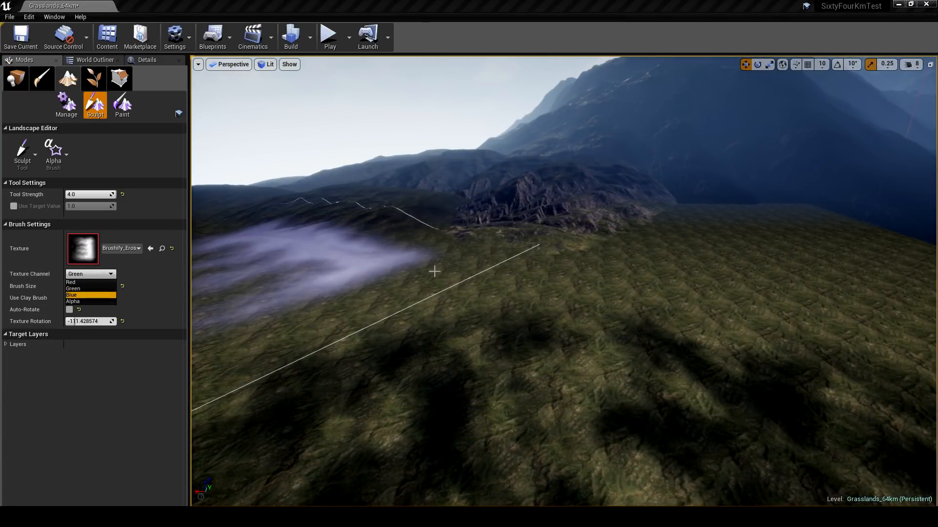
{"action": "left_click_drag", "start_coordinate": [89, 319], "coordinate": [112, 318]}
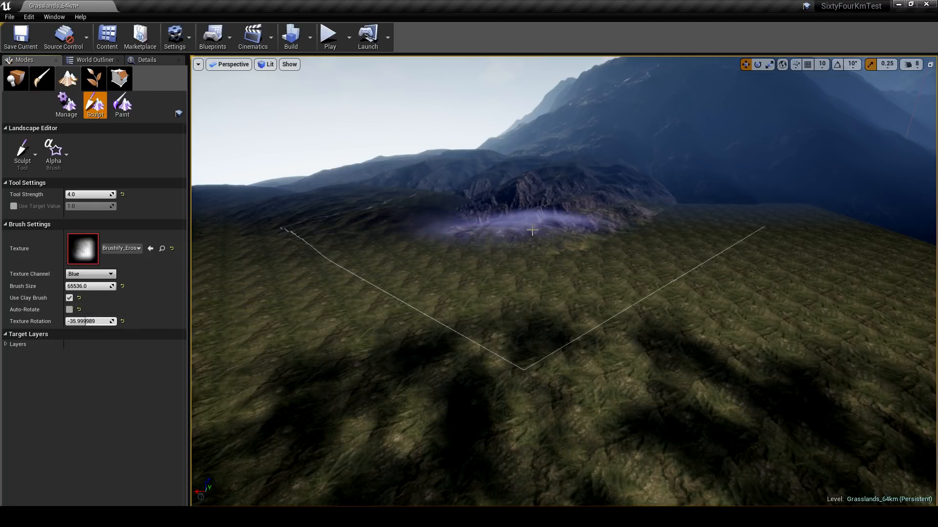
{"action": "left_click", "coordinate": [539, 237]}
{"action": "mouse_move", "coordinate": [539, 237]}
{"action": "right_mouse_down"}
{"action": "mouse_move", "coordinate": [560, 223]}
{"action": "mouse_move", "coordinate": [646, 246]}
{"action": "right_mouse_up"}
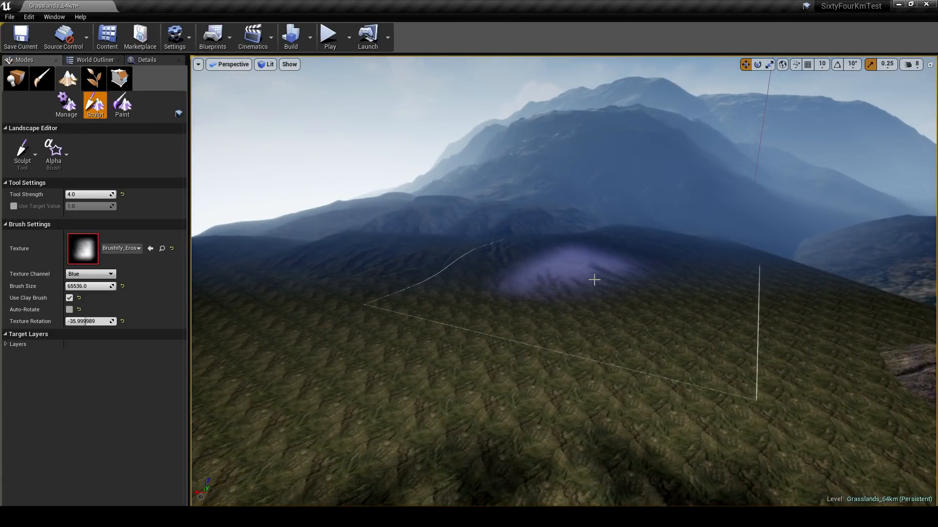
{"action": "right_click_drag", "start_coordinate": [595, 280], "coordinate": [603, 269]}
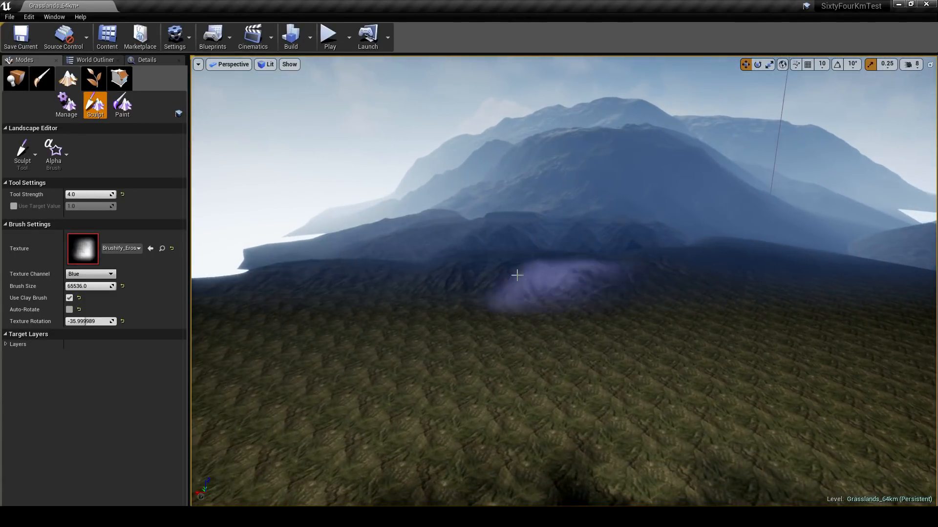
- Return to placement mode, select the two new erosion ridges together and adjust their position slightly
{"action": "left_click", "coordinate": [15, 80]}
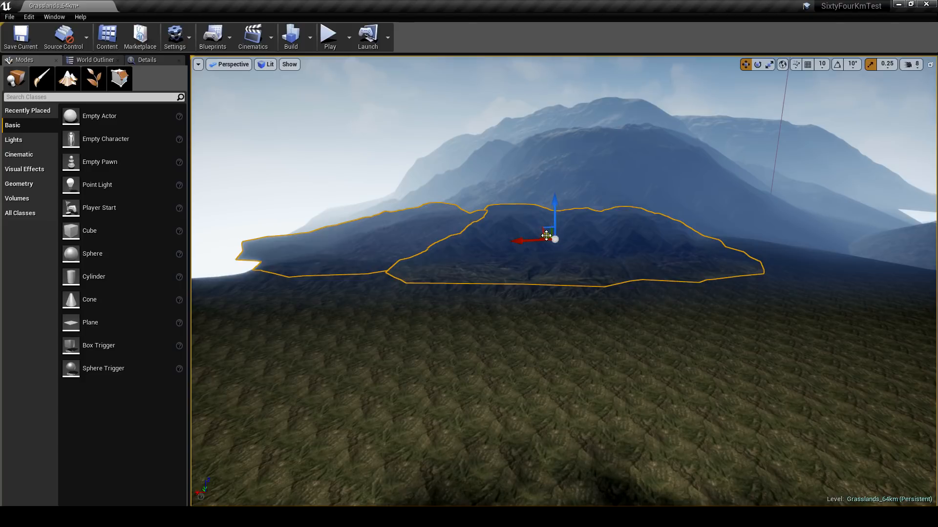
{"action": "right_click_drag", "start_coordinate": [548, 254], "coordinate": [625, 236]}
{"action": "right_click_drag", "start_coordinate": [565, 263], "coordinate": [676, 254]}
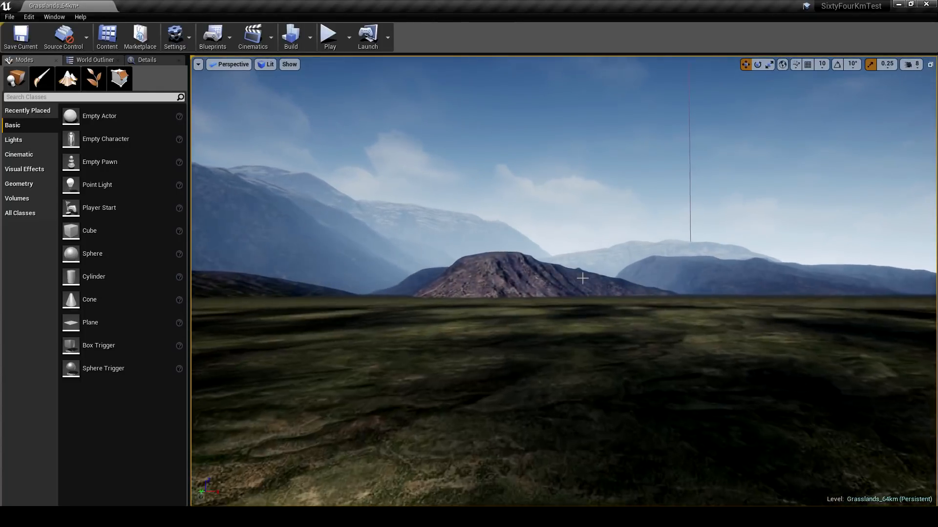
- Fly back across the landscape to the rocky grass hills and examine the mountain backdrop from there
{"action": "right_click_drag", "start_coordinate": [557, 284], "coordinate": [706, 284]}
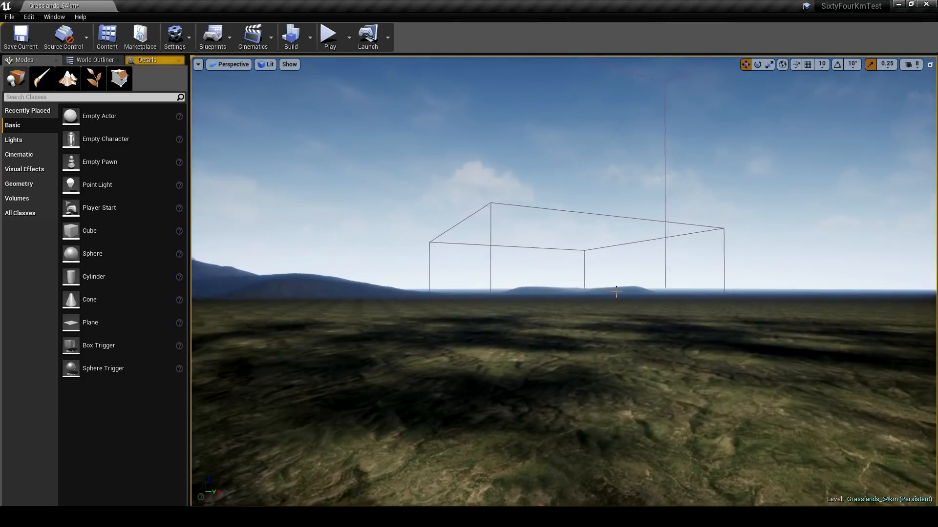
{"action": "key", "text": "w"}
{"action": "right_click_drag", "start_coordinate": [616, 292], "coordinate": [365, 324]}
{"action": "key", "text": "w"}
{"action": "key", "text": "w"}
{"action": "key", "text": "w"}
{"action": "key", "text": "w"}
{"action": "right_click_drag", "start_coordinate": [664, 315], "coordinate": [650, 299]}
{"action": "right_click_drag", "start_coordinate": [416, 185], "coordinate": [439, 180]}
- Raise the ExponentialHeightFog's Fog Height Falloff to about 0.039 and deselect the fog
{"action": "left_click", "coordinate": [102, 59]}
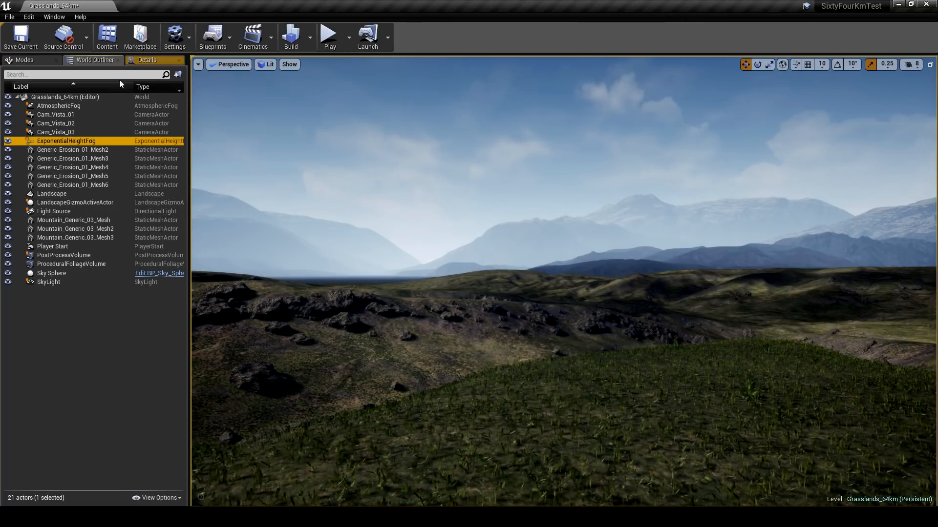
{"action": "left_click", "coordinate": [145, 60]}
{"action": "scroll", "coordinate": [156, 237], "scroll_direction": "down", "scroll_amount": 3}
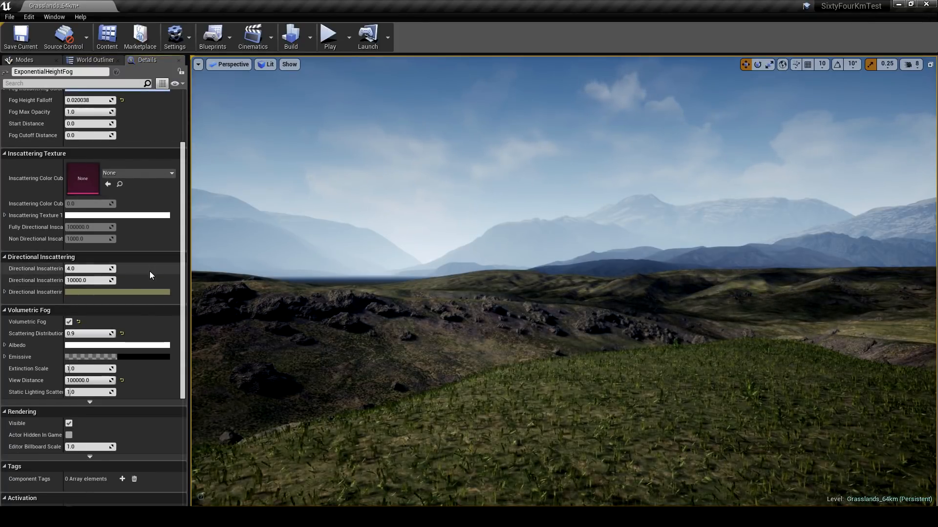
{"action": "scroll", "coordinate": [151, 282], "scroll_direction": "up", "scroll_amount": 3}
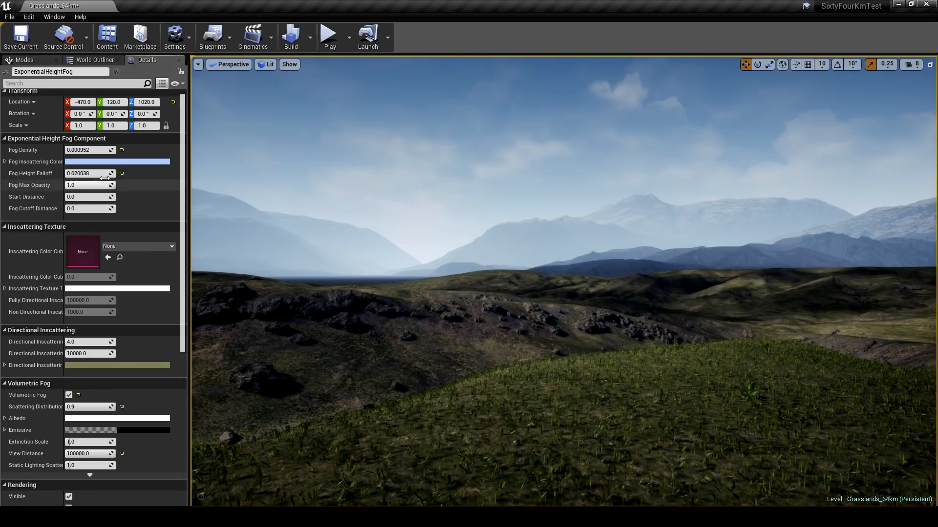
{"action": "left_click_drag", "start_coordinate": [88, 173], "coordinate": [95, 173]}
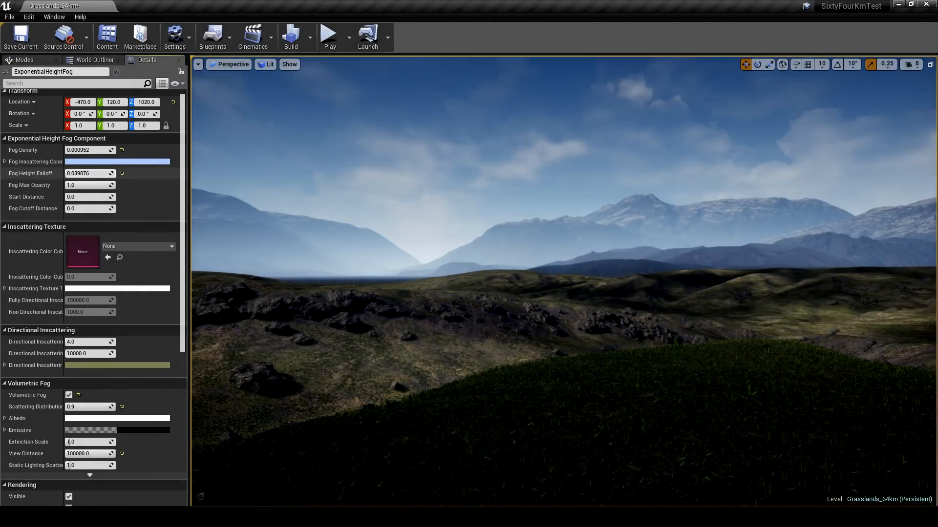
{"action": "mouse_move", "coordinate": [313, 230]}
{"action": "right_mouse_down"}
{"action": "mouse_move", "coordinate": [244, 225]}
{"action": "mouse_move", "coordinate": [315, 227]}
{"action": "right_mouse_up"}
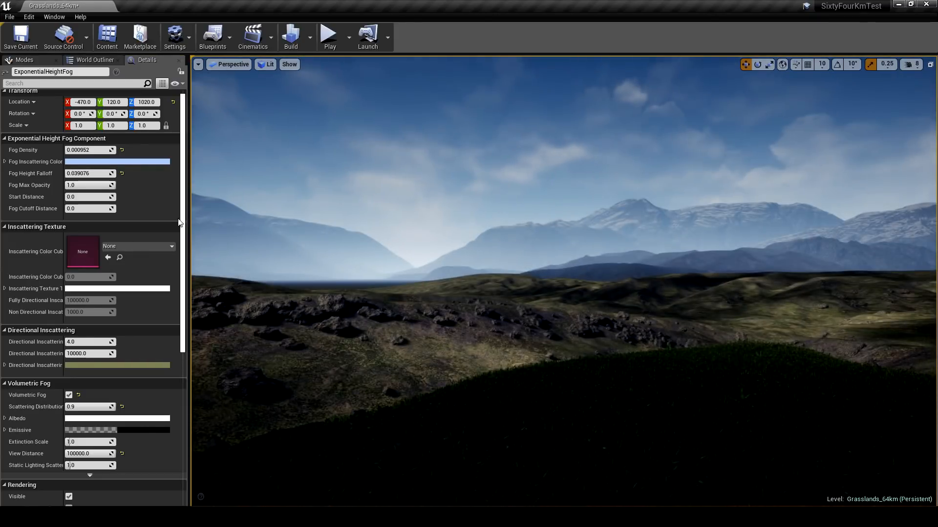
{"action": "left_click", "coordinate": [404, 155]}
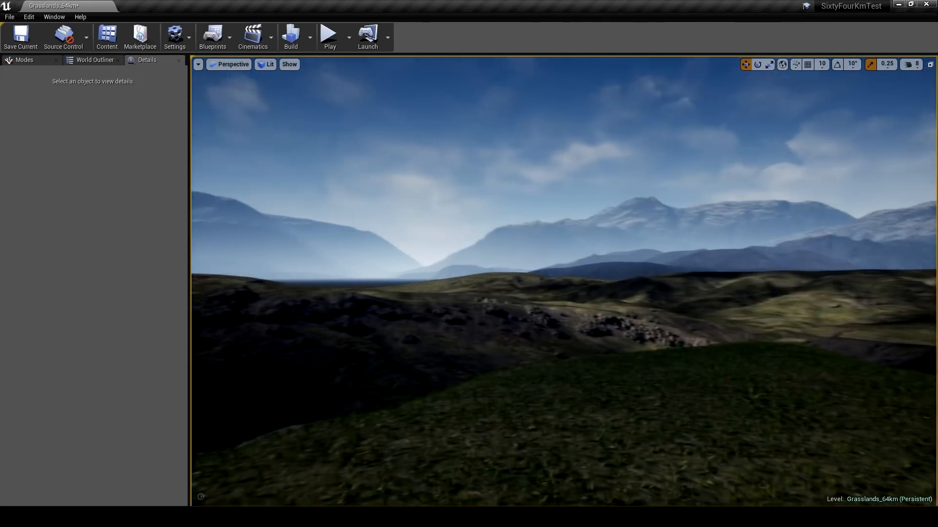
- Show the FPS counter in the viewport and start playing the level facing the mountain backdrop
{"action": "left_click", "coordinate": [200, 66]}
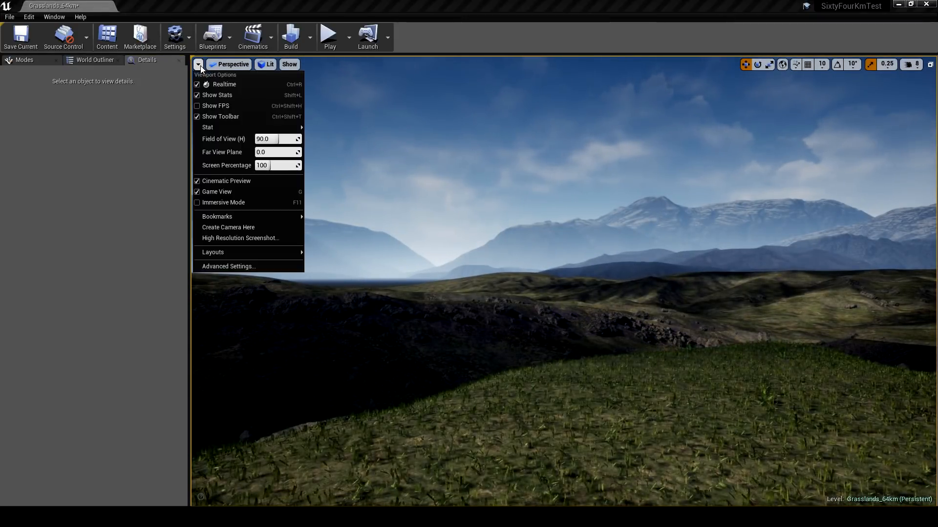
{"action": "left_click", "coordinate": [230, 106]}
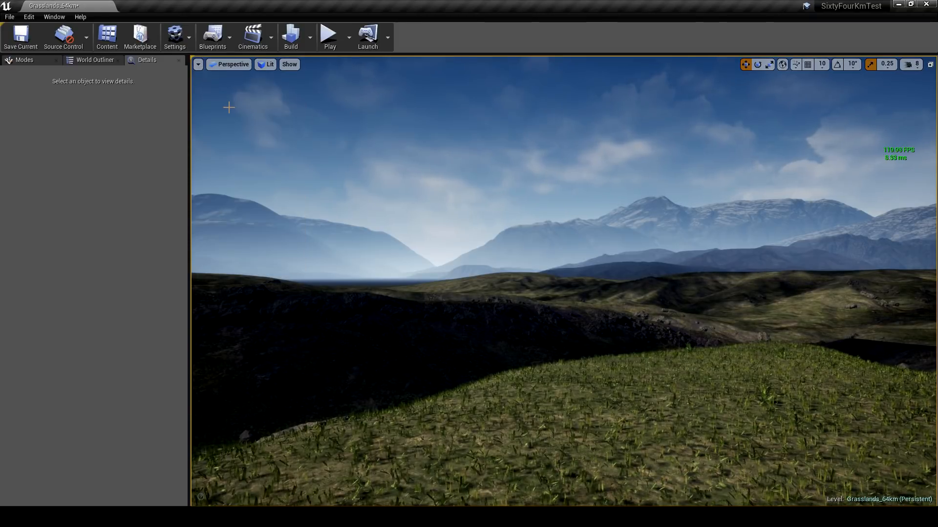
{"action": "right_click_drag", "start_coordinate": [232, 110], "coordinate": [334, 110]}
{"action": "right_click_drag", "start_coordinate": [720, 225], "coordinate": [619, 225]}
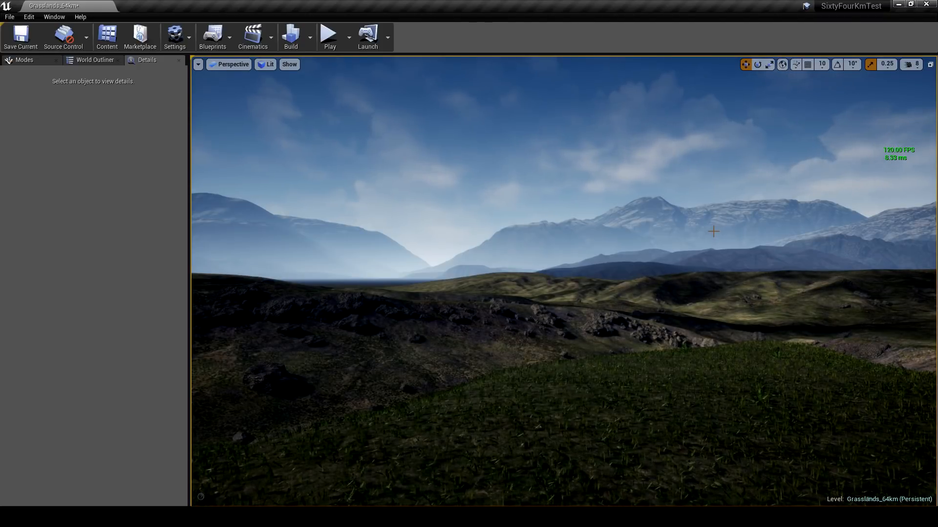
{"action": "right_click_drag", "start_coordinate": [713, 232], "coordinate": [685, 234]}
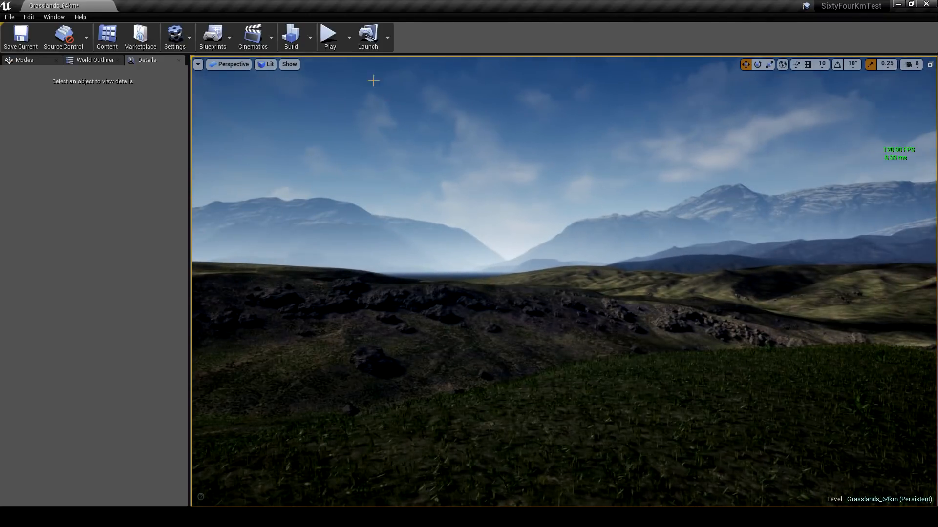
{"action": "key", "text": "alt+p"}
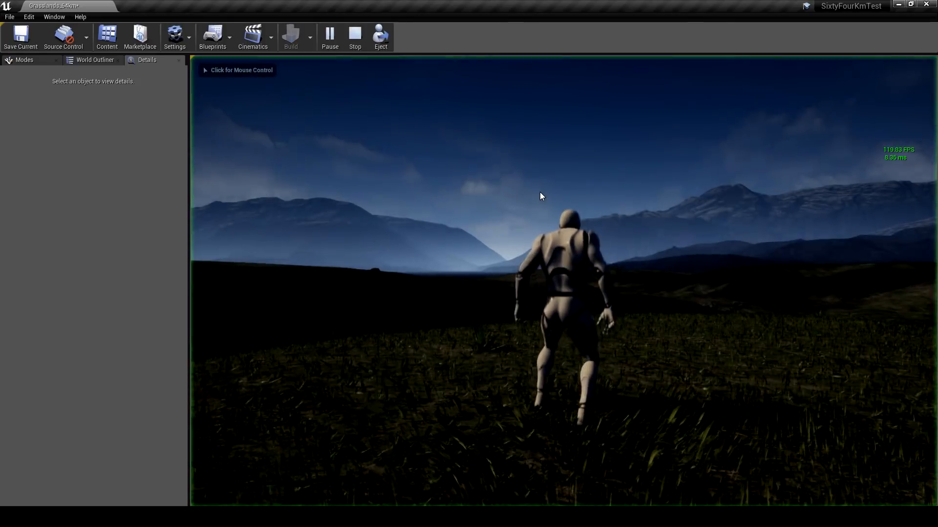
- Run and jump the character across the grassy hills and up the rocky slope to check the frame rate during play
{"action": "key", "text": "w"}
{"action": "key", "text": "a"}
{"action": "key", "text": "d"}
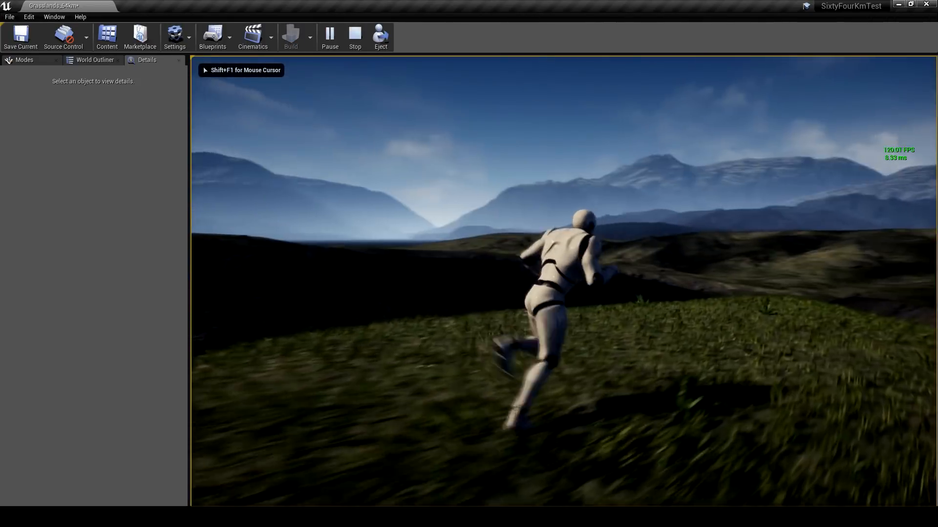
{"action": "key", "text": "w"}
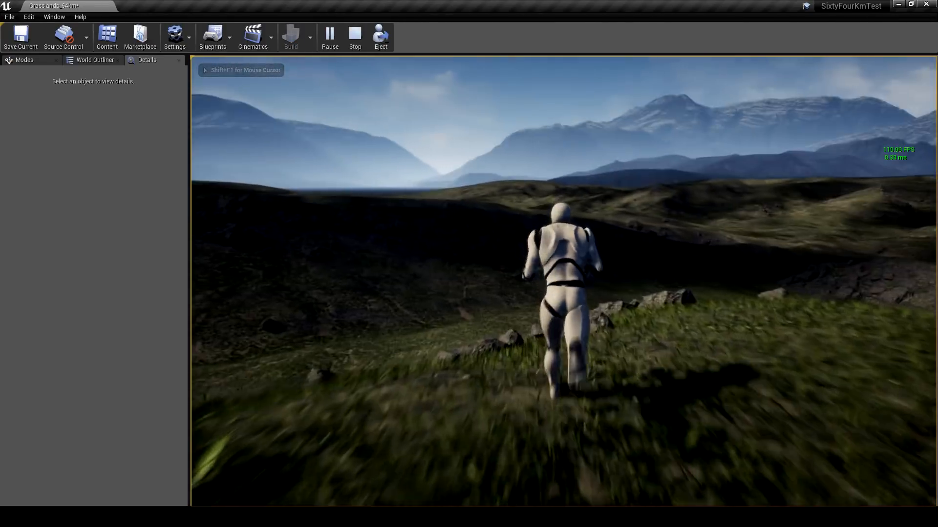
{"action": "key", "text": "a"}
{"action": "key", "text": "space"}
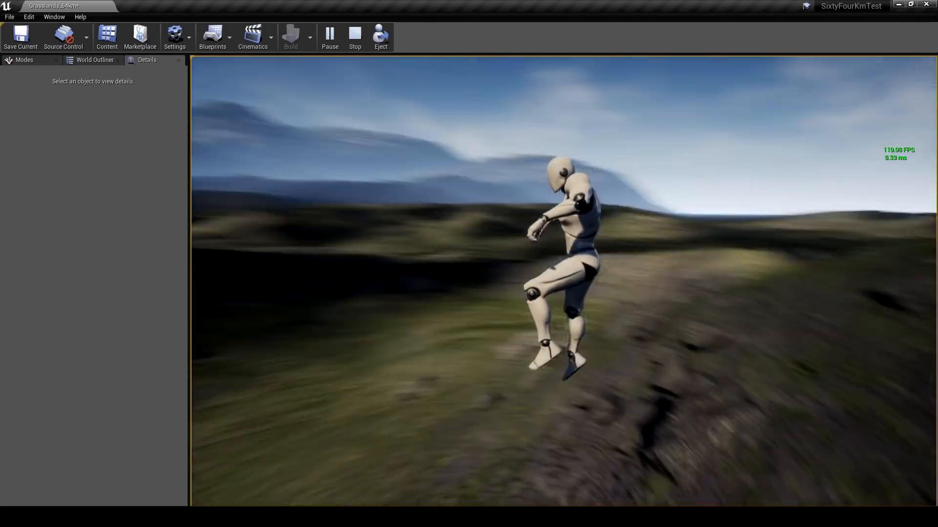
{"action": "key", "text": "w"}
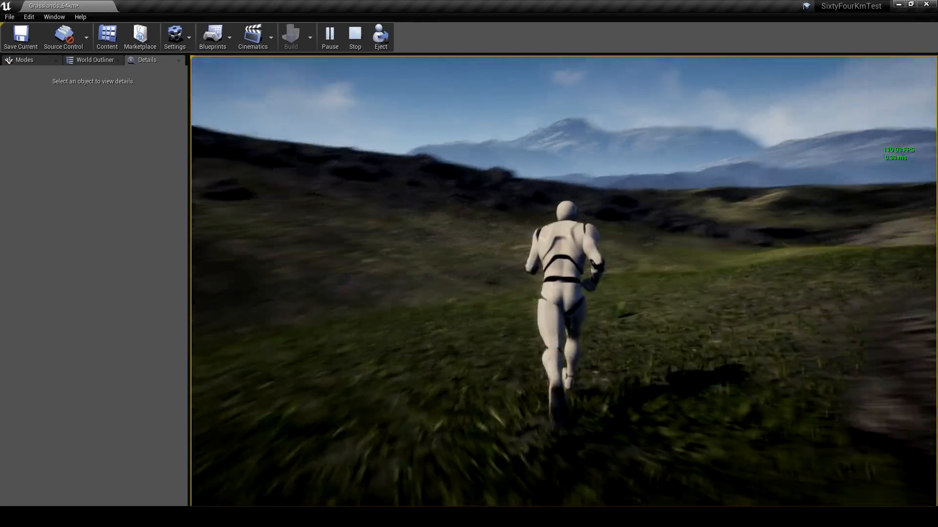
{"action": "key", "text": "a"}
{"action": "key", "text": "w"}
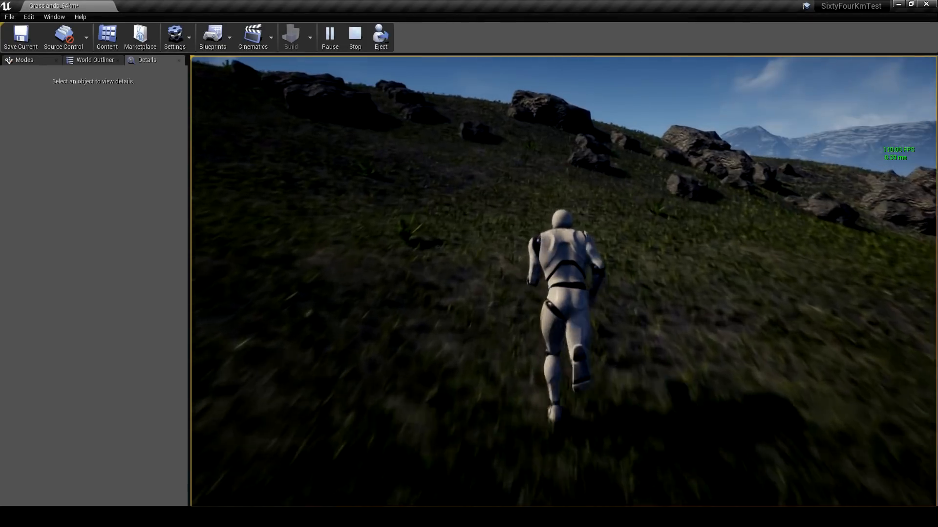
{"action": "key", "text": "a"}
{"action": "key", "text": "a"}
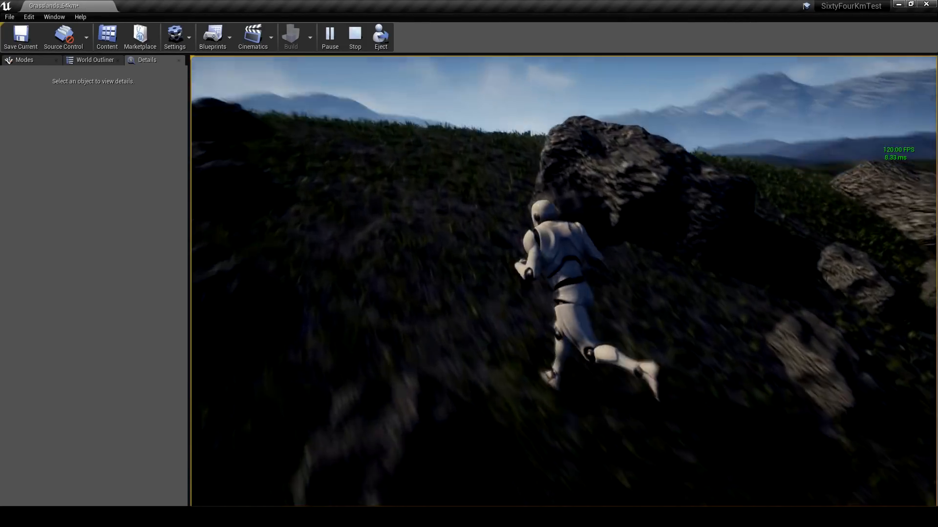
- Run the character past the boulders and over the open grassland, examining the foggy mountain backdrop from several directions
{"action": "key", "text": "d"}
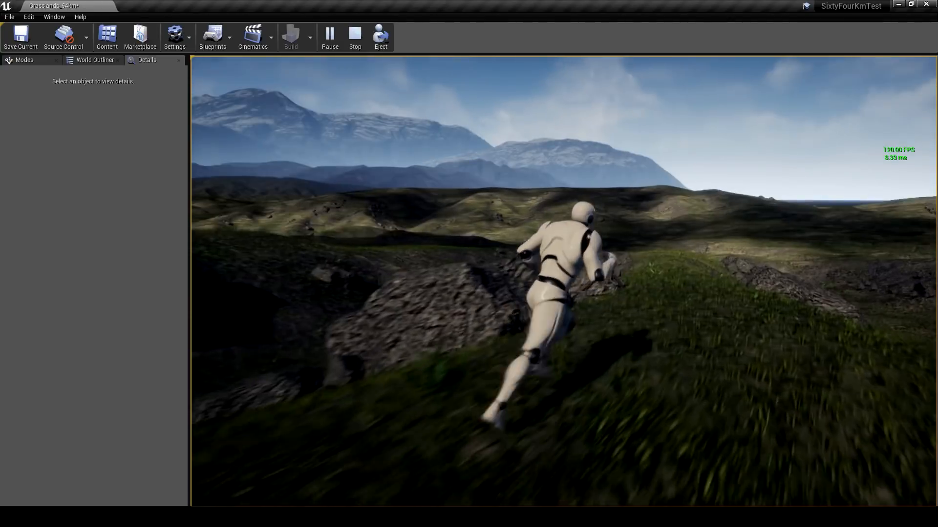
{"action": "key", "text": "d"}
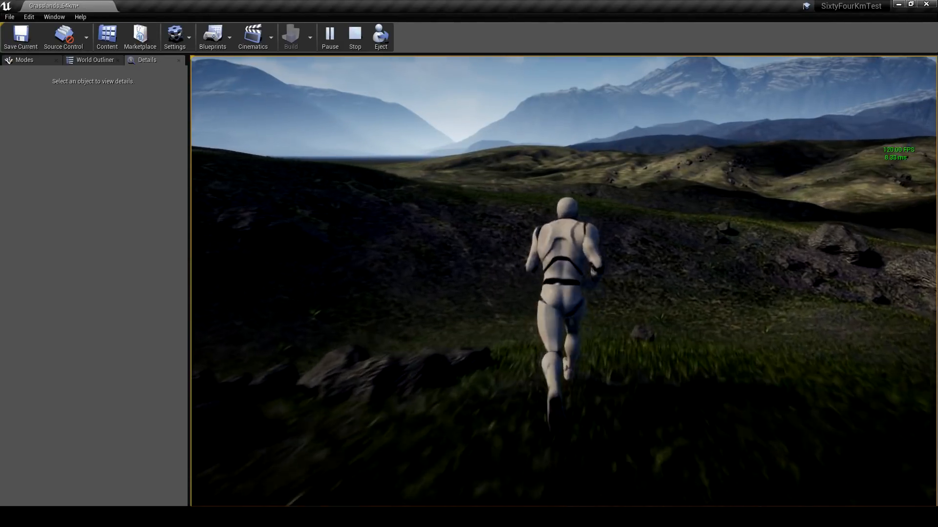
{"action": "key", "text": "space"}
{"action": "key", "text": "w"}
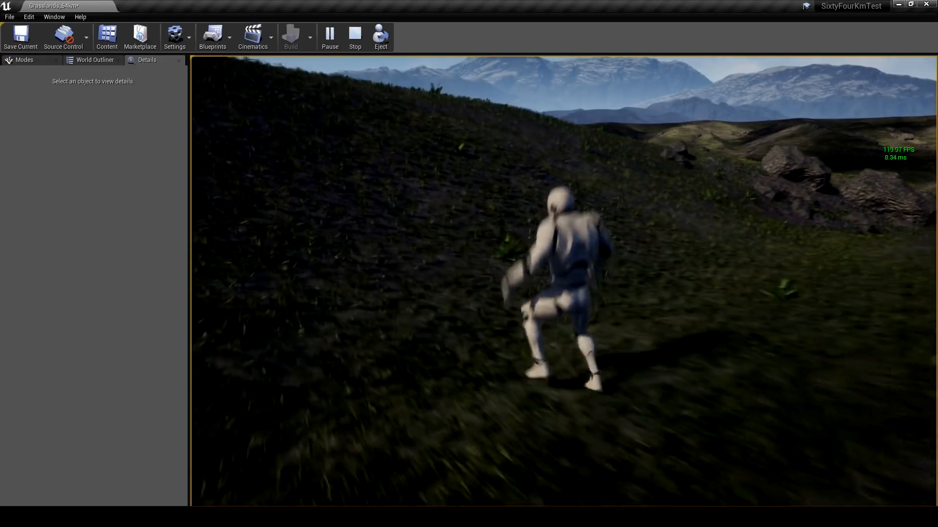
{"action": "key", "text": "a"}
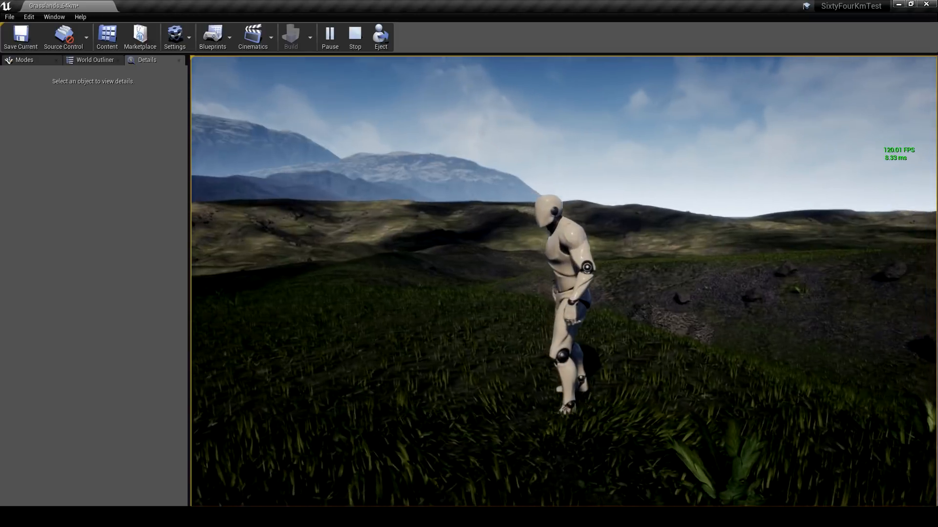
{"action": "key", "text": "w"}
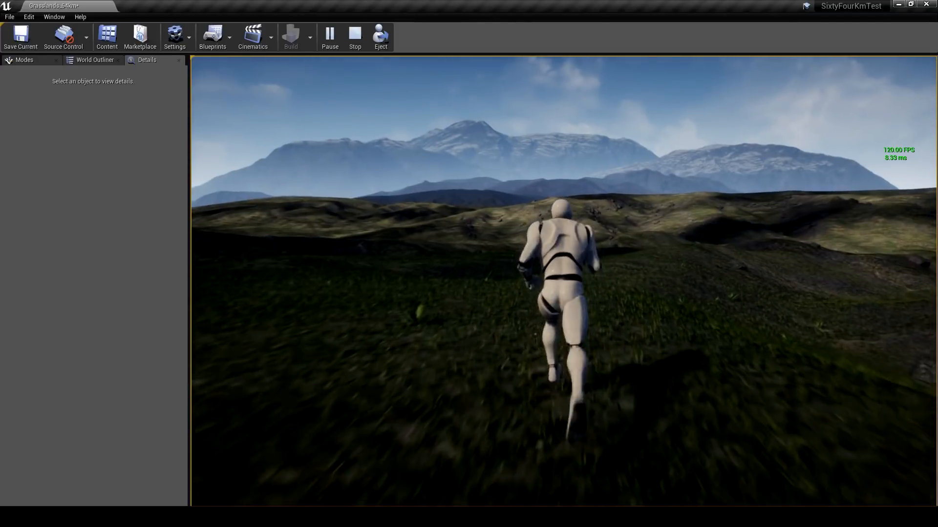
{"action": "key", "text": "a"}
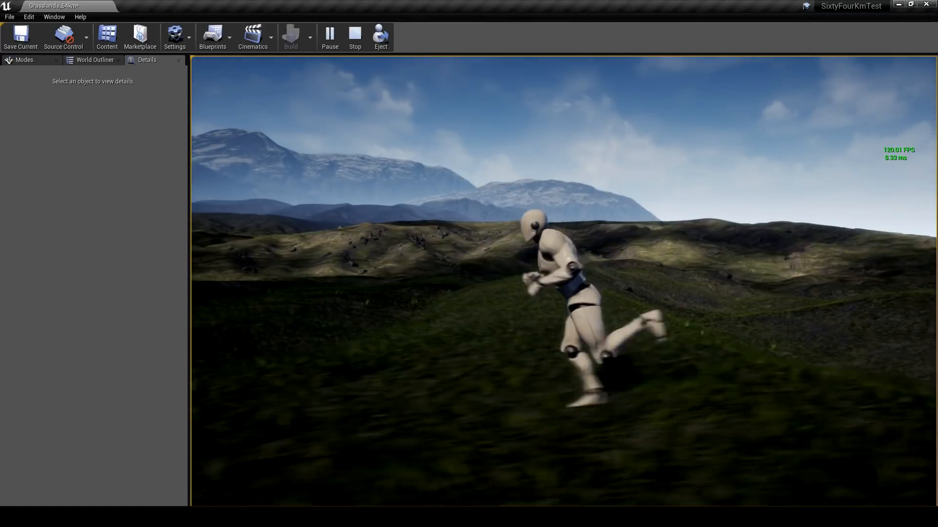
{"action": "key", "text": "s"}
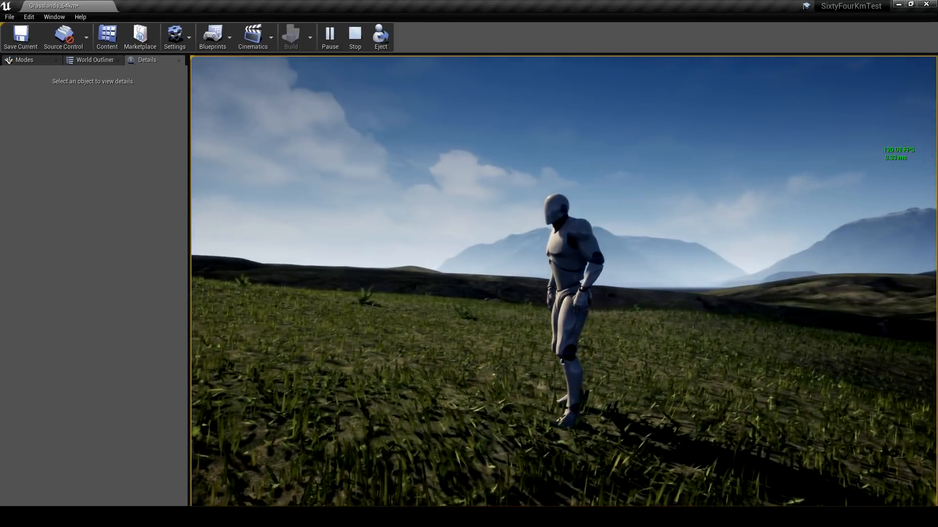
{"action": "key", "text": "a"}
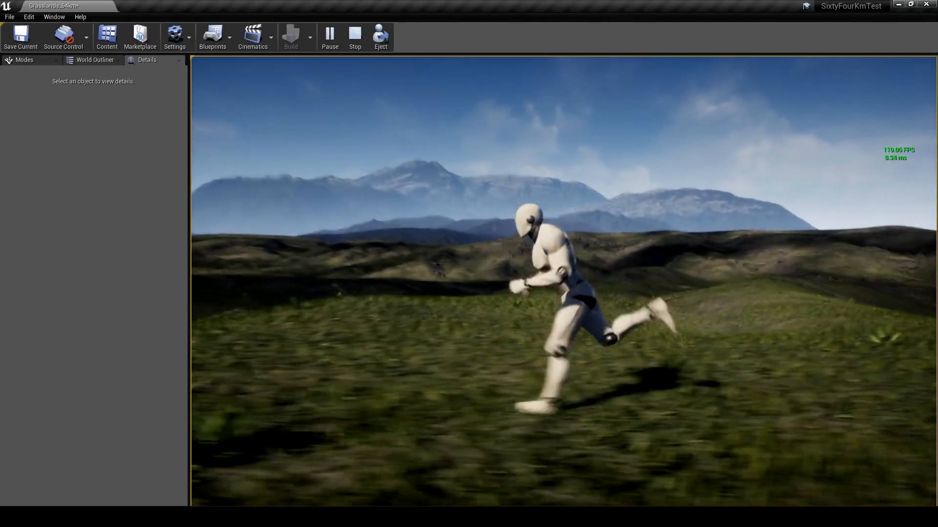
{"action": "key", "text": "w"}
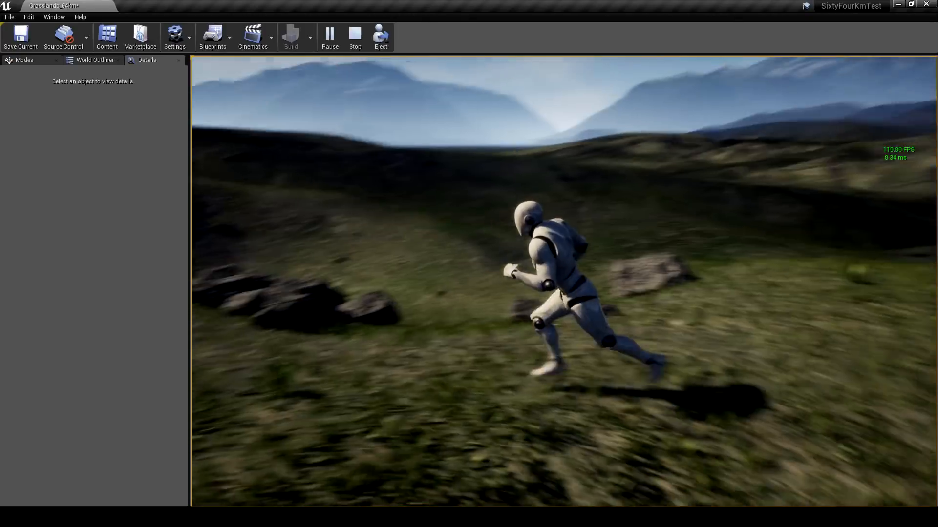